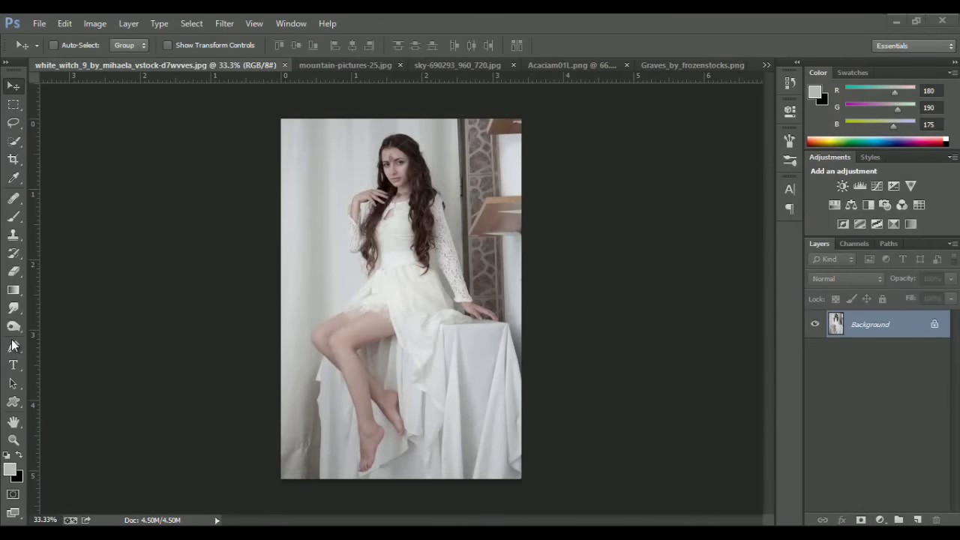
# Select the Pen tool, zoom in, and switch to full screen with menu bar.
pyautogui.click(14, 348)
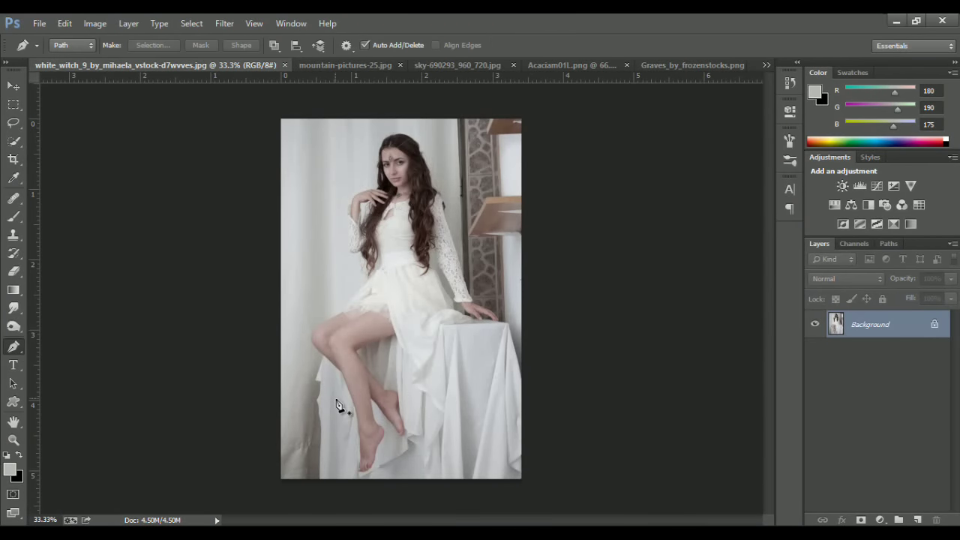
pyautogui.scroll(2, 319, 480)
pyautogui.scroll(2, 313, 510)
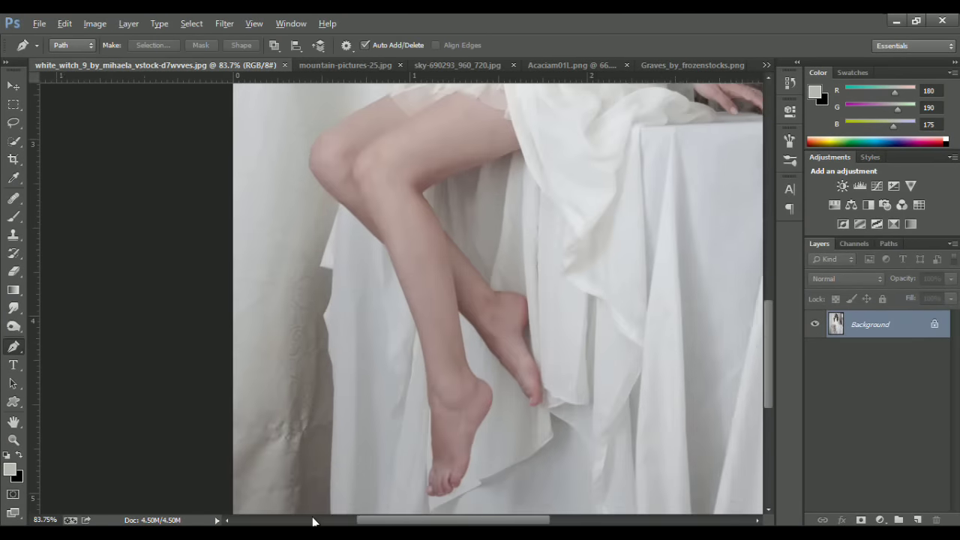
pyautogui.scroll(1, 337, 496)
pyautogui.scroll(1, 355, 478)
pyautogui.scroll(1, 359, 468)
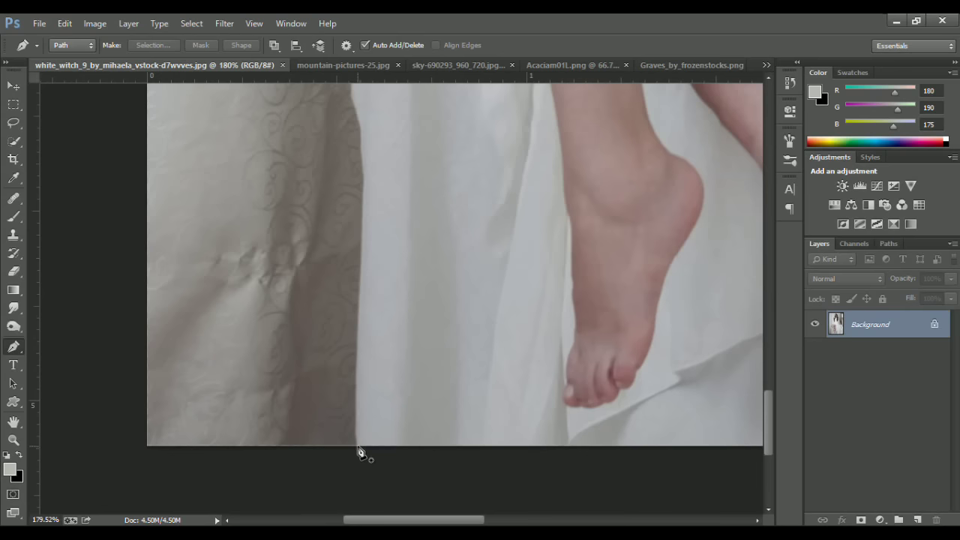
pyautogui.press('f')
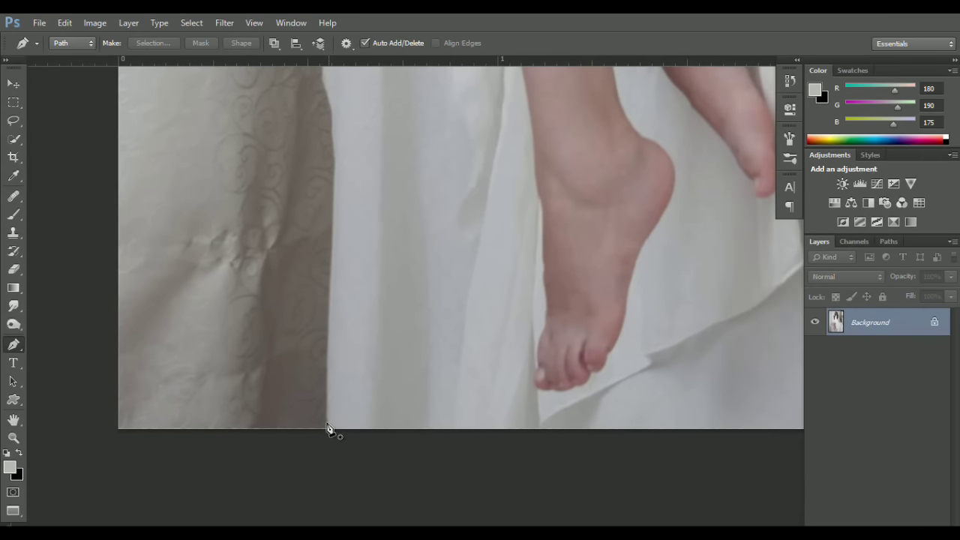
# Place anchor points from the bottom edge up the curtain side and around the hair.
pyautogui.click(328, 430)
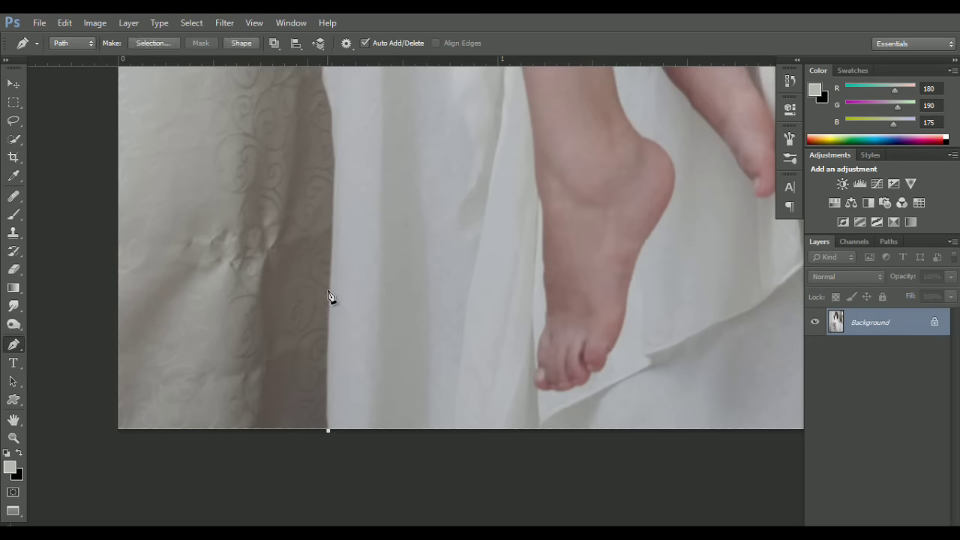
pyautogui.click(332, 226)
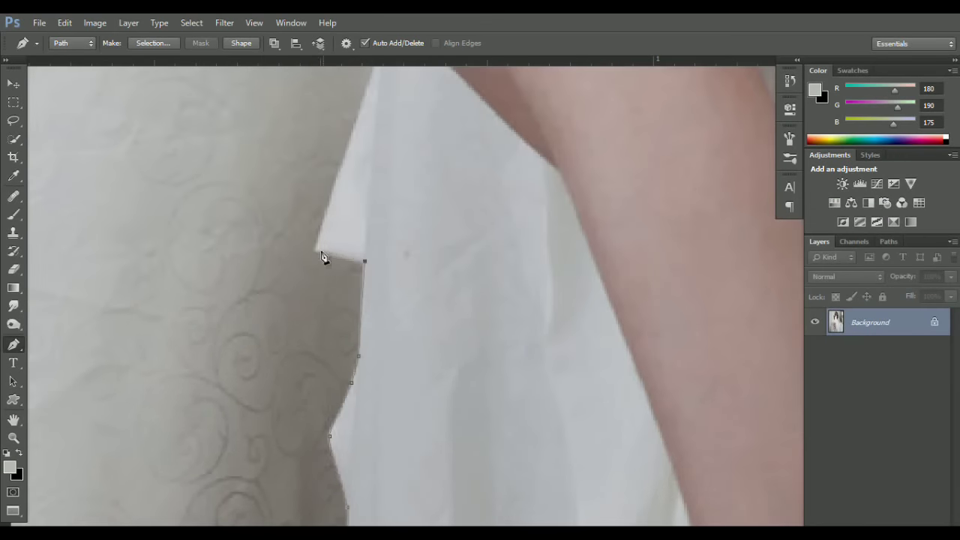
pyautogui.scroll(3, 363, 318)
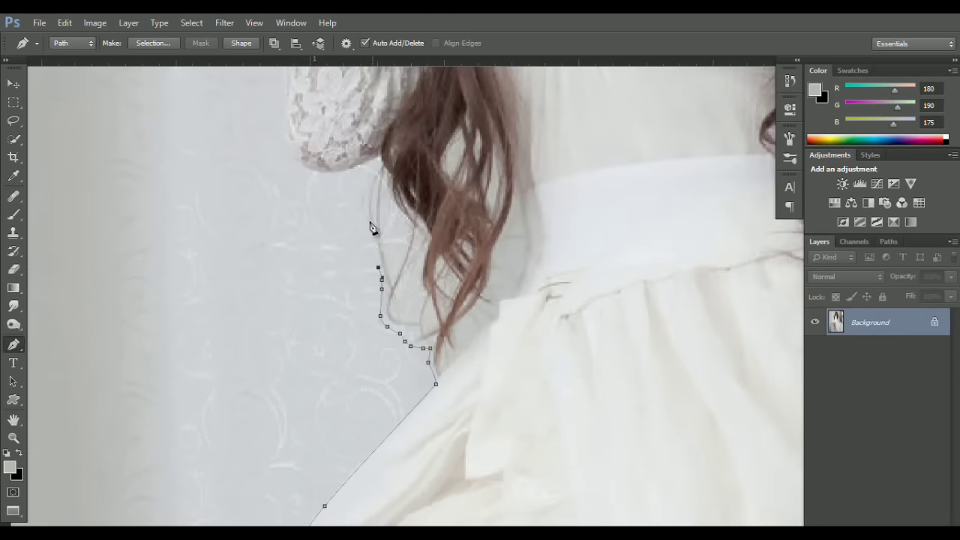
pyautogui.scroll(2, 323, 191)
pyautogui.scroll(3, 360, 202)
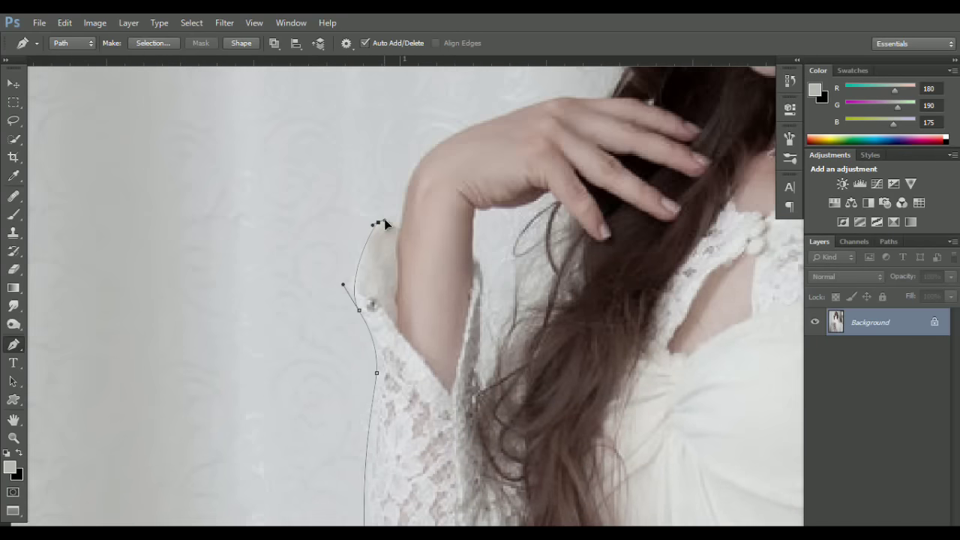
pyautogui.scroll(3, 402, 195)
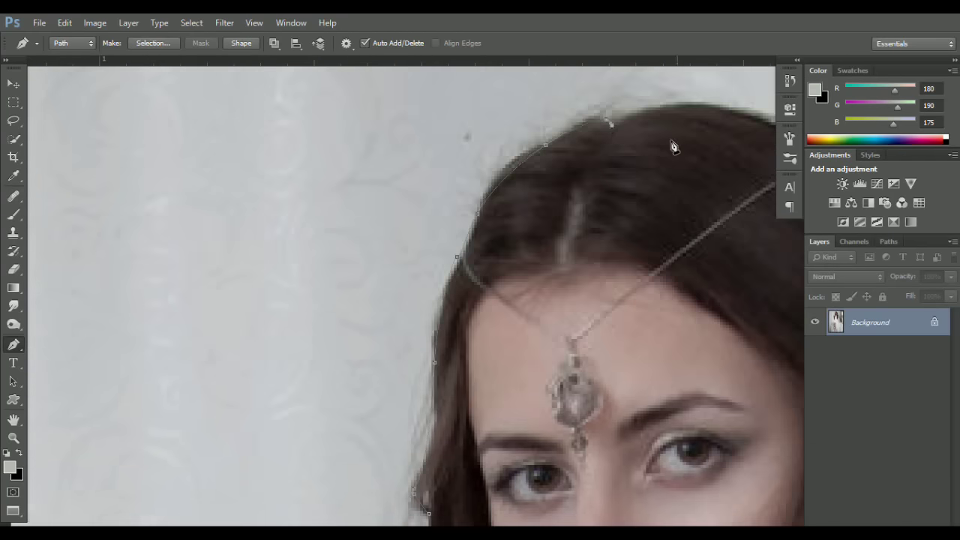
pyautogui.moveTo(477, 319); pyautogui.dragTo(608, 401)
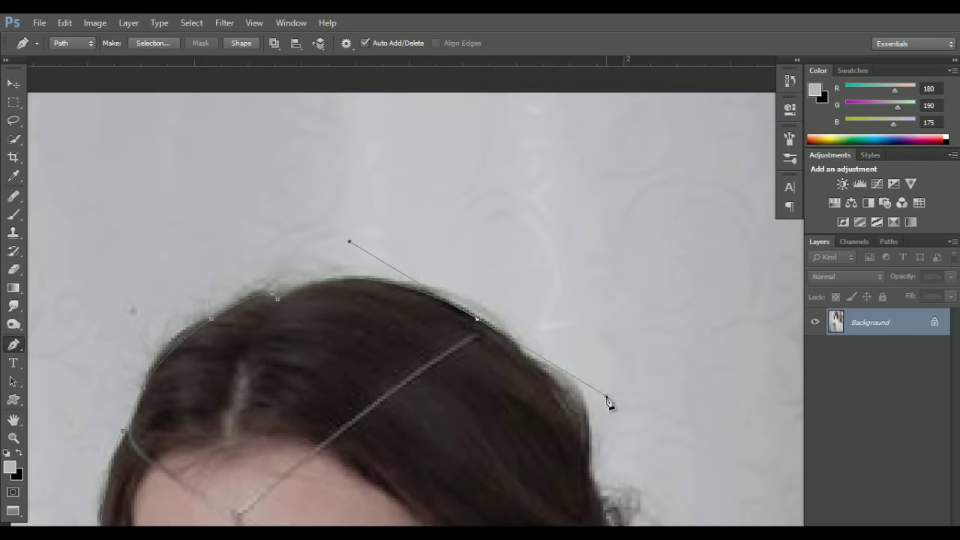
pyautogui.moveTo(590, 444); pyautogui.dragTo(591, 521)
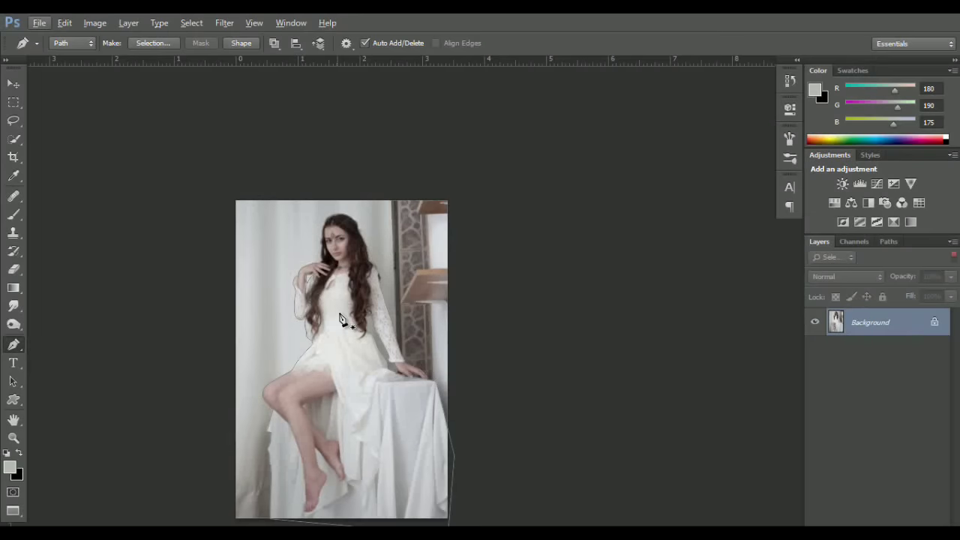
# Convert the traced path into a selection with Make Selection.
pyautogui.rightClick(419, 295)
pyautogui.click(470, 285)
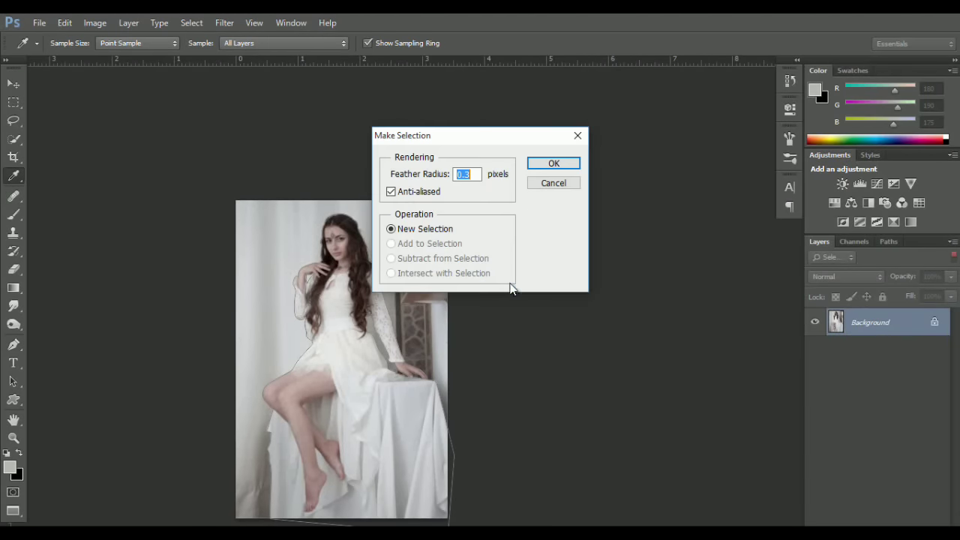
pyautogui.click(542, 171)
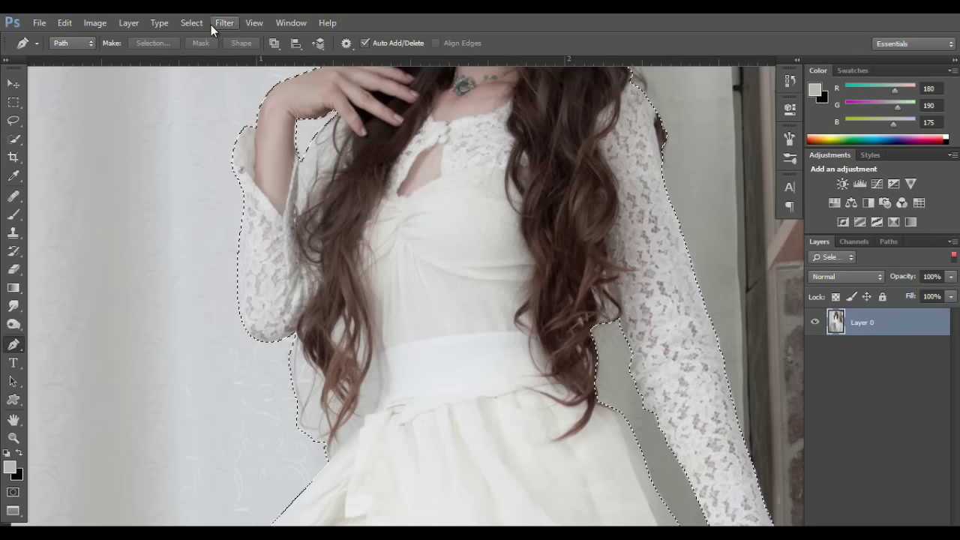
# In Refine Edge, brush along the hair edges and remove the halo beside the shoulder.
pyautogui.click(197, 22)
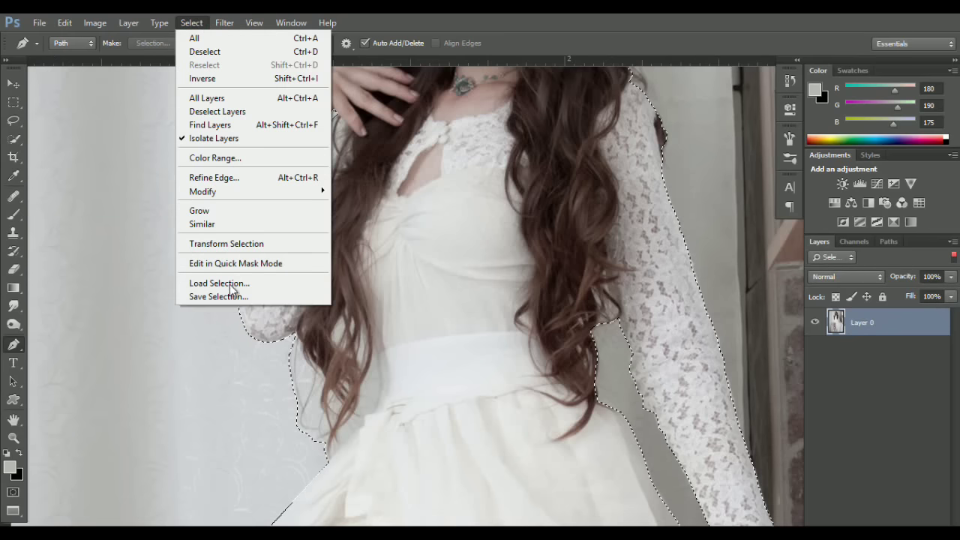
pyautogui.click(225, 178)
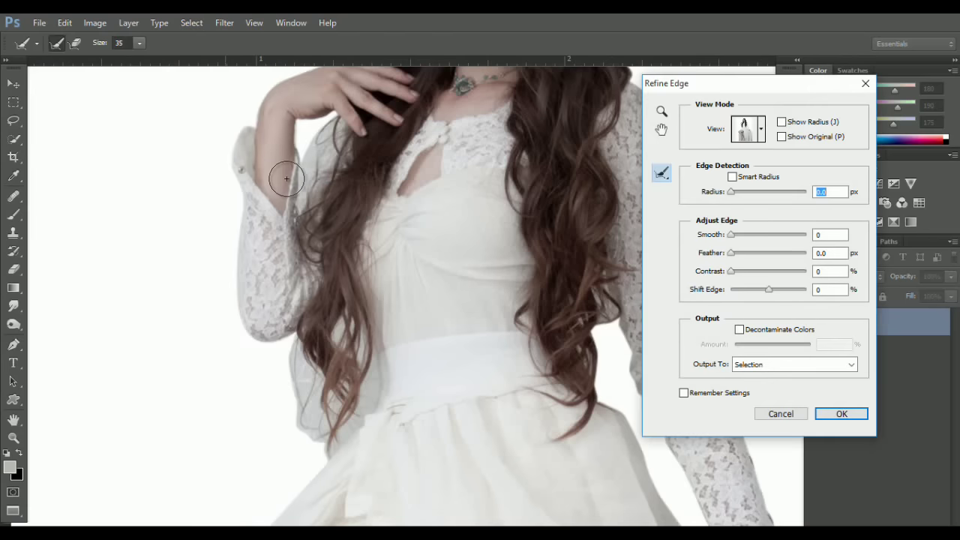
pyautogui.moveTo(295, 362)
pyautogui.mouseDown()
pyautogui.moveTo(300, 401)
pyautogui.moveTo(325, 435)
pyautogui.mouseUp()
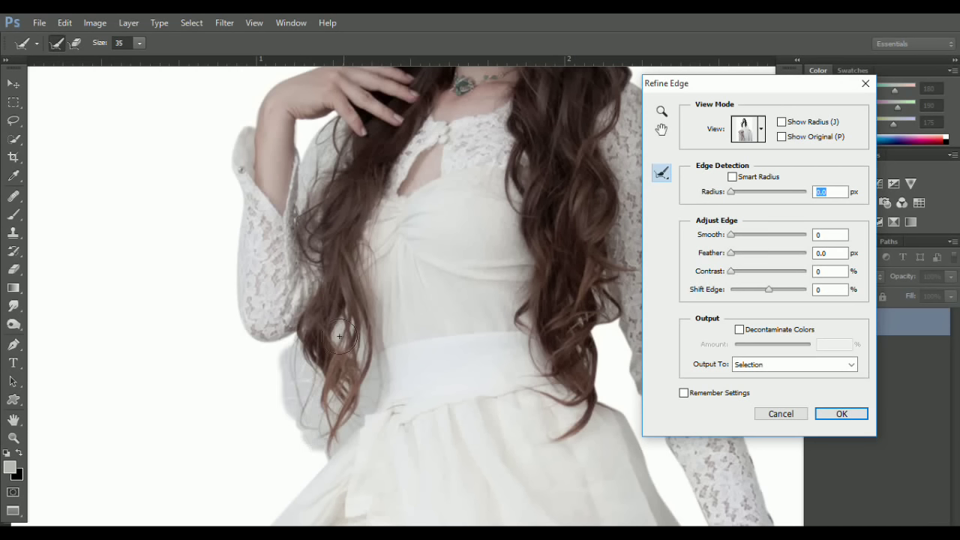
pyautogui.moveTo(357, 388)
pyautogui.mouseDown()
pyautogui.moveTo(307, 403)
pyautogui.moveTo(295, 353)
pyautogui.moveTo(294, 427)
pyautogui.moveTo(328, 428)
pyautogui.moveTo(351, 407)
pyautogui.mouseUp()
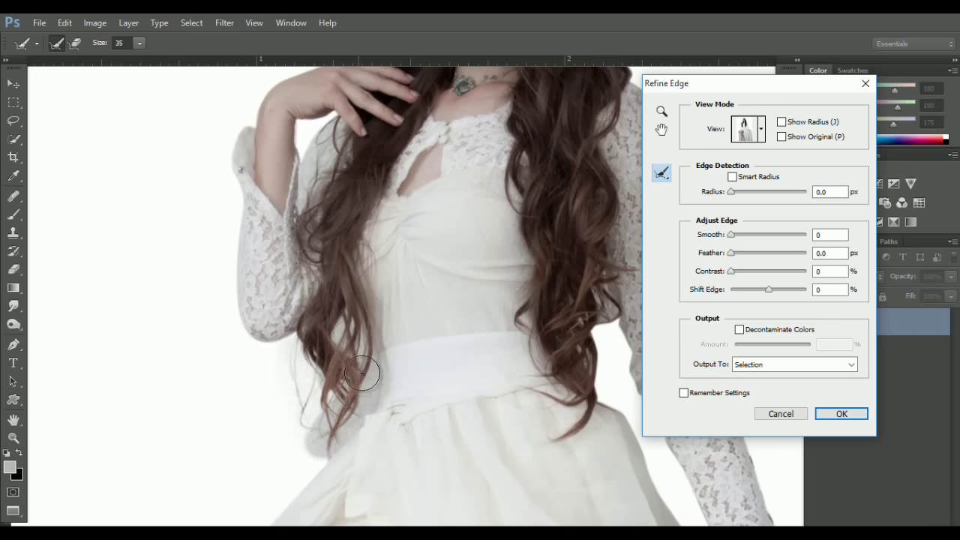
pyautogui.moveTo(329, 338); pyautogui.dragTo(307, 403)
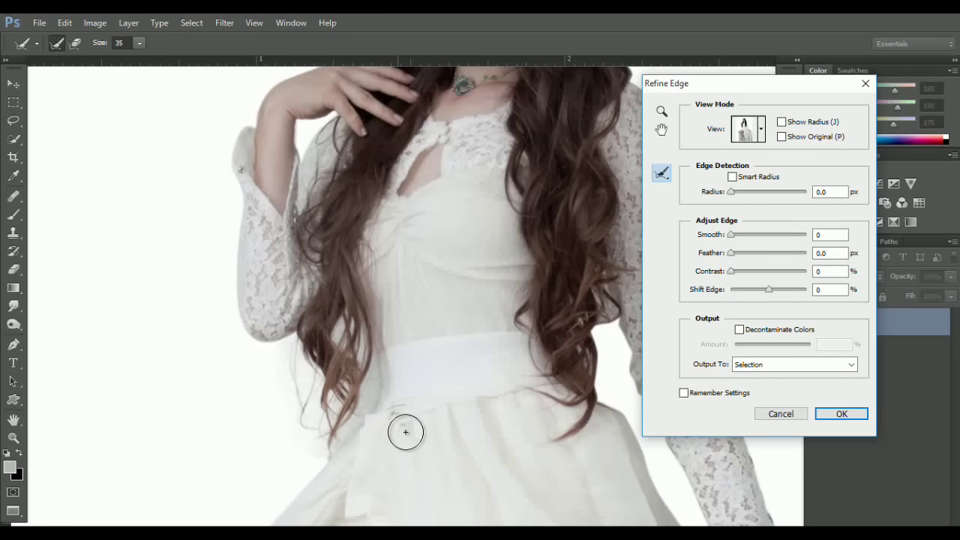
pyautogui.moveTo(527, 241); pyautogui.dragTo(439, 473)
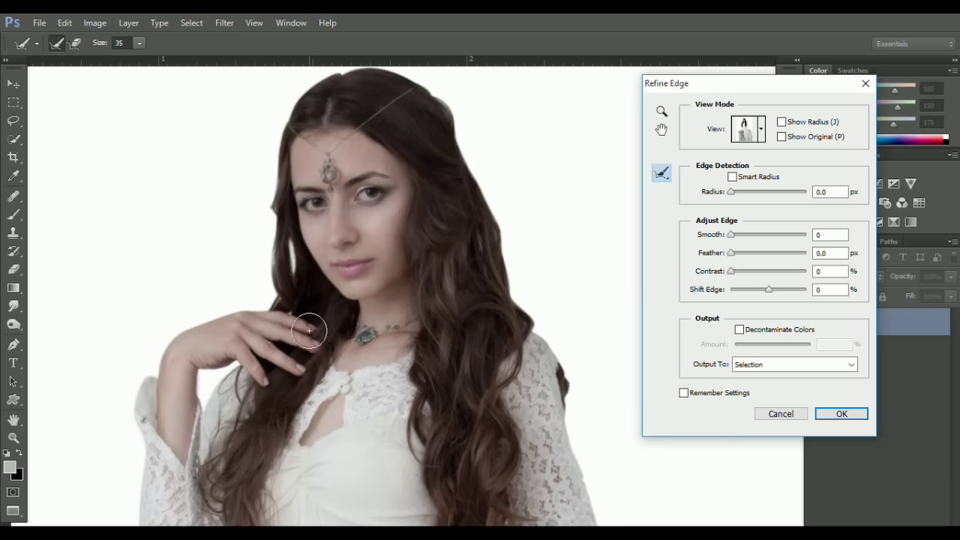
pyautogui.moveTo(259, 213); pyautogui.dragTo(279, 92)
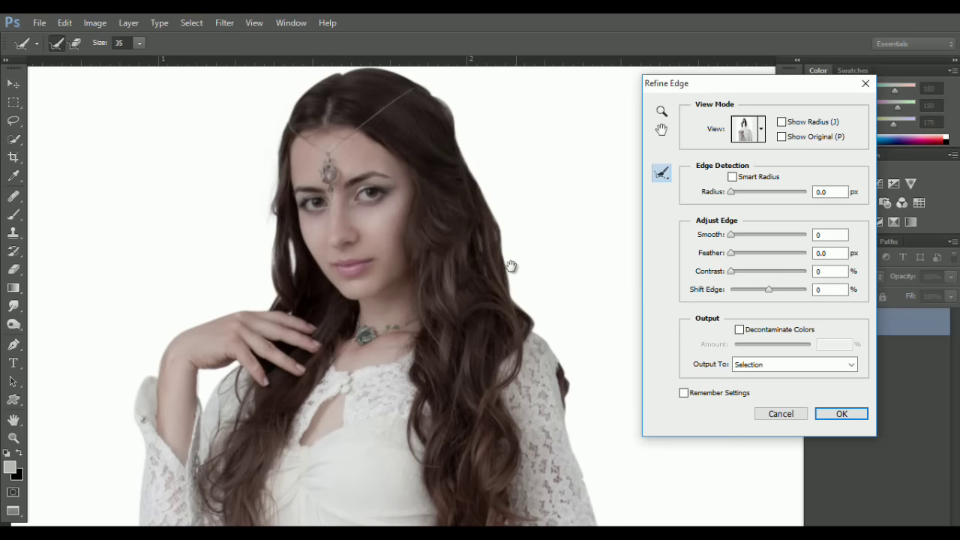
pyautogui.moveTo(510, 266)
pyautogui.mouseDown()
pyautogui.moveTo(379, 157)
pyautogui.moveTo(382, 240)
pyautogui.moveTo(430, 310)
pyautogui.moveTo(457, 387)
pyautogui.mouseUp()
pyautogui.moveTo(360, 210)
pyautogui.mouseDown()
pyautogui.moveTo(375, 311)
pyautogui.moveTo(332, 159)
pyautogui.moveTo(285, 129)
pyautogui.moveTo(225, 123)
pyautogui.moveTo(171, 150)
pyautogui.moveTo(150, 197)
pyautogui.moveTo(146, 271)
pyautogui.moveTo(159, 318)
pyautogui.mouseUp()
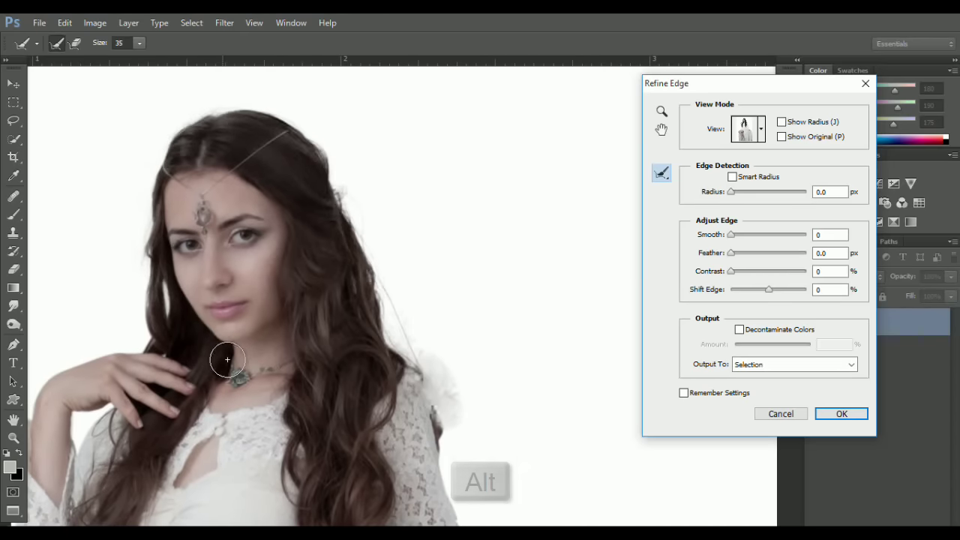
pyautogui.moveTo(318, 338)
pyautogui.mouseDown()
pyautogui.moveTo(347, 311)
pyautogui.moveTo(220, 193)
pyautogui.moveTo(287, 242)
pyautogui.mouseUp()
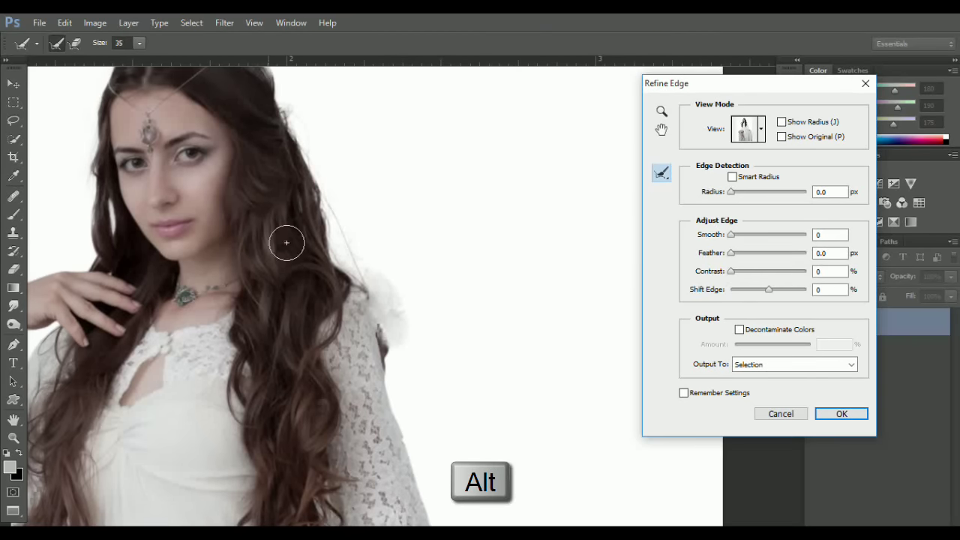
pyautogui.moveTo(390, 279)
pyautogui.mouseDown()
pyautogui.moveTo(405, 368)
pyautogui.moveTo(399, 315)
pyautogui.mouseUp()
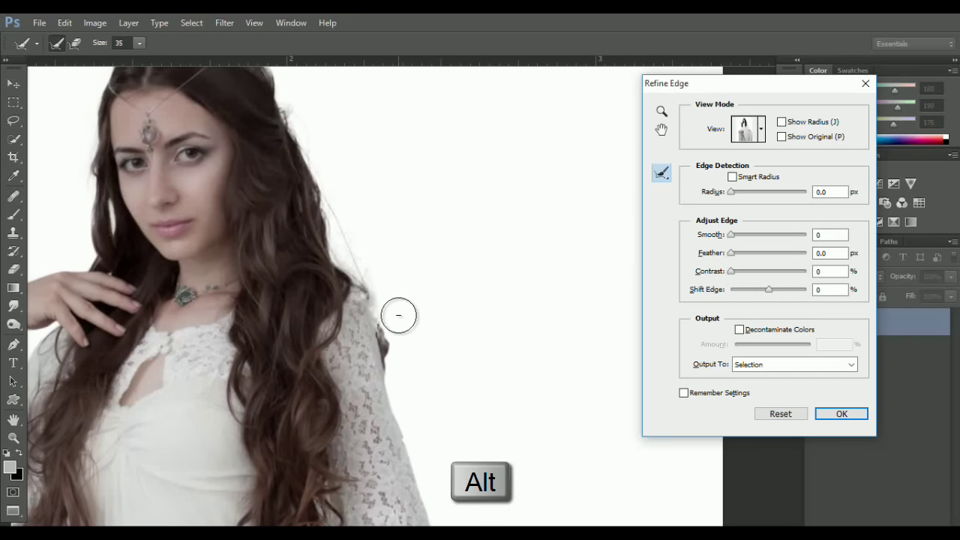
pyautogui.moveTo(277, 358)
pyautogui.mouseDown()
pyautogui.moveTo(303, 360)
pyautogui.moveTo(414, 304)
pyautogui.moveTo(435, 248)
pyautogui.moveTo(442, 157)
pyautogui.mouseUp()
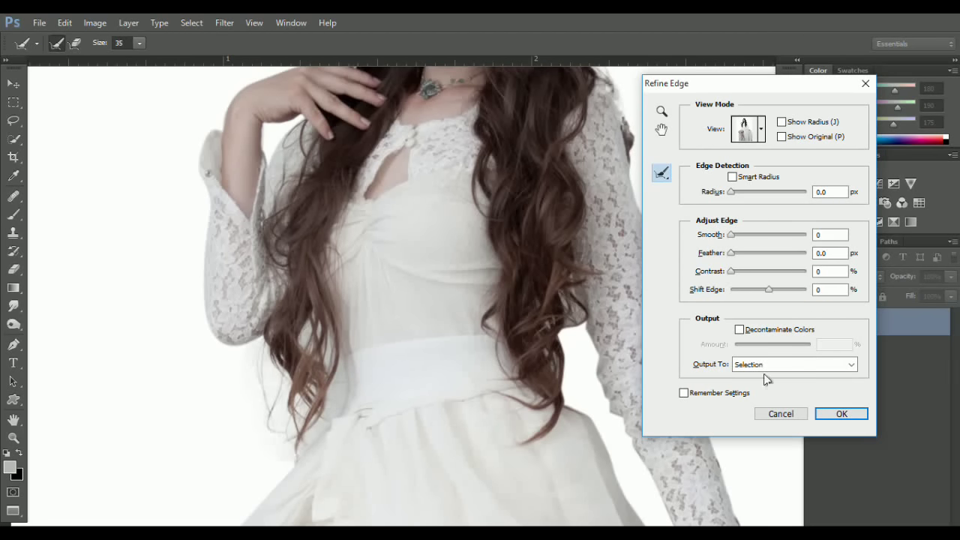
# Set Refine Edge Radius to about 4 px and Smooth to 34, and apply.
pyautogui.moveTo(736, 192)
pyautogui.mouseDown()
pyautogui.moveTo(748, 193)
pyautogui.moveTo(736, 200)
pyautogui.mouseUp()
pyautogui.moveTo(741, 235); pyautogui.dragTo(756, 237)
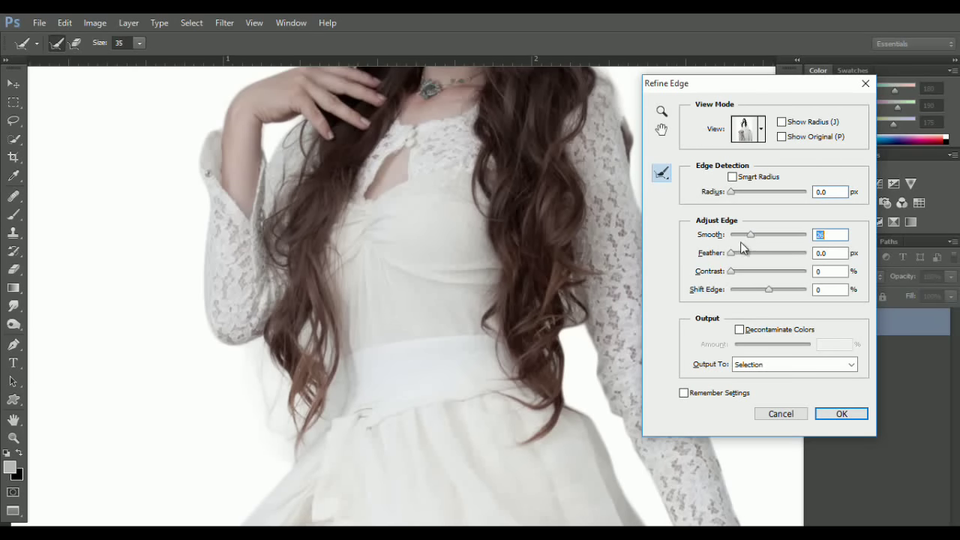
pyautogui.click(830, 411)
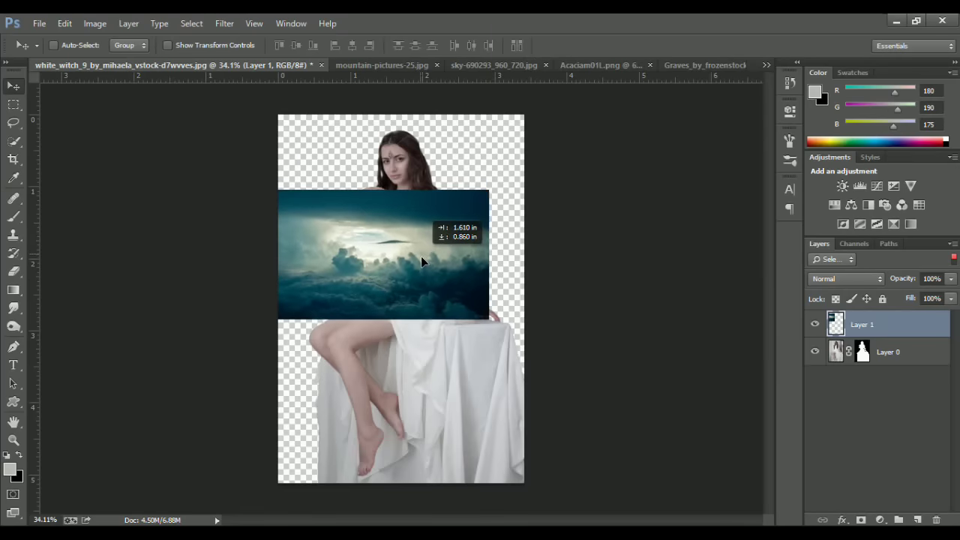
# Place the cloudy sky image, enlarge it up and left, and move it behind the woman.
pyautogui.moveTo(420, 255); pyautogui.dragTo(463, 436)
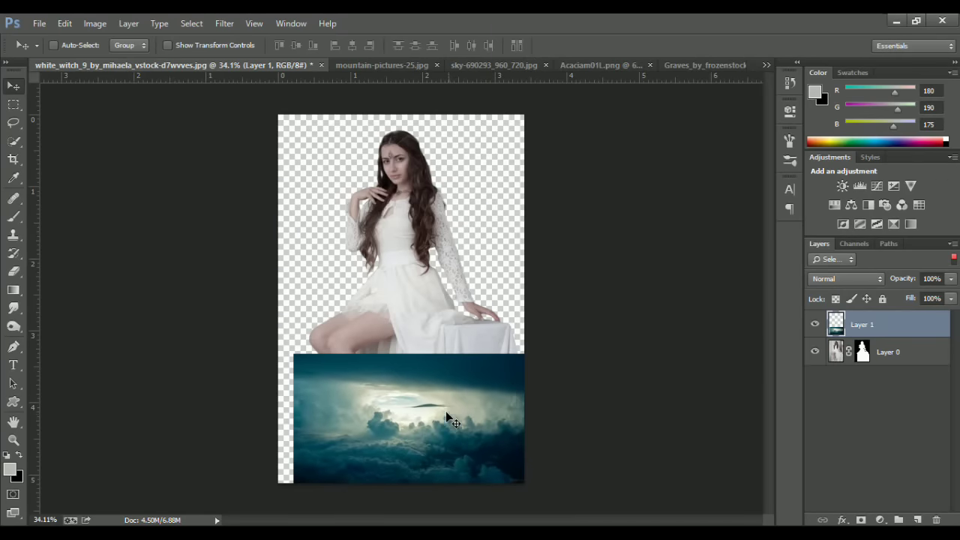
pyautogui.hotkey('ctrl', 't')
pyautogui.moveTo(297, 358)
pyautogui.mouseDown()
pyautogui.moveTo(154, 232)
pyautogui.moveTo(50, 171)
pyautogui.mouseUp()
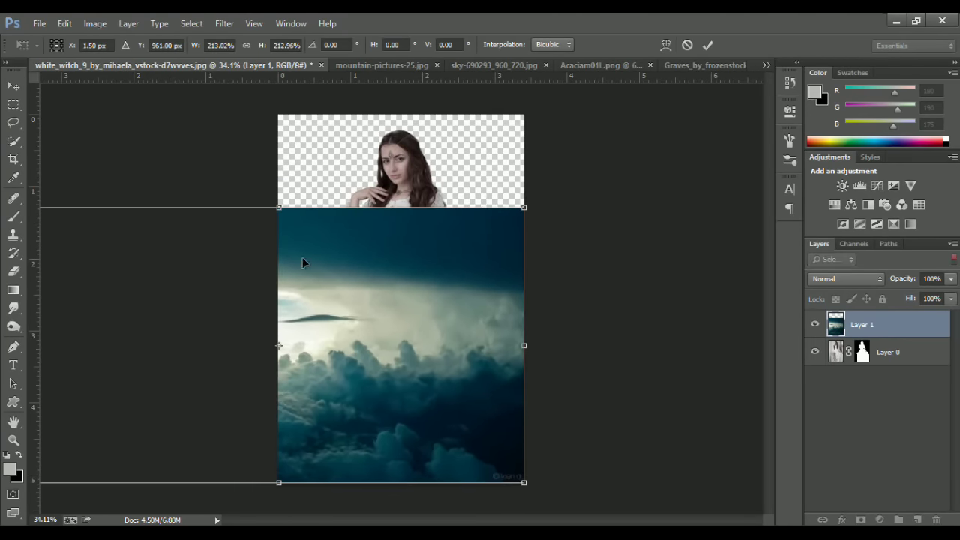
pyautogui.moveTo(302, 263); pyautogui.dragTo(316, 165)
pyautogui.press('Return')
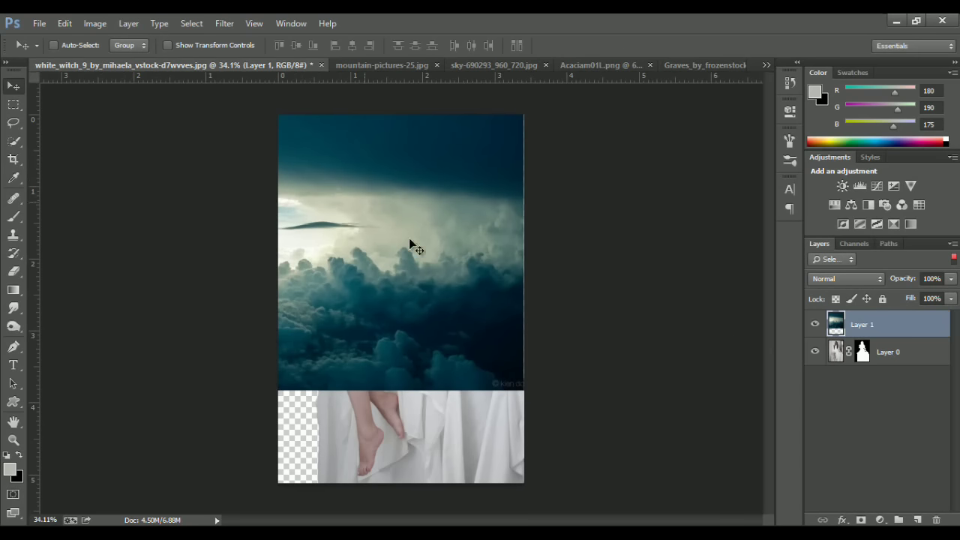
pyautogui.moveTo(851, 344); pyautogui.dragTo(861, 362)
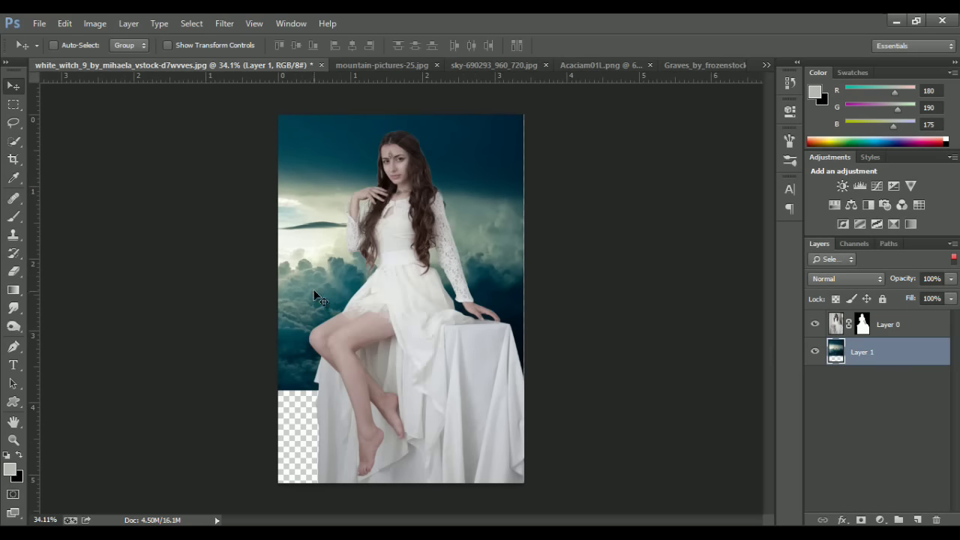
# Crop-extend the canvas to the left, then bring up the graves image.
pyautogui.press('c')
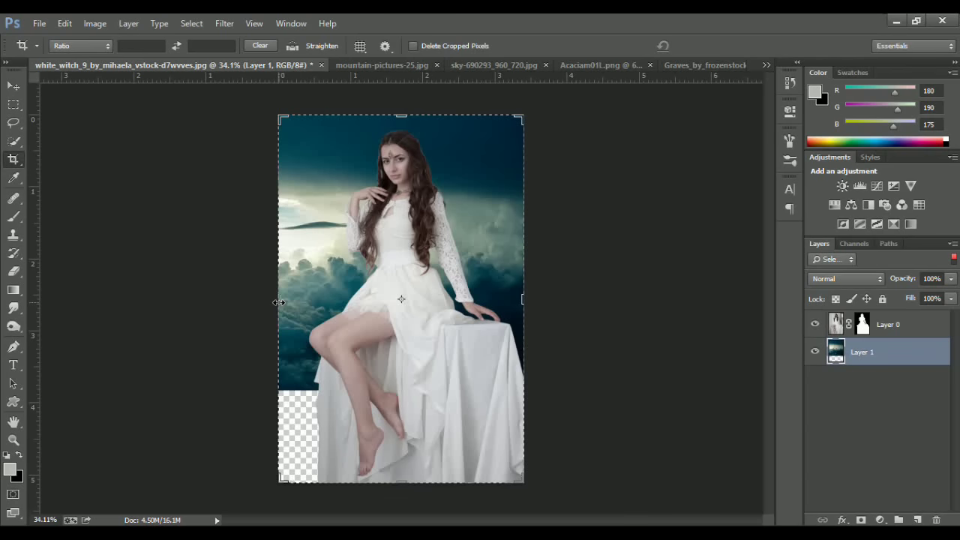
pyautogui.moveTo(278, 302); pyautogui.dragTo(157, 312)
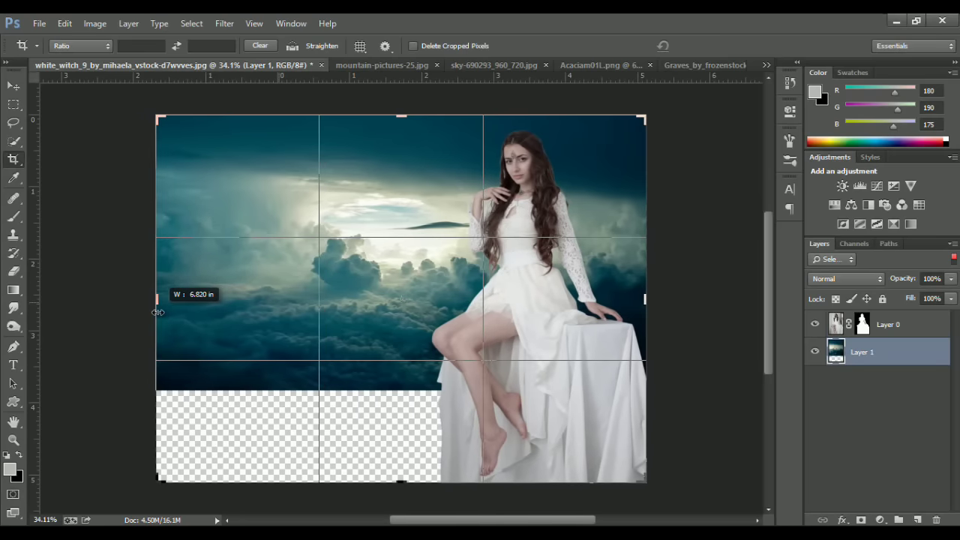
pyautogui.press('Return')
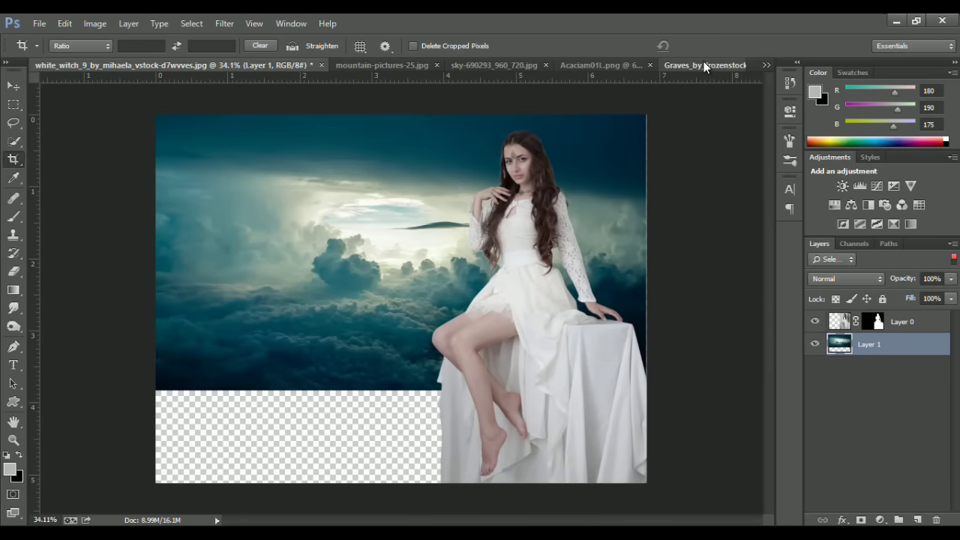
pyautogui.click(704, 66)
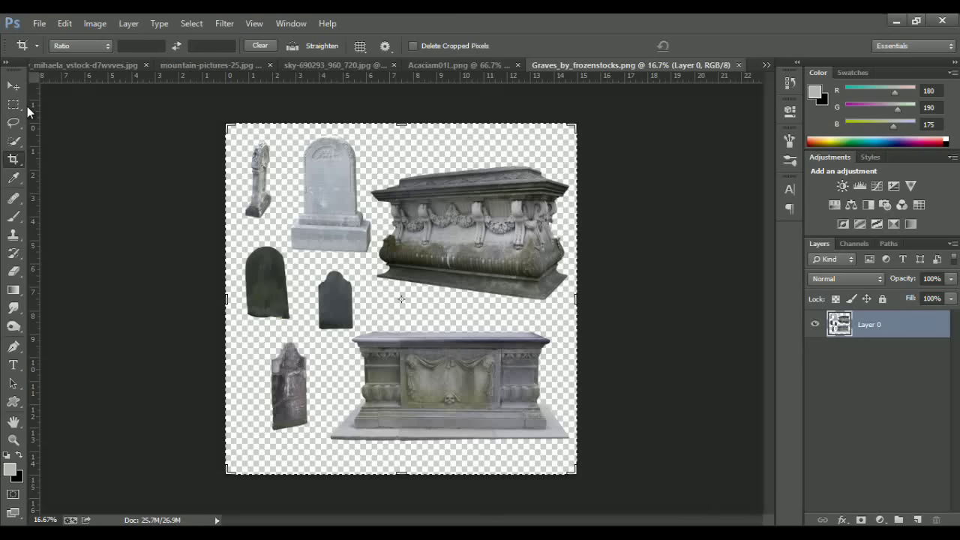
# Lasso the lower tomb in the graves image and drag it into the composite.
pyautogui.click(13, 124)
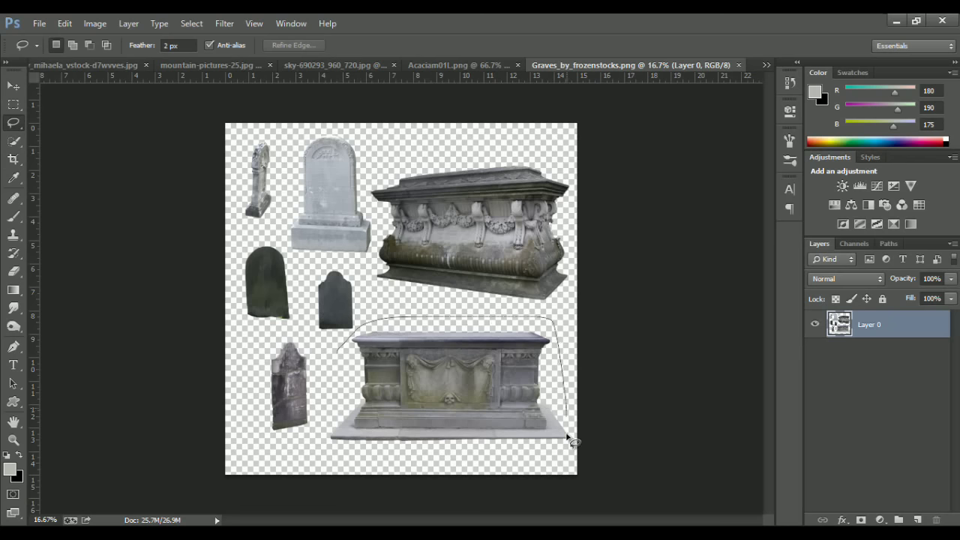
pyautogui.moveTo(510, 466); pyautogui.dragTo(330, 413)
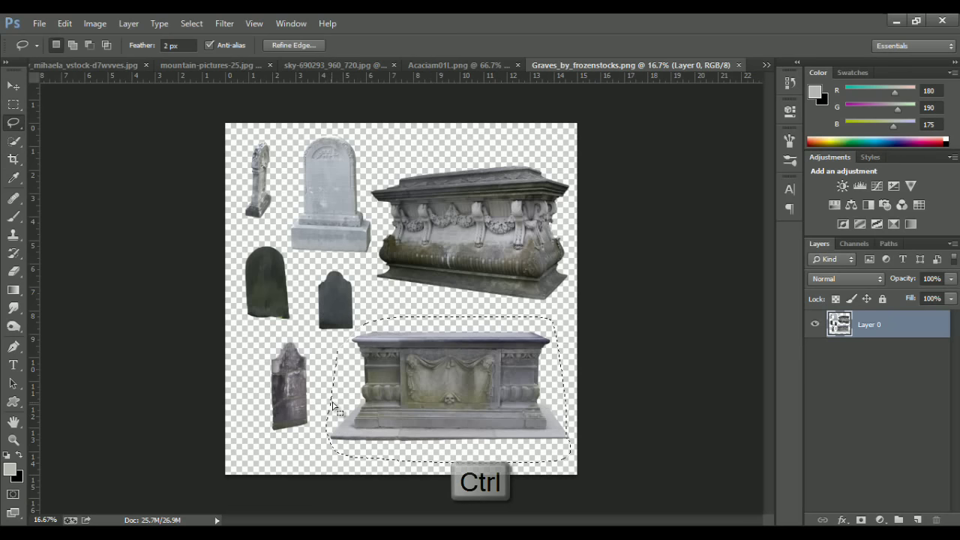
pyautogui.moveTo(444, 370)
pyautogui.mouseDown()
pyautogui.moveTo(84, 75)
pyautogui.moveTo(381, 270)
pyautogui.moveTo(370, 390)
pyautogui.moveTo(390, 389)
pyautogui.moveTo(388, 369)
pyautogui.mouseUp()
# Scale and lower the tomb to span the canvas bottom beneath the woman.
pyautogui.hotkey('ctrl', 't')
pyautogui.moveTo(564, 304); pyautogui.dragTo(568, 310)
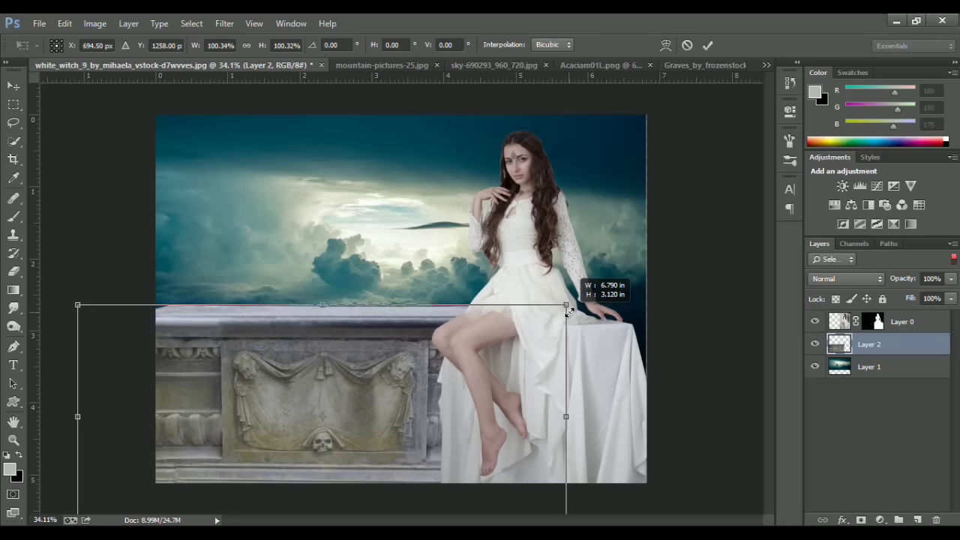
pyautogui.moveTo(567, 311); pyautogui.dragTo(569, 304)
pyautogui.moveTo(412, 337); pyautogui.dragTo(416, 366)
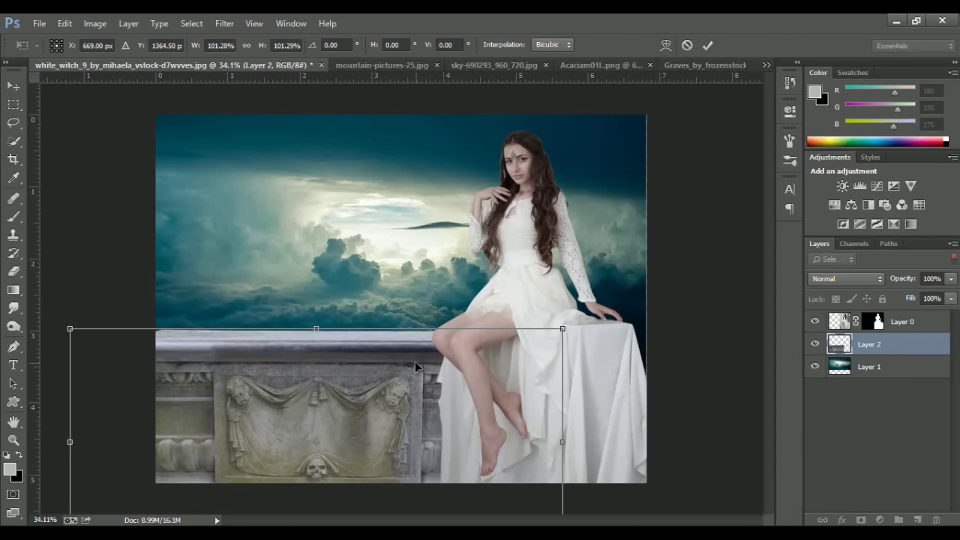
pyautogui.moveTo(411, 359); pyautogui.dragTo(409, 356)
pyautogui.press('Return')
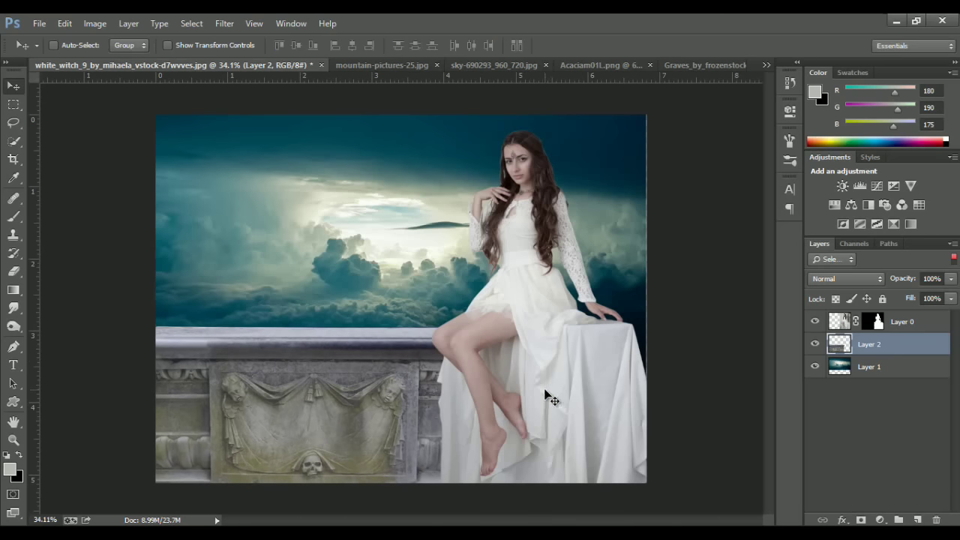
pyautogui.click(866, 372)
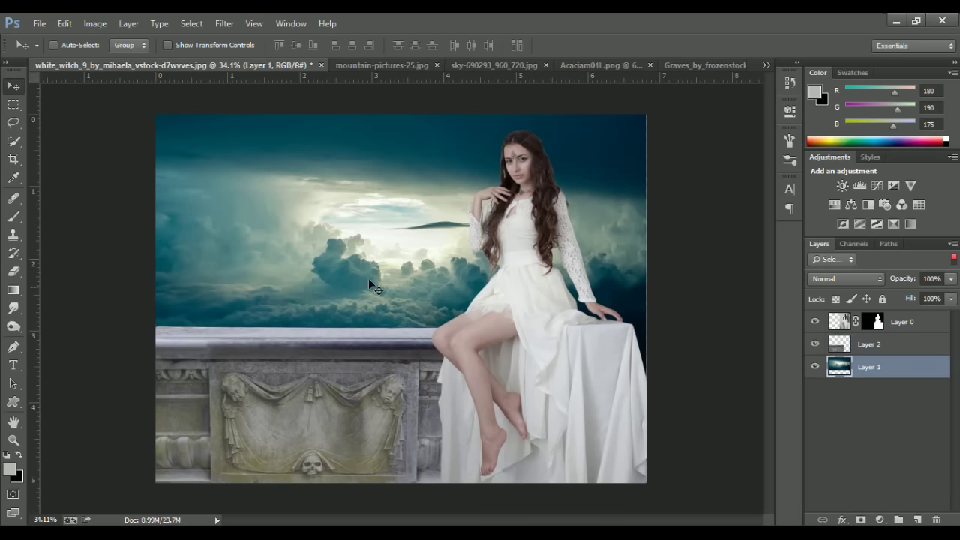
# Move the sky layer up and scale it larger with Free Transform.
pyautogui.moveTo(364, 297); pyautogui.dragTo(364, 252)
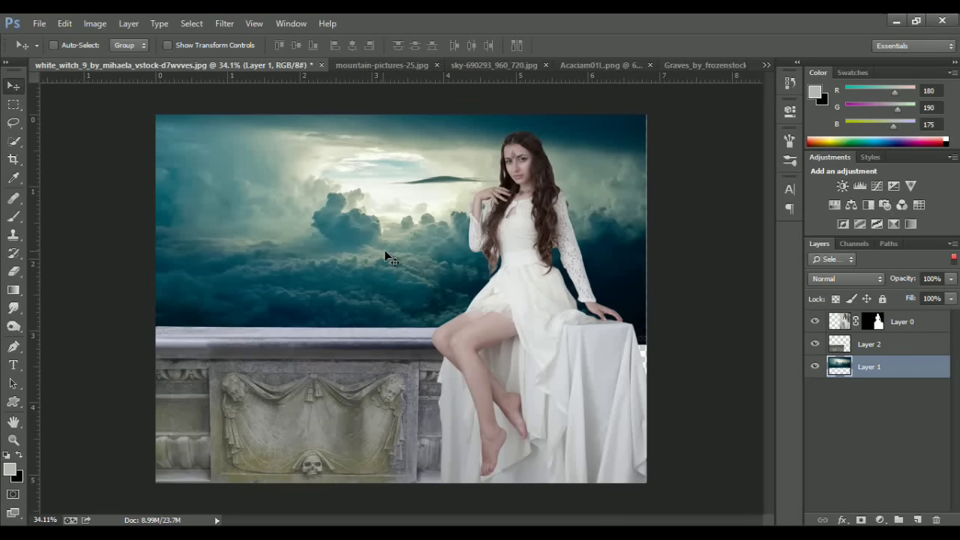
pyautogui.hotkey('ctrl', 't')
pyautogui.moveTo(643, 345)
pyautogui.mouseDown()
pyautogui.moveTo(791, 492)
pyautogui.moveTo(634, 420)
pyautogui.moveTo(624, 351)
pyautogui.moveTo(669, 359)
pyautogui.mouseUp()
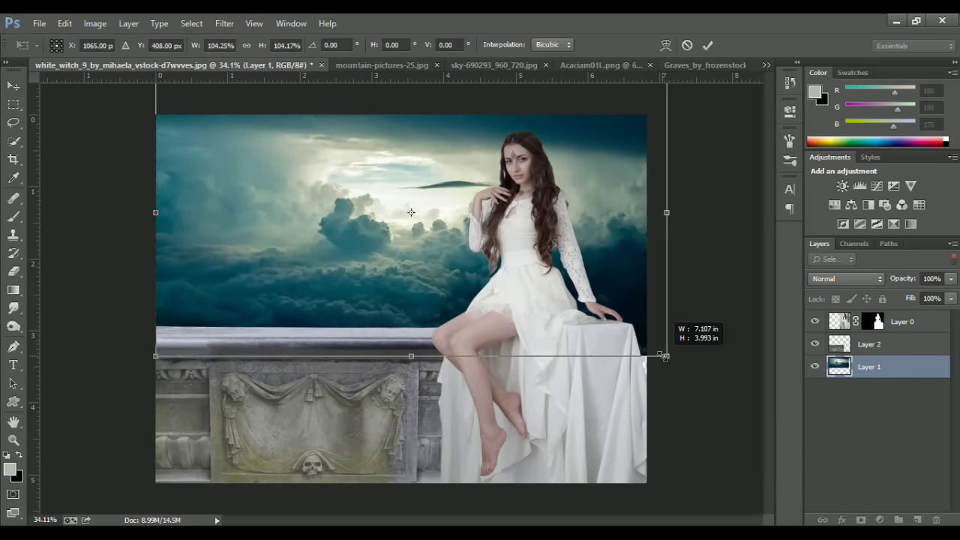
pyautogui.moveTo(149, 366)
pyautogui.mouseDown()
pyautogui.moveTo(203, 300)
pyautogui.moveTo(202, 284)
pyautogui.mouseUp()
pyautogui.press('Return')
# Clone-stamp sky over the right edge and close the graves image.
pyautogui.press('s')
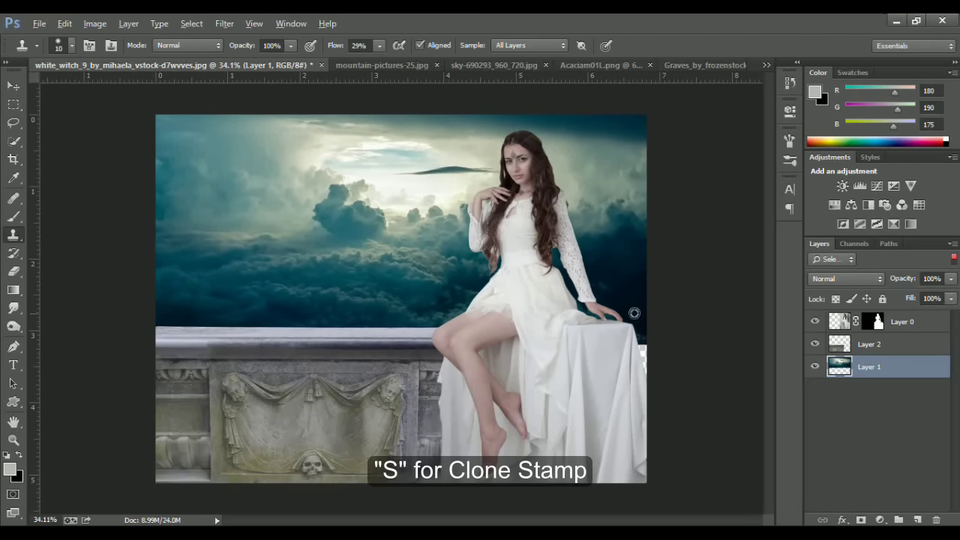
pyautogui.keyDown('alt'); pyautogui.click(635, 309); pyautogui.keyUp('alt')
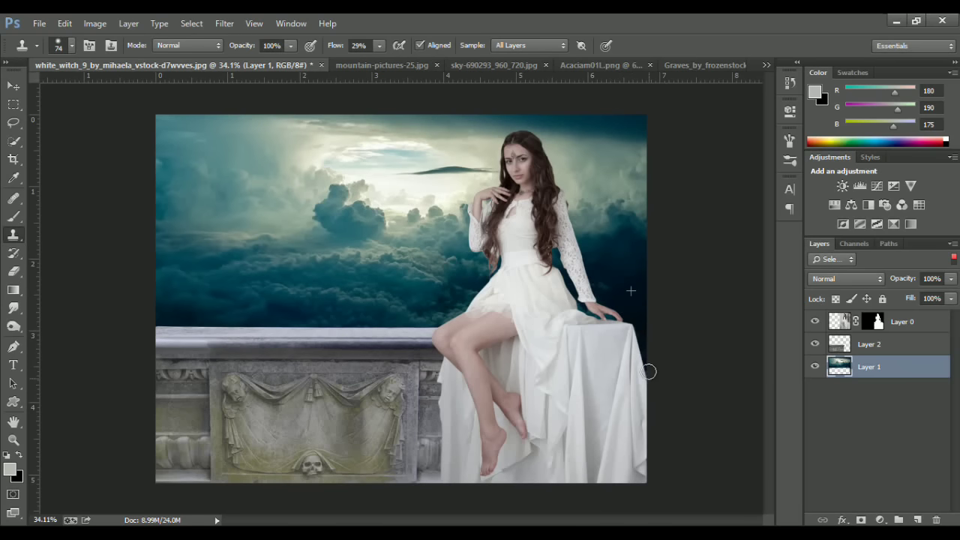
pyautogui.press('v')
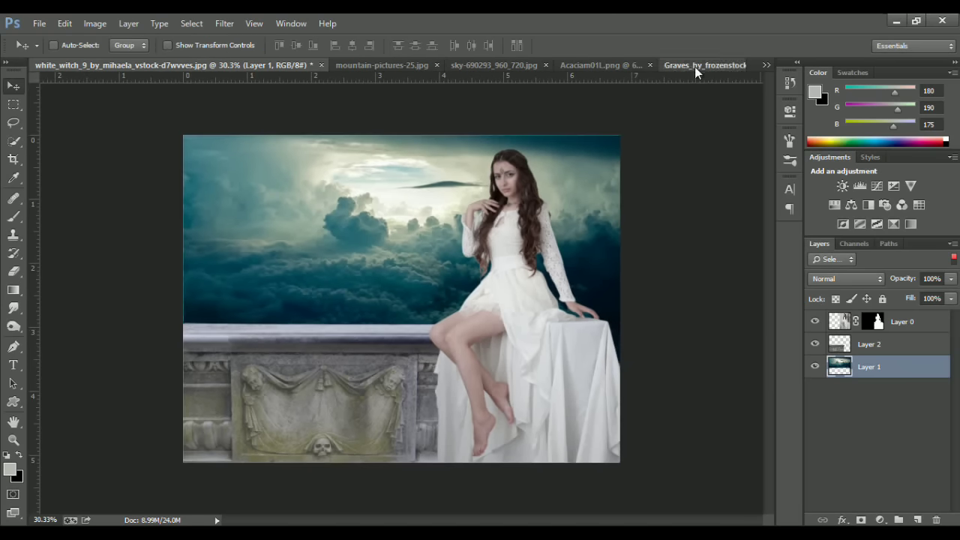
pyautogui.click(695, 66)
pyautogui.hotkey('ctrl', 'w')
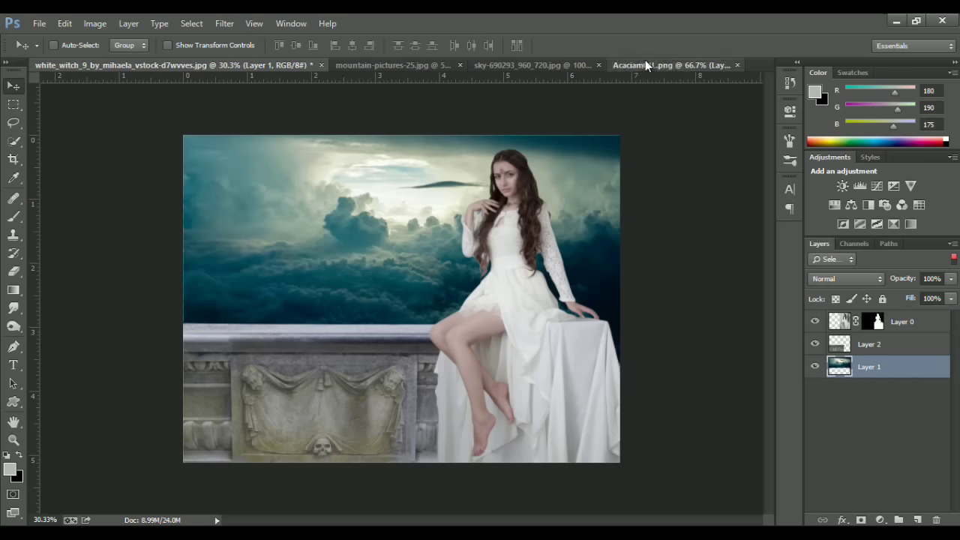
pyautogui.click(645, 65)
# Bring the acacia tree into the composite and add a copy over the balustrade.
pyautogui.moveTo(464, 159); pyautogui.dragTo(172, 152)
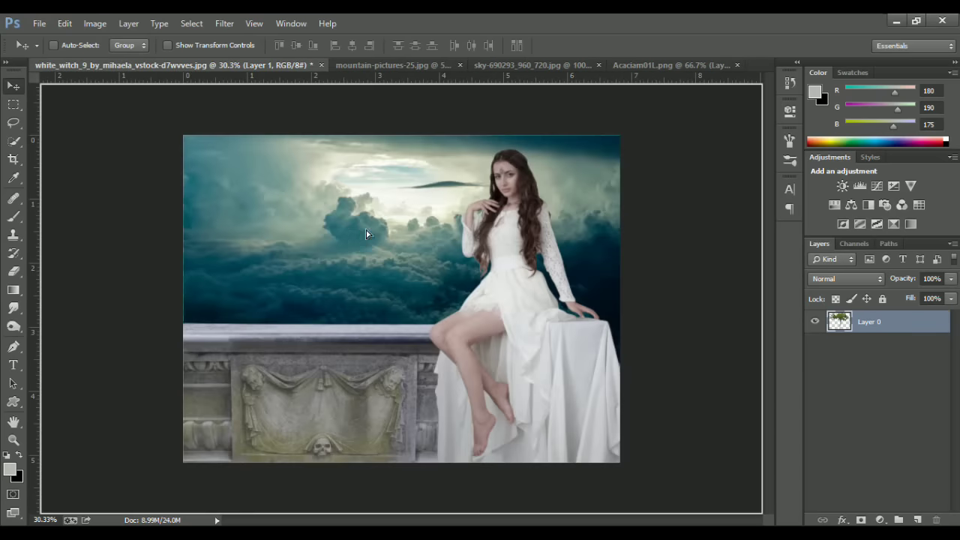
pyautogui.moveTo(366, 233)
pyautogui.mouseDown()
pyautogui.moveTo(378, 272)
pyautogui.moveTo(244, 302)
pyautogui.mouseUp()
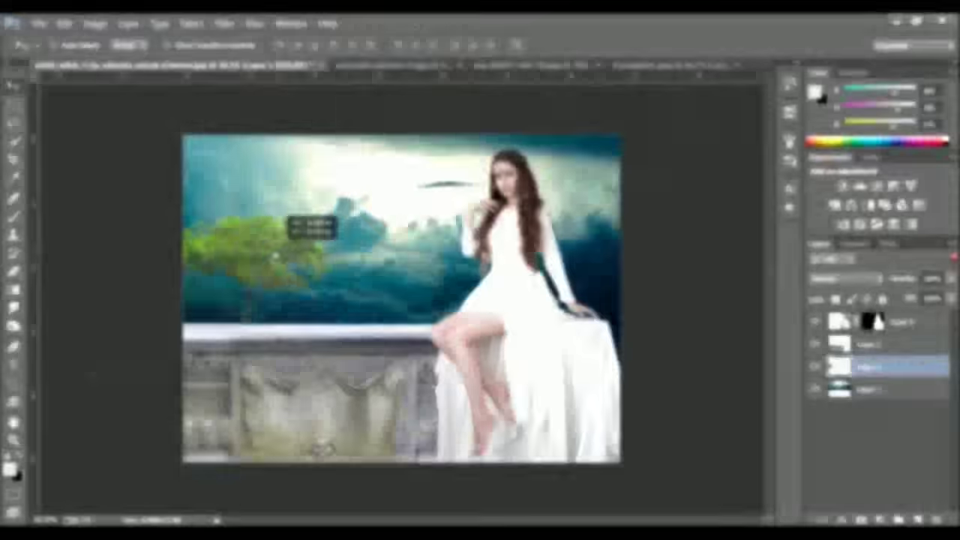
pyautogui.moveTo(248, 297); pyautogui.dragTo(211, 278)
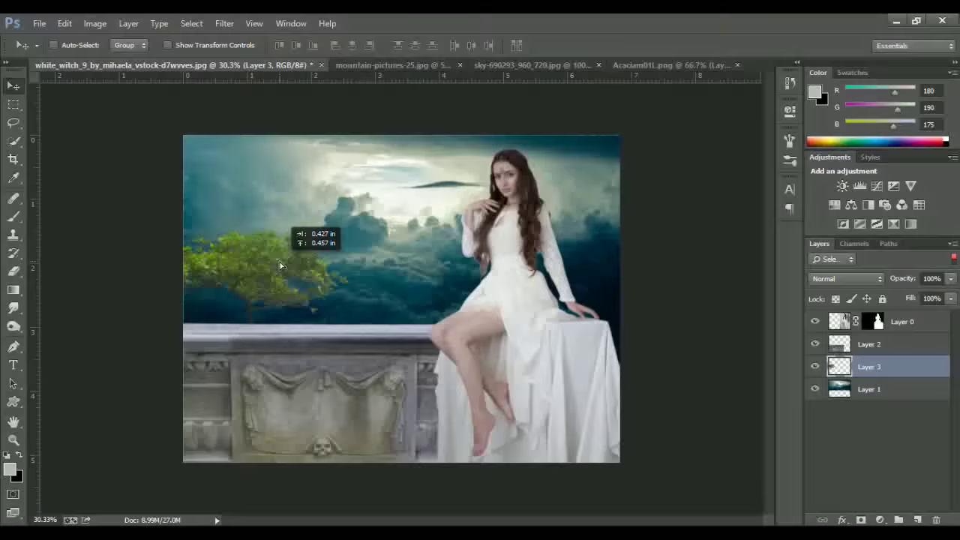
pyautogui.hotkey('ctrl', 'j')
pyautogui.hotkey('ctrl', 't')
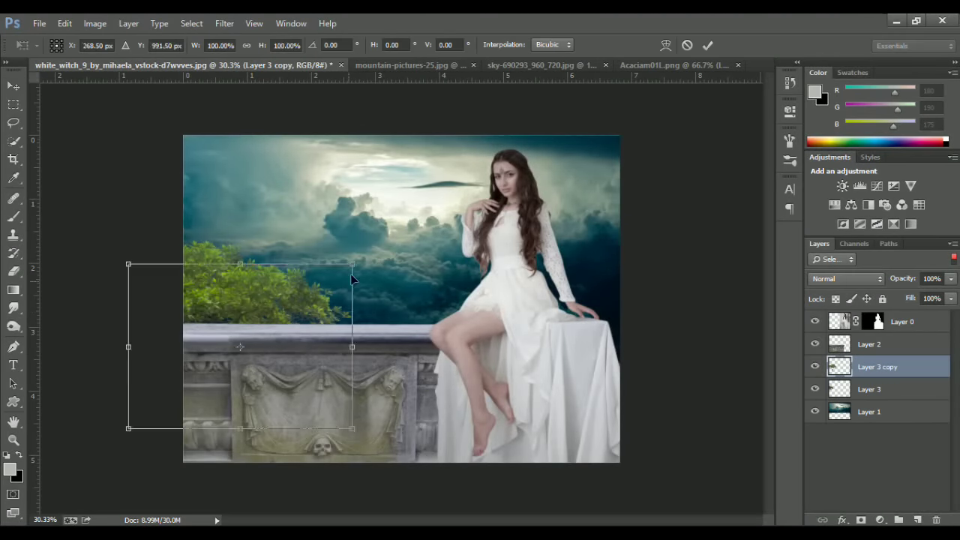
pyautogui.moveTo(330, 304); pyautogui.dragTo(385, 319)
pyautogui.press('Return')
# Add a second tree copy at upper left, rotated to about 20 degrees.
pyautogui.hotkey('ctrl', 'j')
pyautogui.moveTo(328, 255); pyautogui.dragTo(156, 175)
pyautogui.hotkey('ctrl', 't')
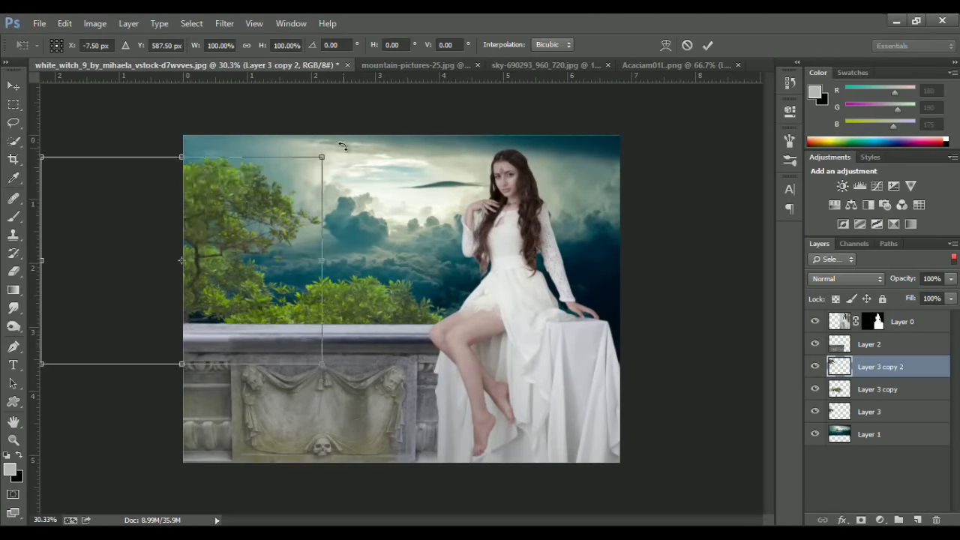
pyautogui.moveTo(337, 304); pyautogui.dragTo(151, 304)
pyautogui.moveTo(202, 176); pyautogui.dragTo(226, 308)
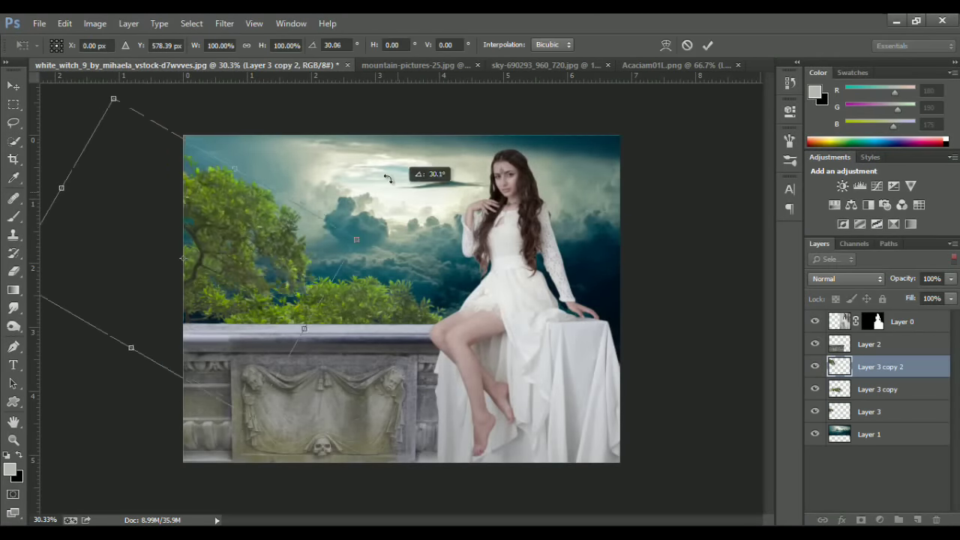
pyautogui.moveTo(407, 160); pyautogui.dragTo(252, 257)
pyautogui.press('Return')
# Add a shrunken, tilted third copy stacked on top over the balustrade's lower left.
pyautogui.hotkey('ctrl', 'j')
pyautogui.hotkey('ctrl', 't')
pyautogui.moveTo(348, 128)
pyautogui.mouseDown()
pyautogui.moveTo(268, 223)
pyautogui.moveTo(288, 234)
pyautogui.mouseUp()
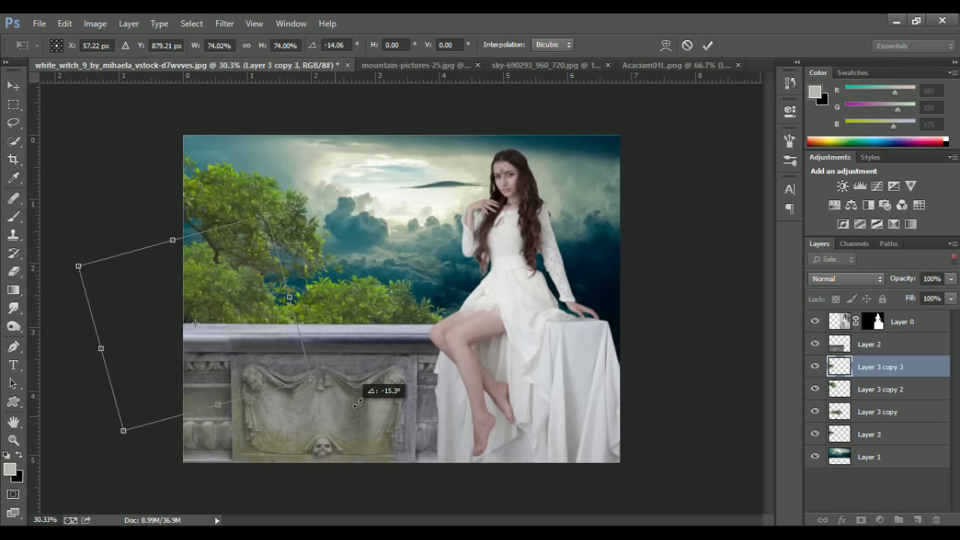
pyautogui.rightClick(262, 259)
pyautogui.click(323, 323)
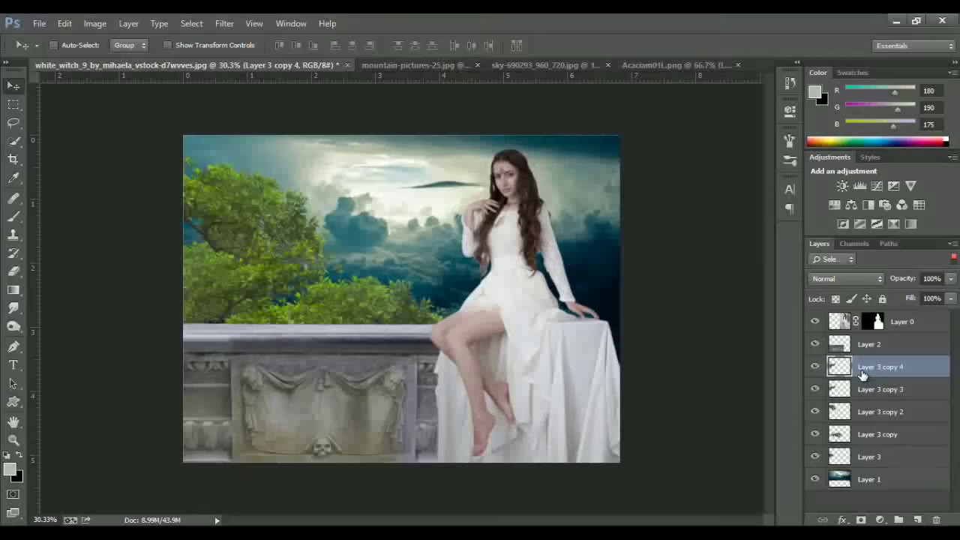
pyautogui.moveTo(874, 366); pyautogui.dragTo(815, 321)
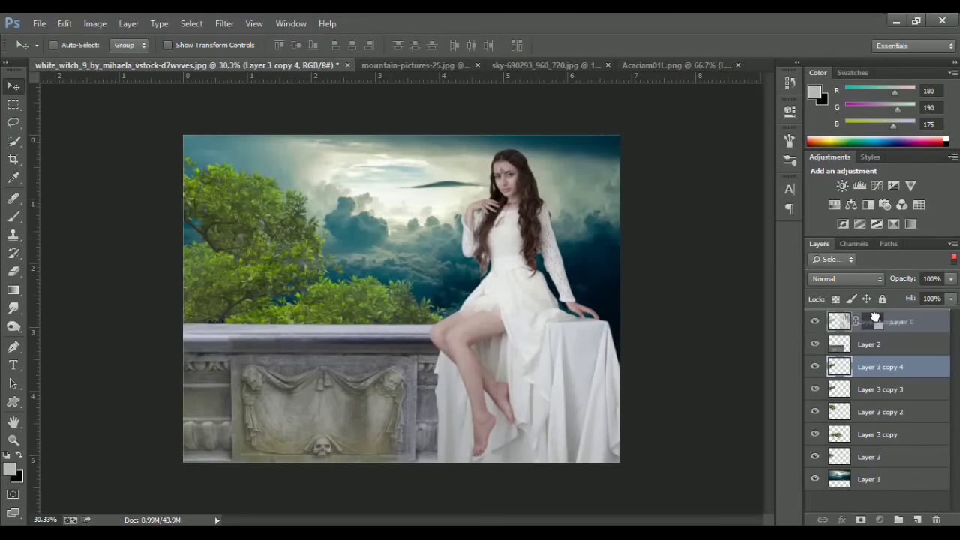
pyautogui.moveTo(261, 320); pyautogui.dragTo(316, 415)
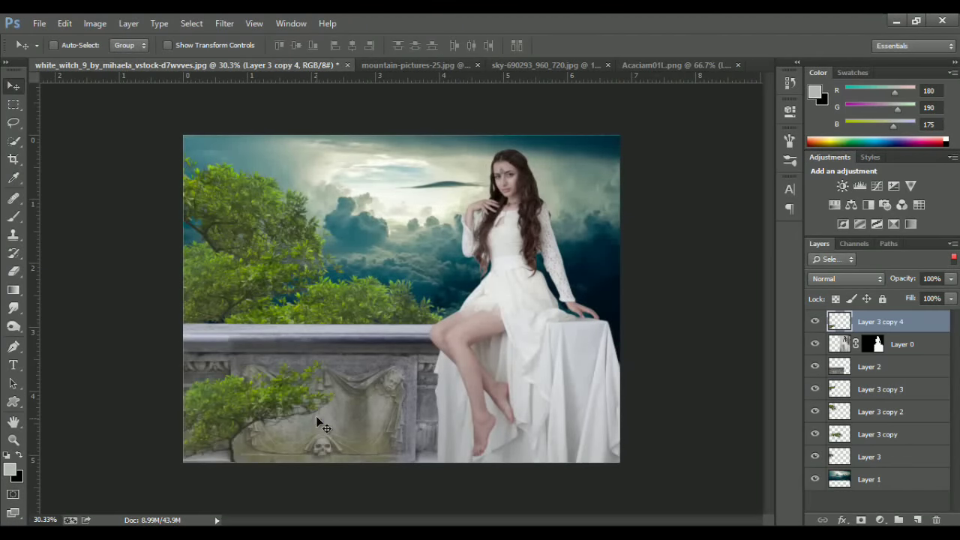
# Add a flipped, tilted foliage copy in the lower-right corner.
pyautogui.hotkey('ctrl', 'j')
pyautogui.hotkey('ctrl', 't')
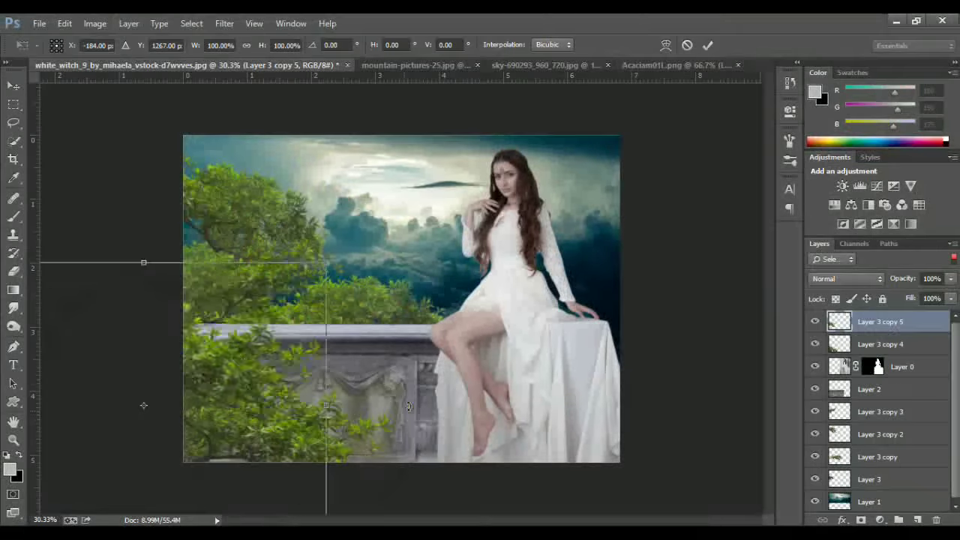
pyautogui.moveTo(127, 420); pyautogui.dragTo(172, 450)
pyautogui.moveTo(356, 381)
pyautogui.mouseDown()
pyautogui.moveTo(548, 418)
pyautogui.moveTo(531, 425)
pyautogui.mouseUp()
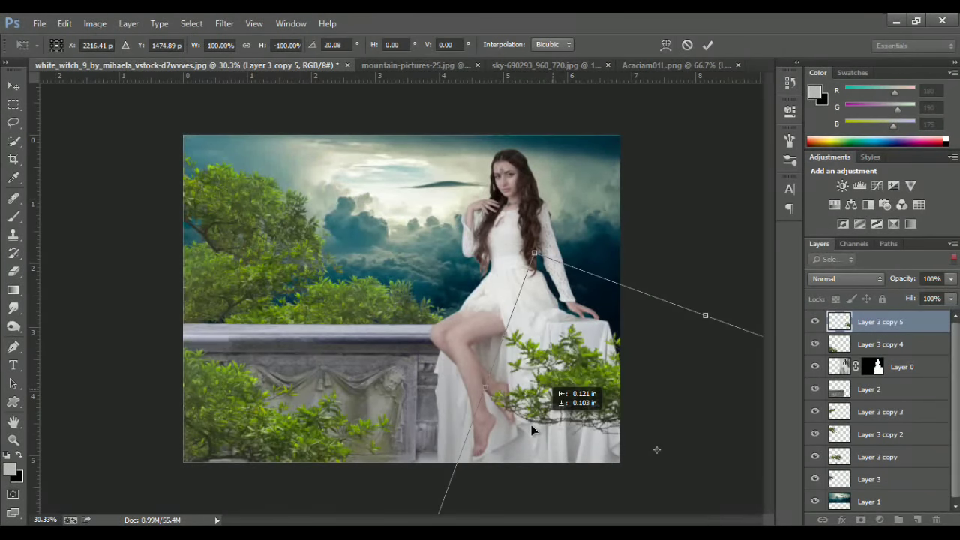
pyautogui.press('Return')
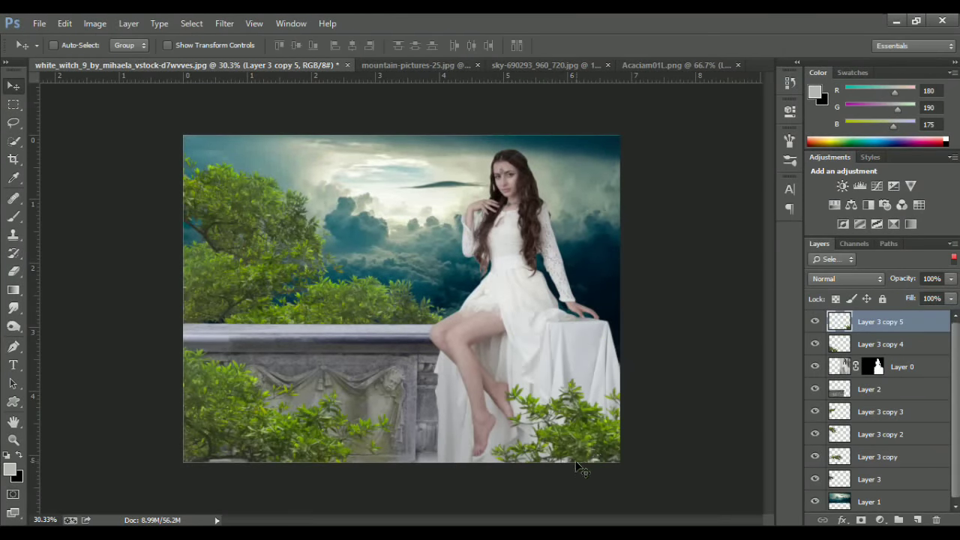
# Add two more foliage copies in the lower-left foreground and over the left railing.
pyautogui.hotkey('ctrl', 'j')
pyautogui.hotkey('ctrl', 't')
pyautogui.moveTo(555, 420)
pyautogui.mouseDown()
pyautogui.moveTo(309, 400)
pyautogui.moveTo(385, 390)
pyautogui.mouseUp()
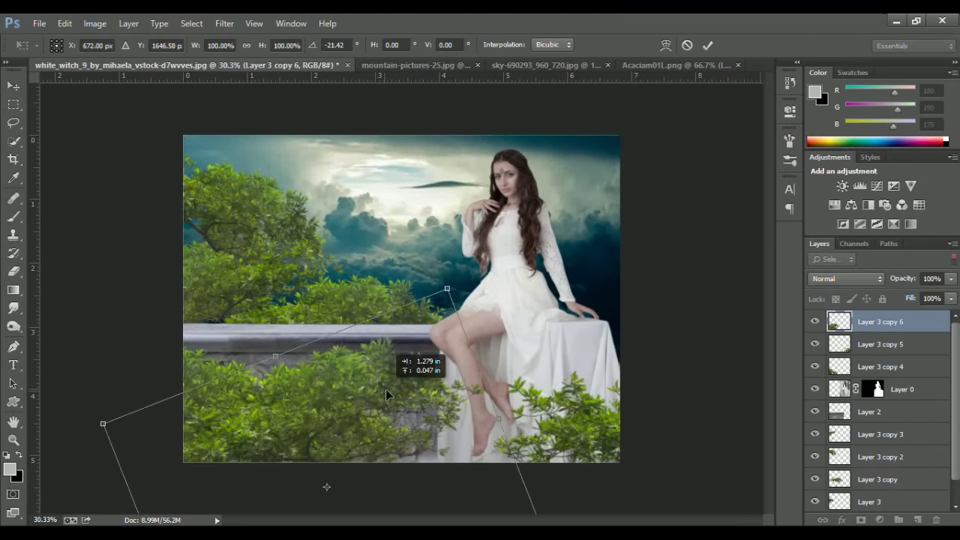
pyautogui.press('Return')
pyautogui.hotkey('ctrl', 'j')
pyautogui.hotkey('ctrl', 't')
pyautogui.moveTo(236, 396)
pyautogui.mouseDown()
pyautogui.moveTo(285, 365)
pyautogui.moveTo(259, 346)
pyautogui.mouseUp()
pyautogui.press('Return')
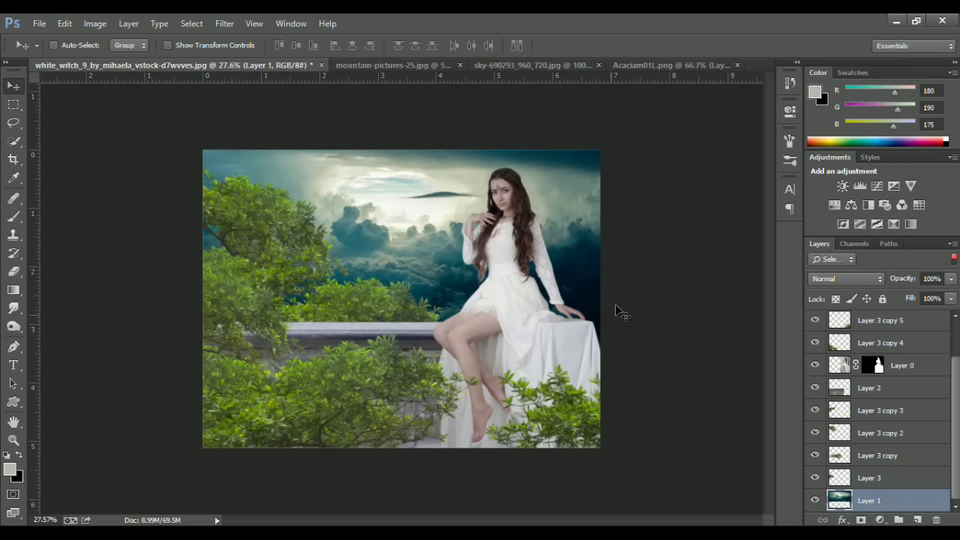
# Apply Selective Color to the sky's Neutrals: Cyan −57, Magenta −35, Yellow −35, Black +14.
pyautogui.click(94, 24)
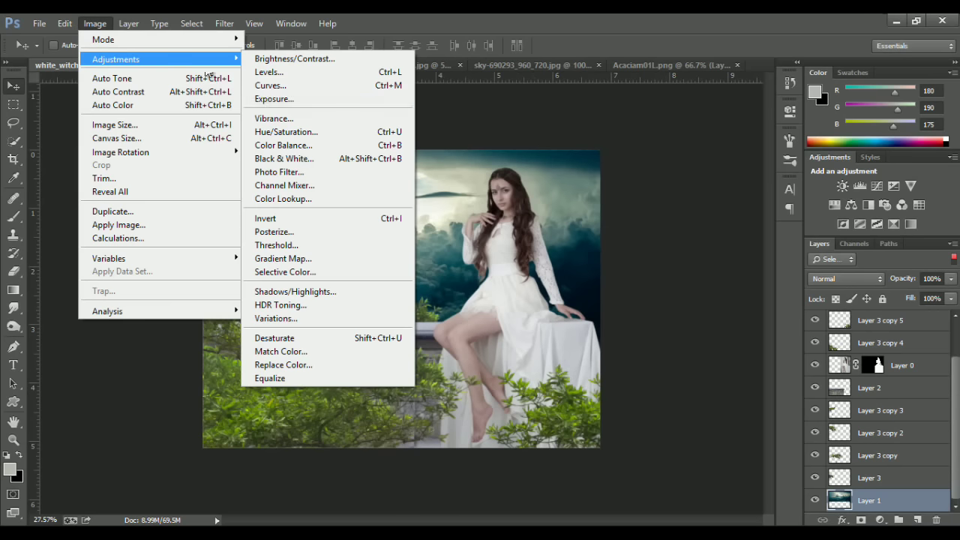
pyautogui.click(296, 273)
pyautogui.click(677, 200)
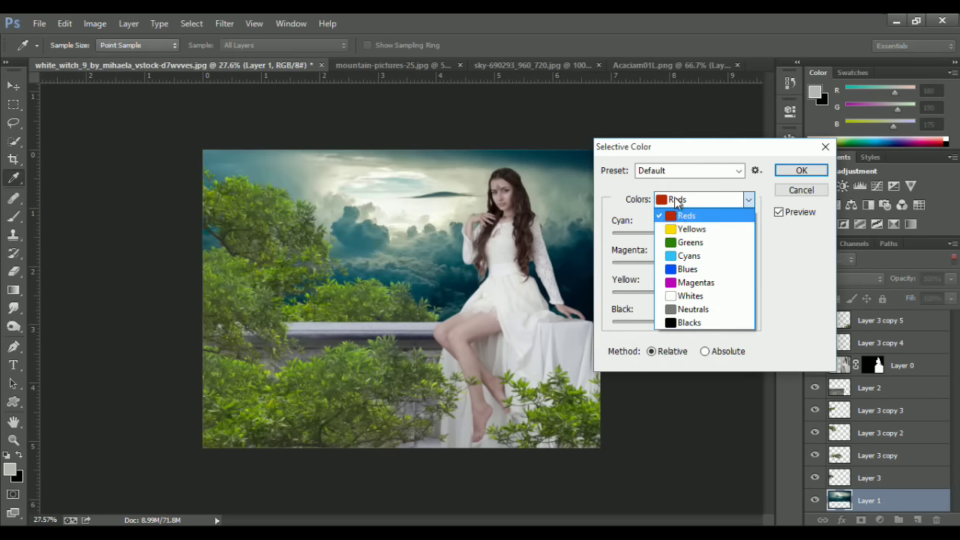
pyautogui.click(673, 309)
pyautogui.moveTo(682, 232)
pyautogui.mouseDown()
pyautogui.moveTo(722, 232)
pyautogui.moveTo(643, 247)
pyautogui.moveTo(717, 266)
pyautogui.moveTo(664, 264)
pyautogui.moveTo(705, 293)
pyautogui.moveTo(651, 300)
pyautogui.moveTo(653, 323)
pyautogui.moveTo(723, 321)
pyautogui.moveTo(692, 324)
pyautogui.mouseUp()
pyautogui.click(782, 214)
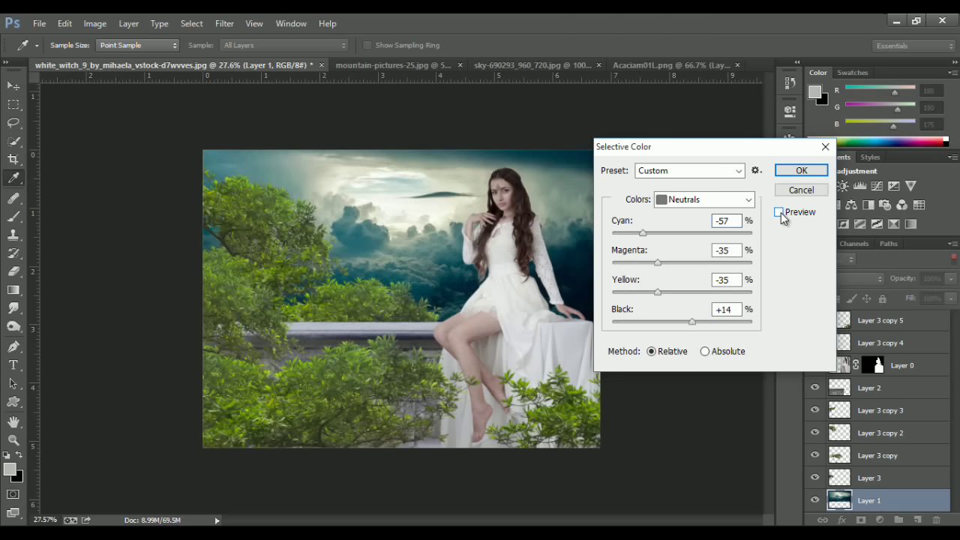
pyautogui.click(781, 212)
pyautogui.doubleClick(781, 213)
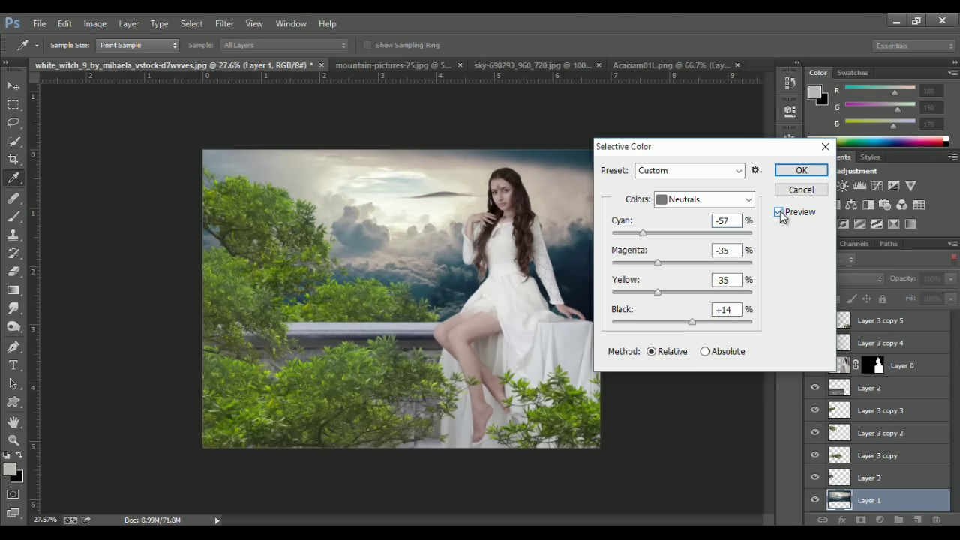
pyautogui.click(799, 172)
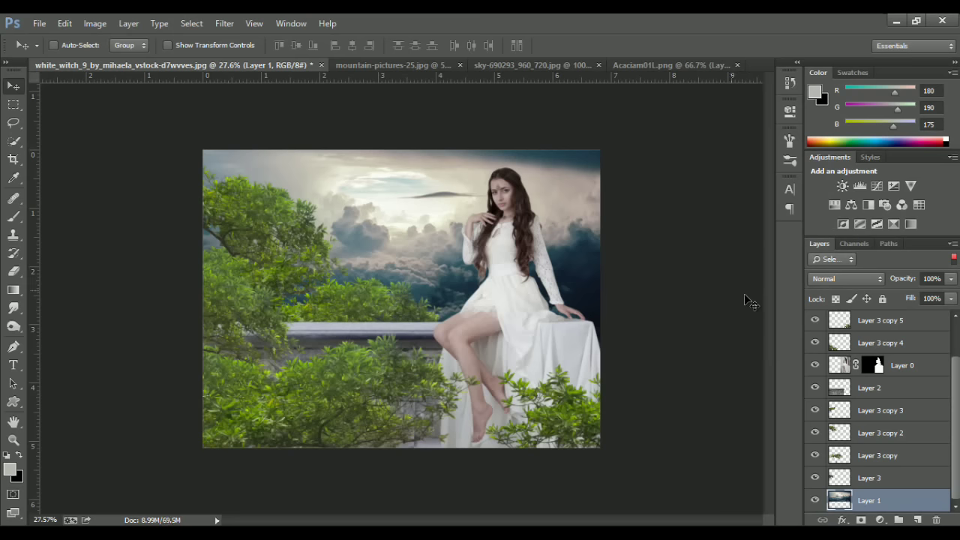
pyautogui.click(94, 23)
pyautogui.moveTo(116, 59)
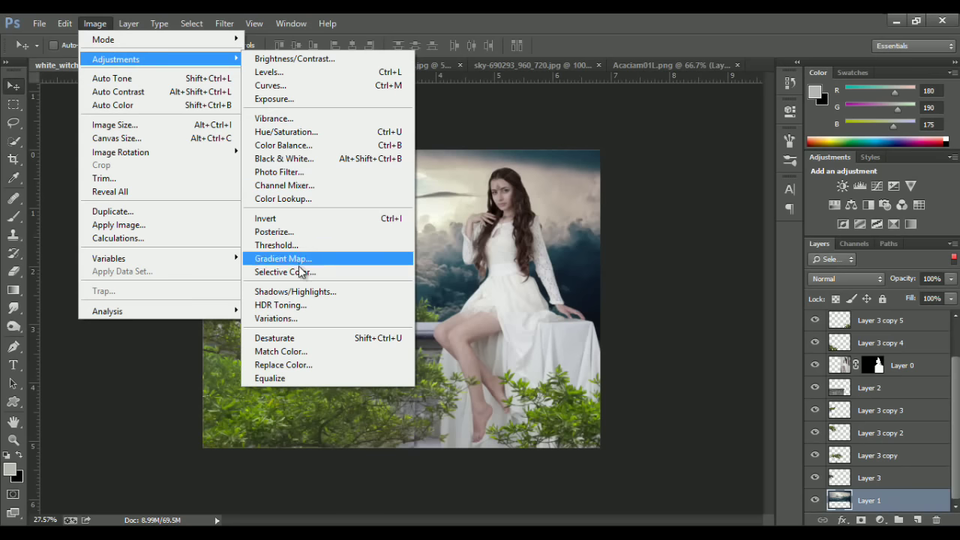
# Apply a Photo Filter to the sky: Warming Filter (85) at 85% density.
pyautogui.click(298, 174)
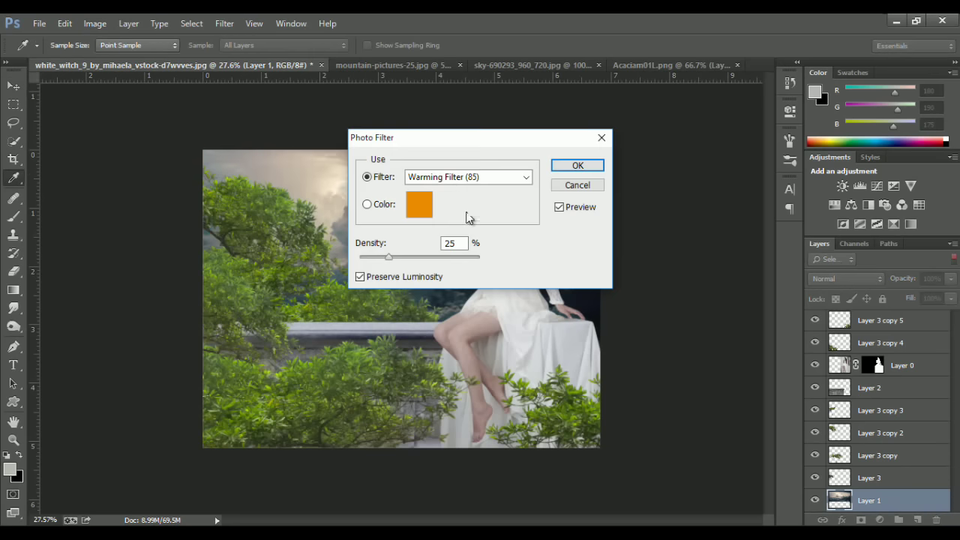
pyautogui.moveTo(464, 145); pyautogui.dragTo(709, 118)
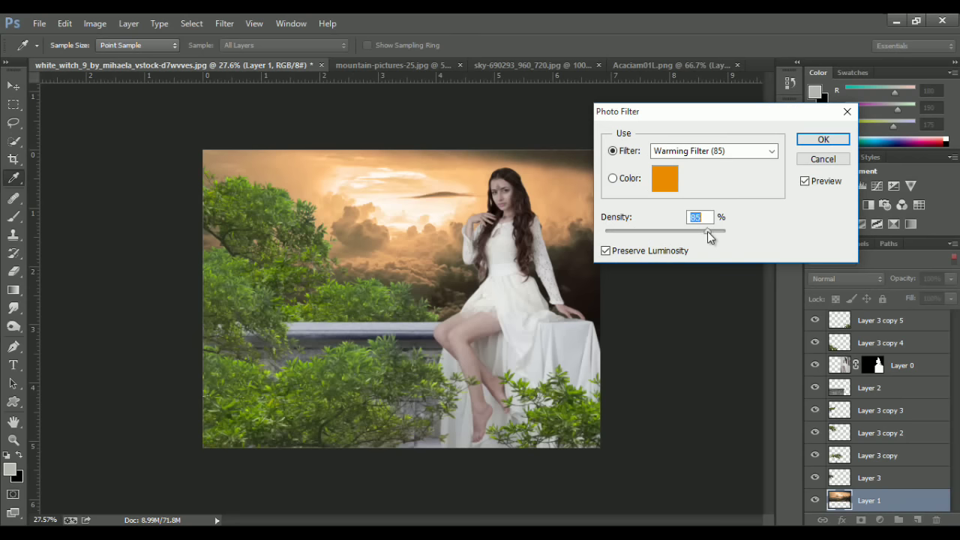
pyautogui.click(810, 141)
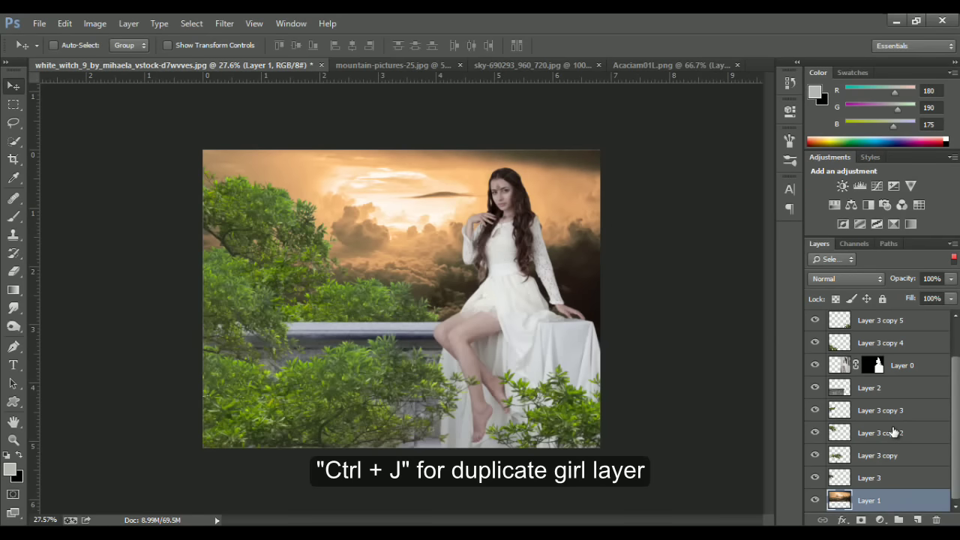
# Apply the girl copy's layer mask and duplicate the flattened layer.
pyautogui.click(872, 411)
pyautogui.rightClick(872, 411)
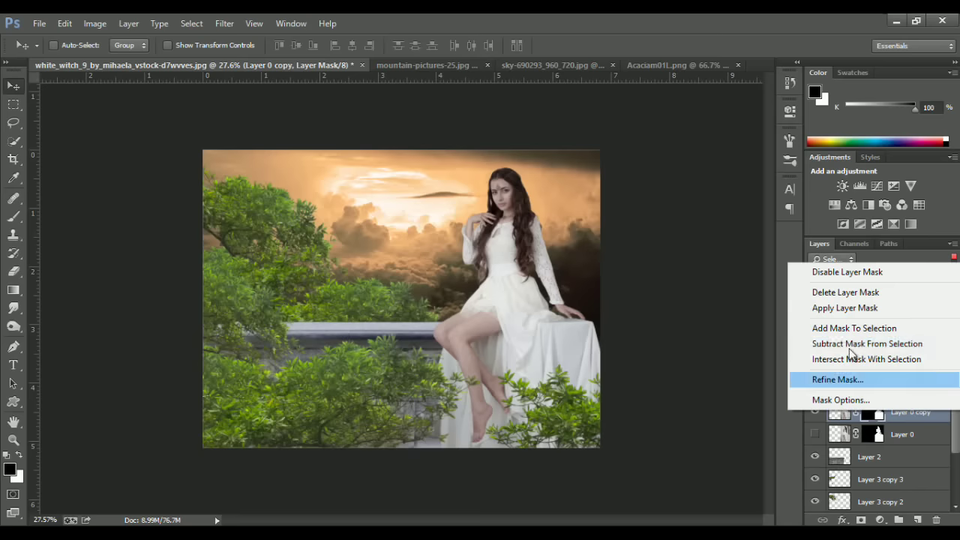
pyautogui.click(846, 315)
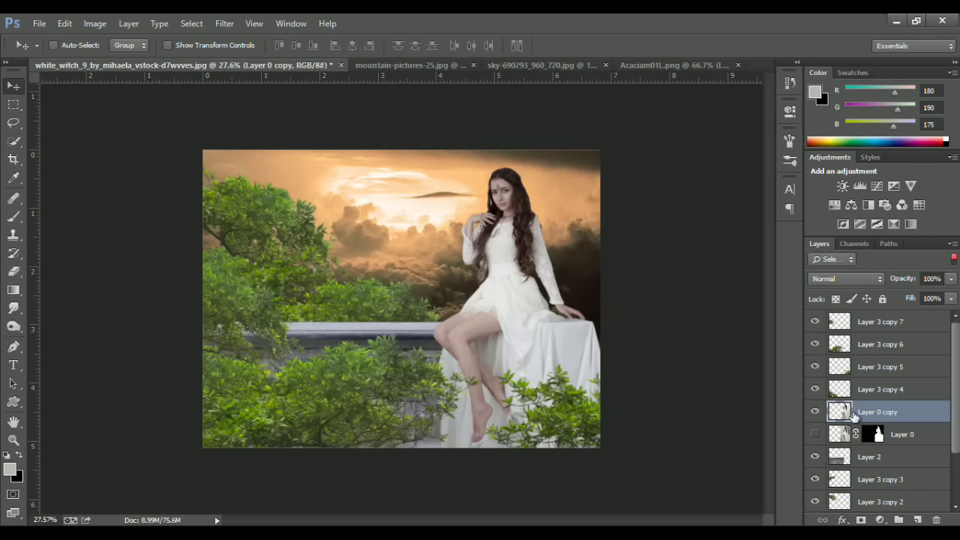
pyautogui.hotkey('ctrl', 'j')
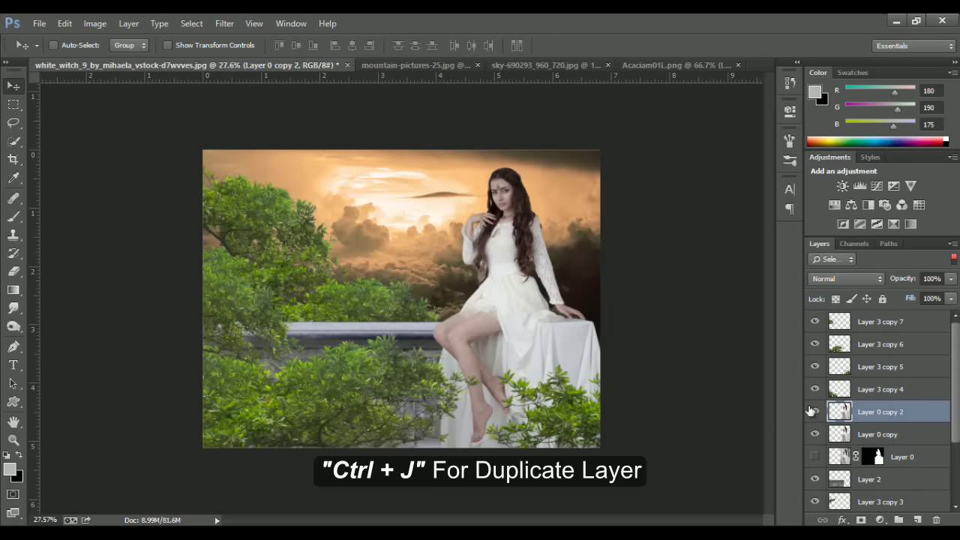
# Darken the copy in Camera Raw: Exposure −1.15, Contrast +44, Highlights −43, Shadows +21.
pyautogui.click(224, 23)
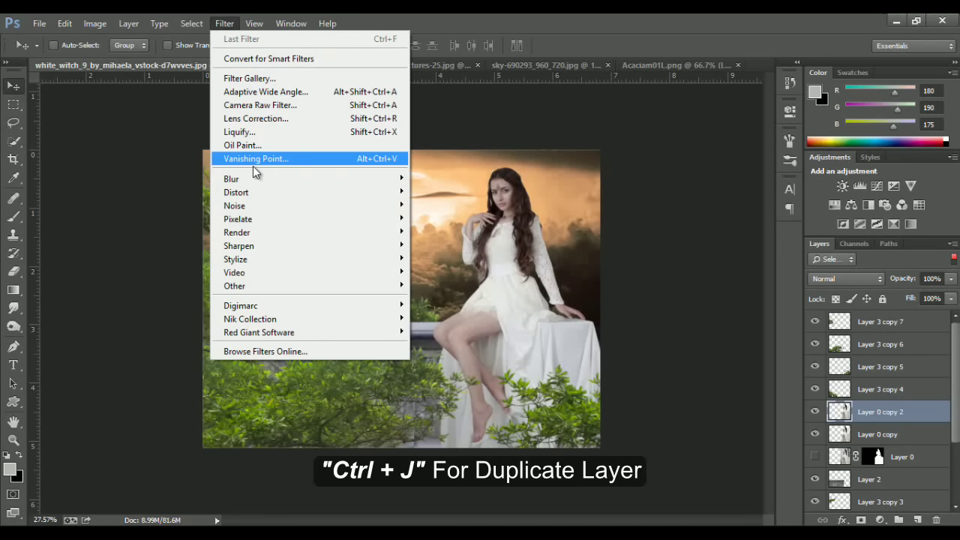
pyautogui.click(255, 108)
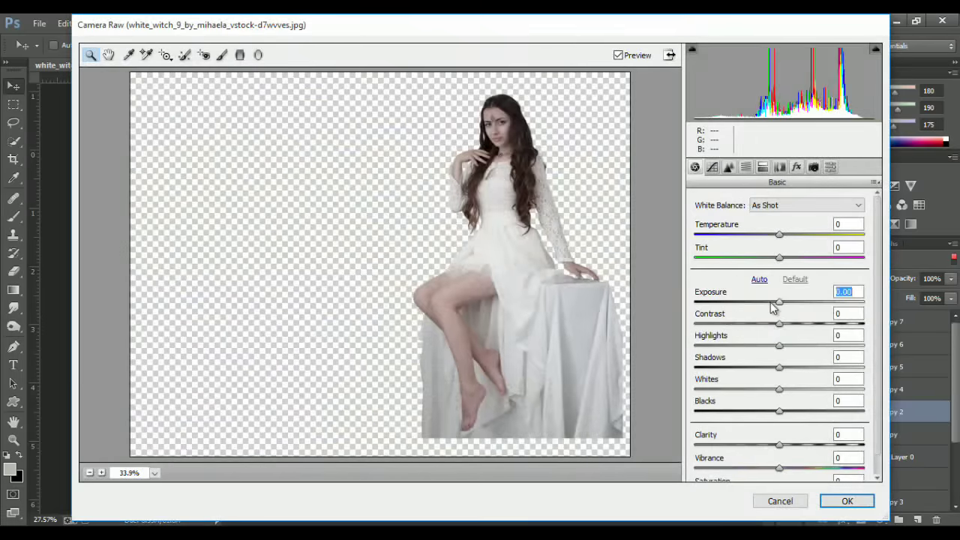
pyautogui.moveTo(773, 307)
pyautogui.mouseDown()
pyautogui.moveTo(760, 306)
pyautogui.moveTo(816, 325)
pyautogui.moveTo(743, 346)
pyautogui.mouseUp()
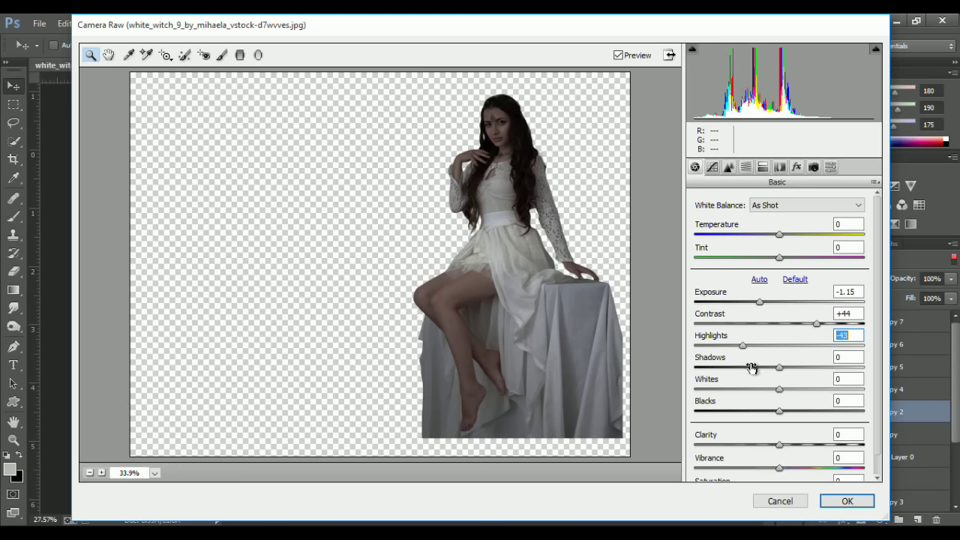
pyautogui.moveTo(779, 368)
pyautogui.mouseDown()
pyautogui.moveTo(797, 368)
pyautogui.moveTo(787, 414)
pyautogui.moveTo(800, 413)
pyautogui.moveTo(762, 418)
pyautogui.mouseUp()
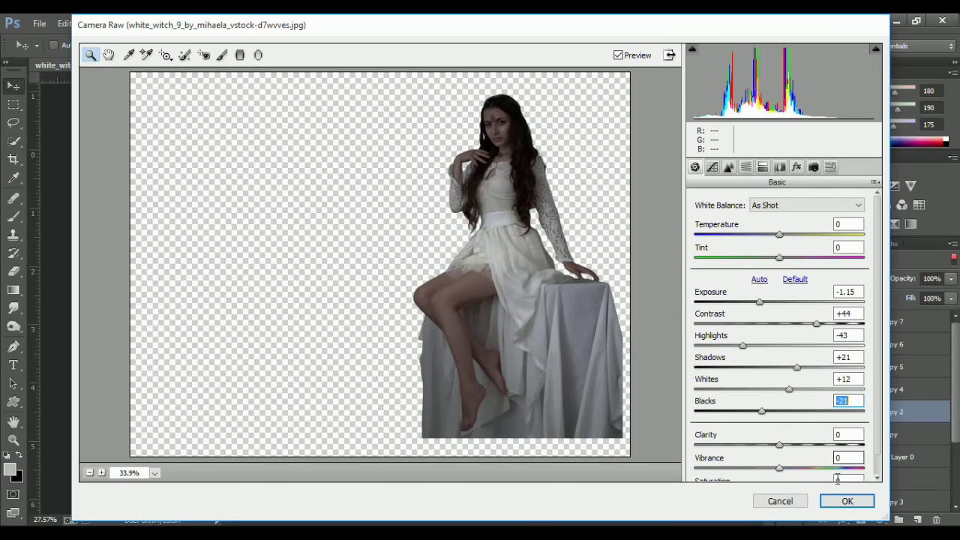
pyautogui.click(847, 501)
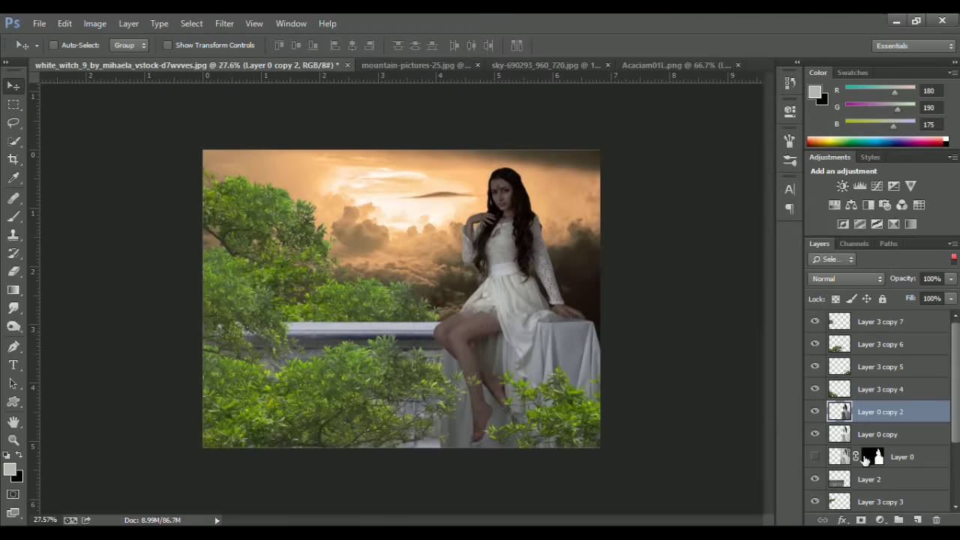
# Add a layer mask to the darkened Layer 0 copy 2 and set up a 63 px soft round brush.
pyautogui.click(861, 519)
pyautogui.scroll(3, 497, 342)
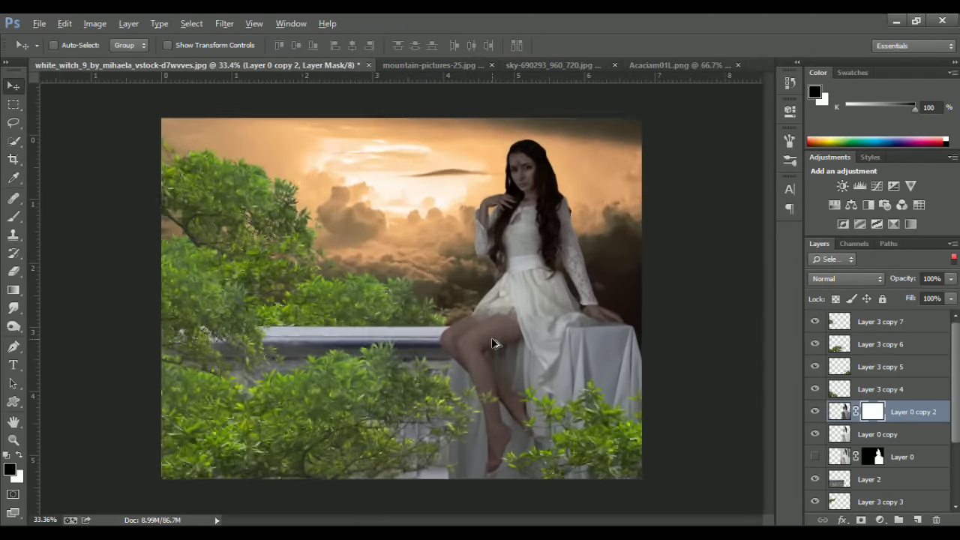
pyautogui.press('alt')
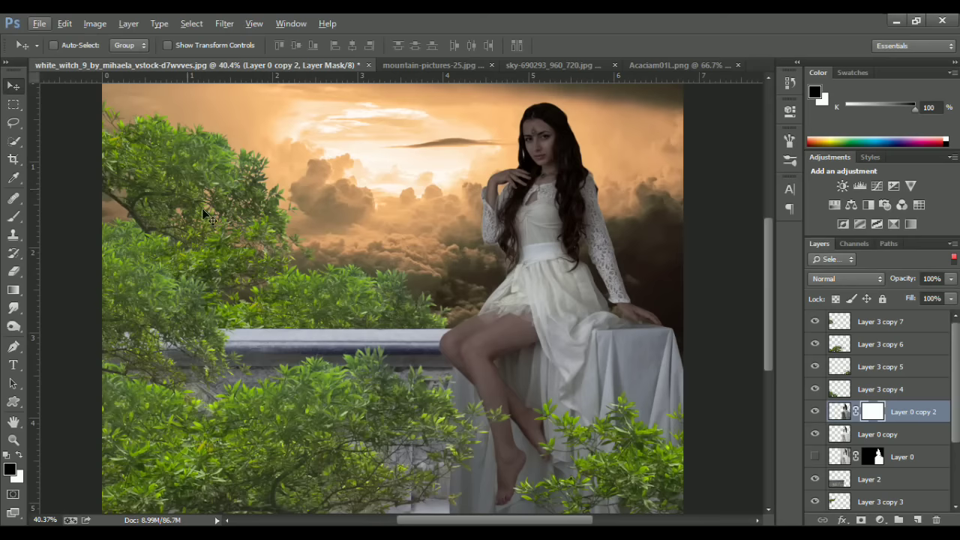
pyautogui.click(13, 216)
pyautogui.click(343, 46)
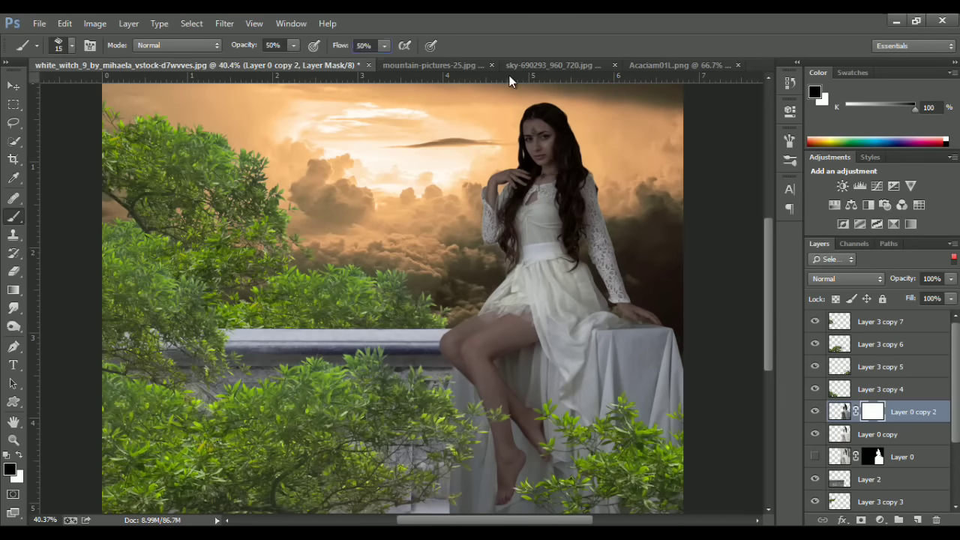
pyautogui.scroll(2, 557, 155)
pyautogui.scroll(2, 557, 155)
pyautogui.rightClick(535, 159)
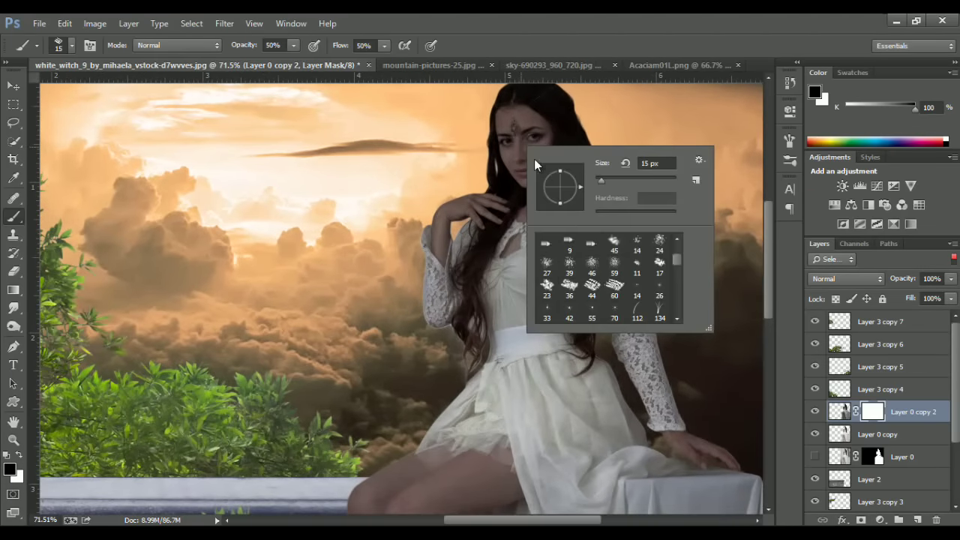
pyautogui.scroll(3, 553, 253)
pyautogui.click(570, 260)
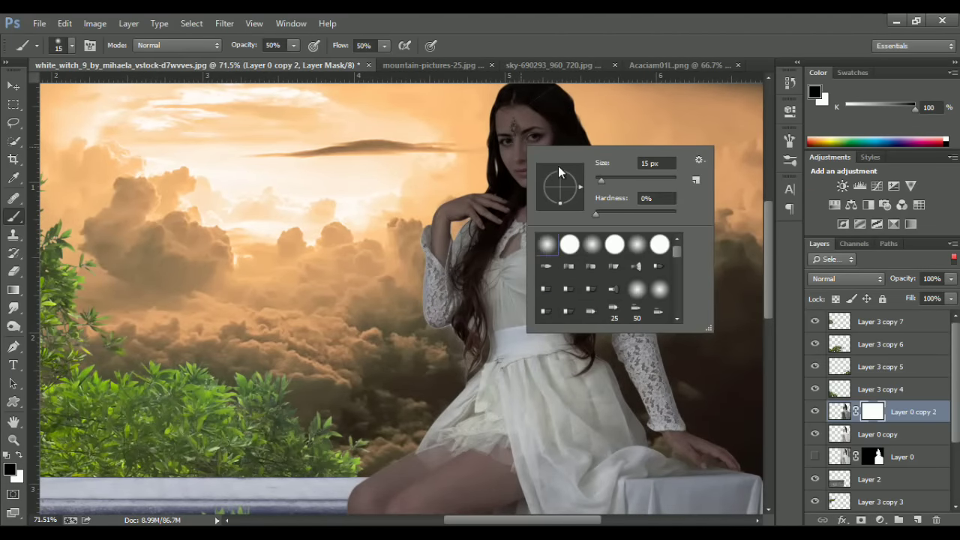
pyautogui.click(563, 38)
pyautogui.moveTo(549, 149); pyautogui.dragTo(584, 150)
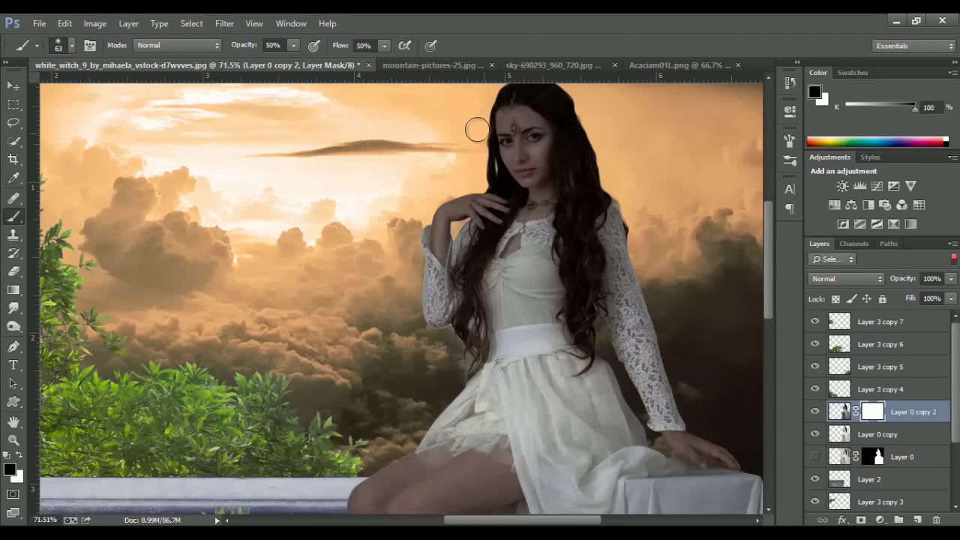
pyautogui.scroll(2, 475, 128)
# Paint the darkened copy's mask over the woman's face and down along her hair.
pyautogui.moveTo(523, 186)
pyautogui.mouseDown()
pyautogui.moveTo(531, 203)
pyautogui.moveTo(507, 163)
pyautogui.moveTo(529, 214)
pyautogui.moveTo(536, 195)
pyautogui.moveTo(525, 161)
pyautogui.mouseUp()
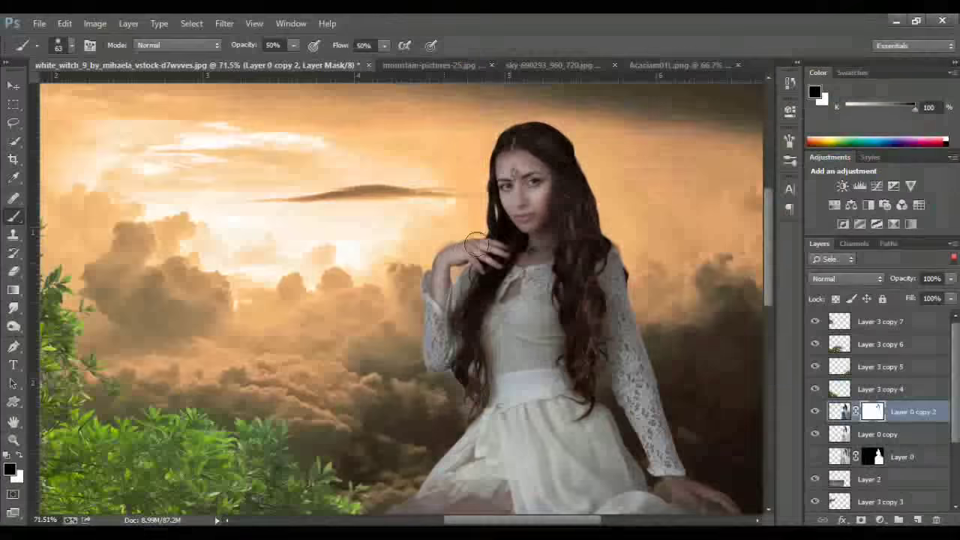
pyautogui.moveTo(511, 236); pyautogui.dragTo(483, 299)
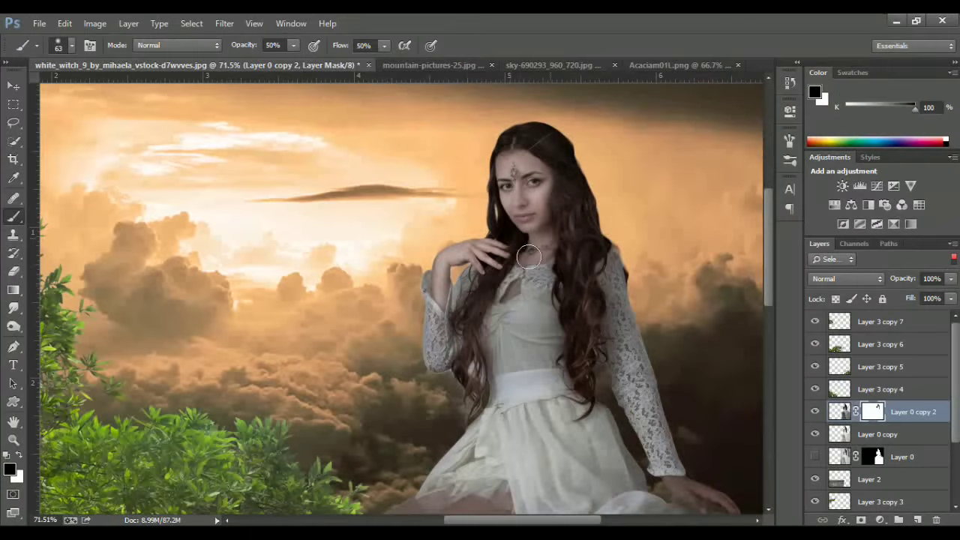
pyautogui.press(']')
pyautogui.press(']')
pyautogui.press(']')
pyautogui.scroll(-3, 663, 327)
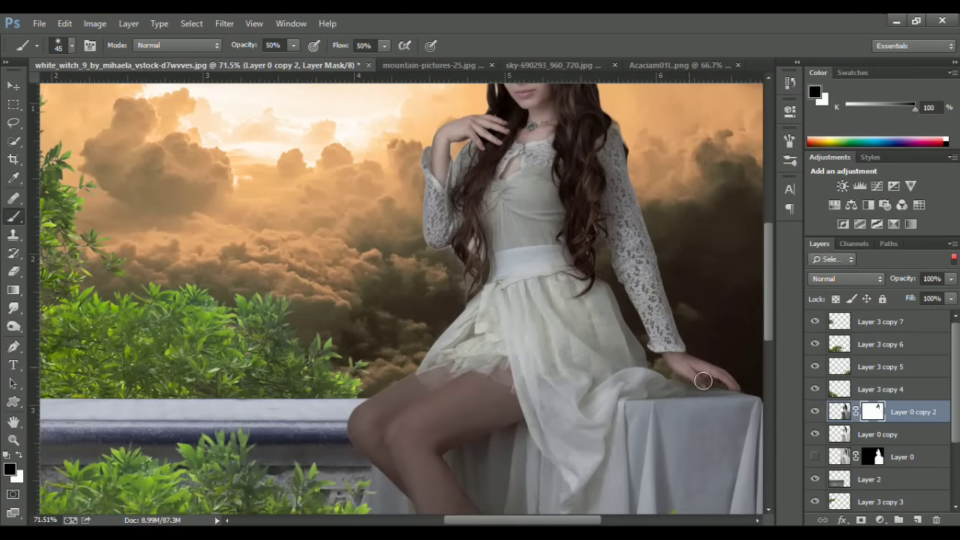
pyautogui.scroll(-1, 428, 379)
pyautogui.press('[')
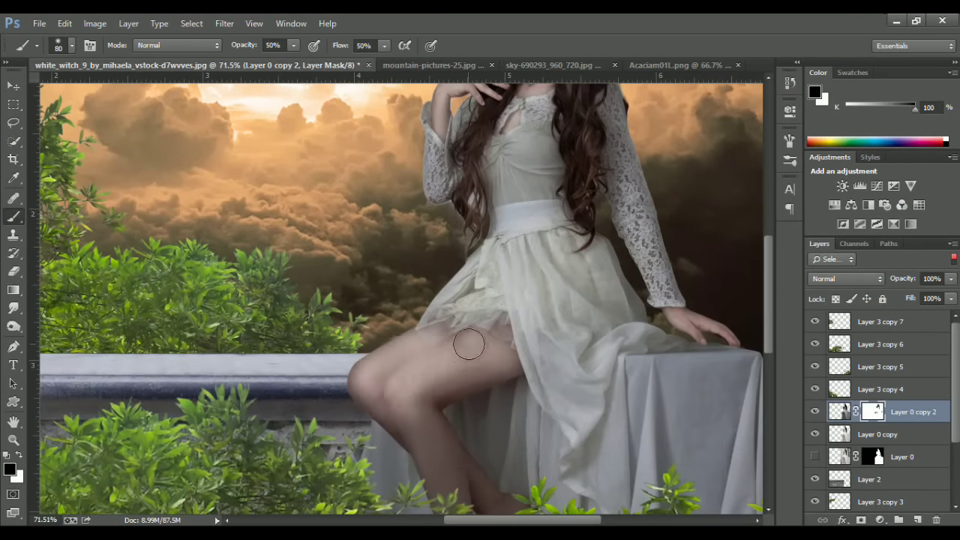
pyautogui.press('[')
pyautogui.scroll(-2, 481, 390)
pyautogui.scroll(-3, 461, 438)
# Reveal the brighter calf and foot, then refine the mask behind the knee in white.
pyautogui.moveTo(460, 438)
pyautogui.mouseDown()
pyautogui.moveTo(480, 360)
pyautogui.moveTo(450, 304)
pyautogui.moveTo(455, 250)
pyautogui.moveTo(425, 143)
pyautogui.mouseUp()
pyautogui.scroll(3, 497, 227)
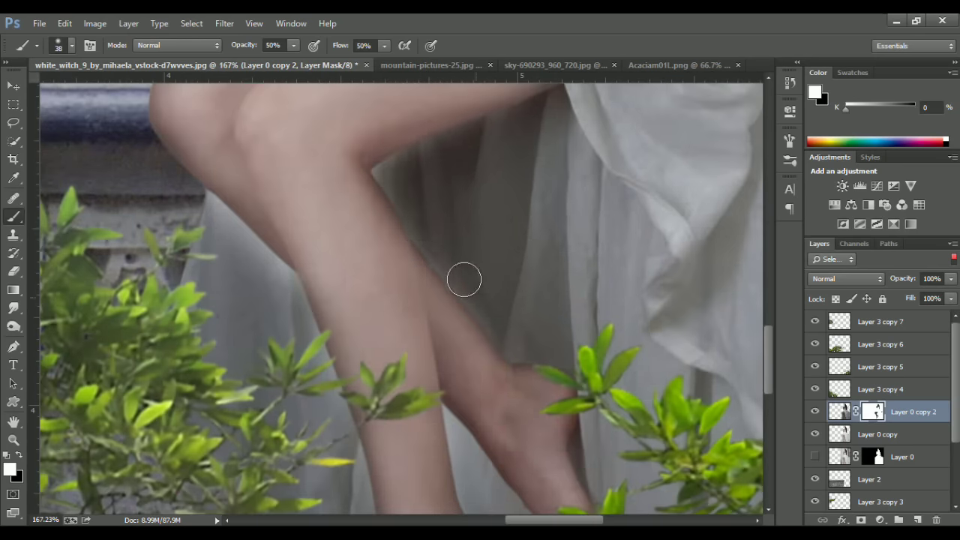
pyautogui.scroll(-1, 466, 278)
pyautogui.press('x')
pyautogui.scroll(-2, 525, 375)
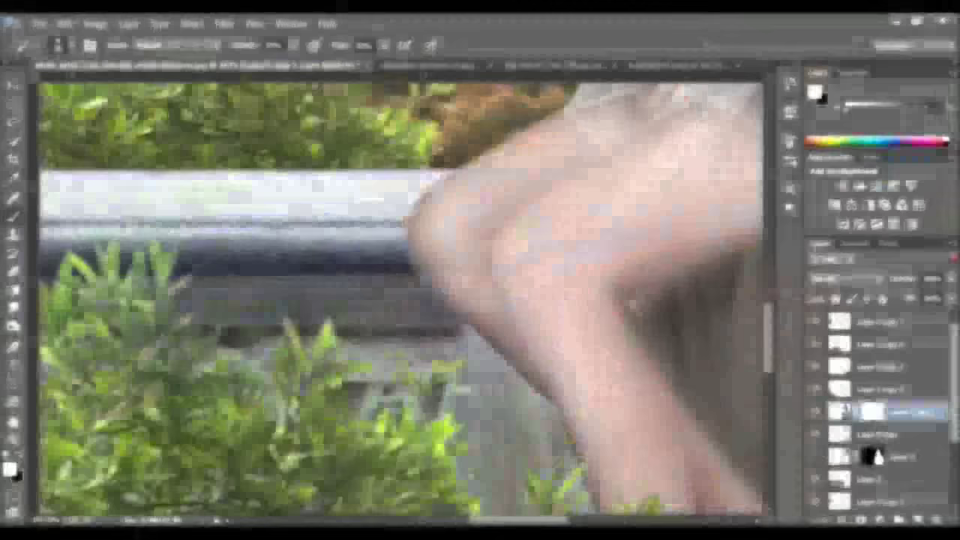
pyautogui.scroll(-3, 589, 385)
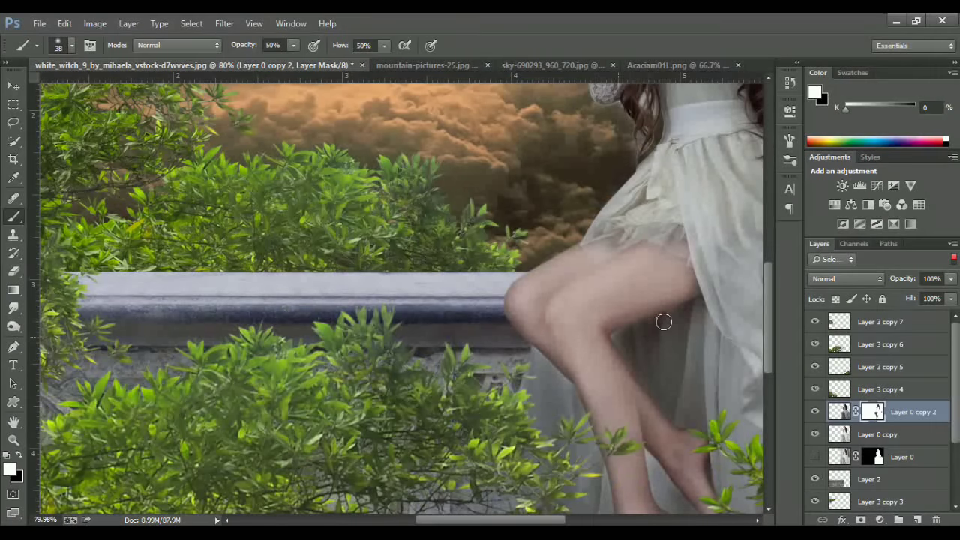
pyautogui.moveTo(663, 322); pyautogui.dragTo(605, 343)
# Fit the image on screen and put the three Layer 0 layers into Group 1.
pyautogui.hotkey('ctrl', '0')
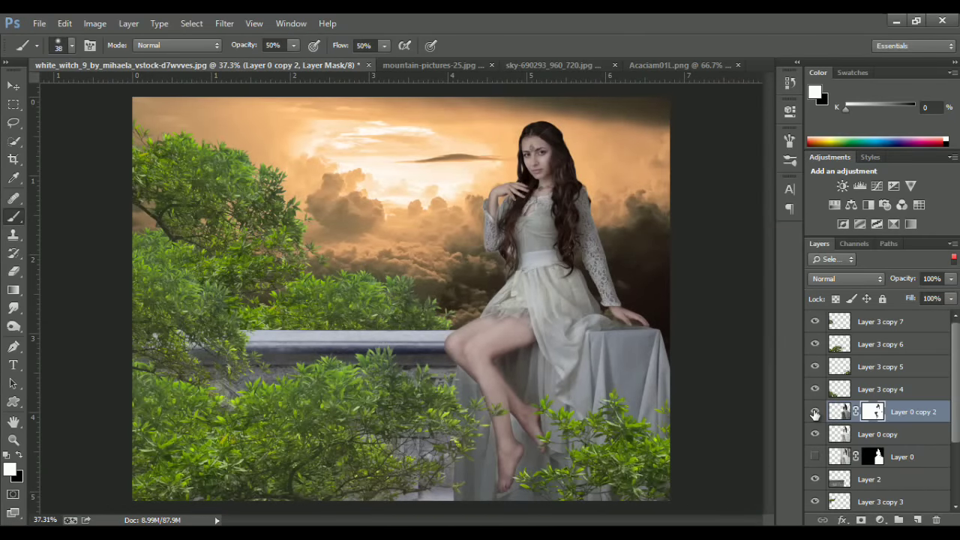
pyautogui.click(815, 415)
pyautogui.click(815, 415)
pyautogui.press('v')
pyautogui.keyDown('shift'); pyautogui.click(906, 463); pyautogui.keyUp('shift')
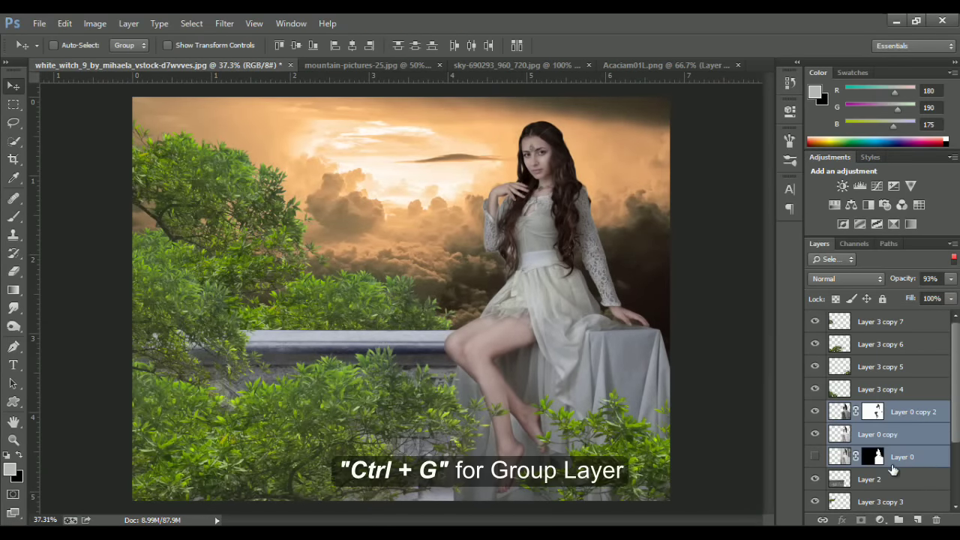
pyautogui.hotkey('ctrl', 'g')
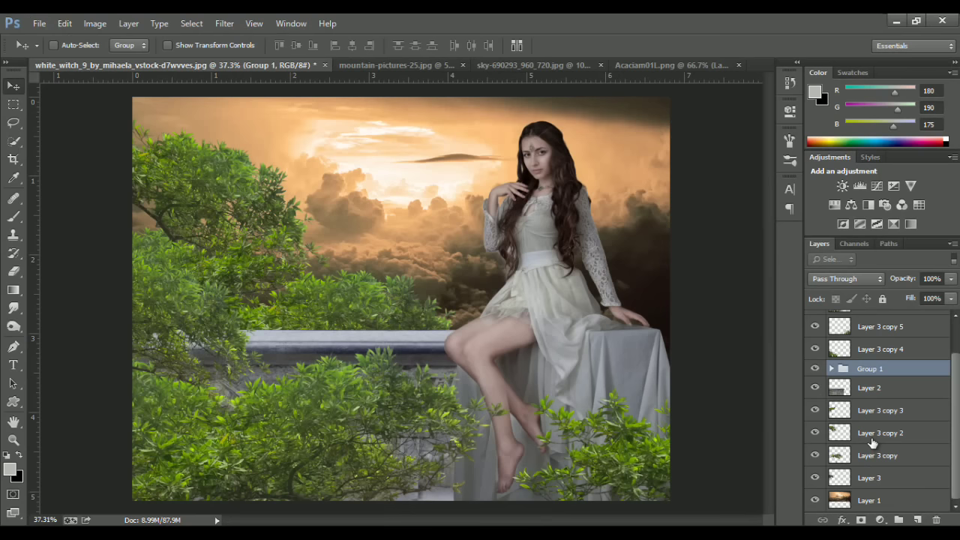
# Rename the group 'girl', then duplicate it and merge the copy into one layer.
pyautogui.doubleClick(870, 372)
pyautogui.write('girl')
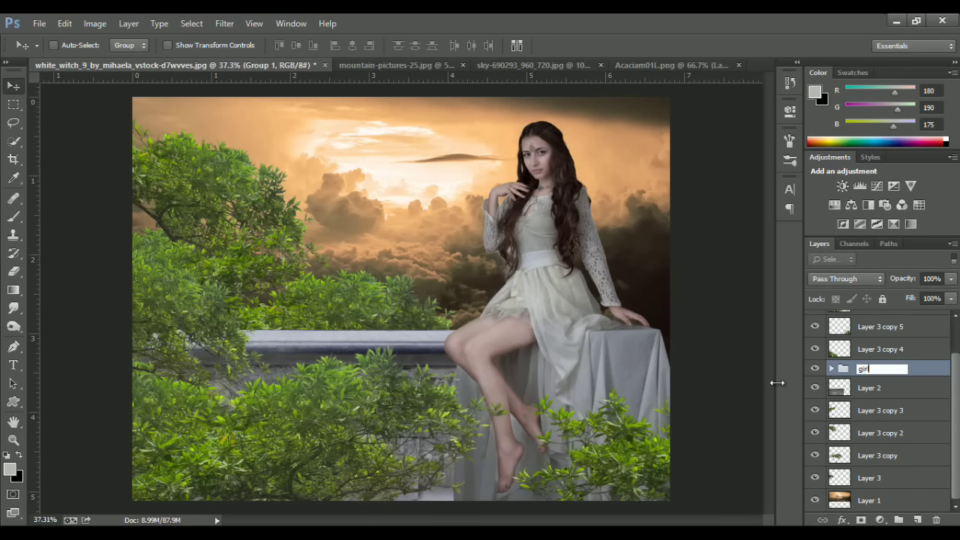
pyautogui.press('Return')
pyautogui.scroll(2, 820, 422)
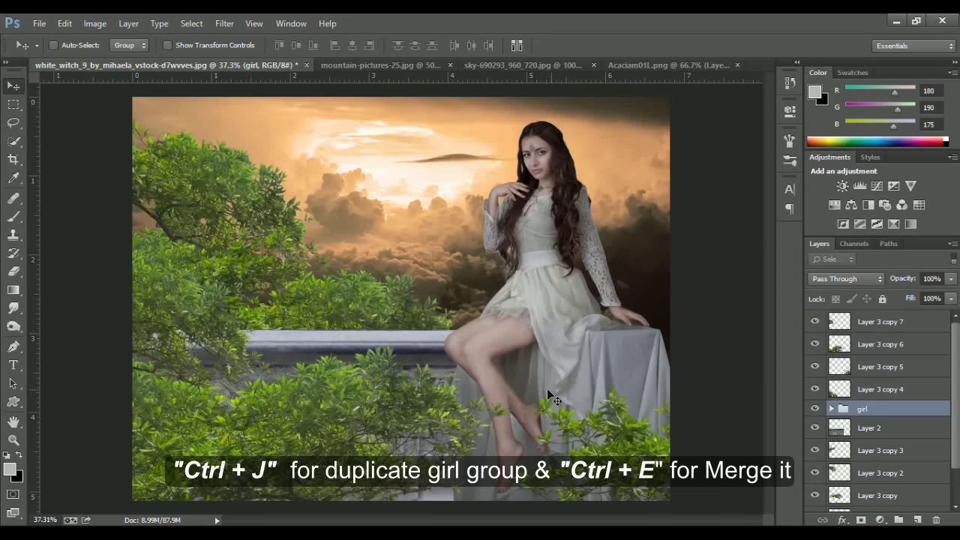
pyautogui.hotkey('ctrl', 'j')
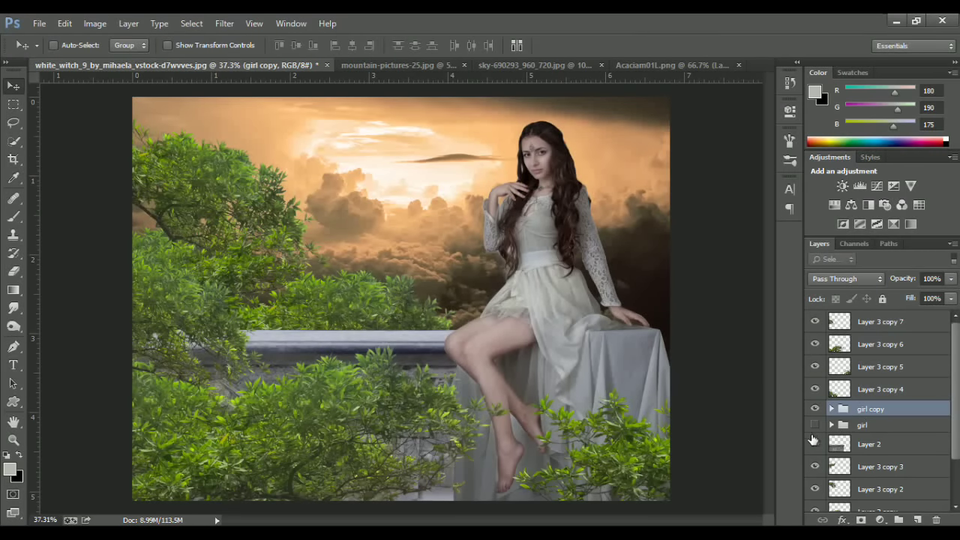
pyautogui.hotkey('ctrl', 'e')
# Merge foliage layers Layer 3 copy 4–7 into Layer 3 copy 7 and check it by toggling visibility.
pyautogui.keyDown('shift'); pyautogui.click(868, 387); pyautogui.keyUp('shift')
pyautogui.hotkey('ctrl', 'e')
pyautogui.click(814, 322)
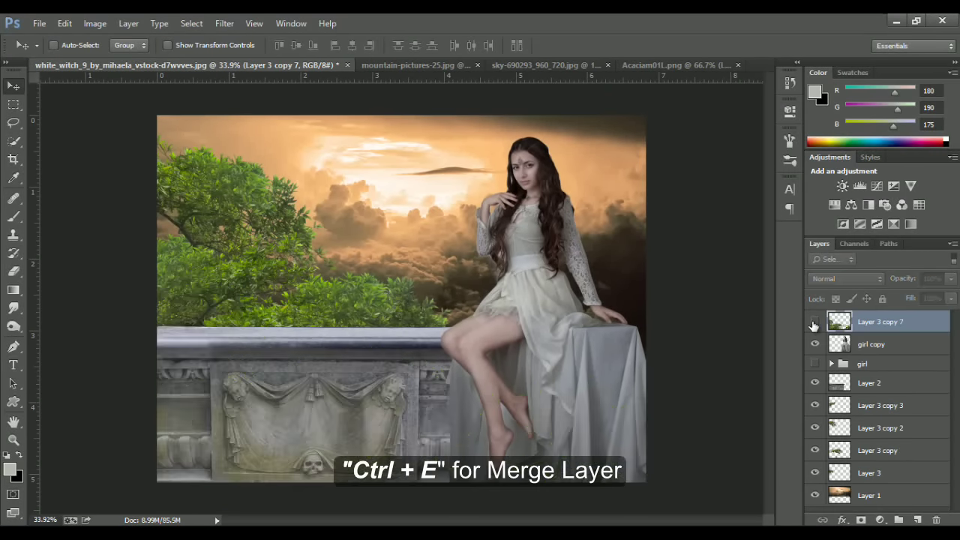
pyautogui.click(815, 322)
pyautogui.click(815, 322)
pyautogui.click(814, 322)
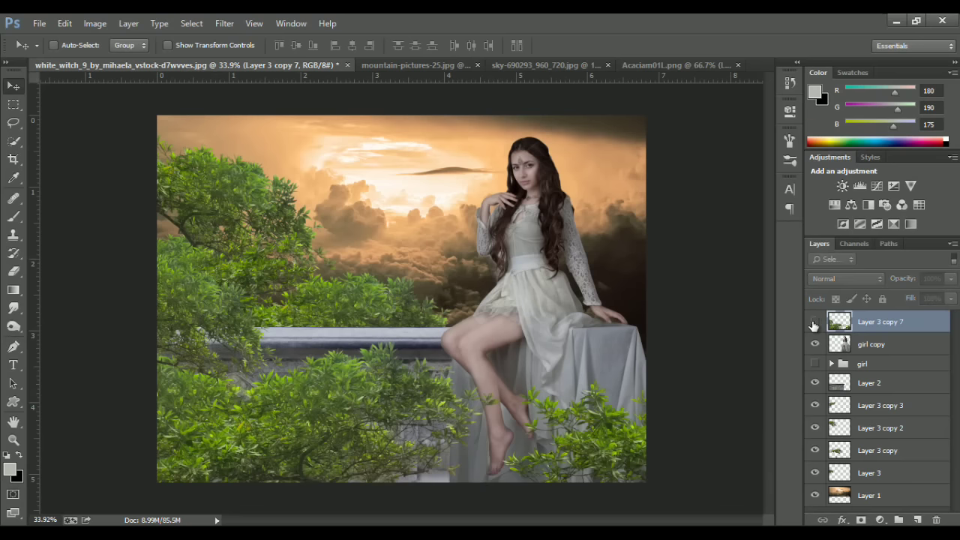
pyautogui.click(815, 321)
pyautogui.click(815, 322)
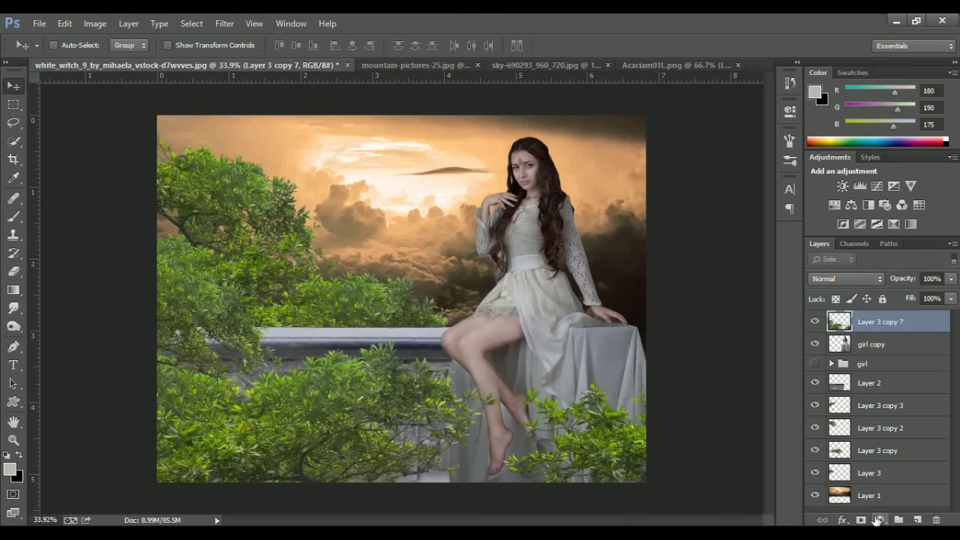
# Add a darkening Curves 1 adjustment clipped to the foliage layer Layer 3 copy 7.
pyautogui.click(879, 519)
pyautogui.click(834, 293)
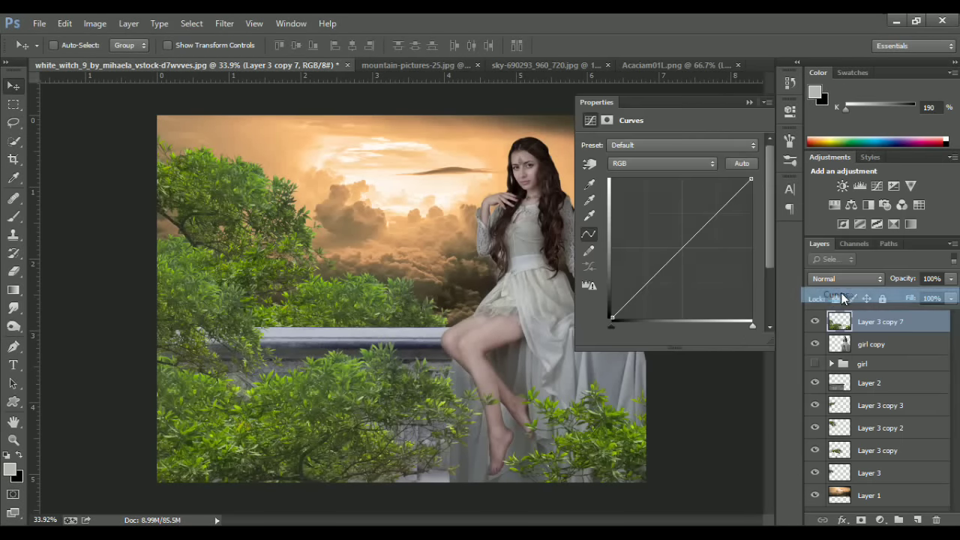
pyautogui.moveTo(752, 180); pyautogui.dragTo(764, 284)
pyautogui.click(691, 303)
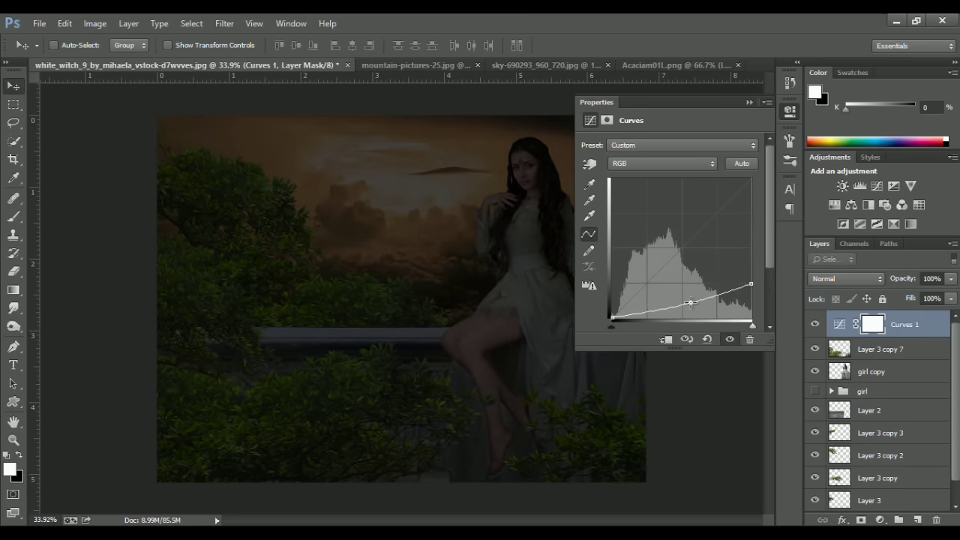
pyautogui.click(749, 103)
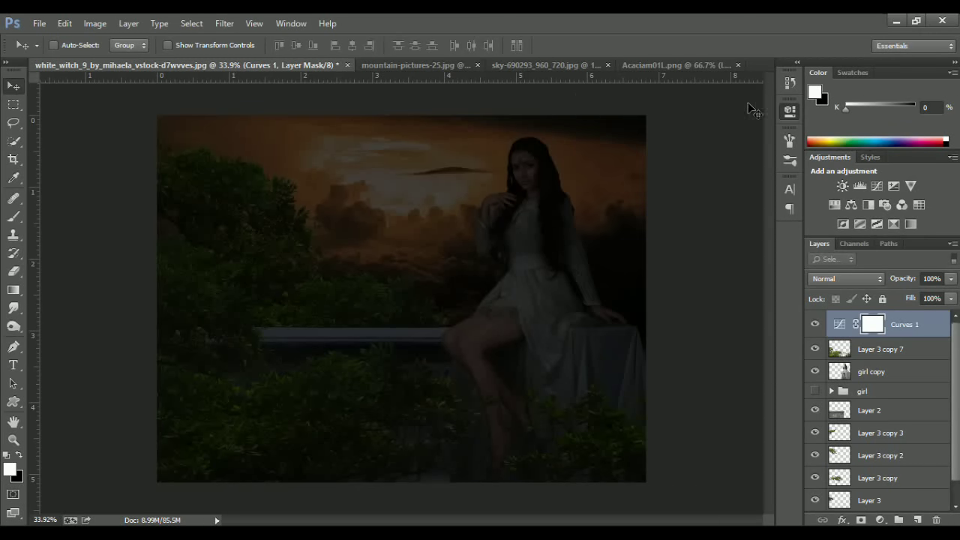
pyautogui.keyDown('alt'); pyautogui.click(842, 332); pyautogui.keyUp('alt')
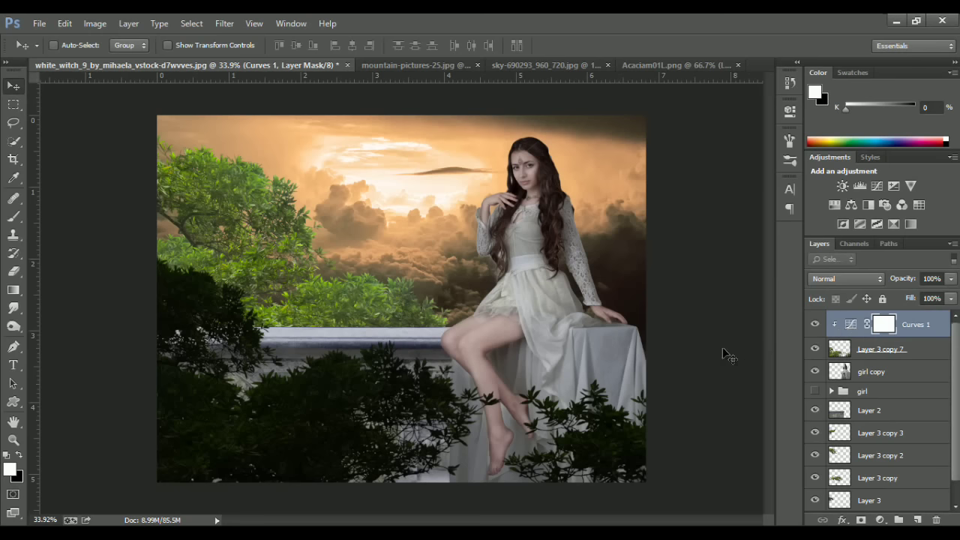
# Paint black on the Curves 1 mask to keep the darkening off the upper-left tree.
pyautogui.press('b')
pyautogui.moveTo(331, 234); pyautogui.dragTo(381, 238)
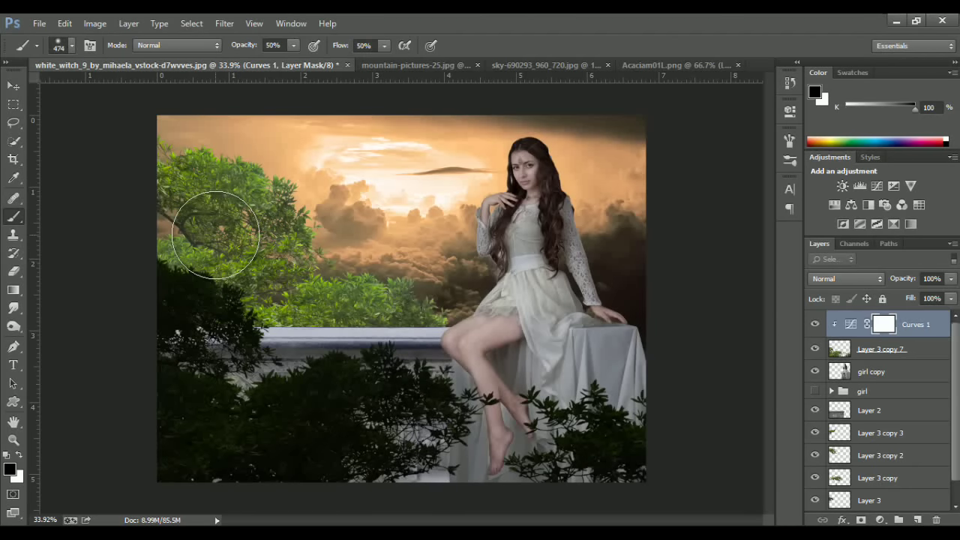
pyautogui.press('x')
pyautogui.moveTo(214, 218)
pyautogui.mouseDown()
pyautogui.moveTo(172, 293)
pyautogui.moveTo(222, 329)
pyautogui.moveTo(167, 337)
pyautogui.moveTo(221, 360)
pyautogui.moveTo(398, 358)
pyautogui.moveTo(333, 346)
pyautogui.moveTo(420, 382)
pyautogui.moveTo(217, 397)
pyautogui.moveTo(189, 288)
pyautogui.moveTo(408, 386)
pyautogui.moveTo(593, 390)
pyautogui.moveTo(525, 409)
pyautogui.moveTo(668, 412)
pyautogui.moveTo(547, 428)
pyautogui.moveTo(317, 397)
pyautogui.moveTo(240, 364)
pyautogui.moveTo(405, 420)
pyautogui.moveTo(232, 401)
pyautogui.moveTo(488, 386)
pyautogui.moveTo(632, 395)
pyautogui.mouseUp()
pyautogui.keyDown('alt'); pyautogui.click(632, 395); pyautogui.keyUp('alt')
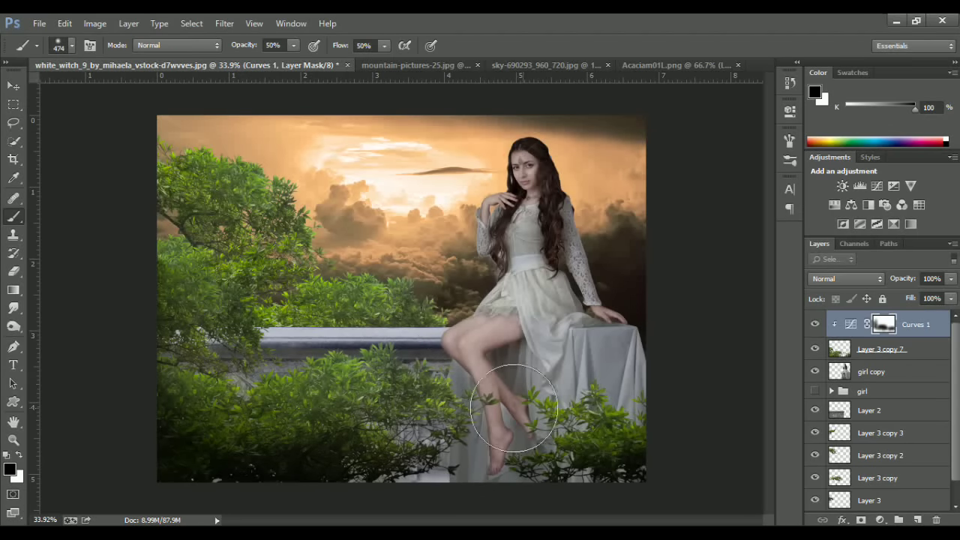
pyautogui.click(878, 349)
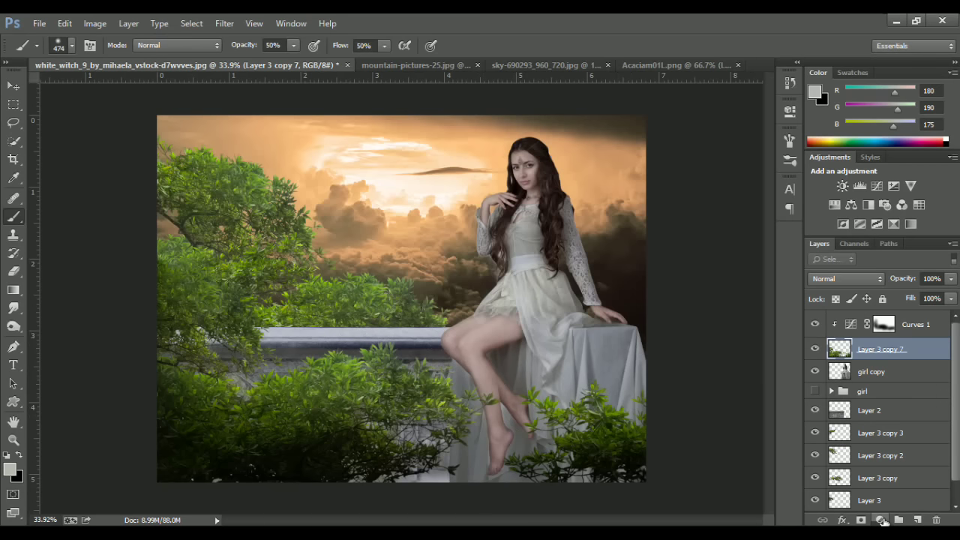
# Add a brightening Curves 2 adjustment, clip it to the layer below, and invert its mask to black.
pyautogui.click(884, 324)
pyautogui.click(881, 520)
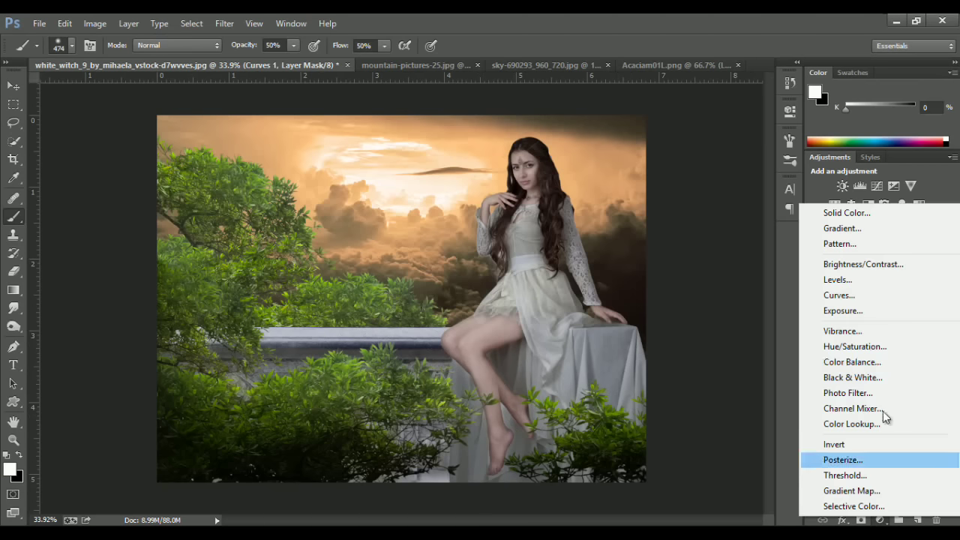
pyautogui.click(846, 295)
pyautogui.moveTo(707, 223); pyautogui.dragTo(696, 214)
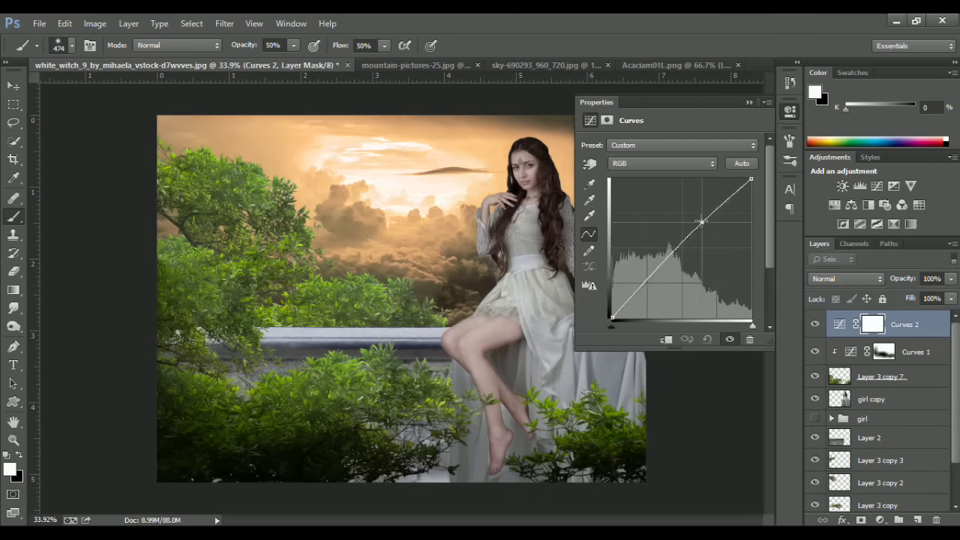
pyautogui.click(749, 103)
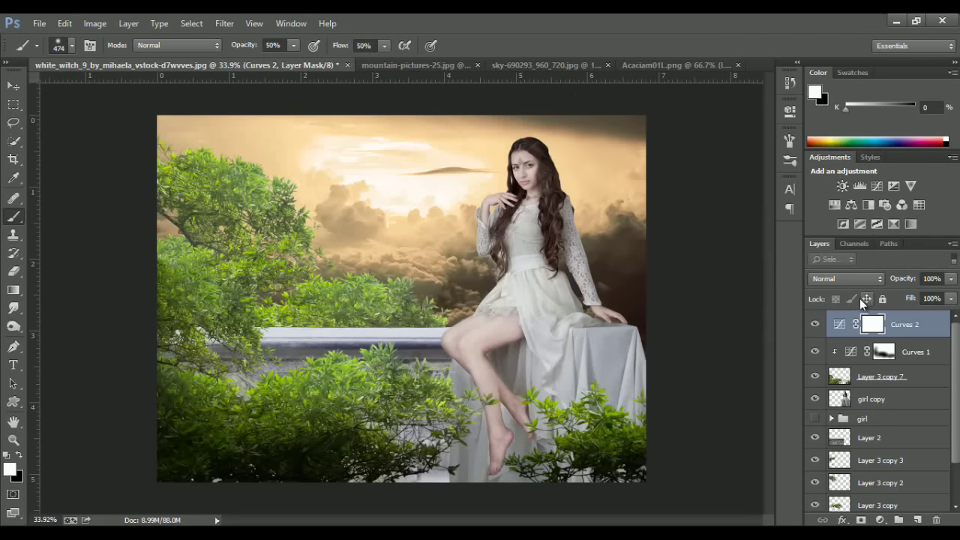
pyautogui.keyDown('alt'); pyautogui.click(870, 334); pyautogui.keyUp('alt')
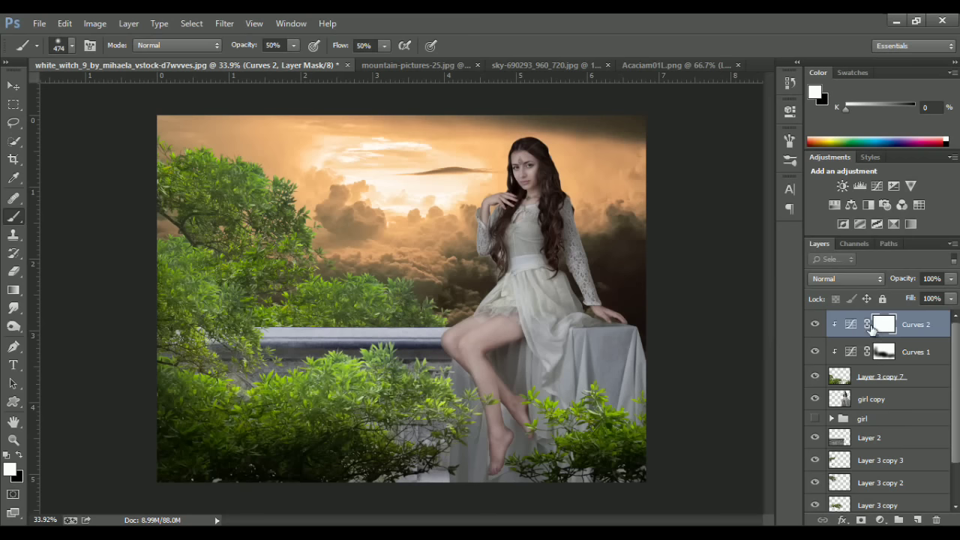
pyautogui.hotkey('ctrl', 'i')
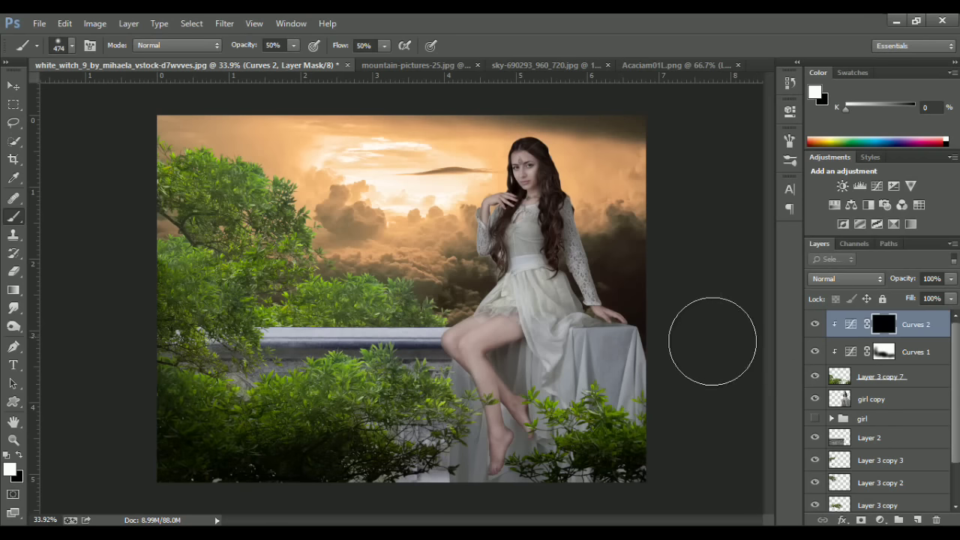
# Paint white with a 156 px brush over foliage patches along the railing and toward the right.
pyautogui.moveTo(355, 344); pyautogui.dragTo(348, 351)
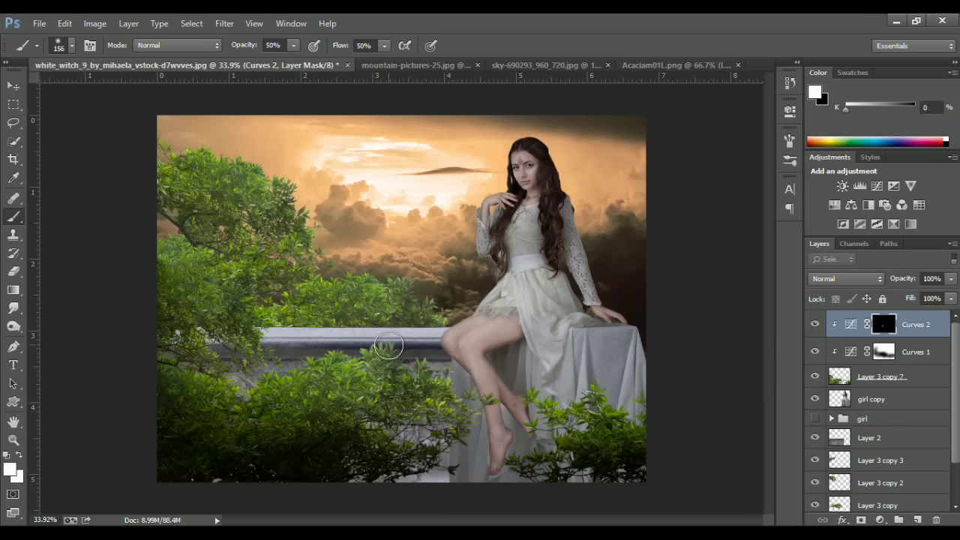
pyautogui.press('d')
pyautogui.press('x')
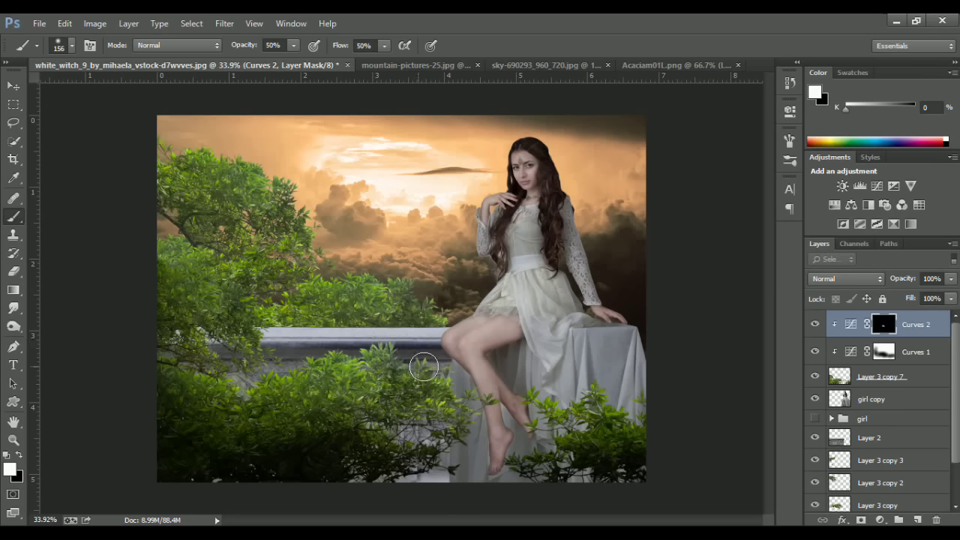
pyautogui.moveTo(424, 367)
pyautogui.mouseDown()
pyautogui.moveTo(450, 384)
pyautogui.moveTo(337, 370)
pyautogui.moveTo(264, 392)
pyautogui.moveTo(194, 382)
pyautogui.moveTo(292, 403)
pyautogui.moveTo(548, 401)
pyautogui.moveTo(538, 413)
pyautogui.mouseUp()
pyautogui.moveTo(612, 399)
pyautogui.mouseDown()
pyautogui.moveTo(637, 400)
pyautogui.moveTo(558, 441)
pyautogui.mouseUp()
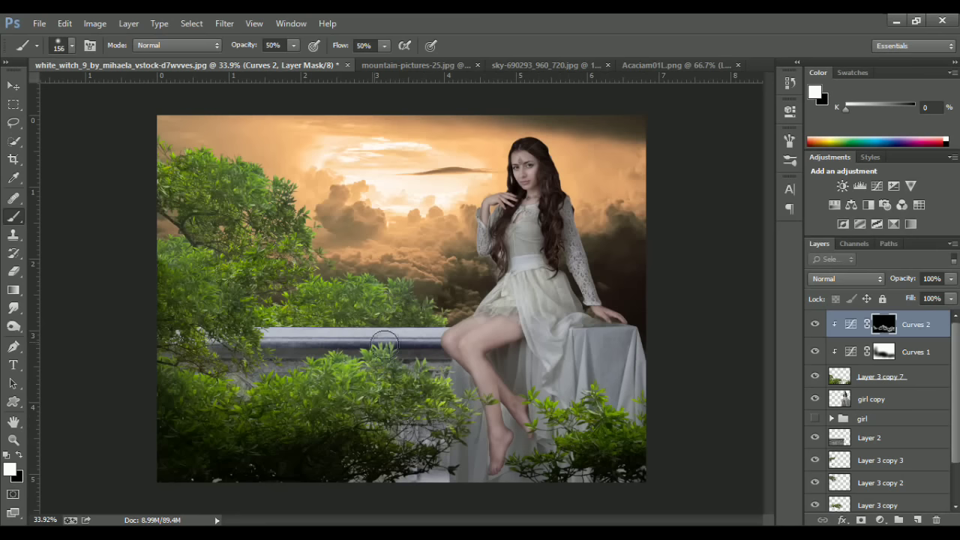
pyautogui.click(816, 324)
pyautogui.click(815, 325)
pyautogui.click(815, 324)
pyautogui.click(815, 324)
pyautogui.press('v')
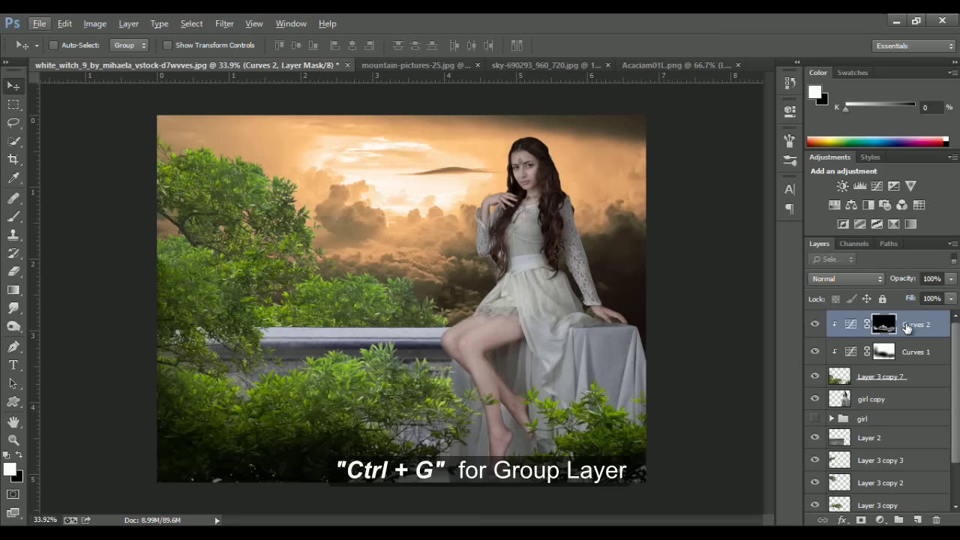
# Group Layer 3 copy 7 and both curves layers into a group named 'Front tree'.
pyautogui.keyDown('shift'); pyautogui.click(909, 384); pyautogui.keyUp('shift')
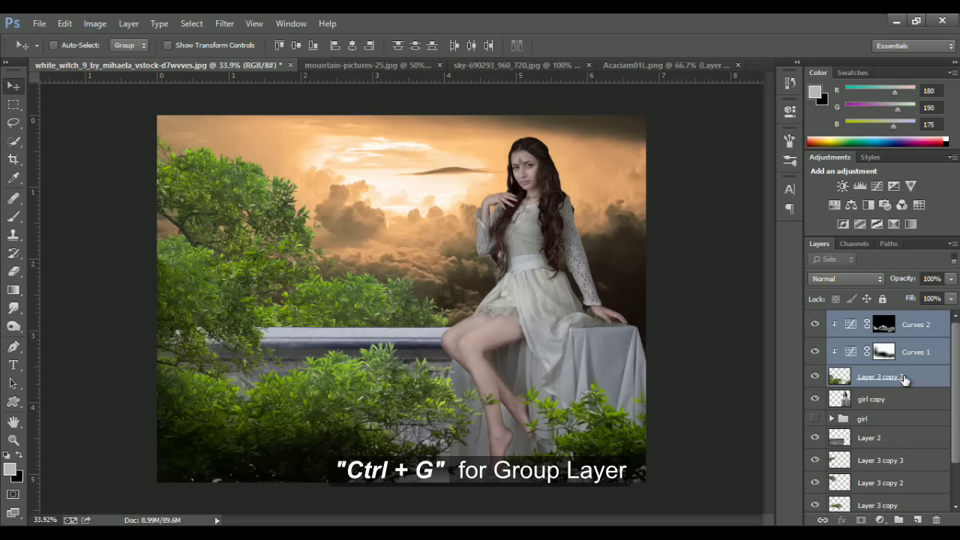
pyautogui.hotkey('ctrl', 'g')
pyautogui.click(816, 318)
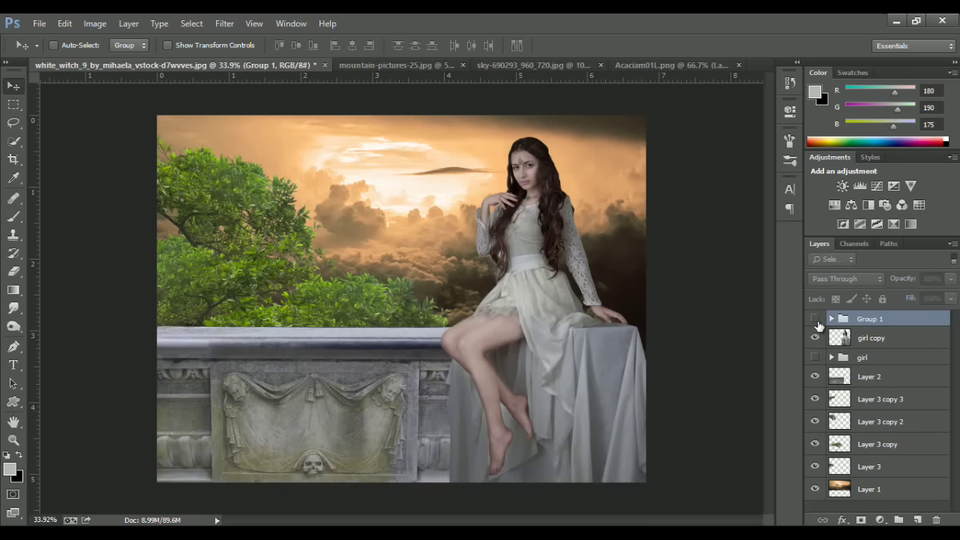
pyautogui.click(815, 318)
pyautogui.doubleClick(867, 319)
pyautogui.write('Front')
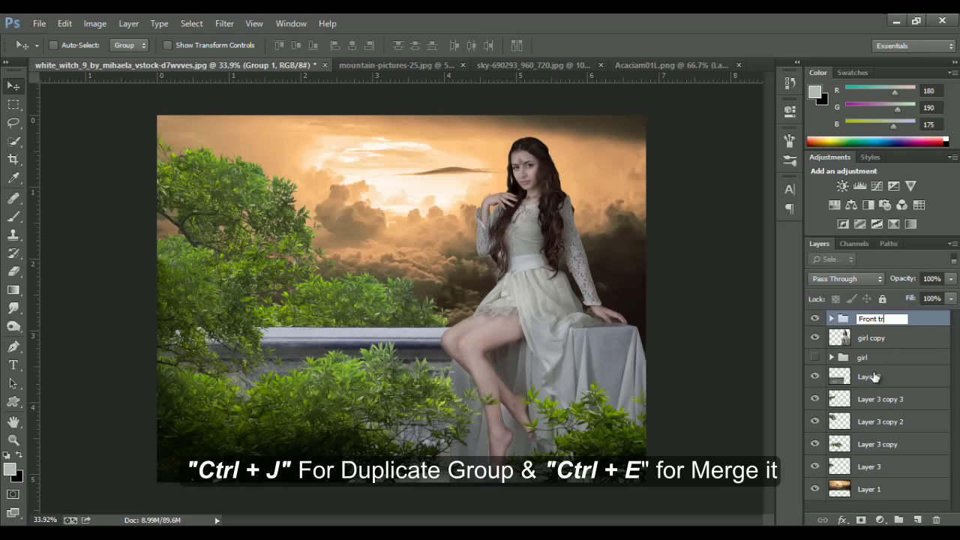
pyautogui.write('tree')
pyautogui.press('Return')
# Duplicate the Front tree group and merge the copy into a single layer.
pyautogui.hotkey('ctrl', 'j')
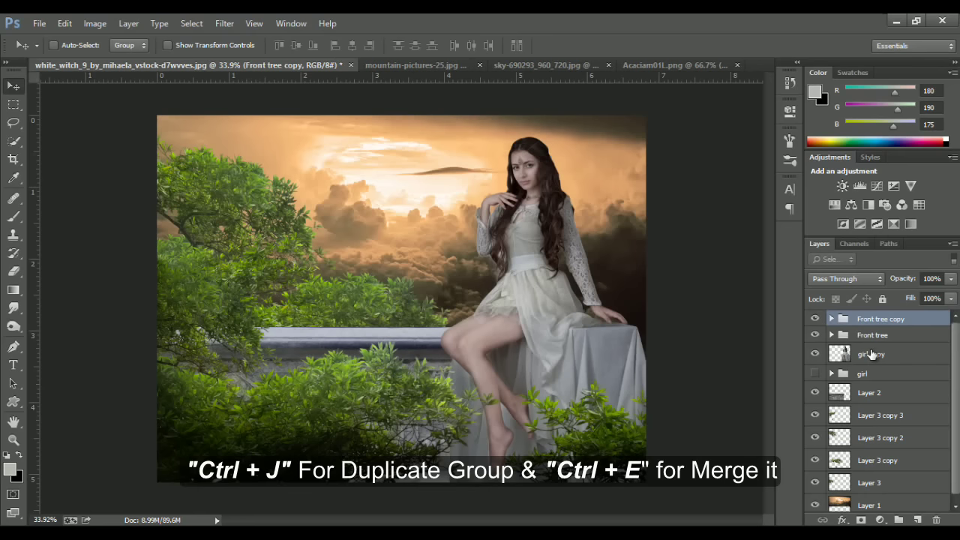
pyautogui.hotkey('ctrl', 'e')
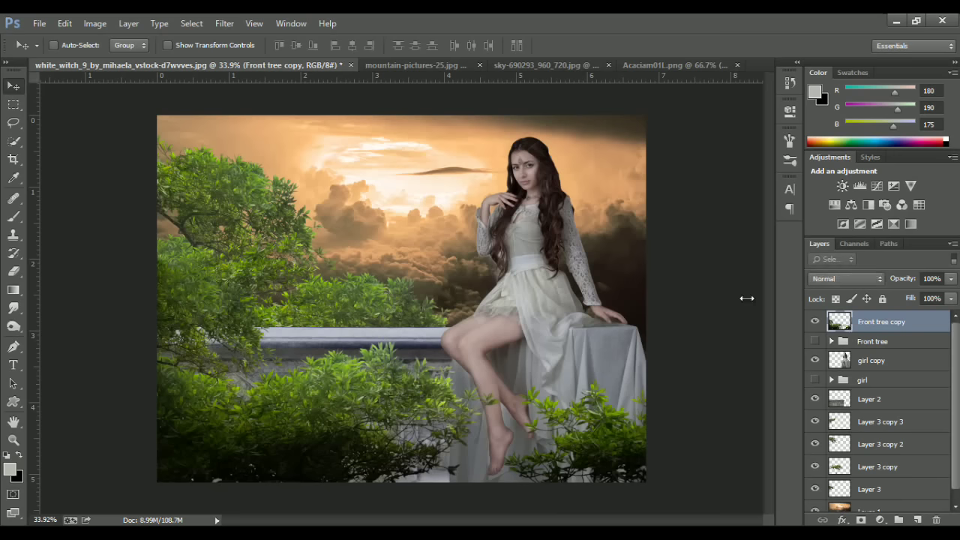
pyautogui.click(231, 25)
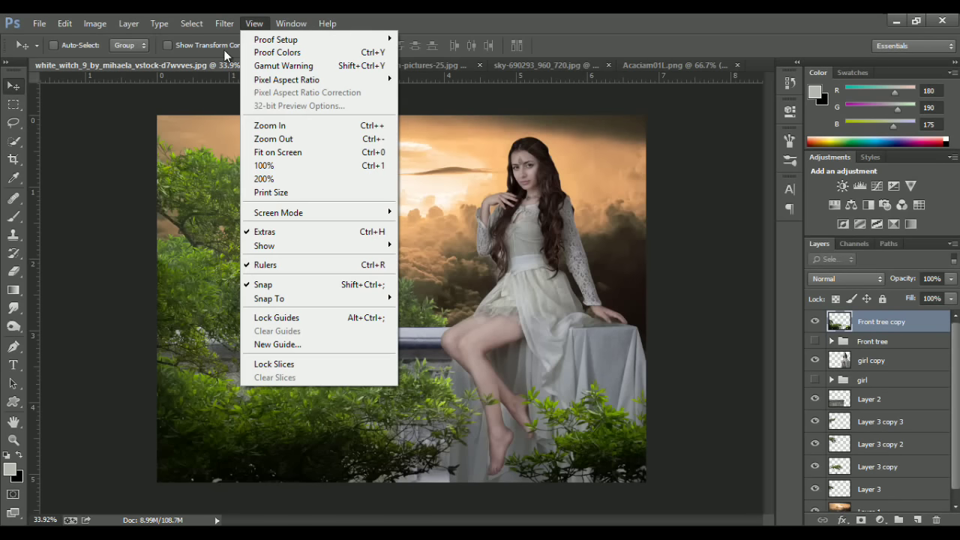
pyautogui.moveTo(231, 179)
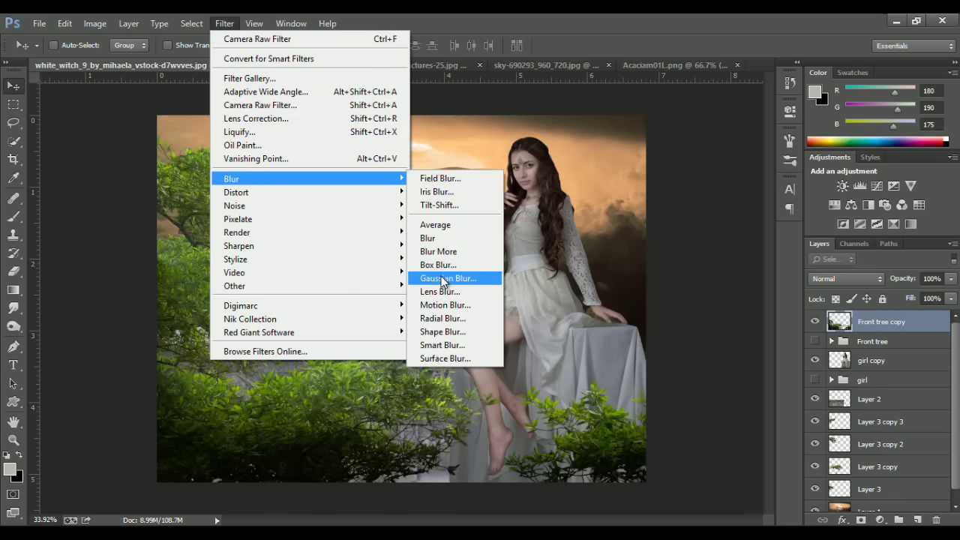
# Apply a Lens Blur with radius about 19 to the Front tree copy layer.
pyautogui.click(442, 291)
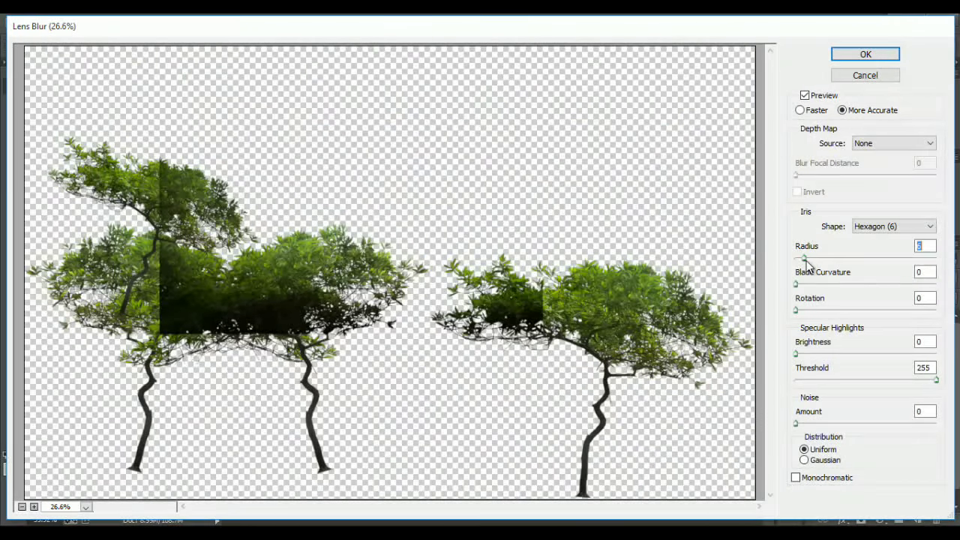
pyautogui.moveTo(806, 262); pyautogui.dragTo(824, 264)
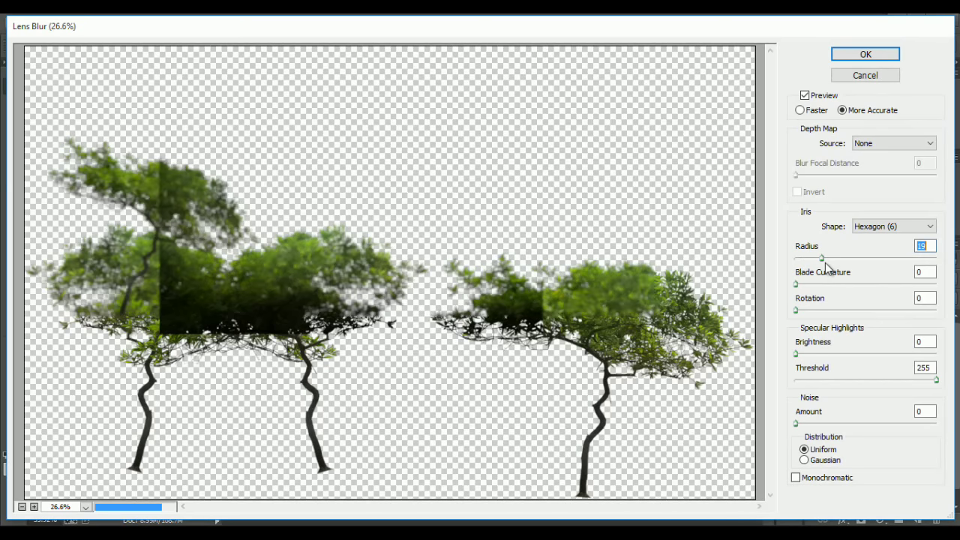
pyautogui.click(865, 55)
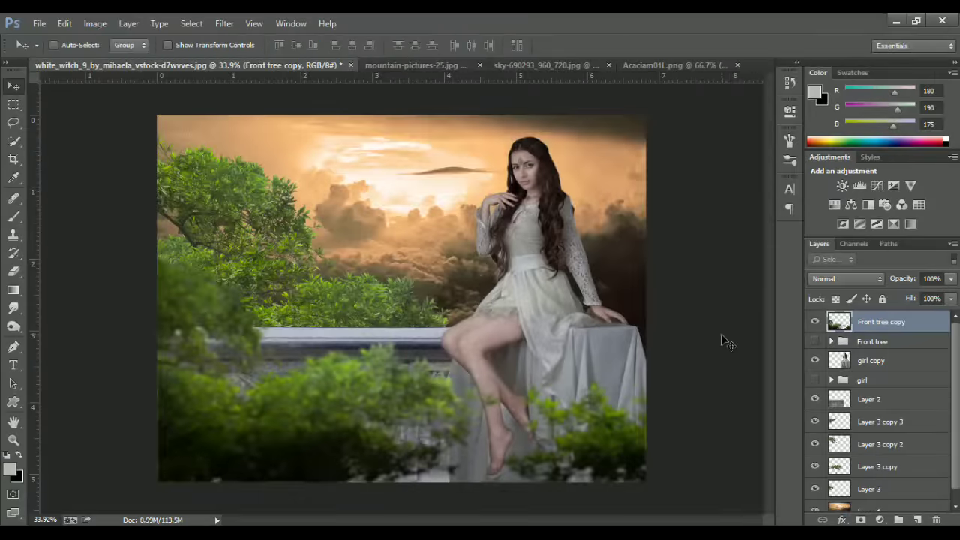
# Fill the foliage outline with black on a new layer above girl copy.
pyautogui.press('ctrl')
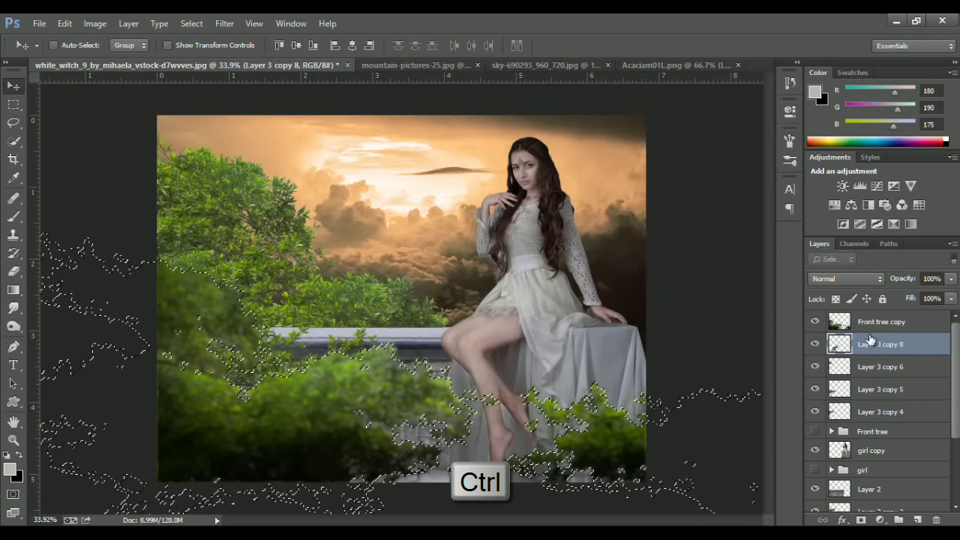
pyautogui.click(882, 451)
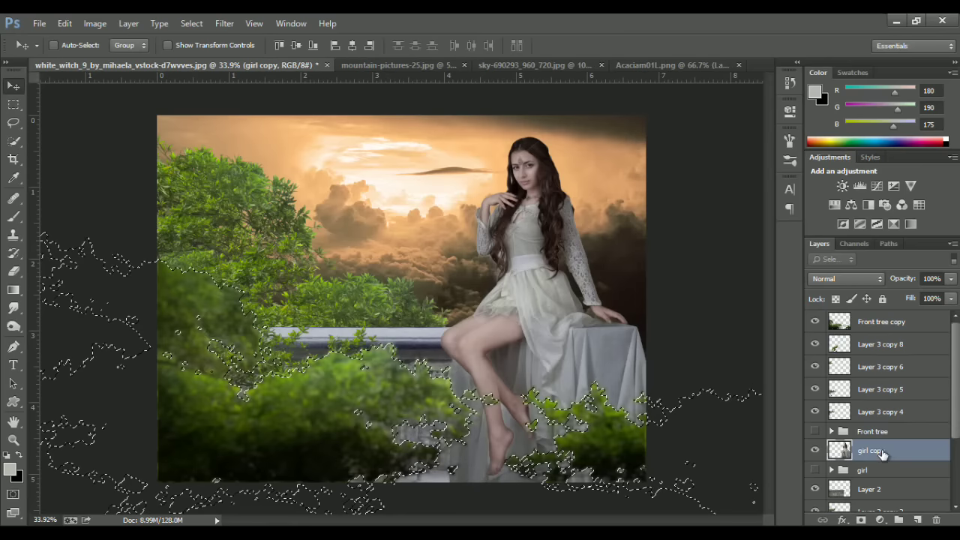
pyautogui.click(920, 520)
pyautogui.press('d')
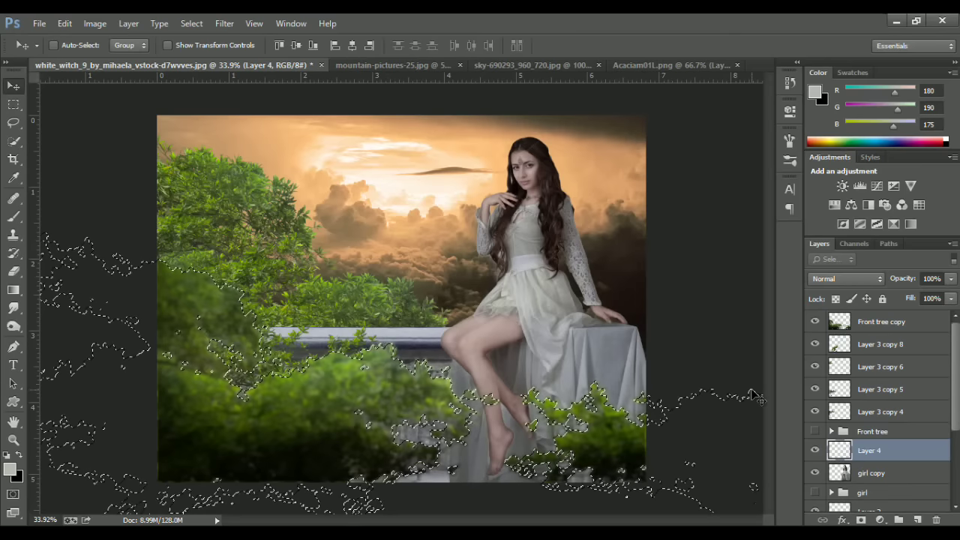
pyautogui.hotkey('alt', 'BackSpace')
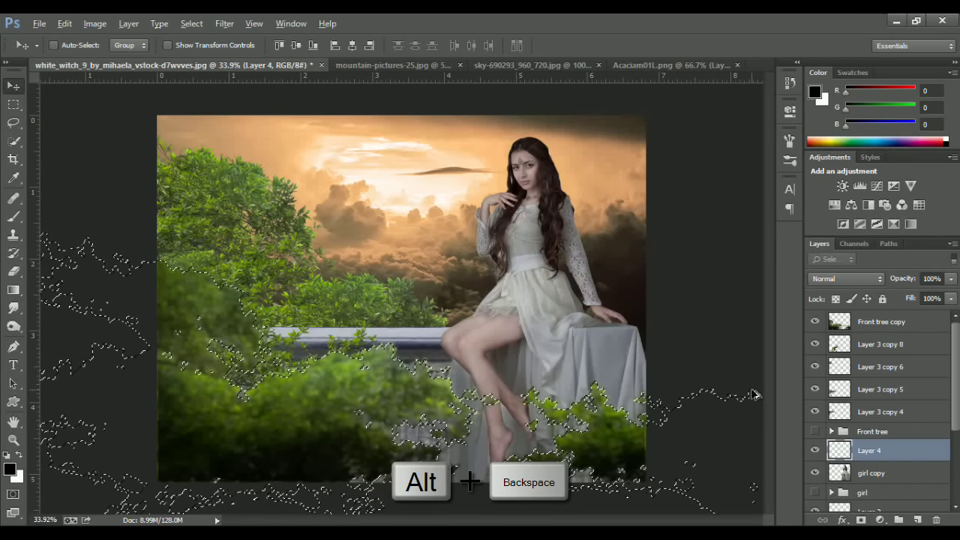
pyautogui.hotkey('ctrl', 'd')
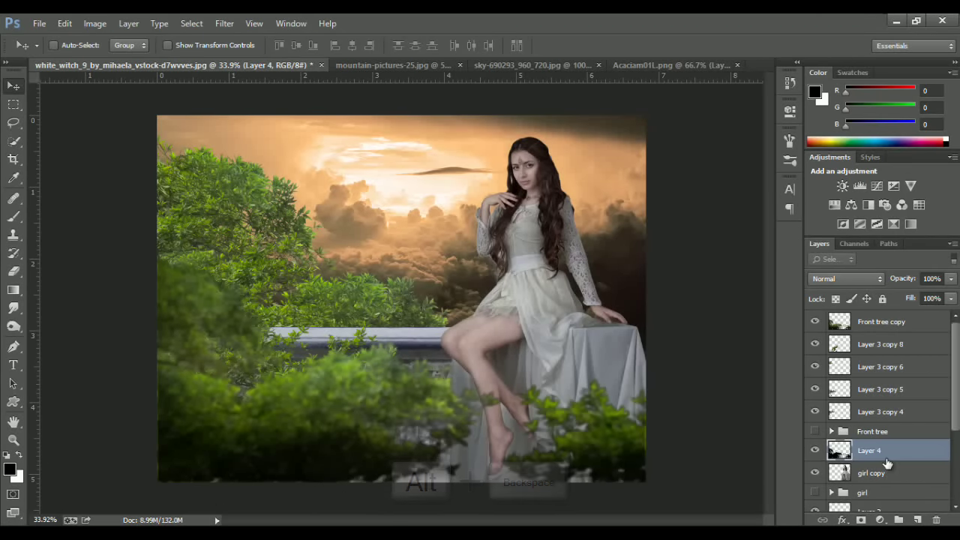
# Distort the black shape into a shadow slanting across the ledge, enlarged slightly past the edges.
pyautogui.hotkey('ctrl', 't')
pyautogui.rightClick(604, 417)
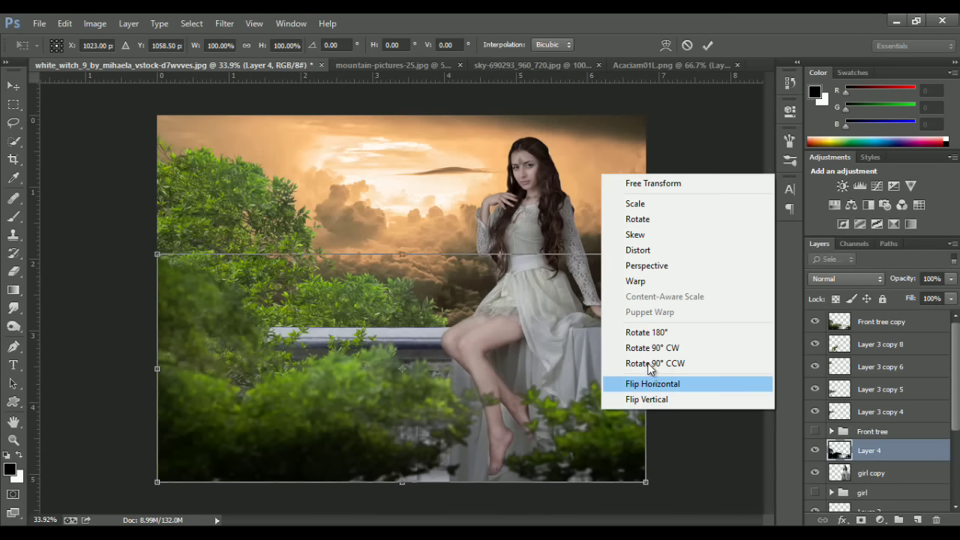
pyautogui.click(647, 250)
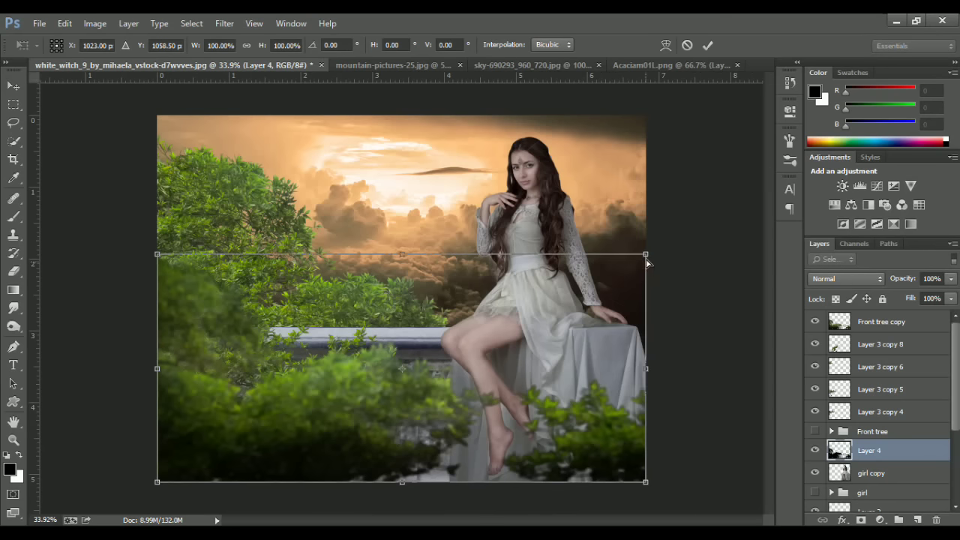
pyautogui.moveTo(646, 255); pyautogui.dragTo(574, 269)
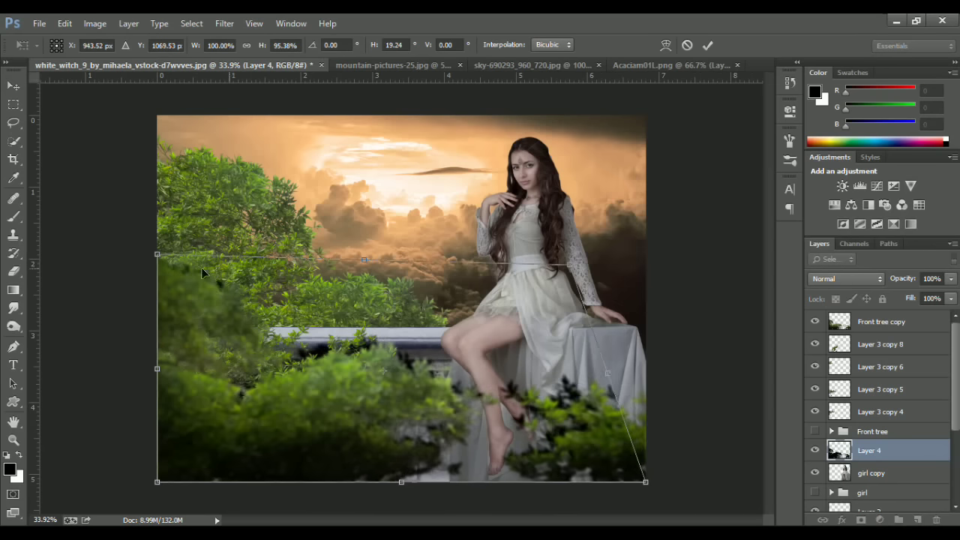
pyautogui.moveTo(160, 260); pyautogui.dragTo(291, 298)
pyautogui.moveTo(568, 268); pyautogui.dragTo(606, 302)
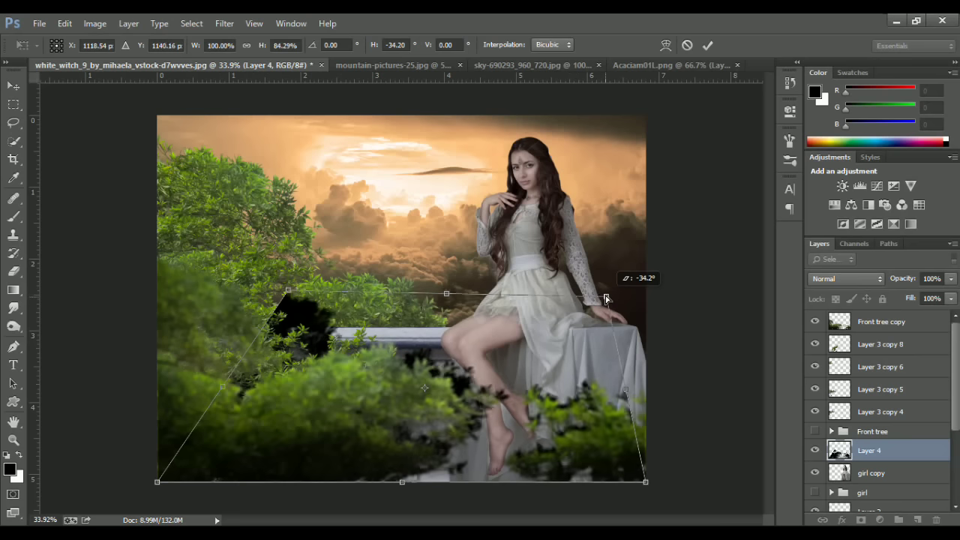
pyautogui.press('Return')
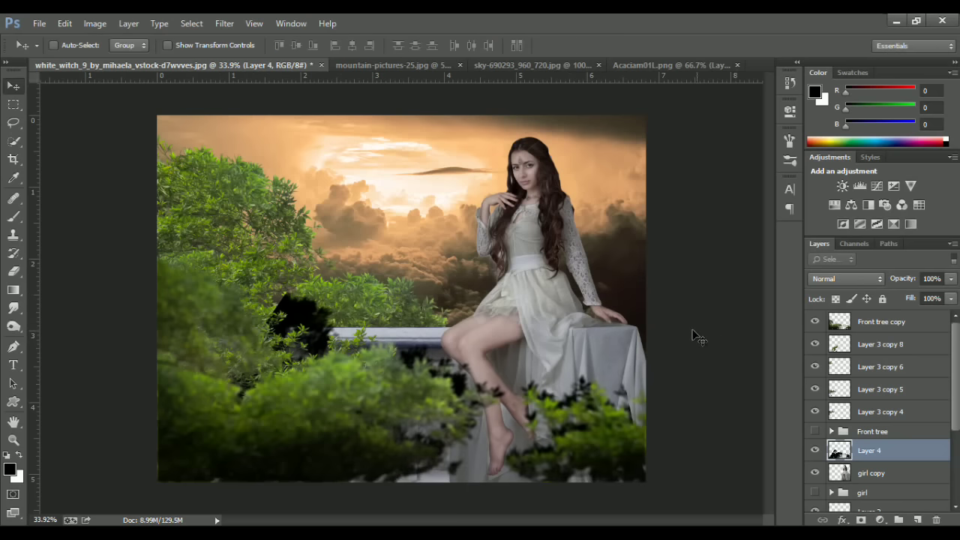
pyautogui.hotkey('ctrl', 't')
pyautogui.moveTo(644, 289); pyautogui.dragTo(681, 279)
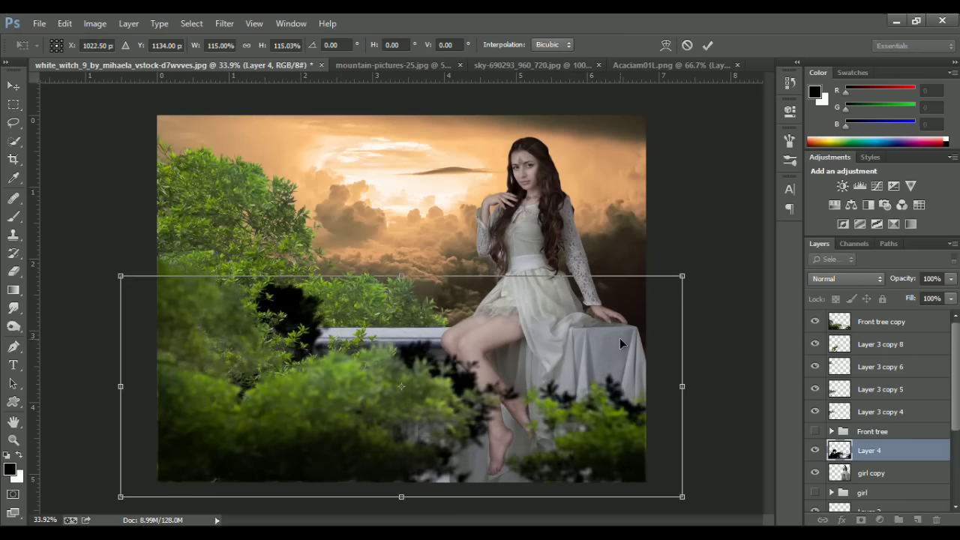
pyautogui.press('Return')
# Set the shadow layer to Multiply blend mode at lower opacity.
pyautogui.click(232, 27)
pyautogui.moveTo(231, 179)
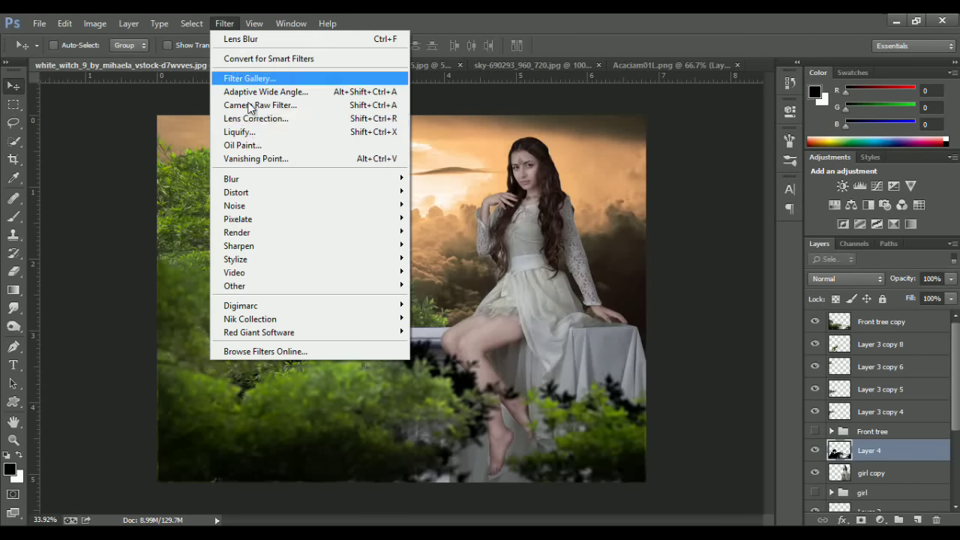
pyautogui.click(717, 131)
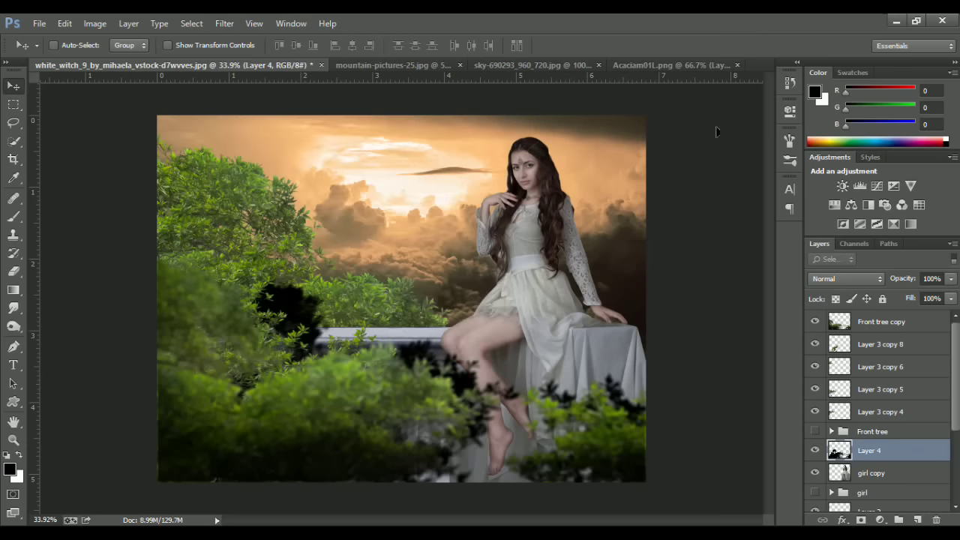
pyautogui.click(845, 279)
pyautogui.click(826, 71)
pyautogui.moveTo(906, 283); pyautogui.dragTo(882, 282)
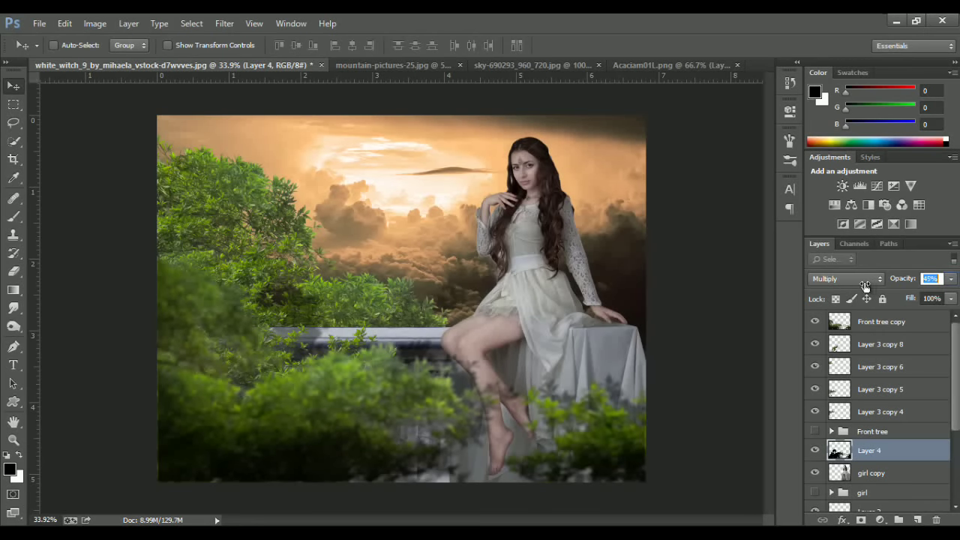
# Merge the four Layer 3 foliage layers into one Layer 3 copy 3.
pyautogui.scroll(-5, 871, 420)
pyautogui.click(870, 410)
pyautogui.keyDown('shift'); pyautogui.click(870, 478); pyautogui.keyUp('shift')
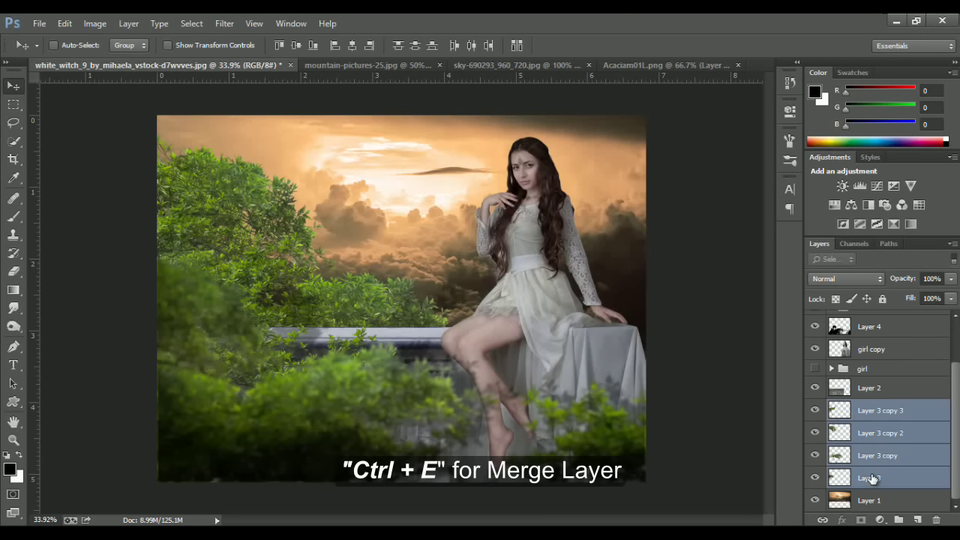
pyautogui.hotkey('ctrl', 'e')
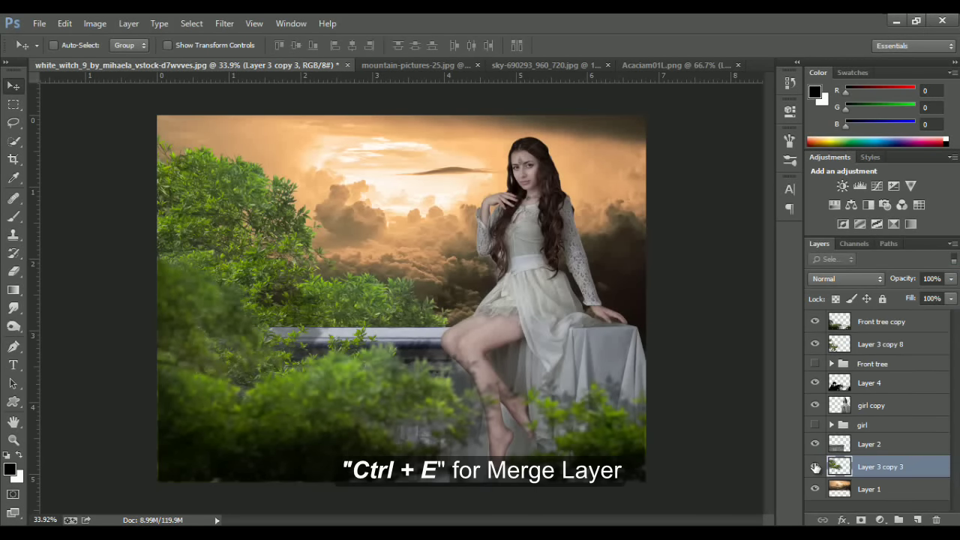
# Add a Curves 3 adjustment with its top point lowered, clipped to the foliage layer.
pyautogui.click(816, 467)
pyautogui.click(815, 468)
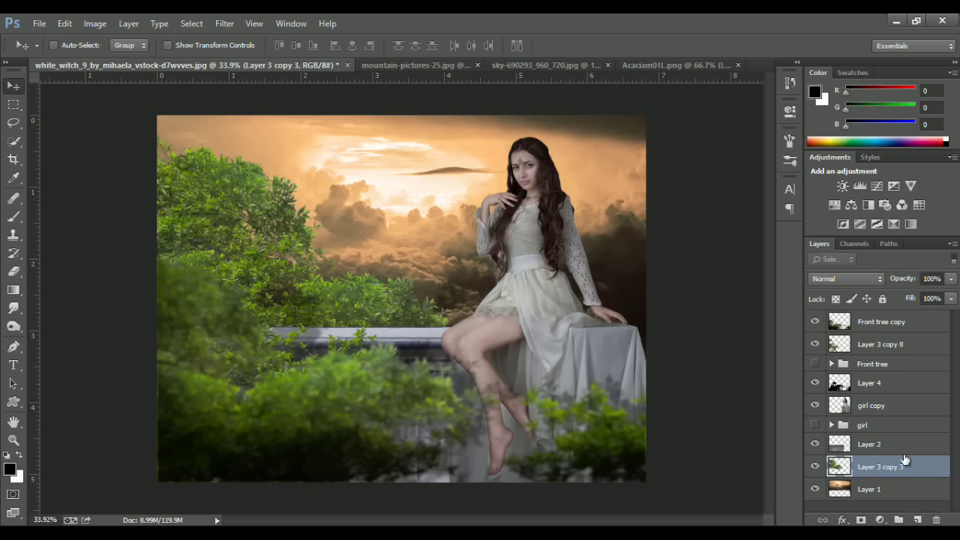
pyautogui.click(880, 520)
pyautogui.click(799, 295)
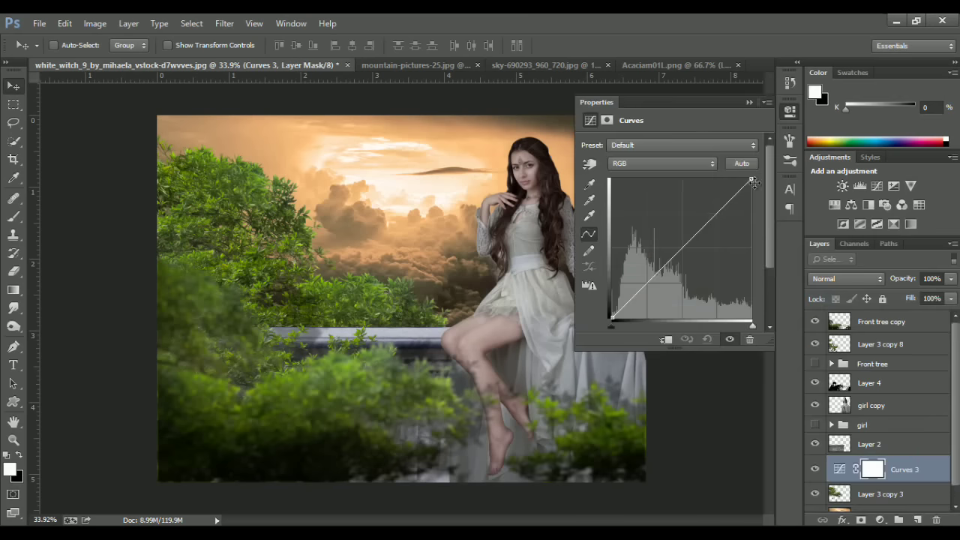
pyautogui.moveTo(752, 182); pyautogui.dragTo(774, 274)
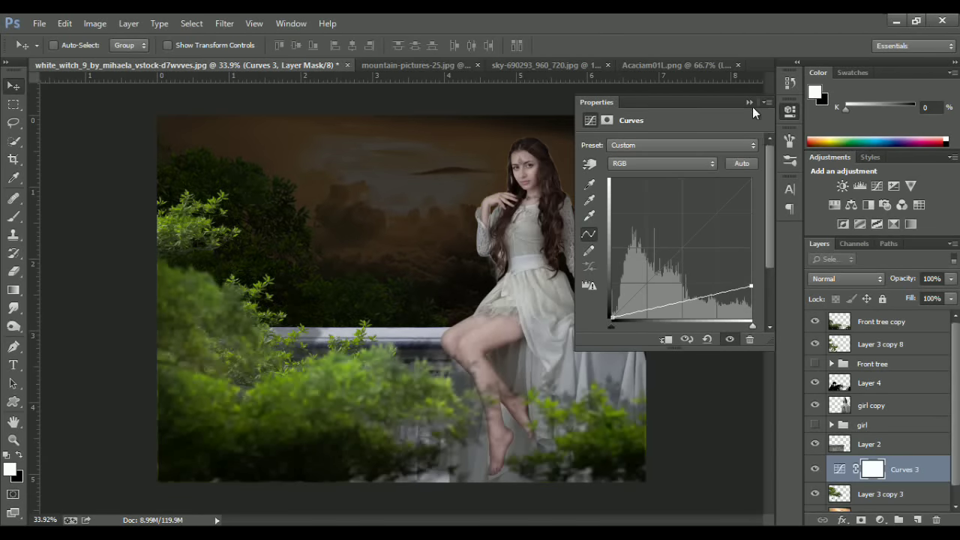
pyautogui.click(749, 103)
pyautogui.keyDown('alt'); pyautogui.click(852, 475); pyautogui.keyUp('alt')
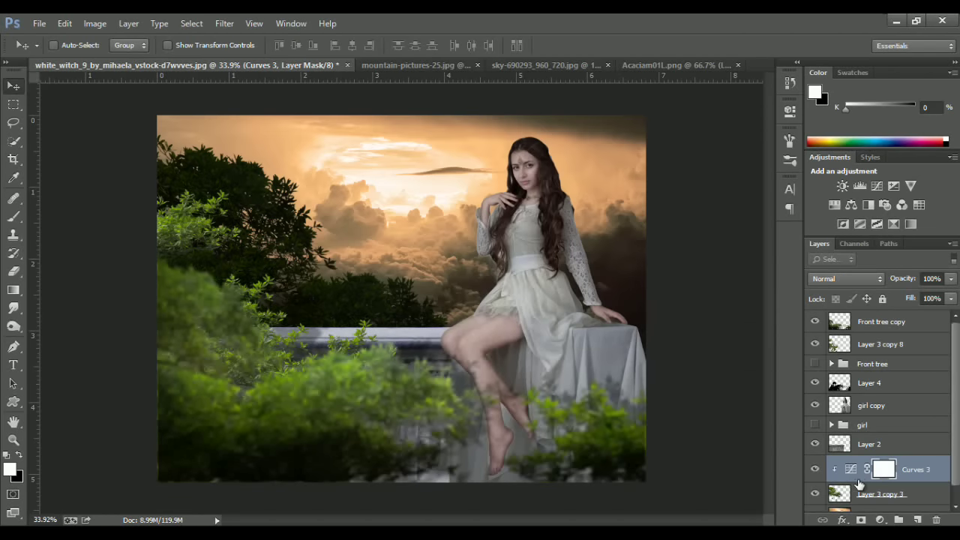
# Move Layer 3 copy 8 under the curves, merge Layer 3 copy 3 into it, and re-clip Curves 3.
pyautogui.click(843, 350)
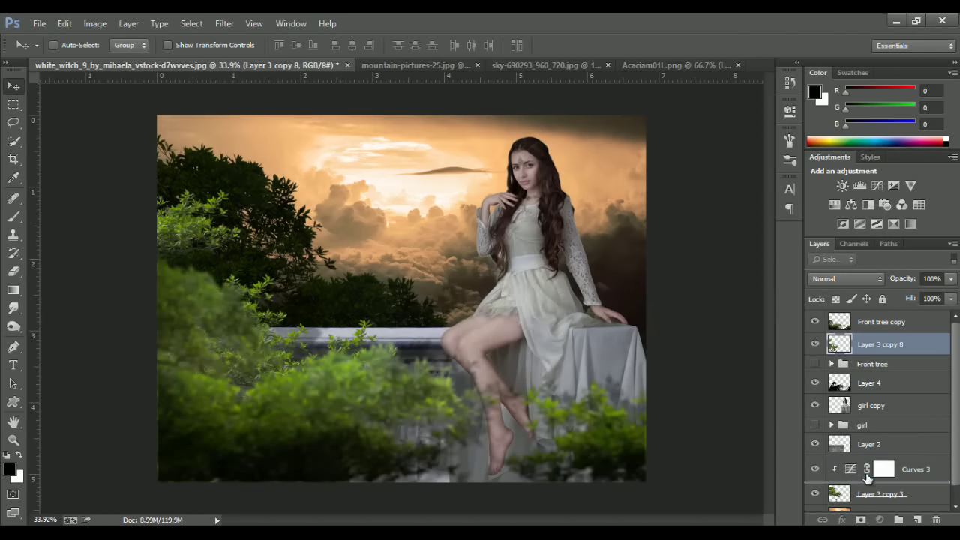
pyautogui.moveTo(864, 387); pyautogui.dragTo(868, 478)
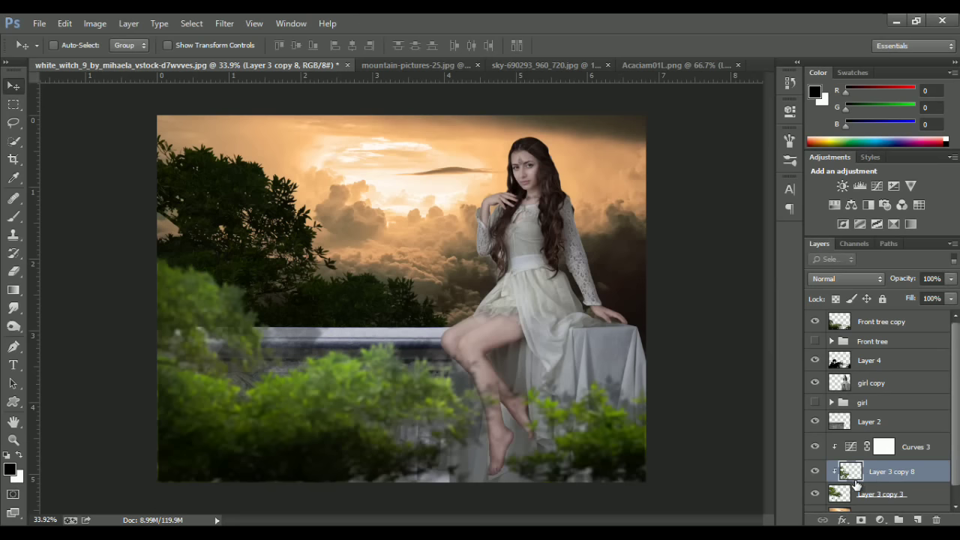
pyautogui.keyDown('alt'); pyautogui.click(855, 481); pyautogui.keyUp('alt')
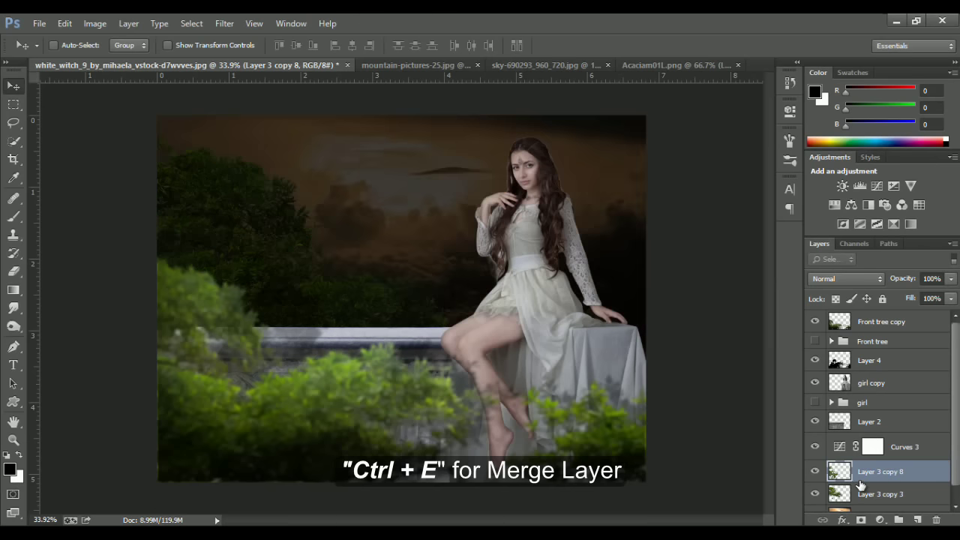
pyautogui.keyDown('shift'); pyautogui.click(870, 494); pyautogui.keyUp('shift')
pyautogui.hotkey('ctrl', 'e')
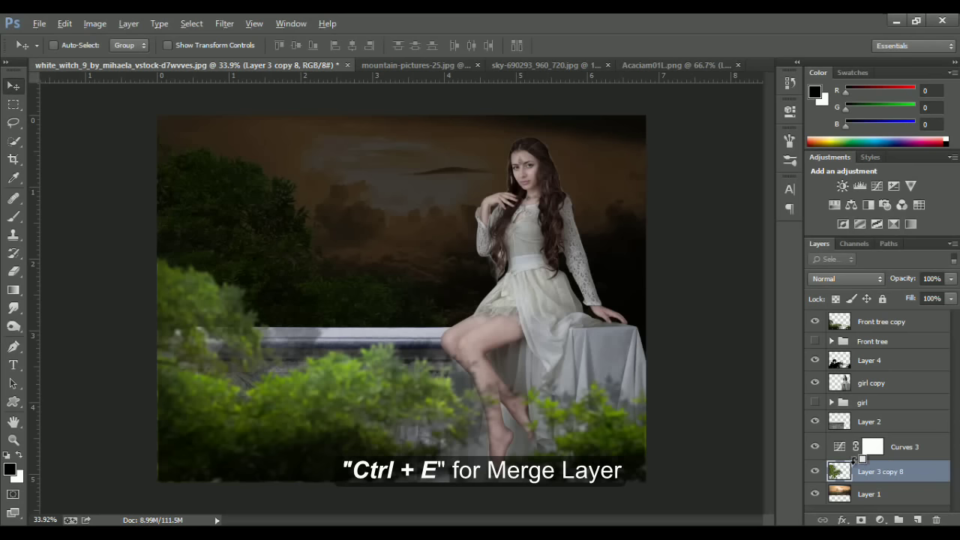
pyautogui.keyDown('alt'); pyautogui.click(853, 464); pyautogui.keyUp('alt')
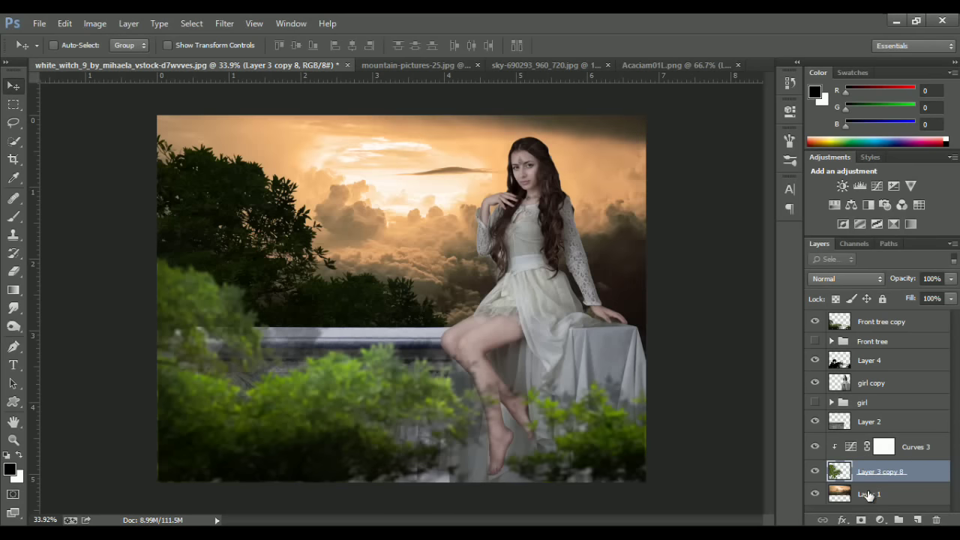
# Add a Curves adjustment above Layer 1, pulling the curve down to darken the background.
pyautogui.click(868, 495)
pyautogui.click(880, 520)
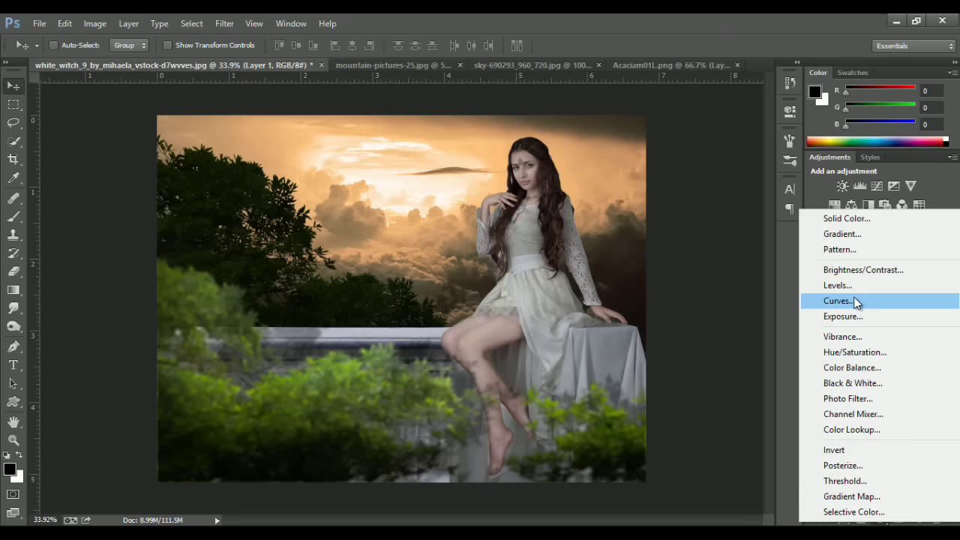
pyautogui.click(857, 301)
pyautogui.moveTo(751, 179); pyautogui.dragTo(785, 298)
pyautogui.click(700, 308)
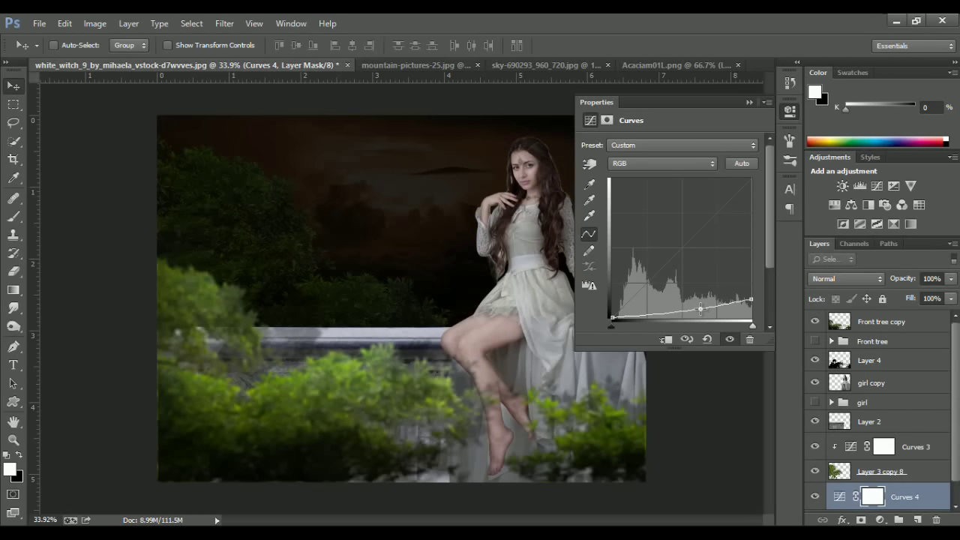
pyautogui.moveTo(700, 307); pyautogui.dragTo(702, 308)
pyautogui.click(750, 102)
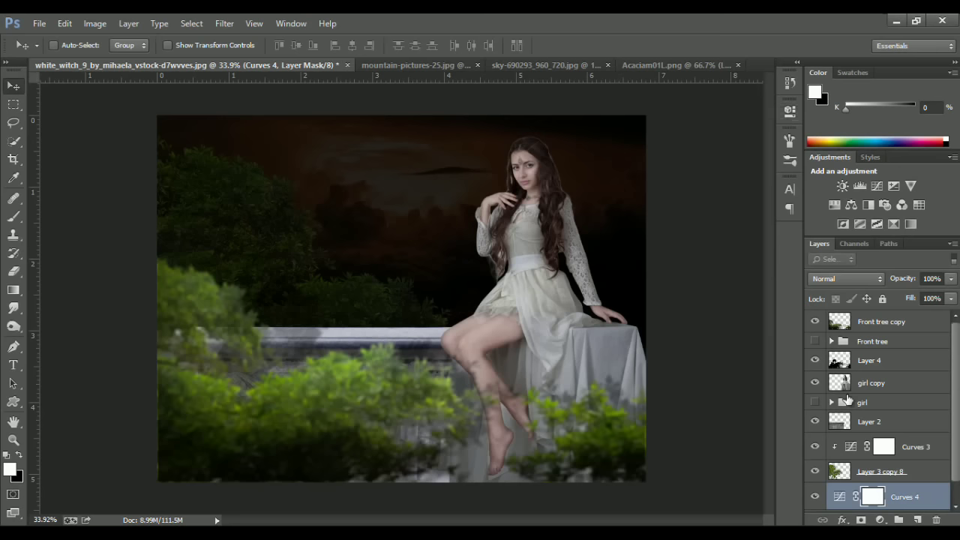
# Paint the curves masks with a large soft black brush at 30% to restore the central sky clouds.
pyautogui.click(868, 475)
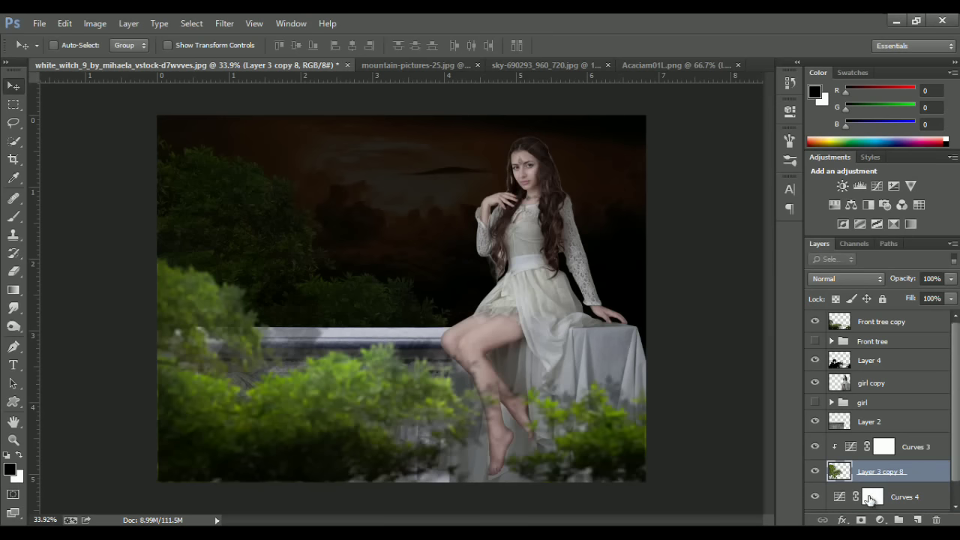
pyautogui.click(872, 496)
pyautogui.press('b')
pyautogui.press('x')
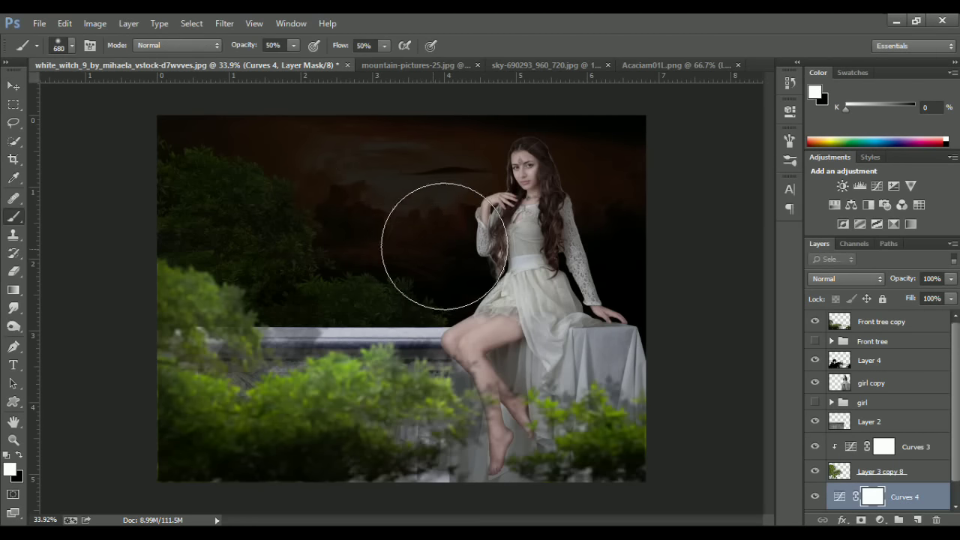
pyautogui.press('x')
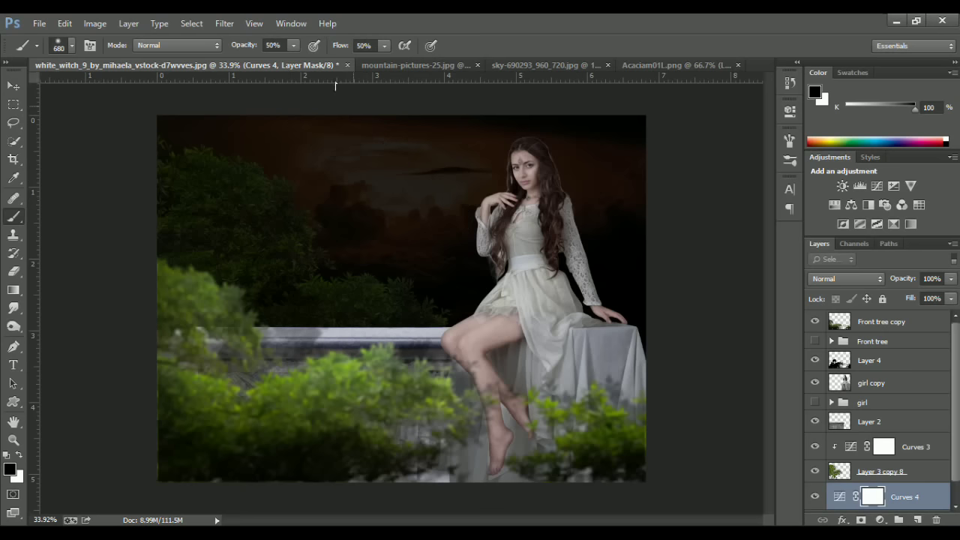
pyautogui.press('Return')
pyautogui.press('Tab')
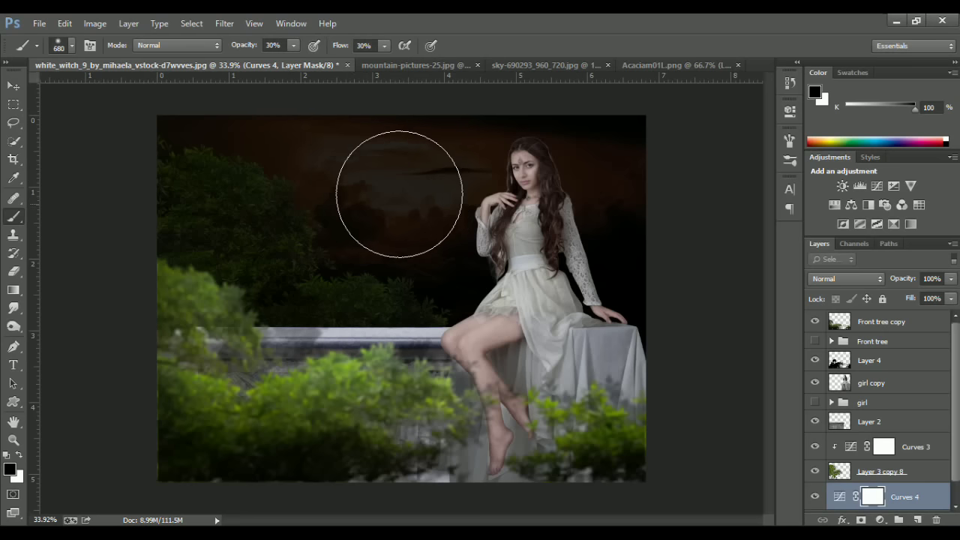
pyautogui.moveTo(398, 186)
pyautogui.mouseDown()
pyautogui.moveTo(349, 197)
pyautogui.moveTo(279, 240)
pyautogui.moveTo(231, 235)
pyautogui.moveTo(417, 182)
pyautogui.moveTo(455, 240)
pyautogui.moveTo(477, 251)
pyautogui.moveTo(407, 325)
pyautogui.moveTo(480, 360)
pyautogui.moveTo(490, 265)
pyautogui.mouseUp()
pyautogui.moveTo(392, 238)
pyautogui.mouseDown()
pyautogui.moveTo(349, 189)
pyautogui.moveTo(268, 188)
pyautogui.moveTo(337, 250)
pyautogui.moveTo(383, 267)
pyautogui.moveTo(440, 253)
pyautogui.mouseUp()
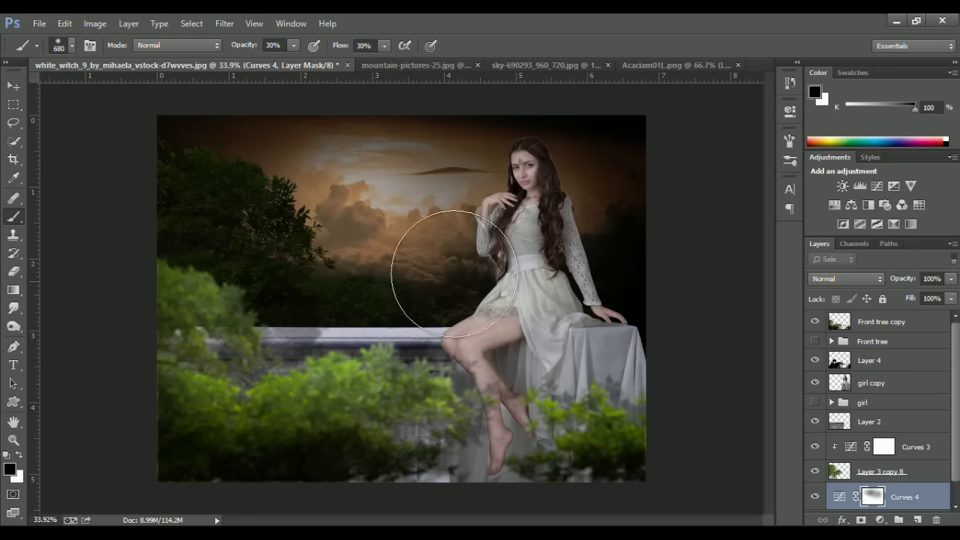
pyautogui.click(889, 455)
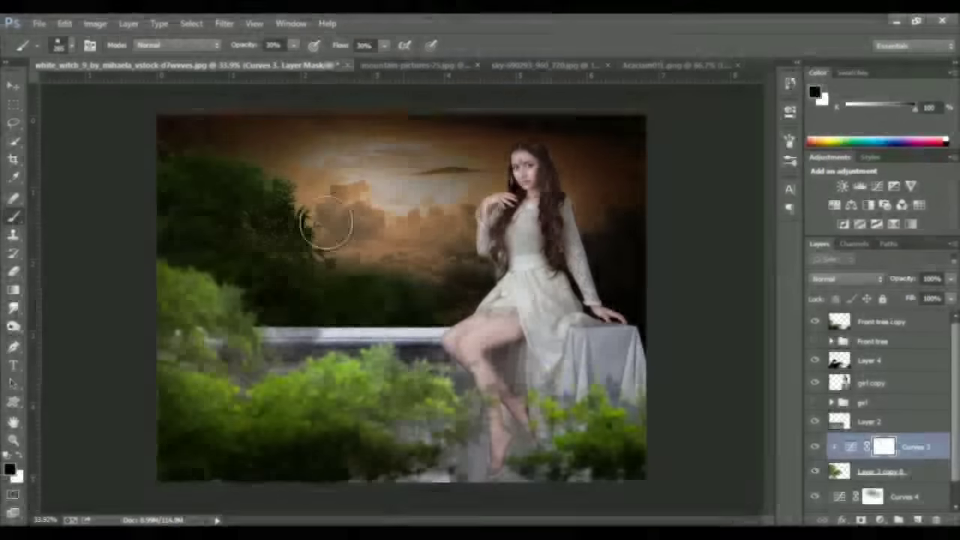
pyautogui.press('[')
pyautogui.press('[')
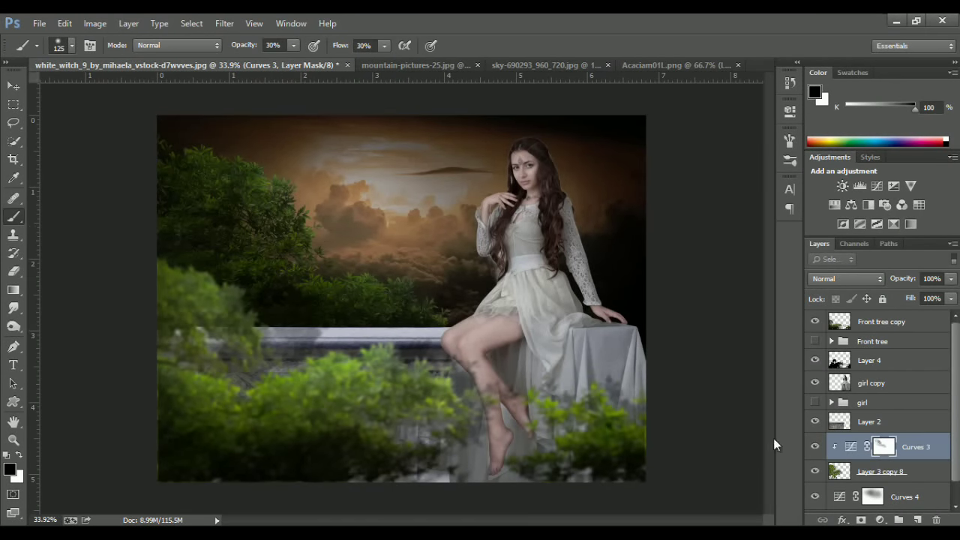
# Add a Curves 5 adjustment with the curve raised to brighten the image.
pyautogui.click(880, 520)
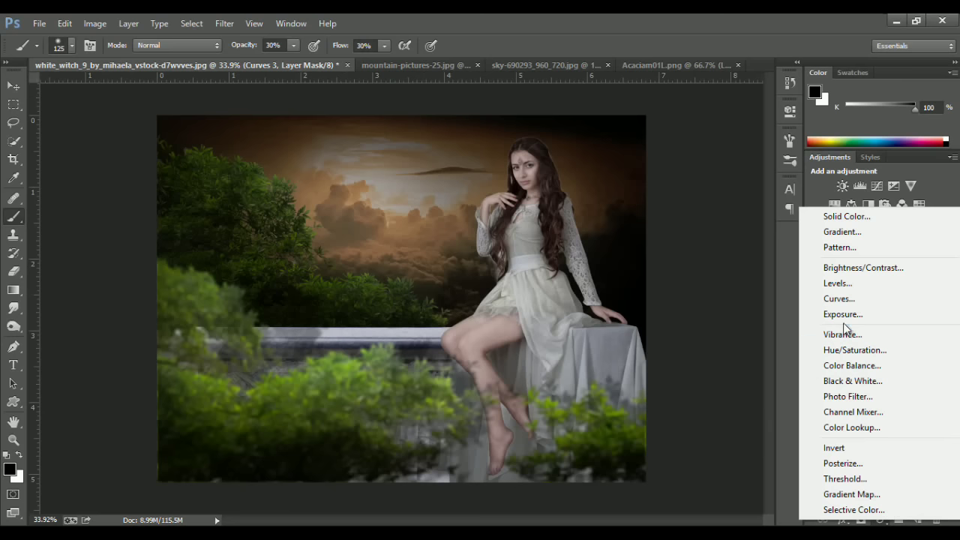
pyautogui.click(848, 296)
pyautogui.moveTo(713, 217); pyautogui.dragTo(675, 195)
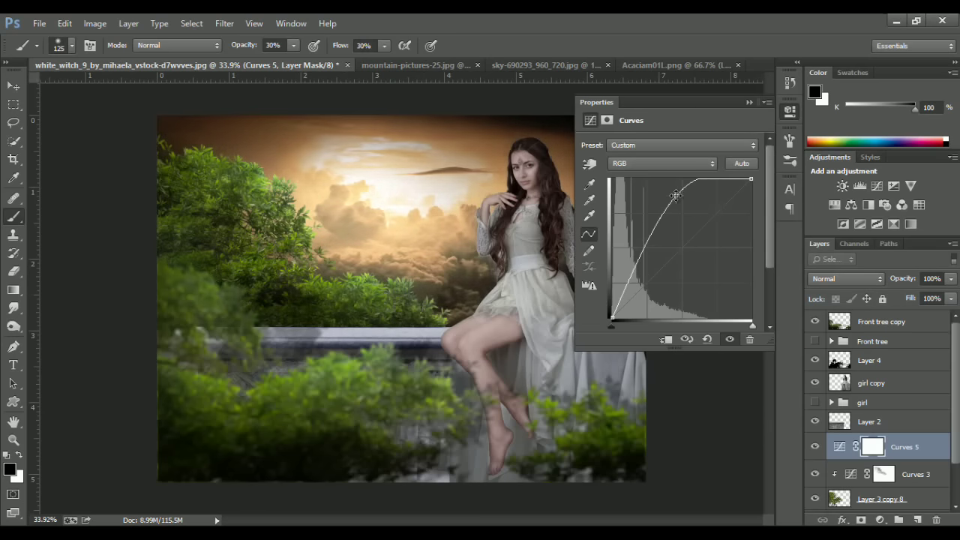
pyautogui.click(749, 102)
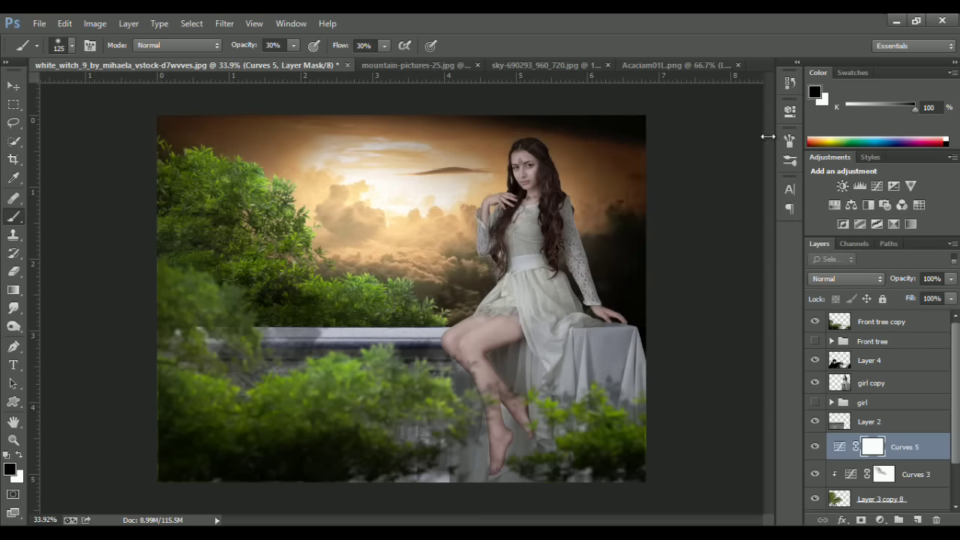
# Clip Curves 5 to the layer below, invert its mask, and set white as the painting colour.
pyautogui.keyDown('alt'); pyautogui.click(869, 457); pyautogui.keyUp('alt')
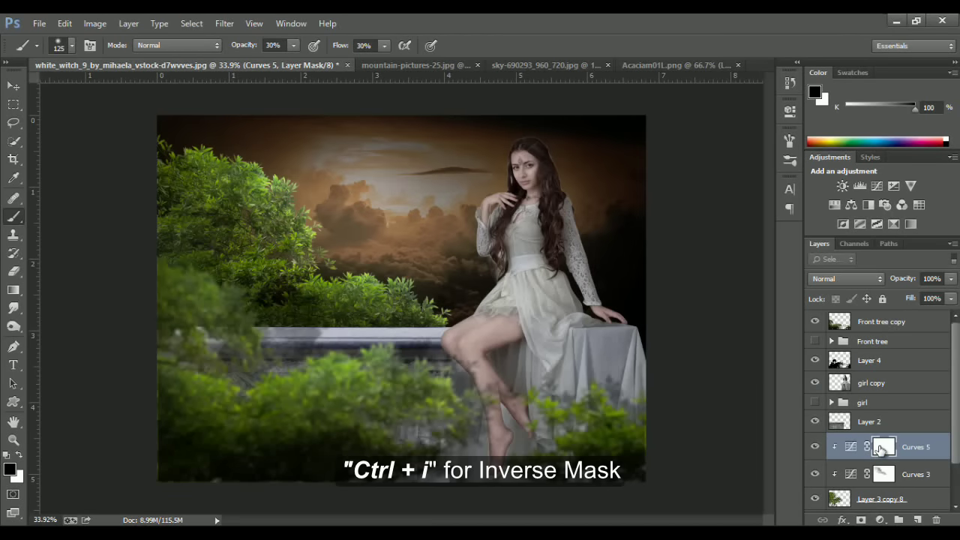
pyautogui.hotkey('ctrl', 'i')
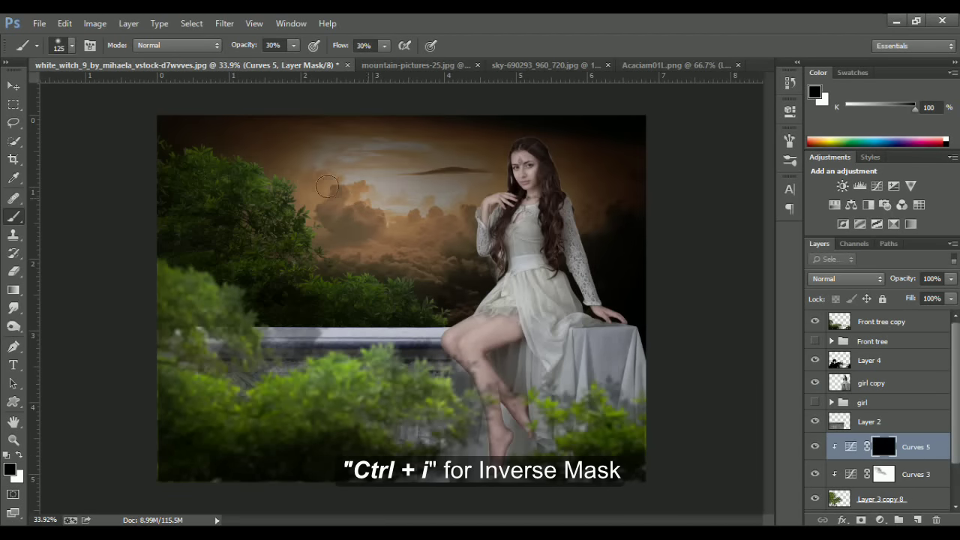
pyautogui.press('x')
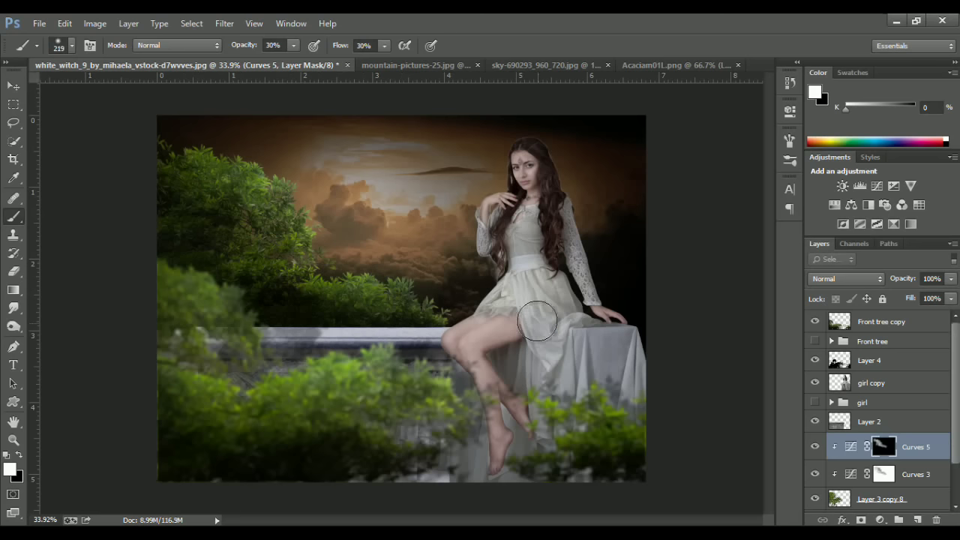
pyautogui.scroll(-2, 897, 480)
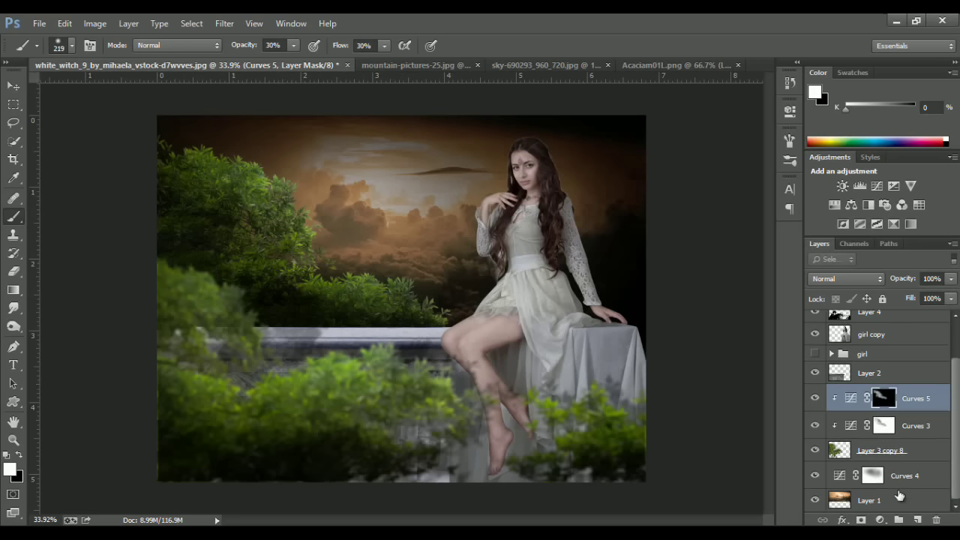
# Create Layer 5 above Curves 4 and fill it with a radial gradient of the sampled tan sky tone.
pyautogui.click(908, 480)
pyautogui.click(917, 520)
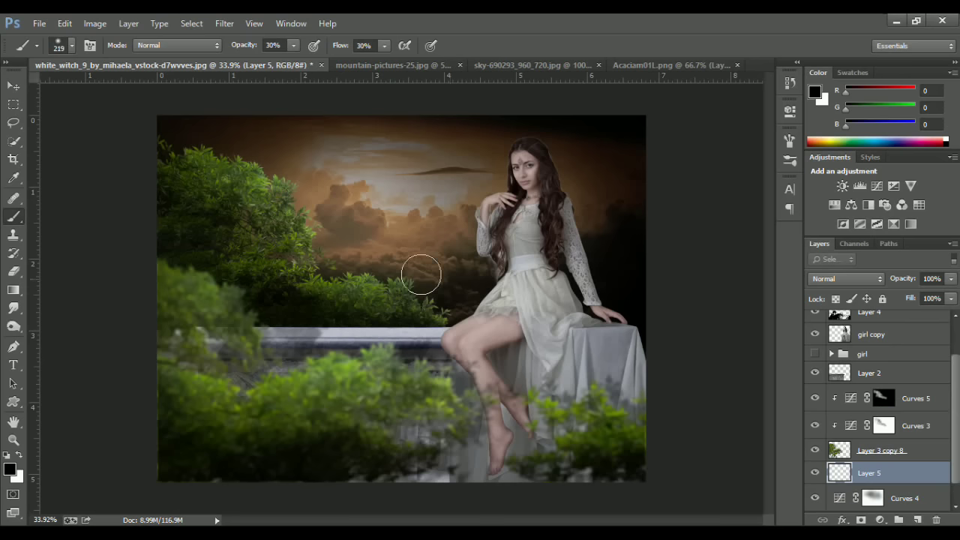
pyautogui.keyDown('alt'); pyautogui.click(402, 217); pyautogui.keyUp('alt')
pyautogui.click(12, 291)
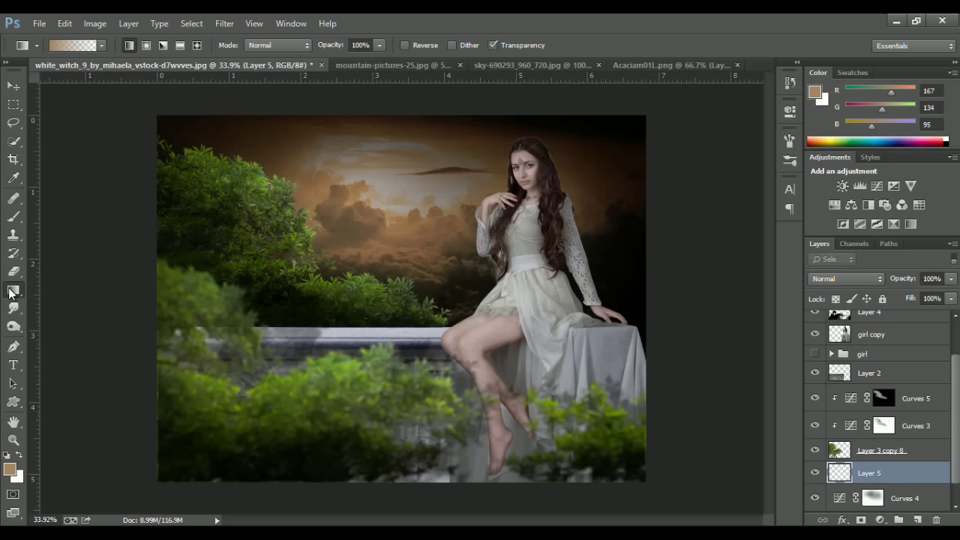
pyautogui.click(150, 47)
pyautogui.moveTo(606, 214); pyautogui.dragTo(618, 214)
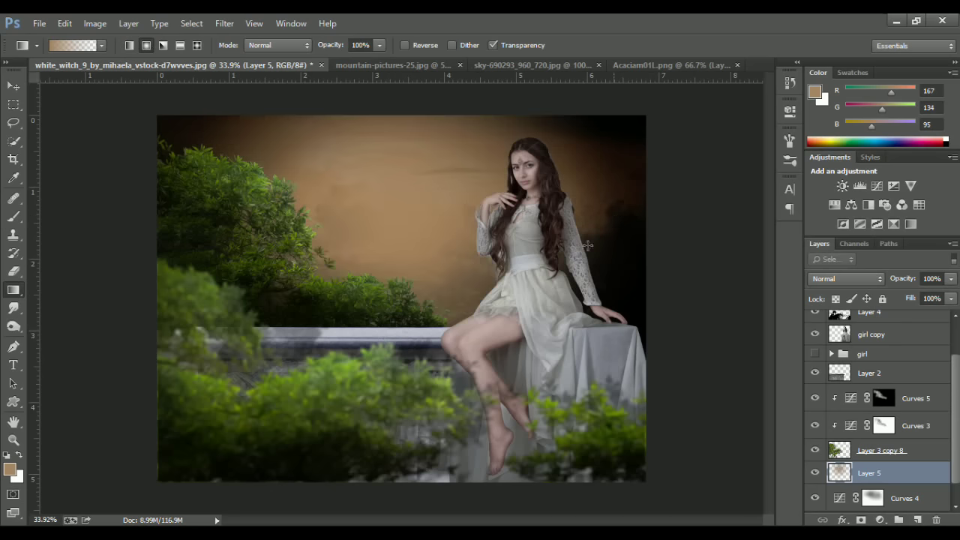
# Set Layer 5 to Screen, then shift and enlarge the glow over the sky.
pyautogui.click(874, 279)
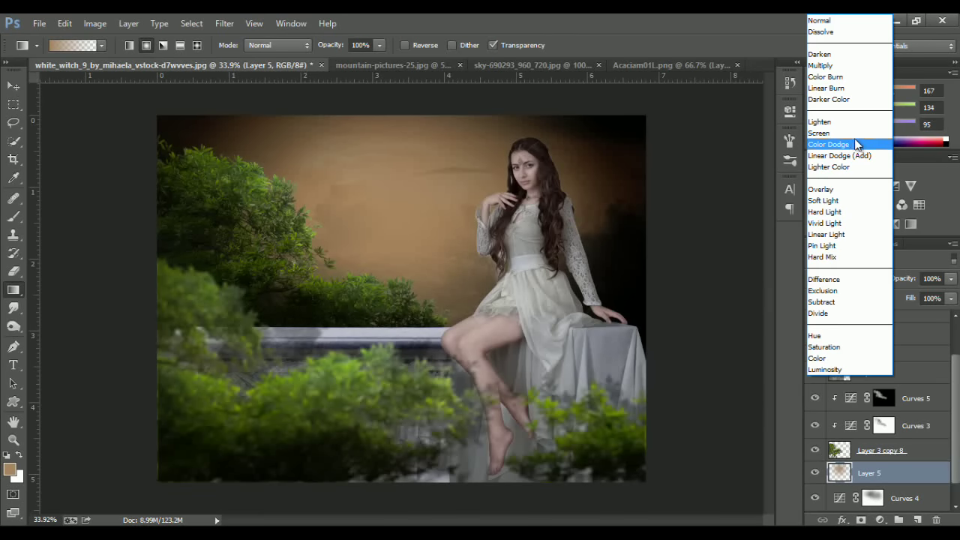
pyautogui.click(832, 137)
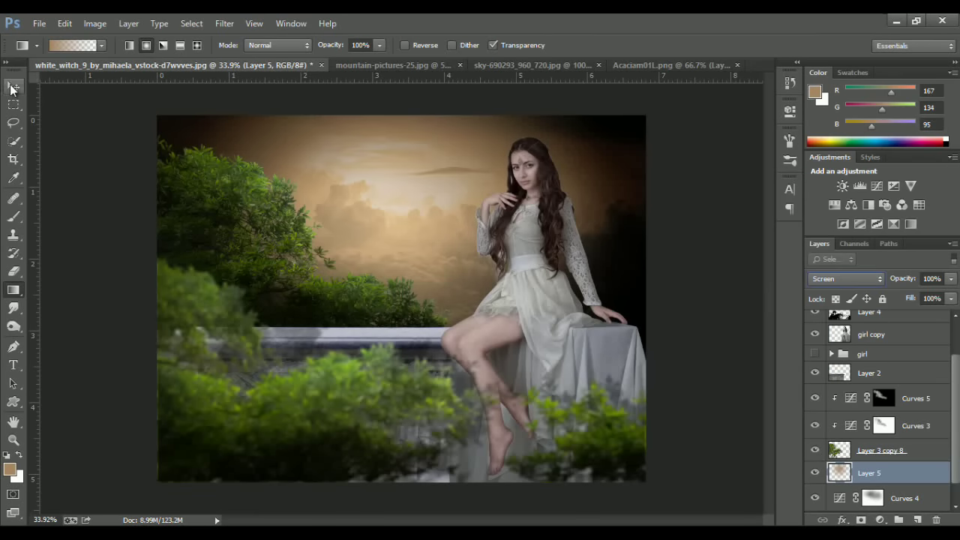
pyautogui.click(11, 88)
pyautogui.moveTo(440, 216); pyautogui.dragTo(527, 214)
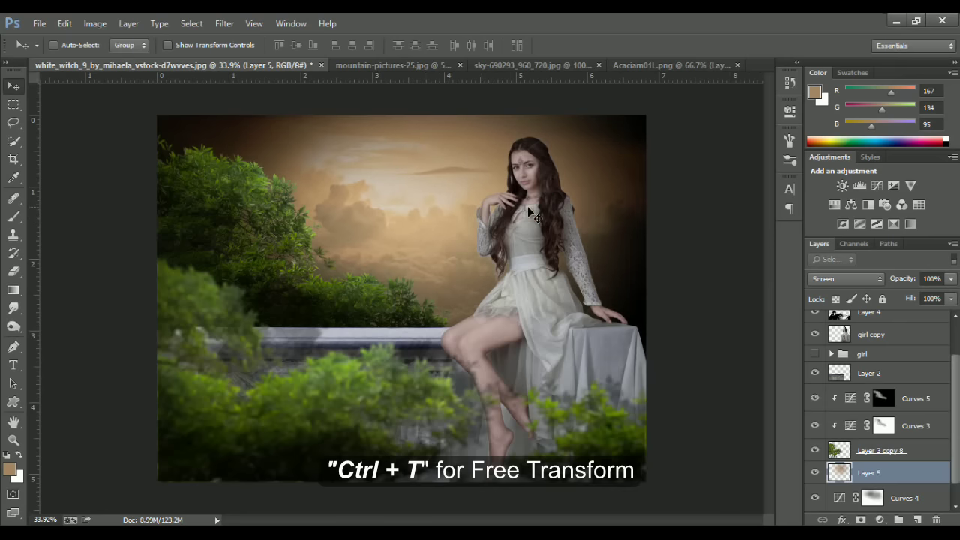
pyautogui.hotkey('ctrl', 't')
pyautogui.moveTo(659, 110); pyautogui.dragTo(708, 82)
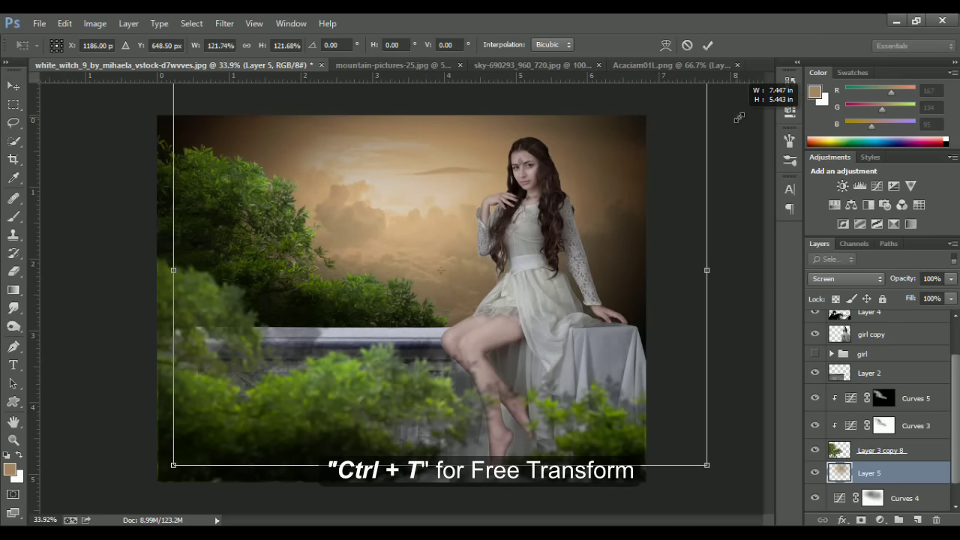
pyautogui.press('Return')
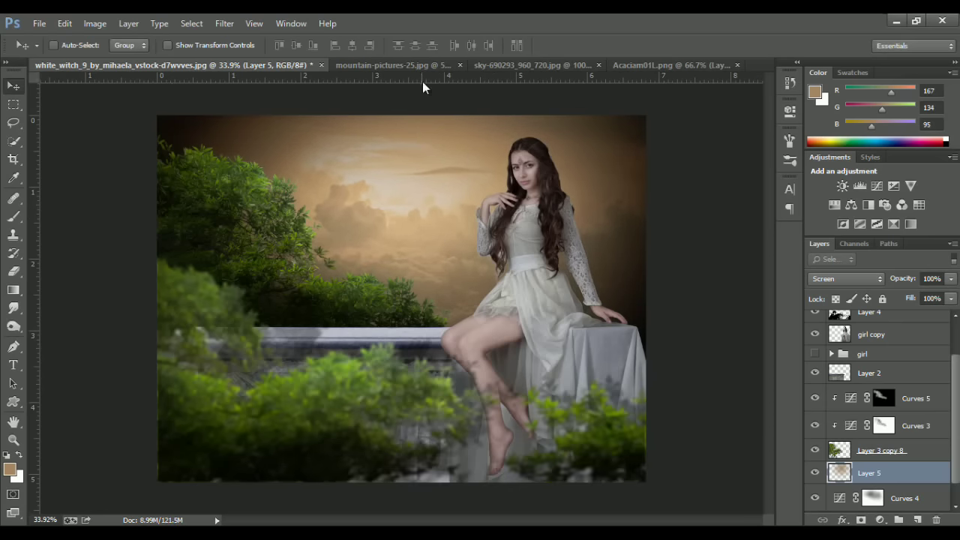
# Desaturate the mountain photo with Hue/Saturation and drag it into the composite above Layer 1.
pyautogui.click(412, 65)
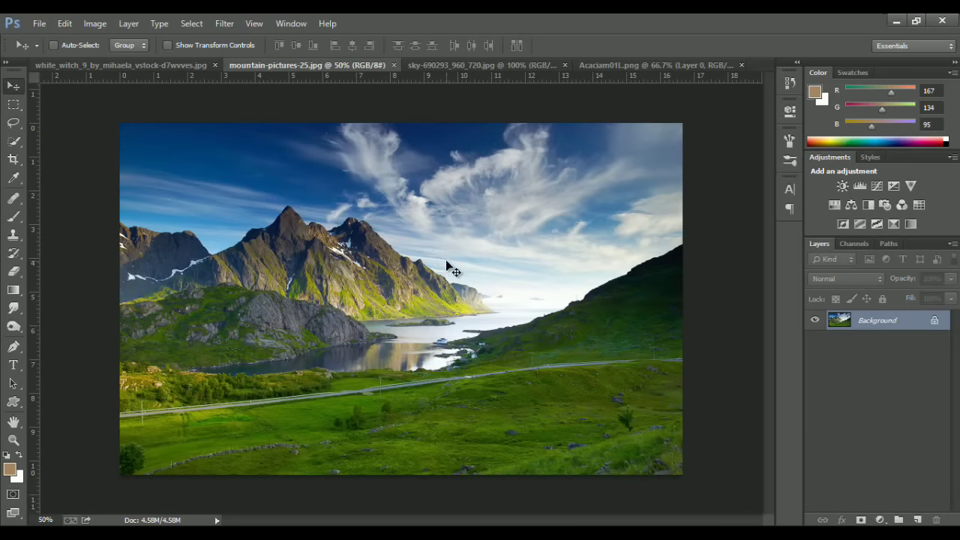
pyautogui.hotkey('ctrl', 'u')
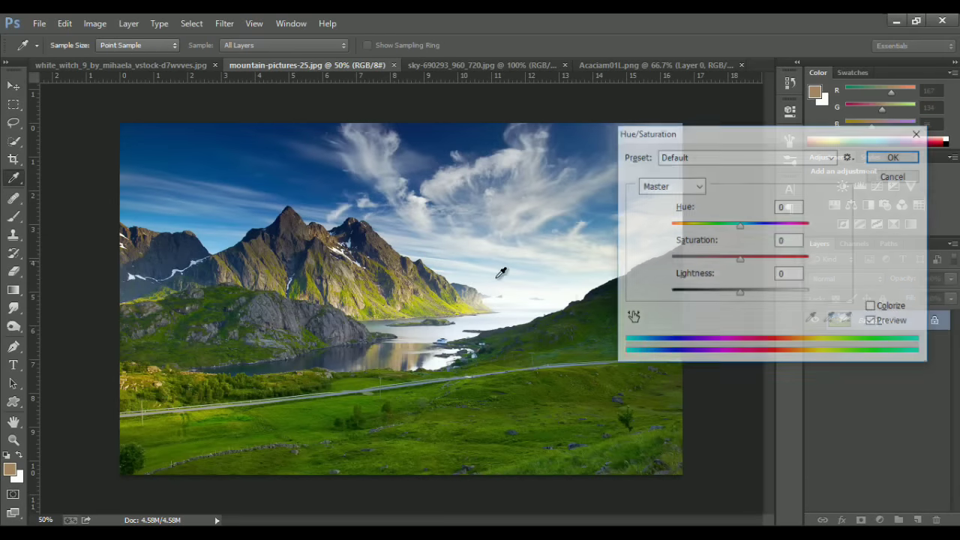
pyautogui.moveTo(740, 258); pyautogui.dragTo(698, 258)
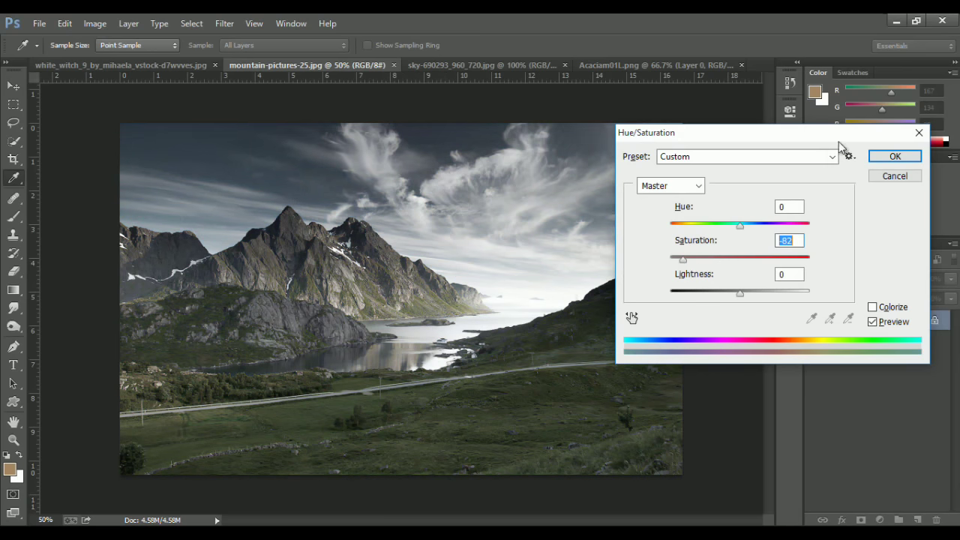
pyautogui.click(895, 158)
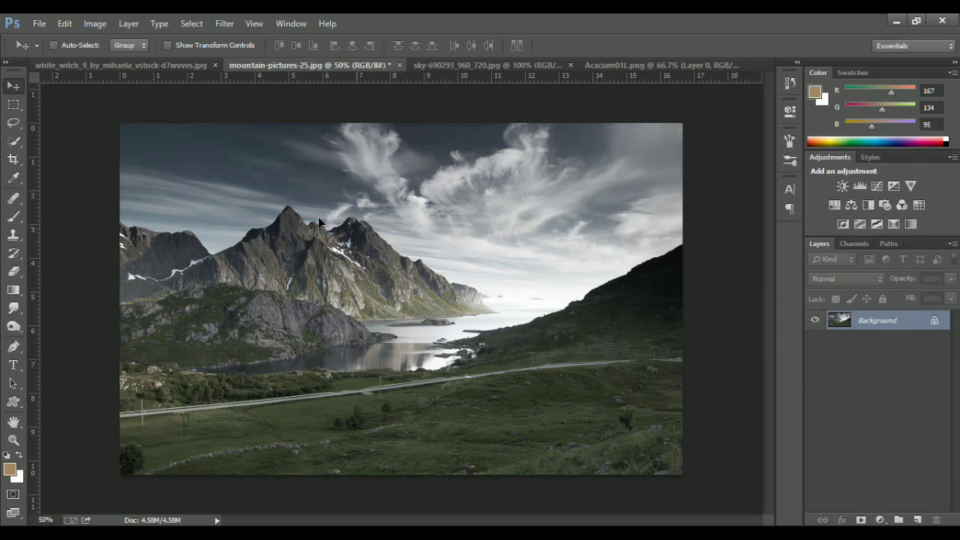
pyautogui.moveTo(318, 222)
pyautogui.mouseDown()
pyautogui.moveTo(98, 69)
pyautogui.moveTo(422, 222)
pyautogui.moveTo(548, 225)
pyautogui.moveTo(484, 218)
pyautogui.mouseUp()
pyautogui.moveTo(870, 501)
pyautogui.mouseDown()
pyautogui.moveTo(864, 461)
pyautogui.moveTo(867, 486)
pyautogui.mouseUp()
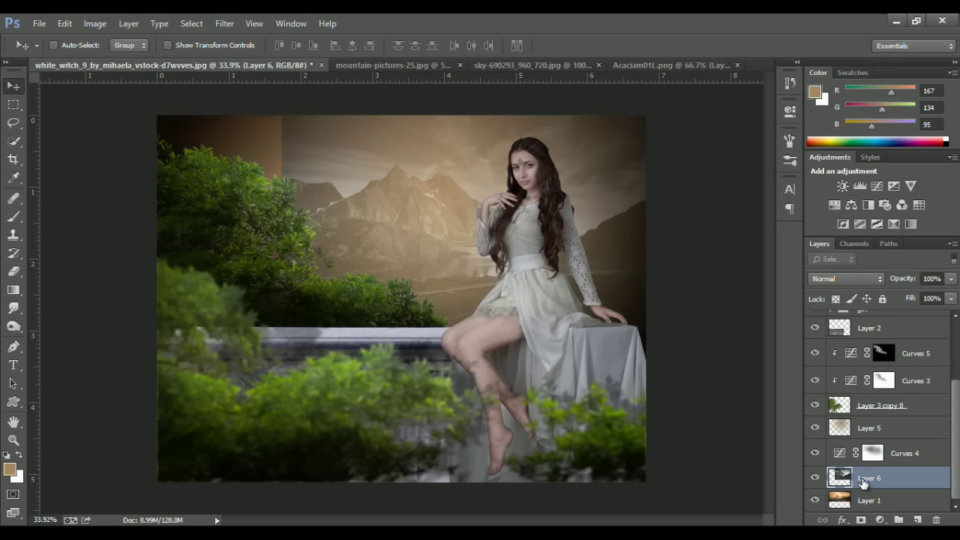
# Add a mask to Layer 6 and scale the mountain photo to 58%, placing it over the sky.
pyautogui.click(860, 520)
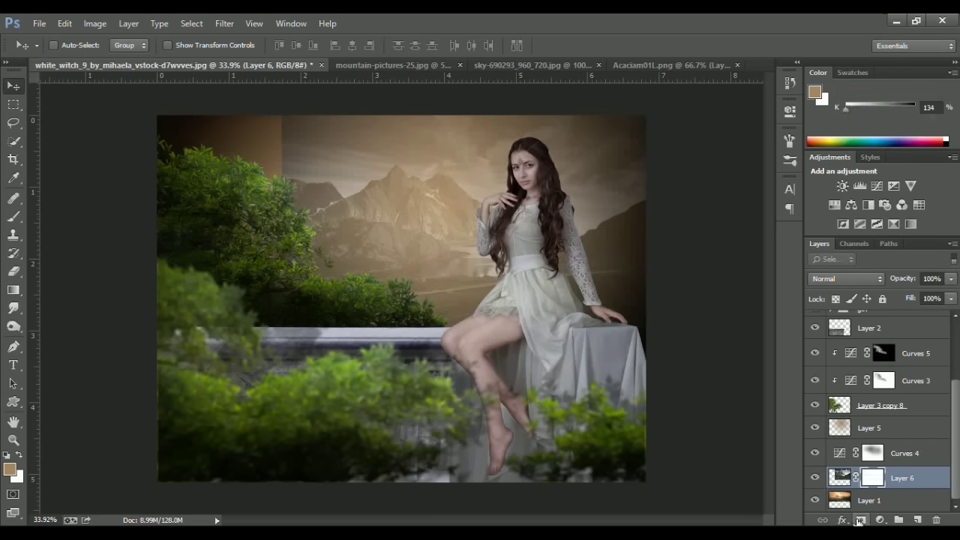
pyautogui.hotkey('ctrl', 't')
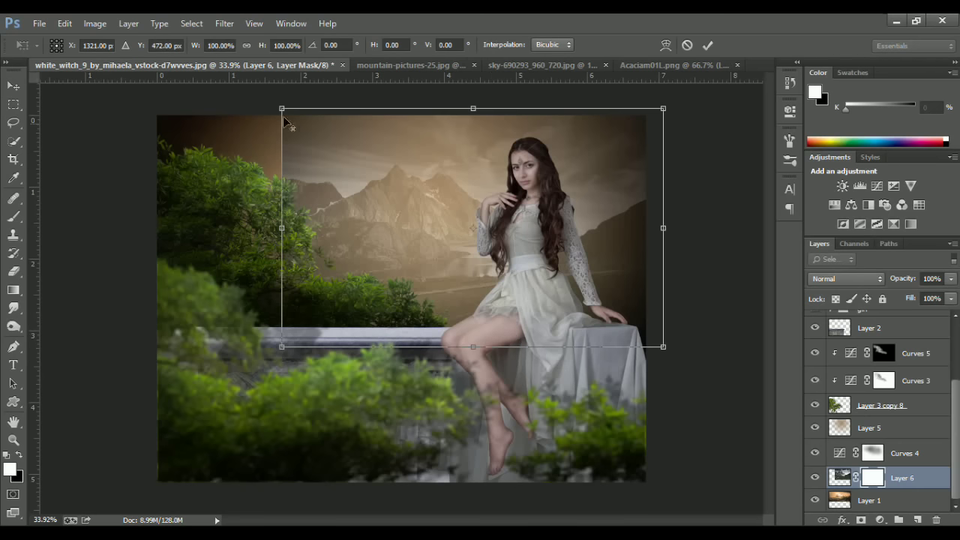
pyautogui.moveTo(300, 118); pyautogui.dragTo(460, 217)
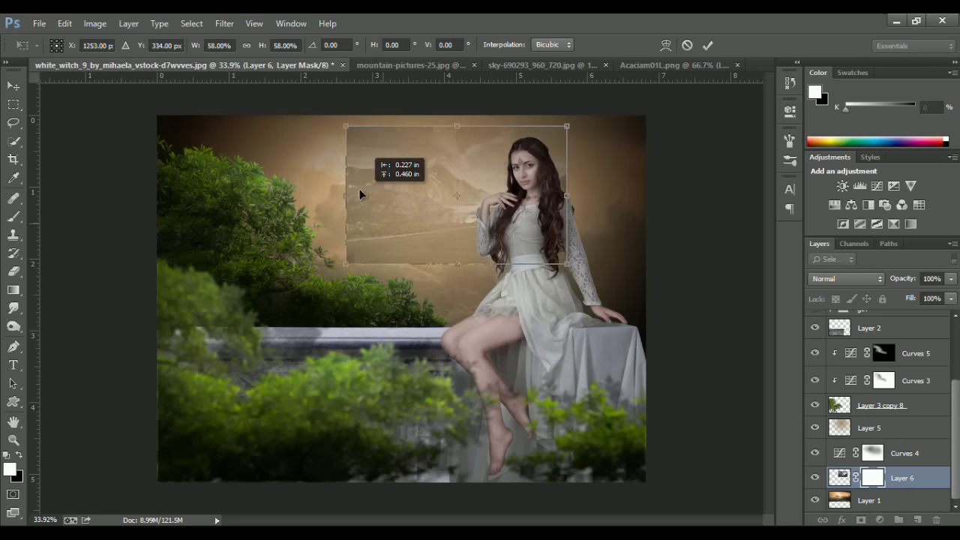
pyautogui.moveTo(450, 277); pyautogui.dragTo(421, 197)
pyautogui.press('Return')
pyautogui.moveTo(462, 224); pyautogui.dragTo(462, 259)
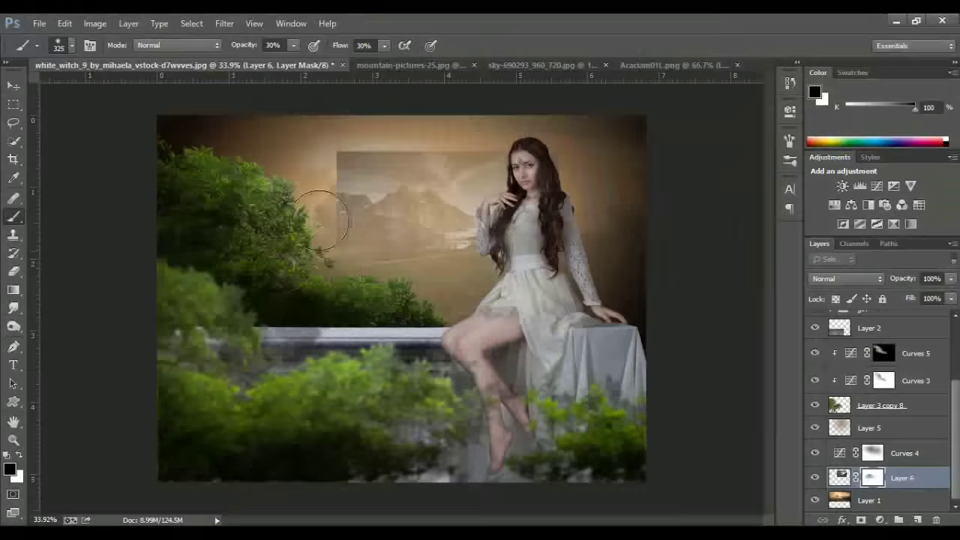
# Paint out the mountain photo's hard edges on the mask and reposition it in the sky.
pyautogui.moveTo(321, 204)
pyautogui.mouseDown()
pyautogui.moveTo(315, 191)
pyautogui.moveTo(343, 165)
pyautogui.moveTo(422, 145)
pyautogui.moveTo(551, 165)
pyautogui.moveTo(472, 161)
pyautogui.moveTo(410, 263)
pyautogui.mouseUp()
pyautogui.press('0')
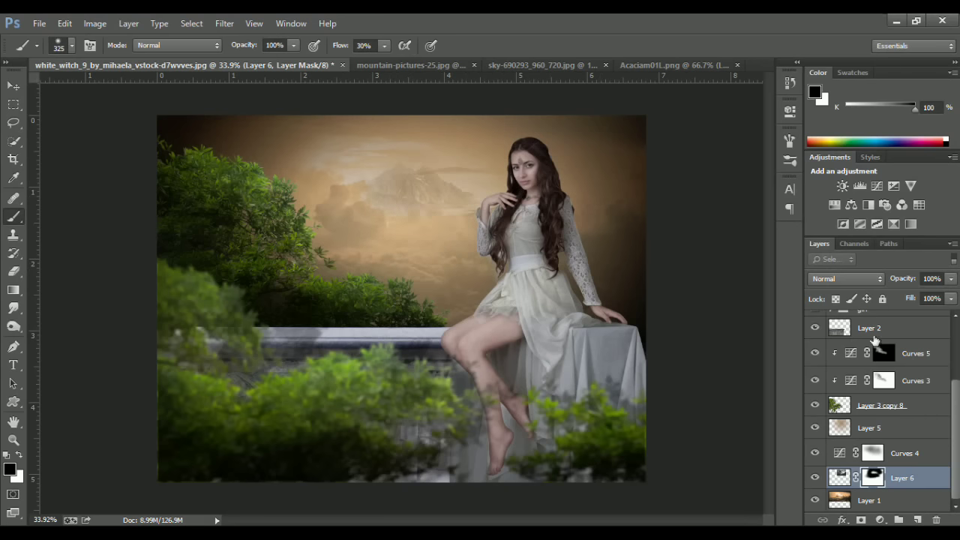
pyautogui.press('[')
pyautogui.press('[')
pyautogui.press('[')
pyautogui.press('x')
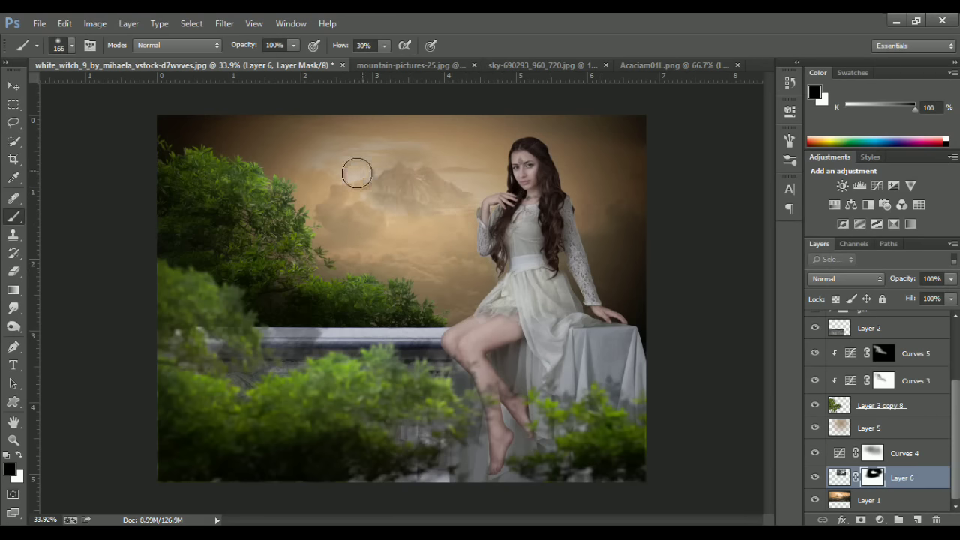
pyautogui.press('x')
pyautogui.press('v')
pyautogui.moveTo(469, 199); pyautogui.dragTo(525, 199)
# Enlarge the mountain photo behind the woman and mask out the upper-left peaks.
pyautogui.press('b')
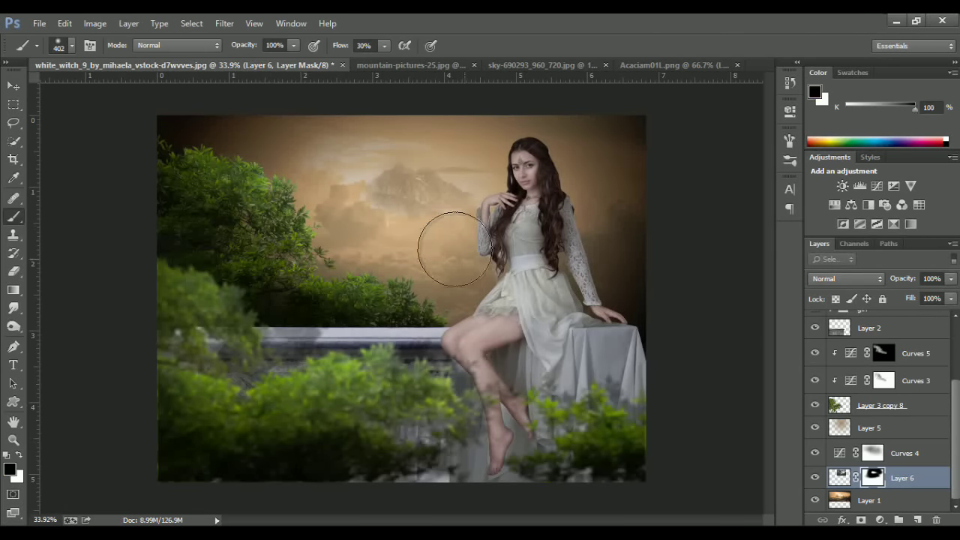
pyautogui.press('x')
pyautogui.hotkey('ctrl', 't')
pyautogui.moveTo(490, 153); pyautogui.dragTo(641, 84)
pyautogui.press('Return')
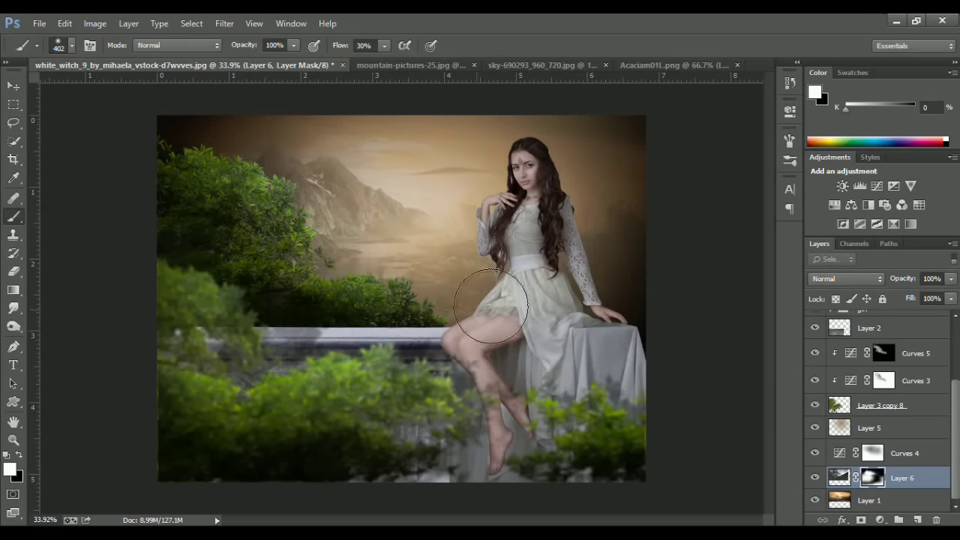
pyautogui.press('x')
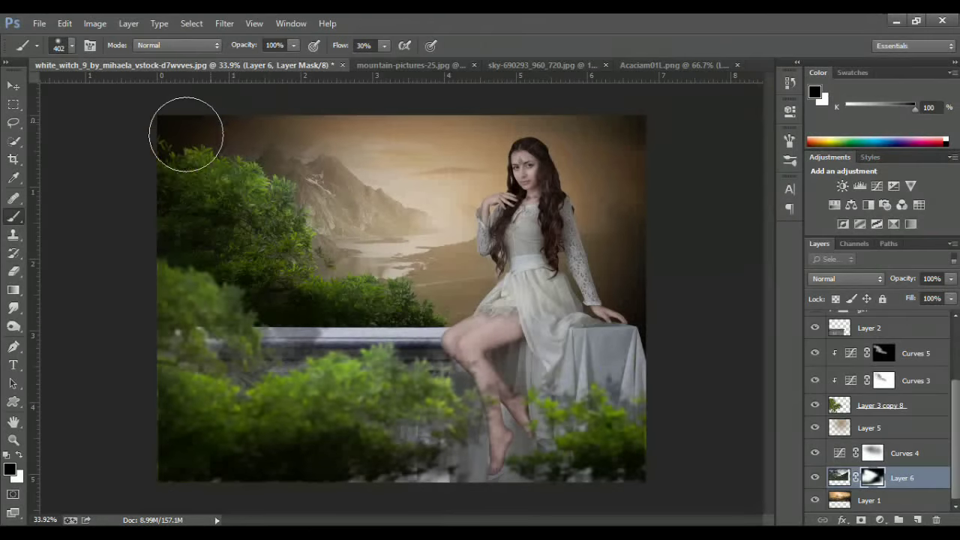
pyautogui.moveTo(321, 136); pyautogui.dragTo(240, 133)
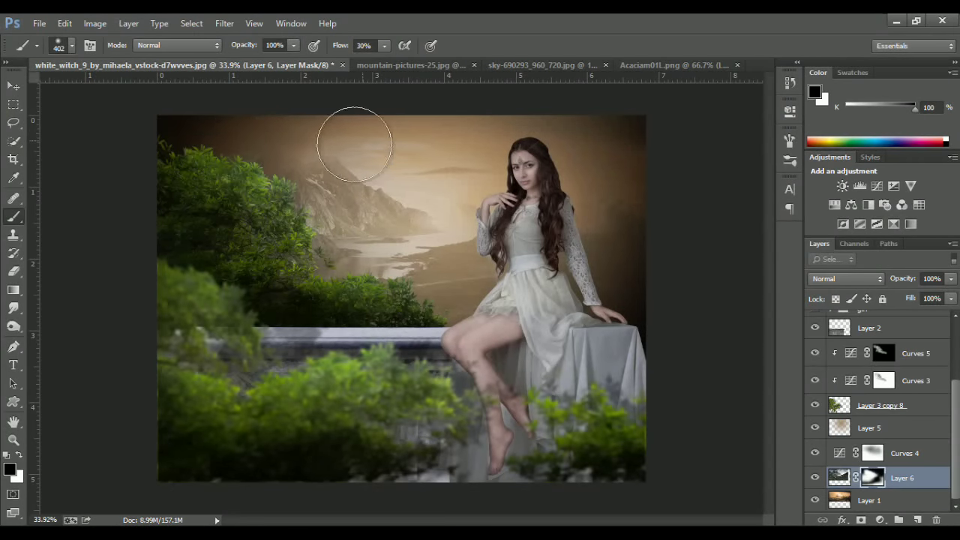
pyautogui.press('x')
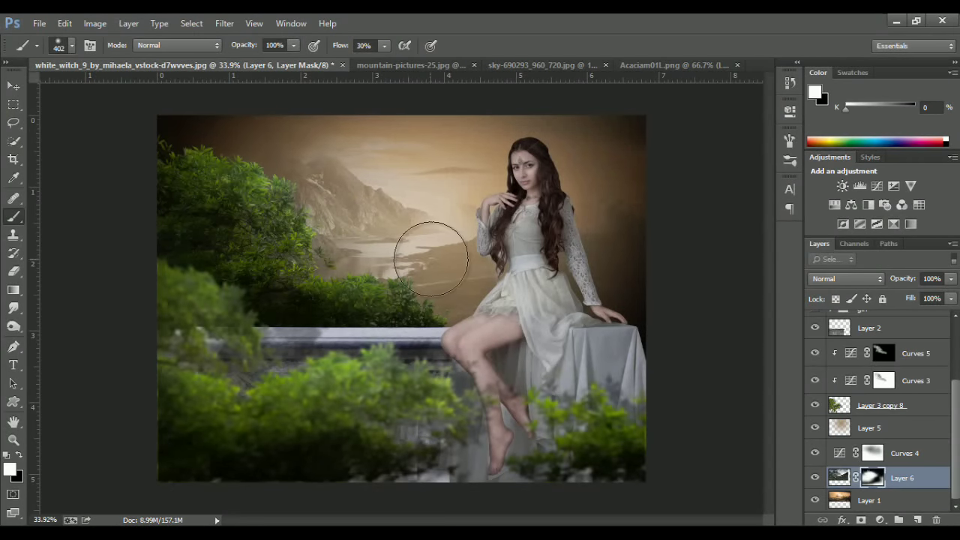
pyautogui.press('v')
pyautogui.scroll(3, 874, 422)
pyautogui.scroll(1, 874, 422)
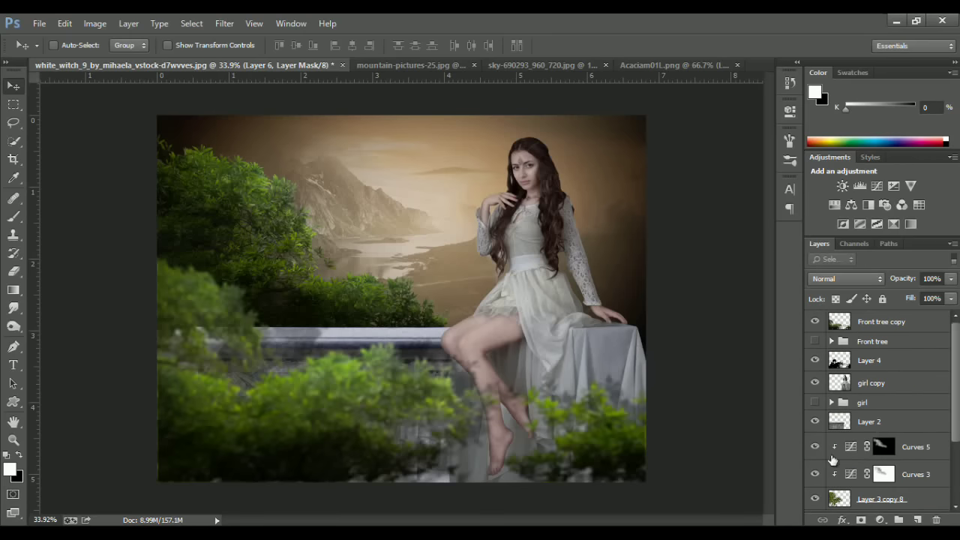
# Add a Curves 6 adjustment above Layer 2 with the top point dragged down to darken.
pyautogui.click(880, 426)
pyautogui.click(880, 520)
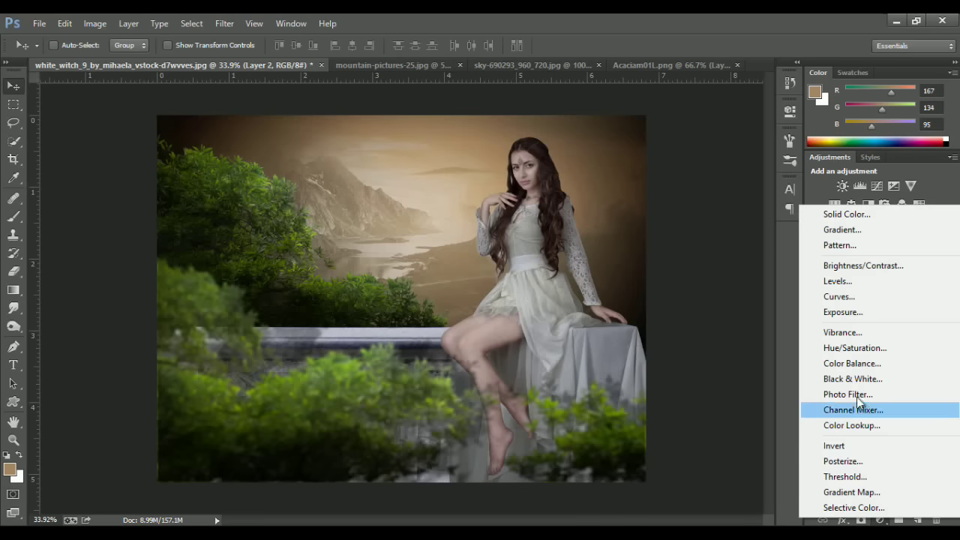
pyautogui.click(798, 293)
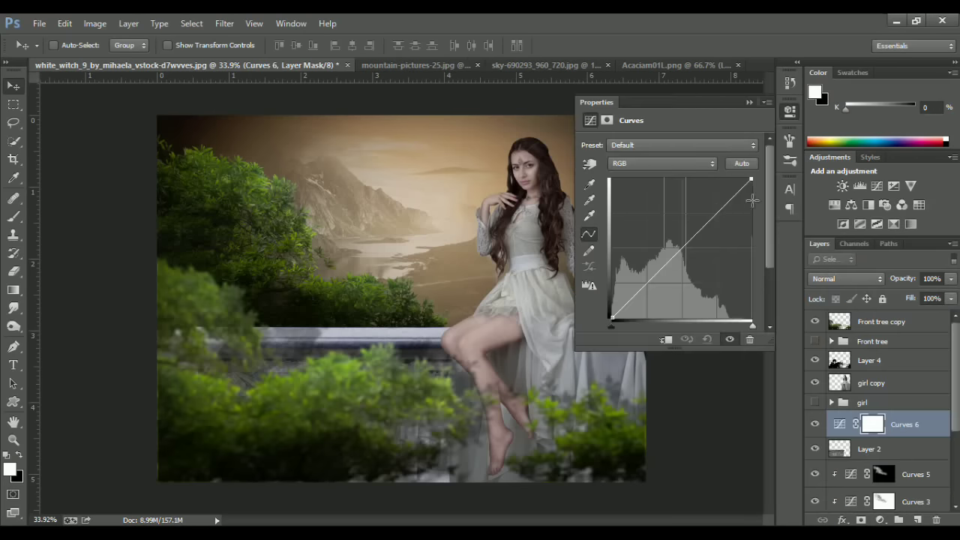
pyautogui.moveTo(753, 200); pyautogui.dragTo(760, 293)
pyautogui.click(749, 102)
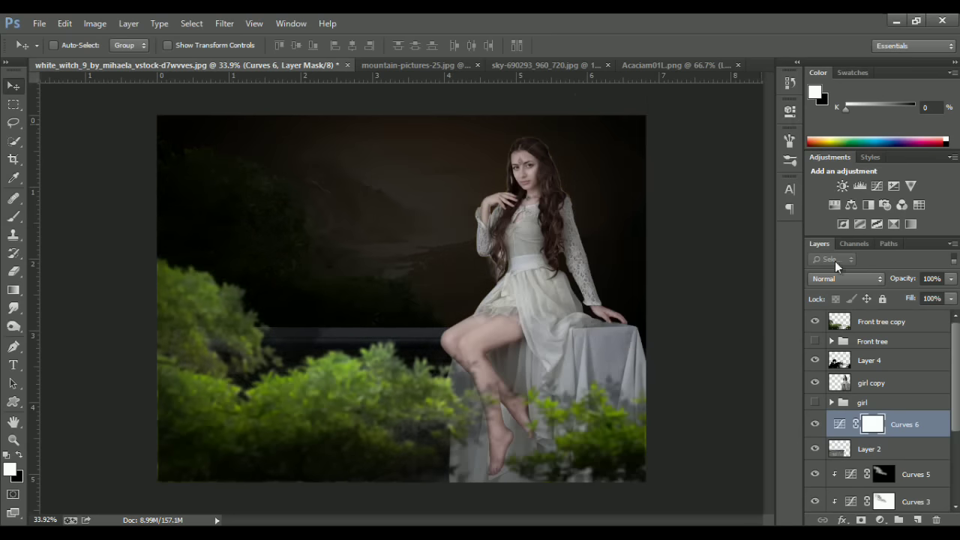
# Clip Curves 6 to the ledge and paint its mask black to keep parts of the ledge lighter.
pyautogui.click(850, 431)
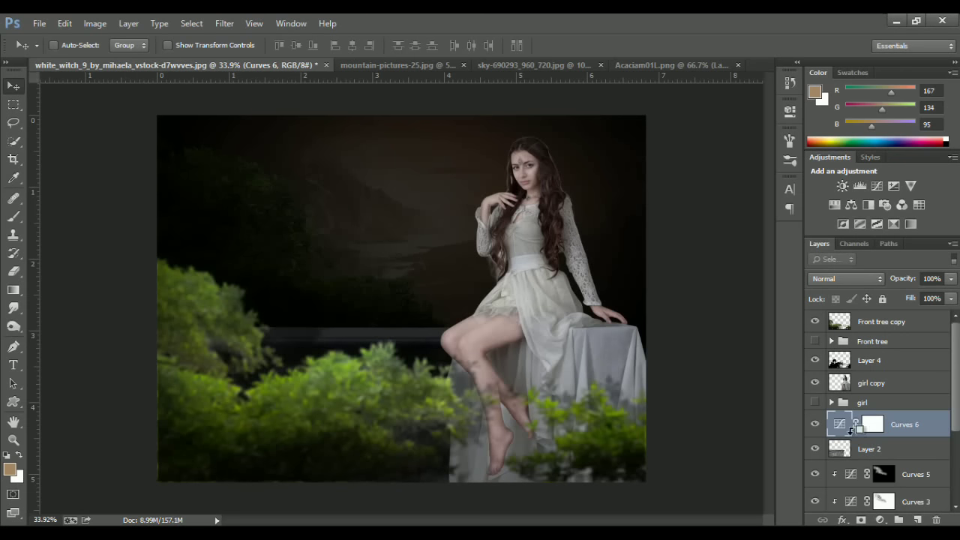
pyautogui.keyDown('alt'); pyautogui.click(853, 435); pyautogui.keyUp('alt')
pyautogui.click(883, 424)
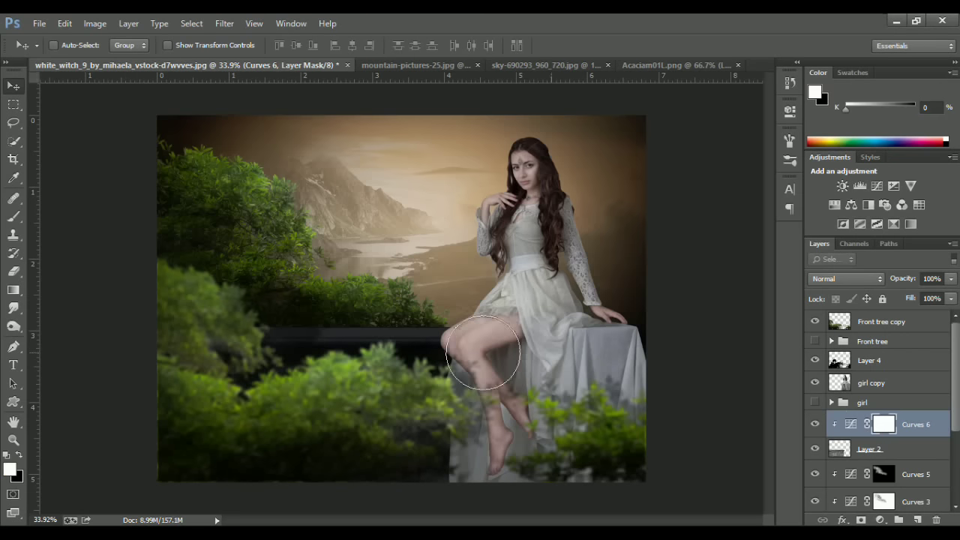
pyautogui.press('b')
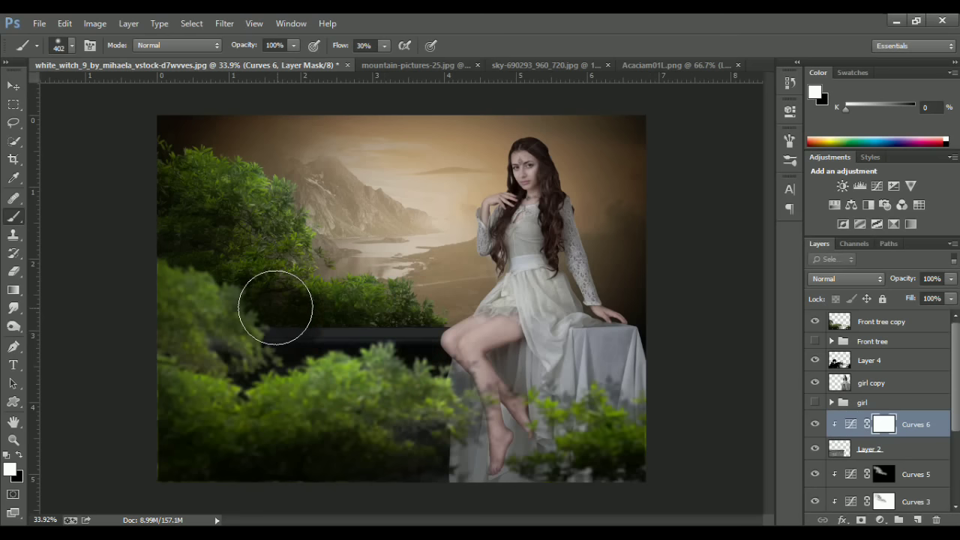
pyautogui.press('x')
pyautogui.moveTo(310, 311); pyautogui.dragTo(278, 313)
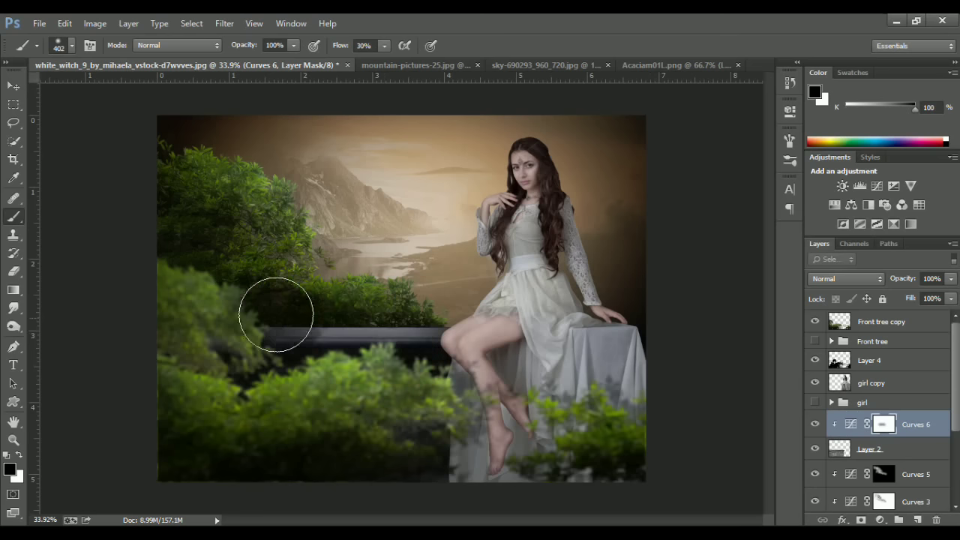
pyautogui.moveTo(478, 305)
pyautogui.mouseDown()
pyautogui.moveTo(332, 300)
pyautogui.moveTo(440, 304)
pyautogui.moveTo(297, 329)
pyautogui.moveTo(510, 328)
pyautogui.mouseUp()
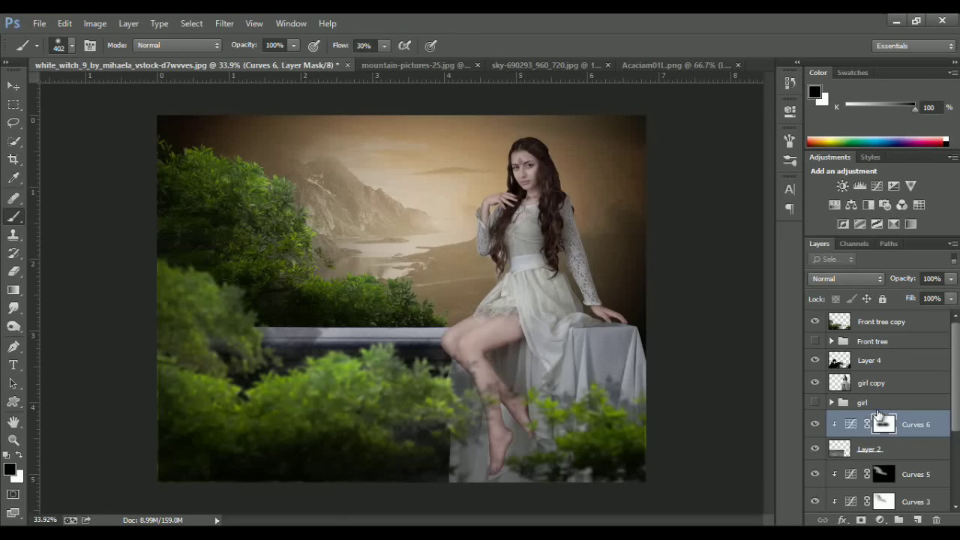
# Add a Curves 7 adjustment above girl copy with the curve lowered to darken.
pyautogui.click(878, 387)
pyautogui.click(880, 520)
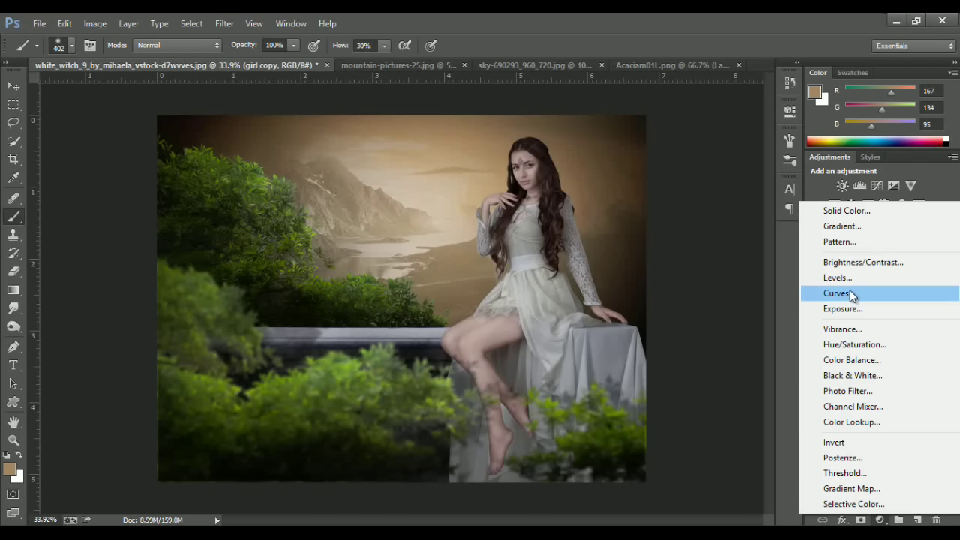
pyautogui.click(822, 294)
pyautogui.moveTo(754, 178); pyautogui.dragTo(751, 276)
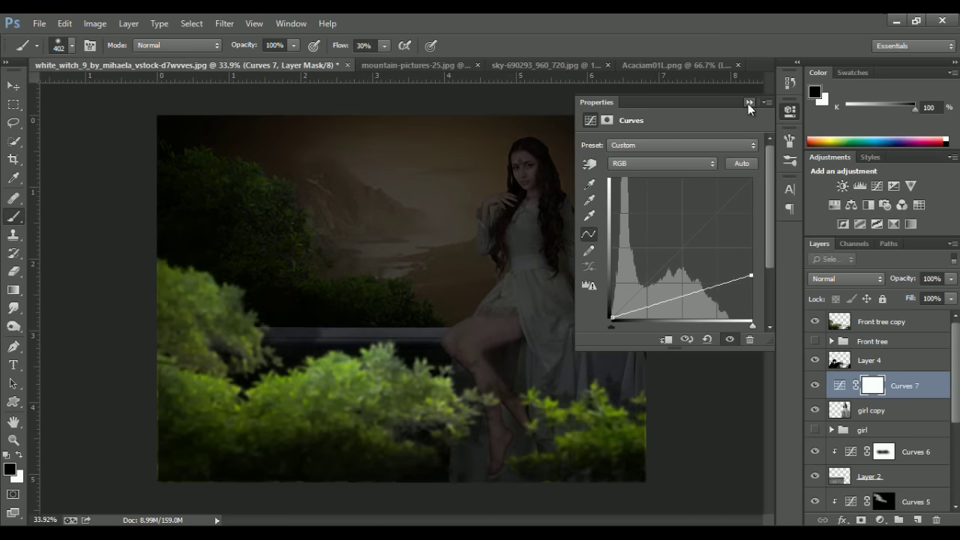
pyautogui.click(749, 103)
# Clip Curves 7 to the woman and paint its mask black over her face and shoulders with a 544 brush.
pyautogui.keyDown('alt'); pyautogui.click(853, 394); pyautogui.keyUp('alt')
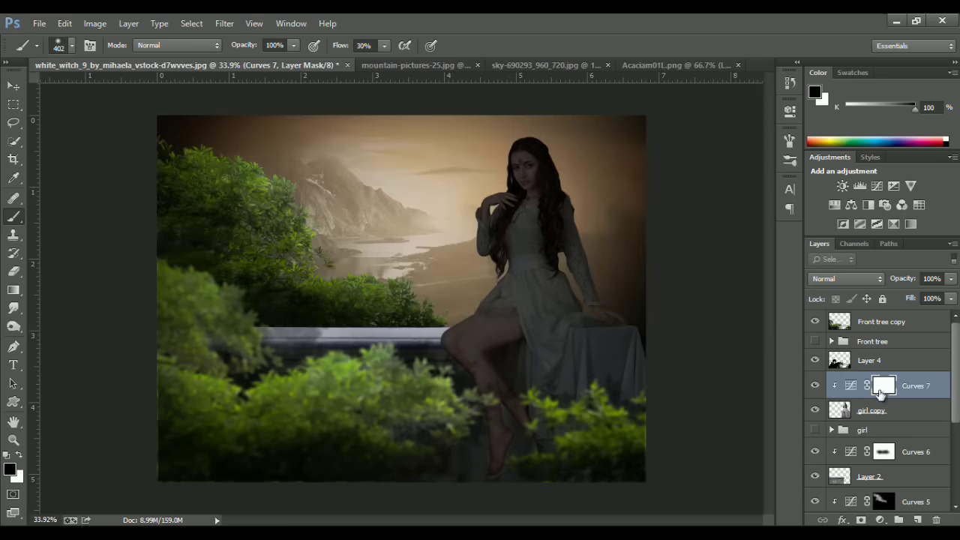
pyautogui.moveTo(515, 198); pyautogui.dragTo(534, 198)
pyautogui.press('x')
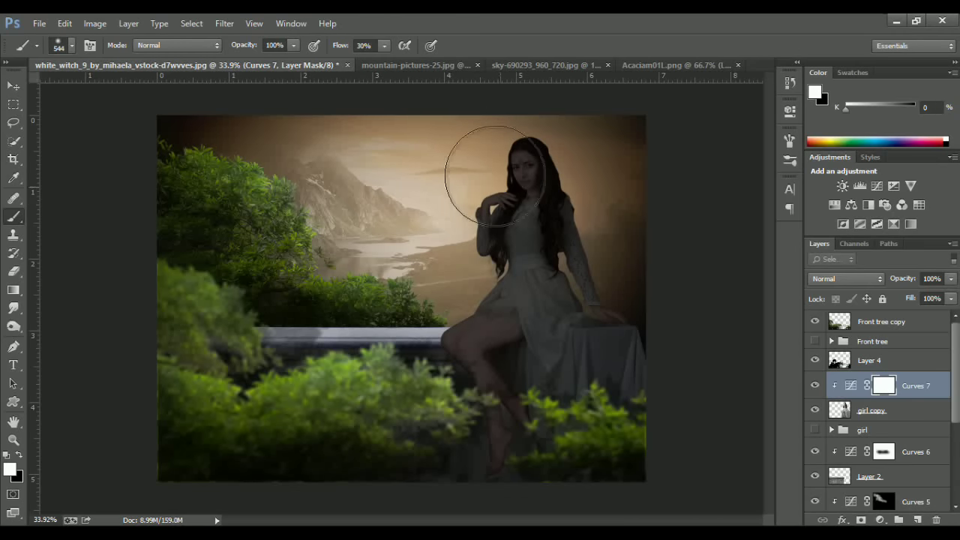
pyautogui.press('x')
pyautogui.moveTo(494, 161)
pyautogui.mouseDown()
pyautogui.moveTo(521, 176)
pyautogui.moveTo(493, 161)
pyautogui.moveTo(503, 167)
pyautogui.moveTo(480, 192)
pyautogui.moveTo(487, 204)
pyautogui.moveTo(475, 253)
pyautogui.moveTo(429, 285)
pyautogui.moveTo(413, 365)
pyautogui.moveTo(440, 375)
pyautogui.moveTo(457, 337)
pyautogui.moveTo(518, 296)
pyautogui.moveTo(498, 244)
pyautogui.moveTo(489, 155)
pyautogui.moveTo(637, 275)
pyautogui.moveTo(594, 167)
pyautogui.moveTo(634, 262)
pyautogui.moveTo(649, 260)
pyautogui.mouseUp()
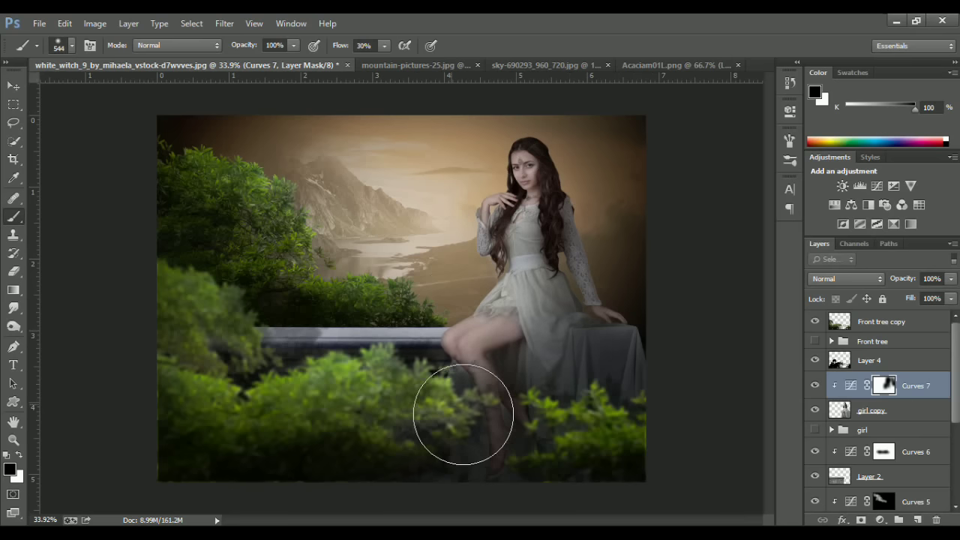
pyautogui.click(881, 321)
pyautogui.press('v')
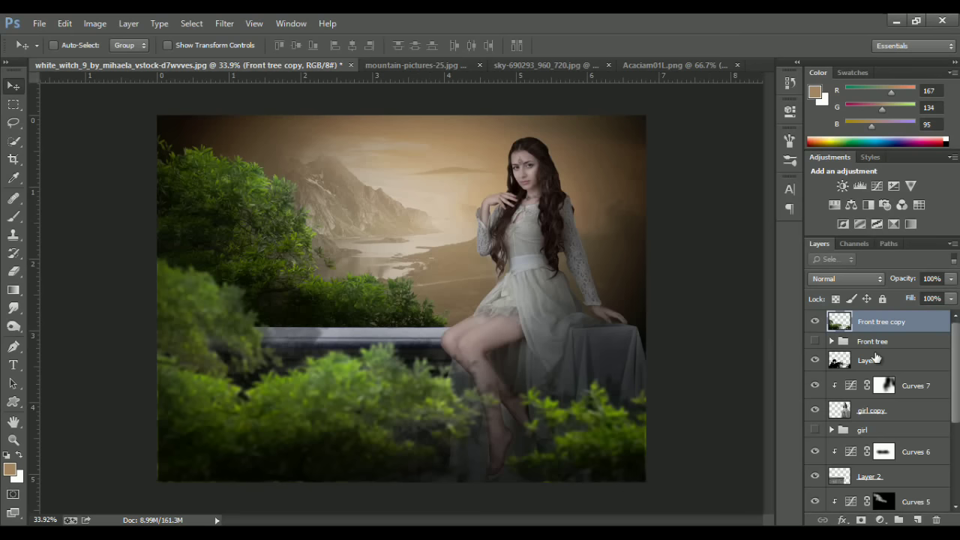
# Add a new Layer 7 filled with 50% gray and set it to Overlay.
pyautogui.hotkey('ctrl', 'shift', 'alt', 'n')
pyautogui.click(65, 23)
pyautogui.click(100, 208)
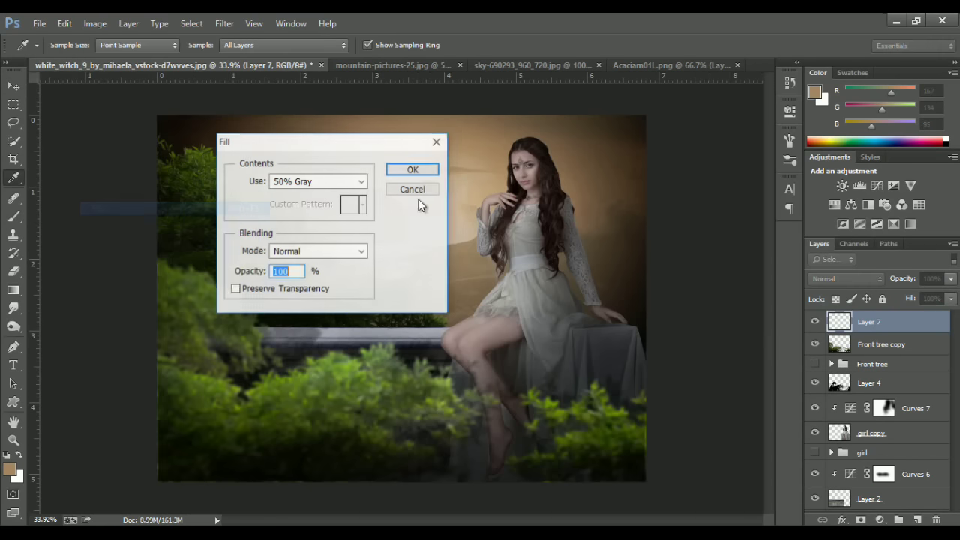
pyautogui.click(426, 176)
pyautogui.press('b')
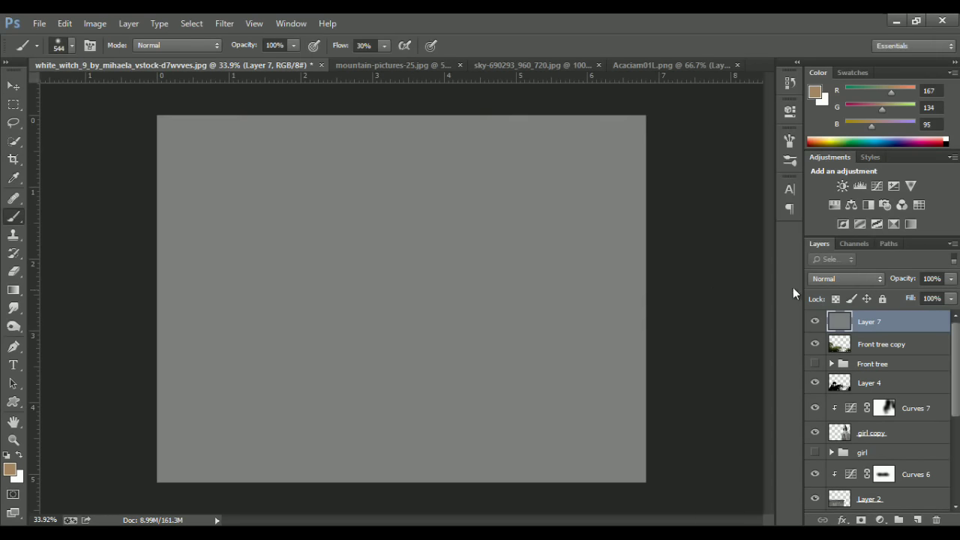
pyautogui.click(822, 282)
pyautogui.click(817, 189)
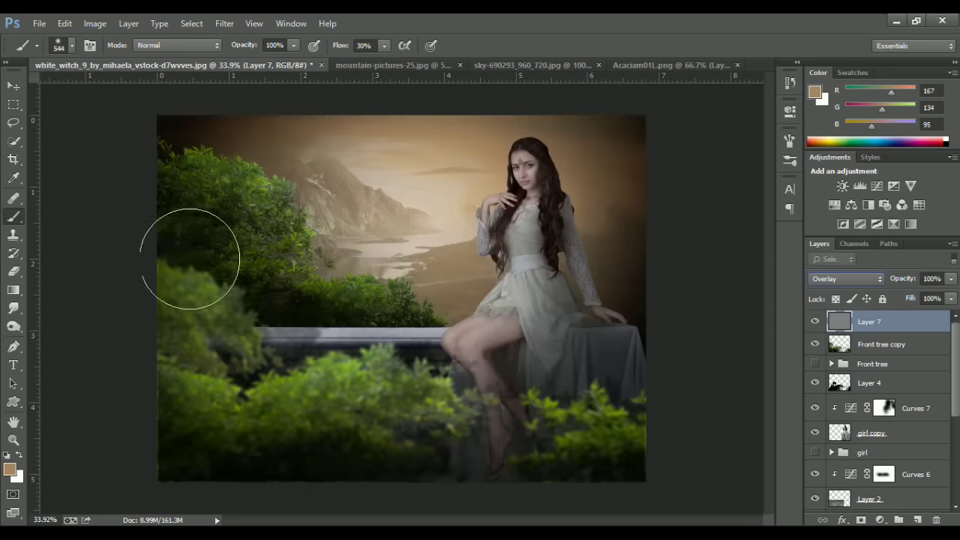
# Dodge the midtones at 10% over the woman's knee and legs, zoomed in with an enlarged brush.
pyautogui.scroll(3, 183, 251)
pyautogui.click(14, 327)
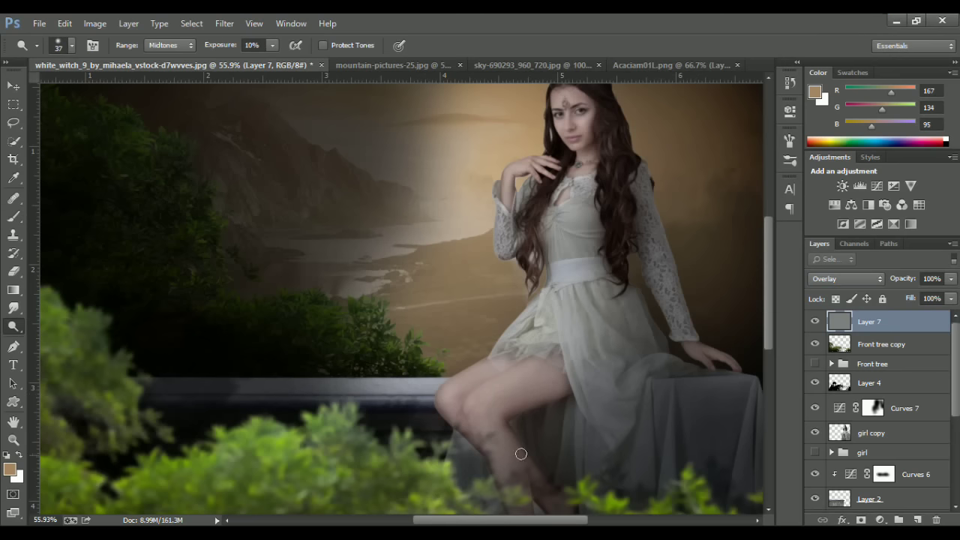
pyautogui.scroll(2, 516, 405)
pyautogui.scroll(2, 517, 406)
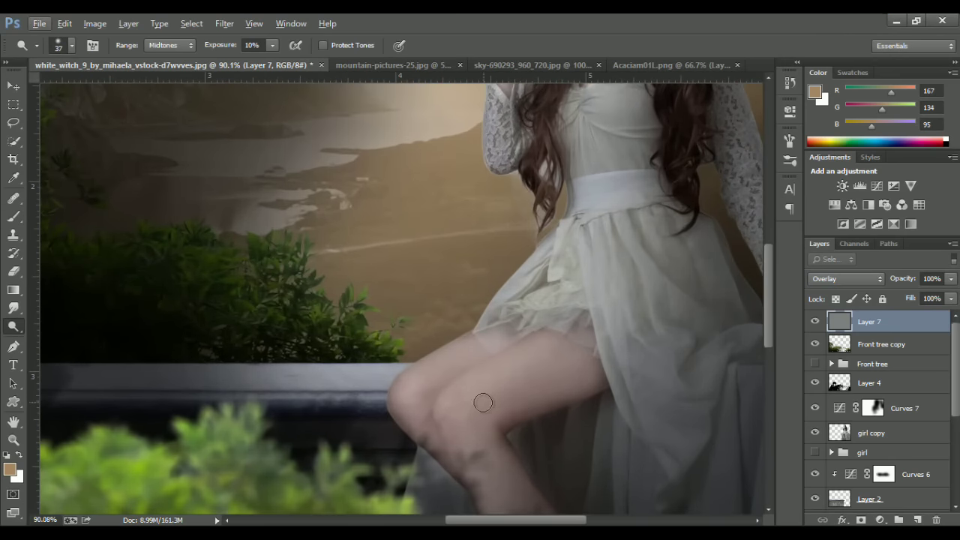
pyautogui.keyDown('alt'); pyautogui.rightClick(483, 403); pyautogui.keyUp('alt')
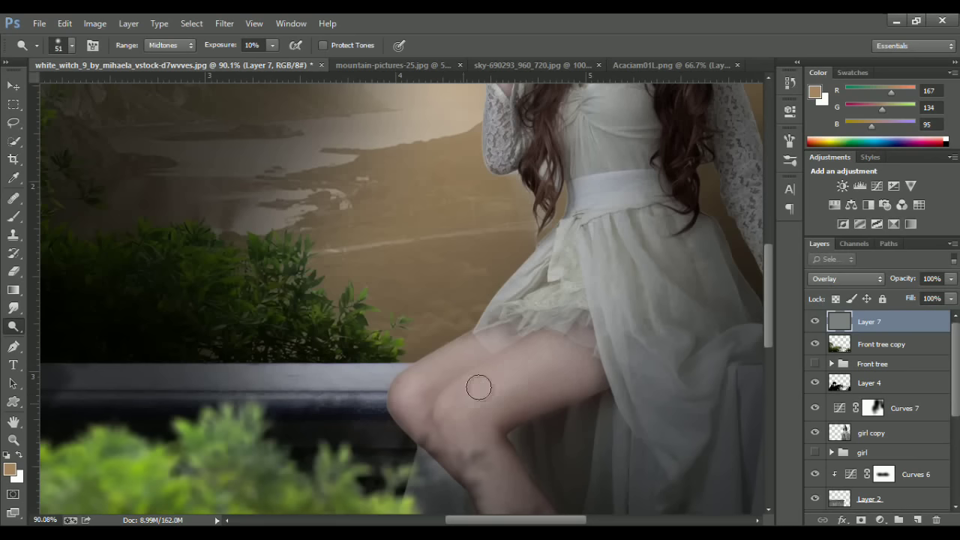
pyautogui.press(']')
pyautogui.press(']')
pyautogui.press(']')
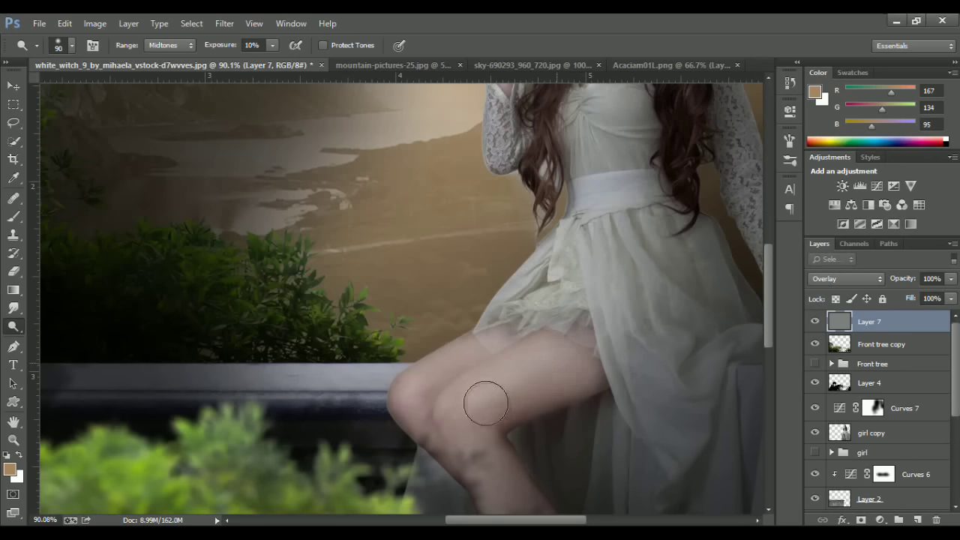
pyautogui.scroll(-2, 478, 457)
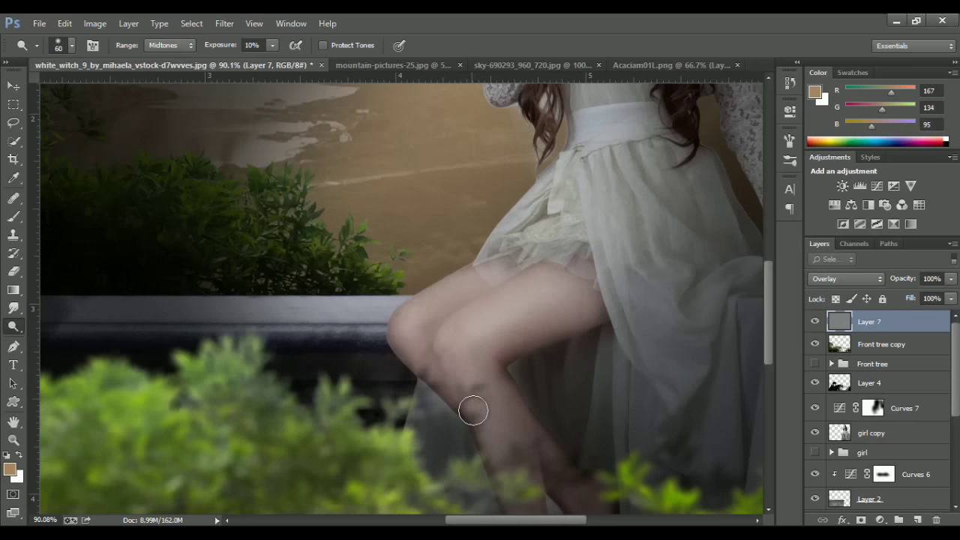
pyautogui.scroll(-1, 495, 428)
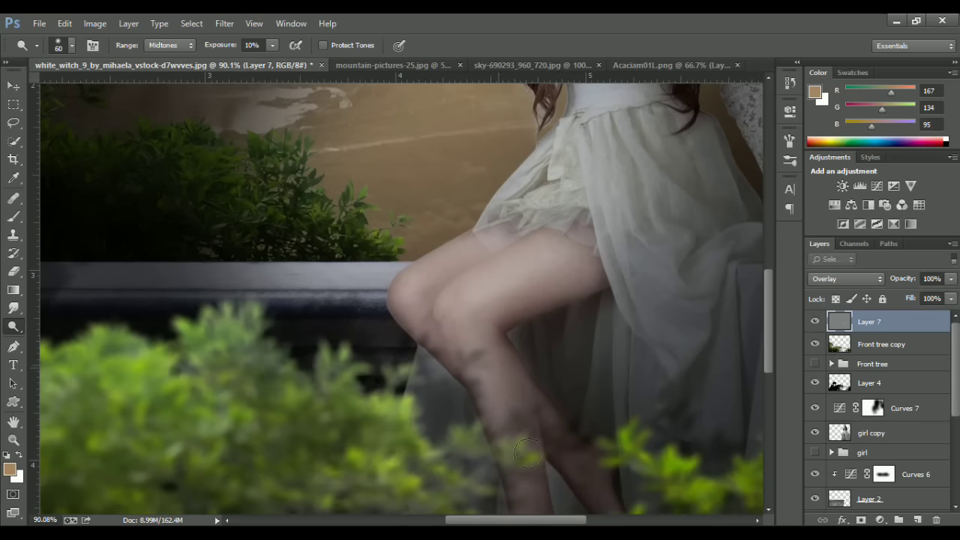
pyautogui.scroll(-2, 499, 373)
pyautogui.scroll(-1, 530, 390)
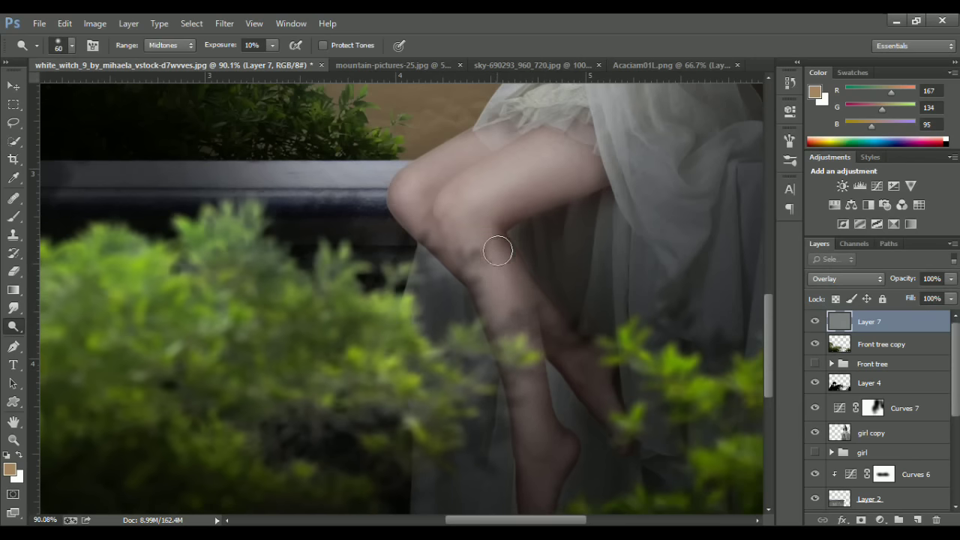
pyautogui.press('[')
pyautogui.scroll(-1, 518, 315)
pyautogui.scroll(-2, 536, 365)
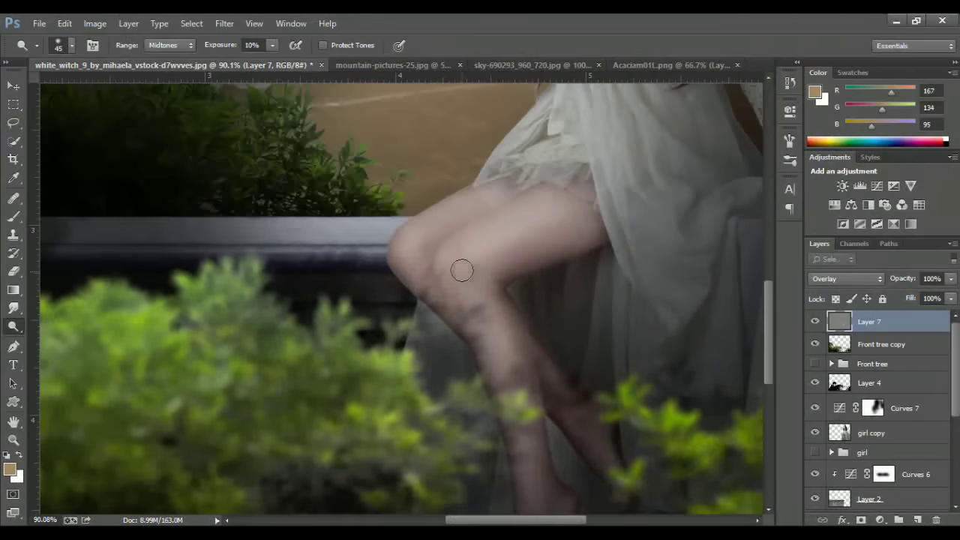
pyautogui.scroll(2, 510, 247)
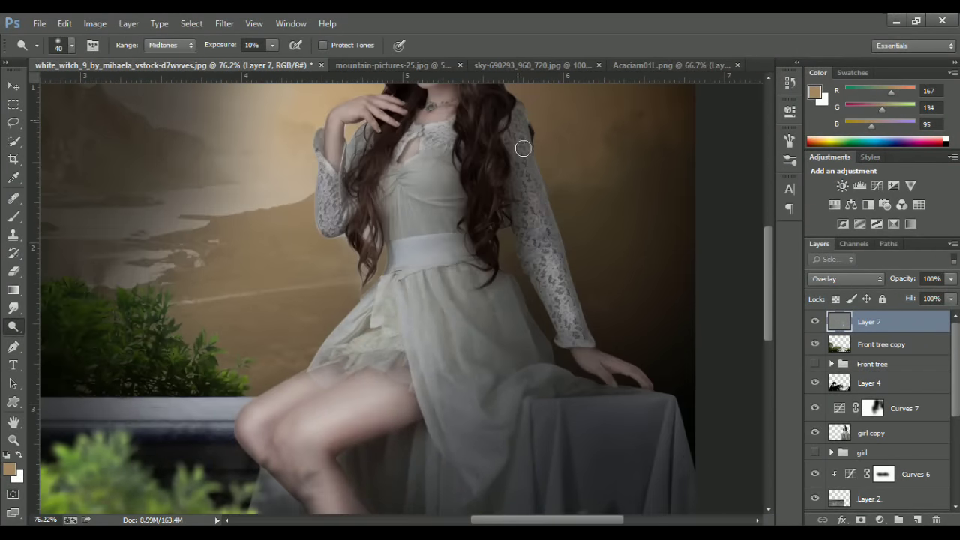
# Dodge the woman's face and forehead at Midtones 20% with a larger brush.
pyautogui.moveTo(521, 146); pyautogui.dragTo(526, 189)
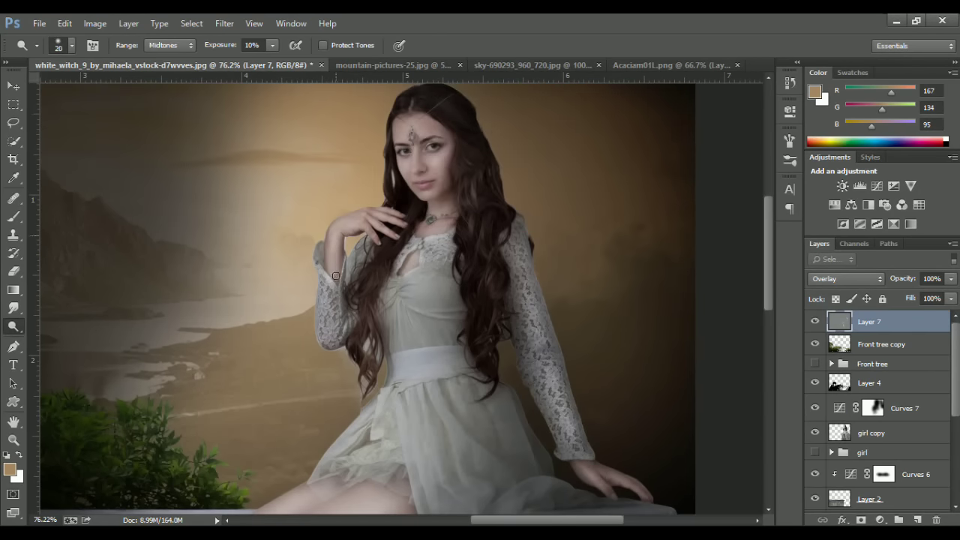
pyautogui.rightClick(12, 326)
pyautogui.click(56, 339)
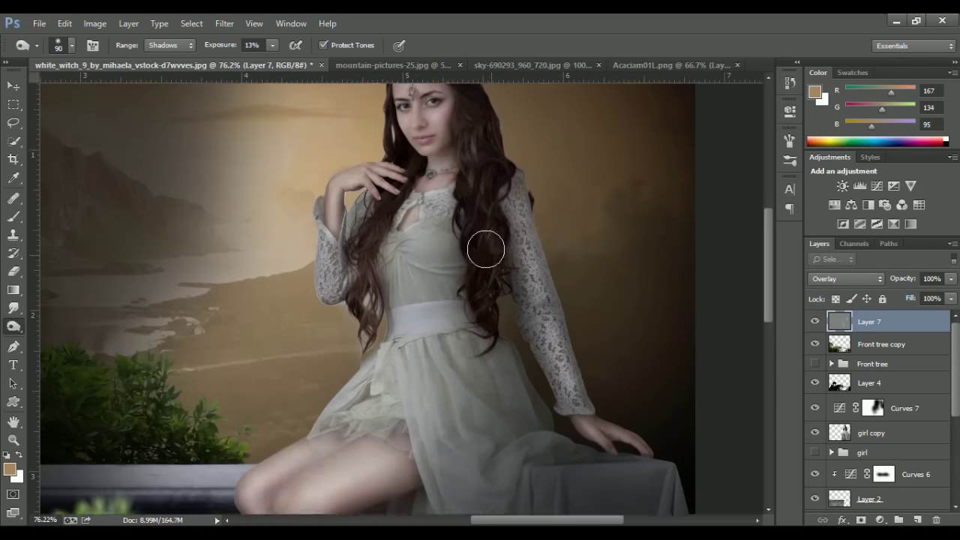
pyautogui.press(']')
pyautogui.press(']')
pyautogui.press(']')
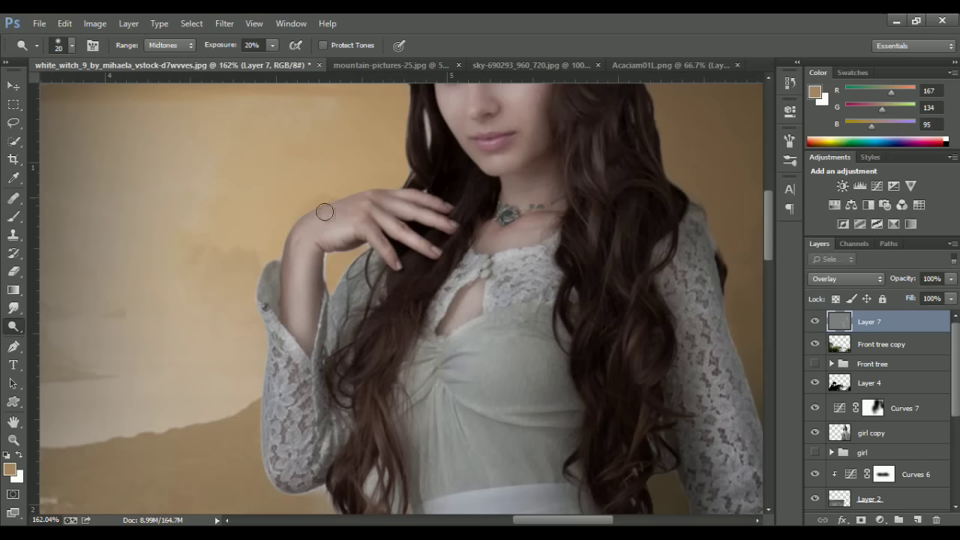
pyautogui.scroll(3, 322, 208)
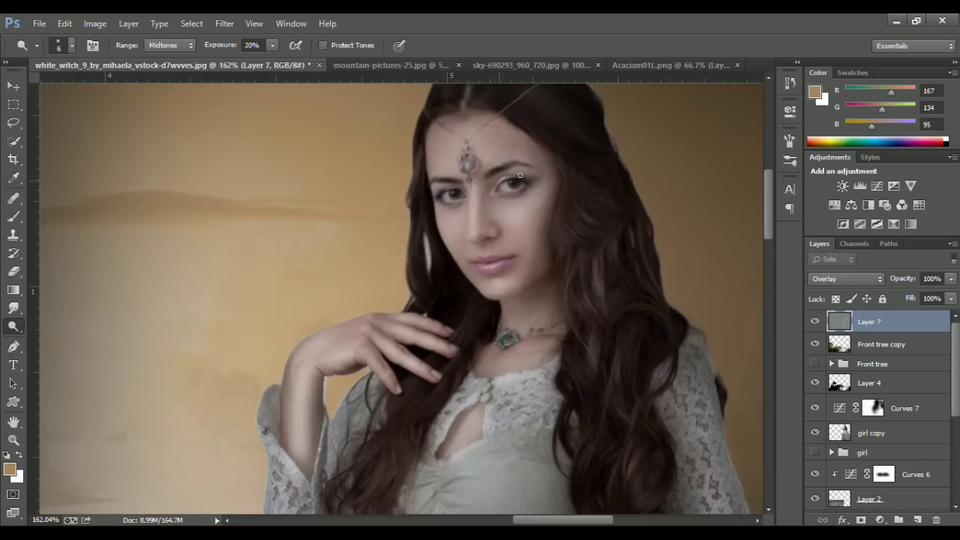
pyautogui.press(']')
pyautogui.press(']')
pyautogui.press(']')
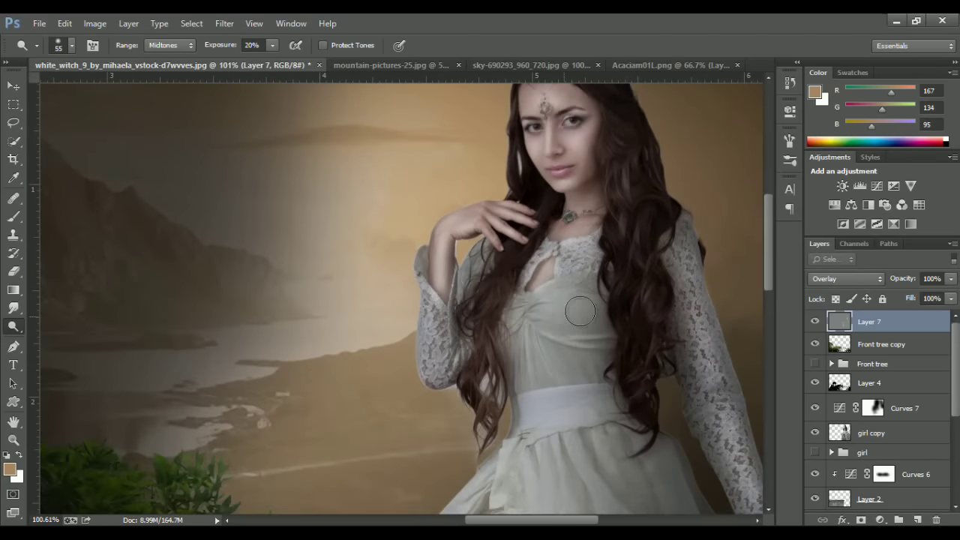
pyautogui.scroll(-2, 550, 323)
pyautogui.press(']')
pyautogui.press(']')
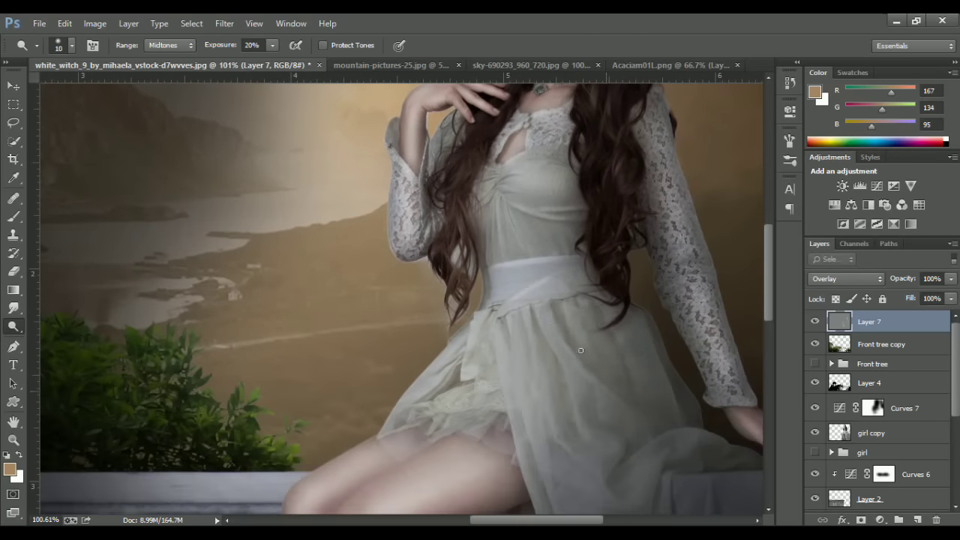
# Continue dodging the woman's hand and dress with a smaller brush.
pyautogui.scroll(-2, 525, 405)
pyautogui.scroll(-2, 603, 423)
pyautogui.press('[')
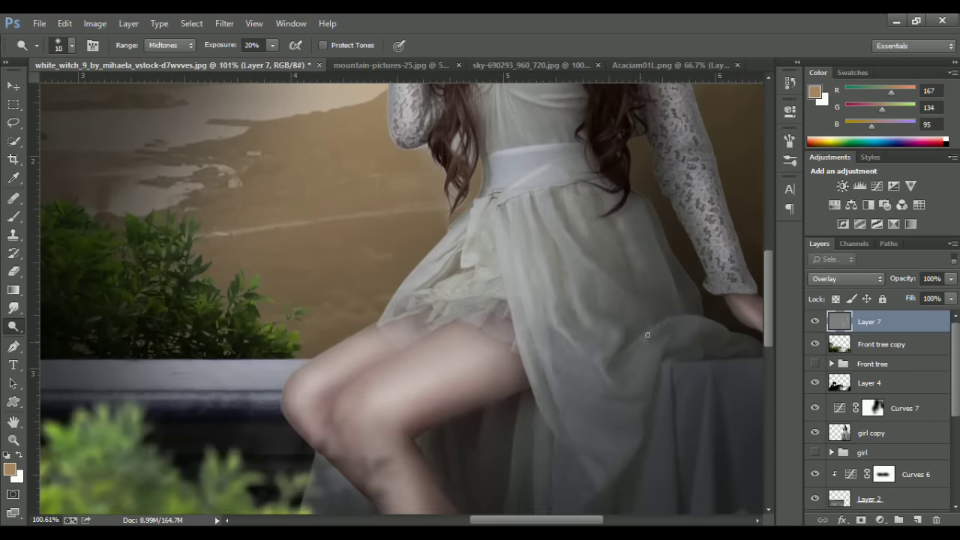
pyautogui.scroll(-2, 638, 376)
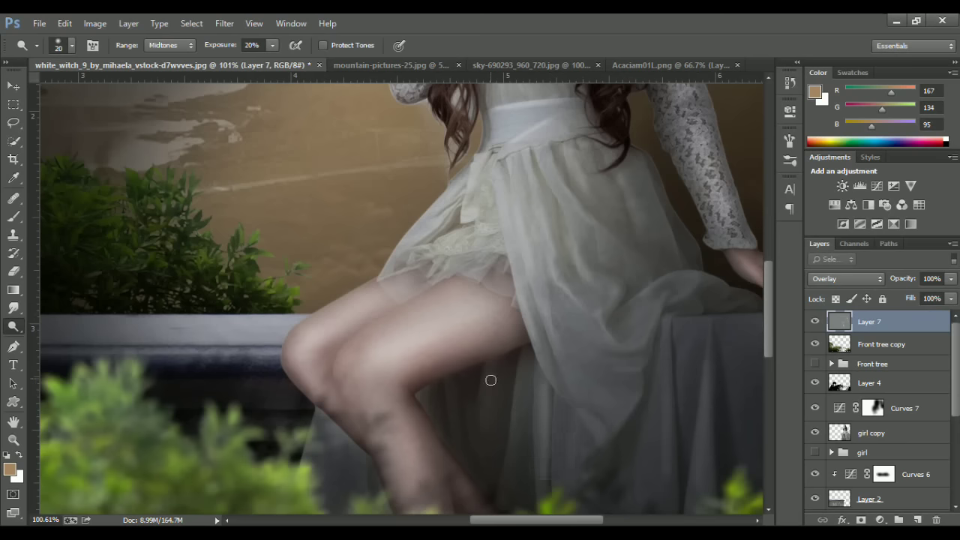
pyautogui.scroll(-2, 570, 387)
pyautogui.scroll(1, 645, 390)
pyautogui.scroll(1, 603, 409)
pyautogui.press('[')
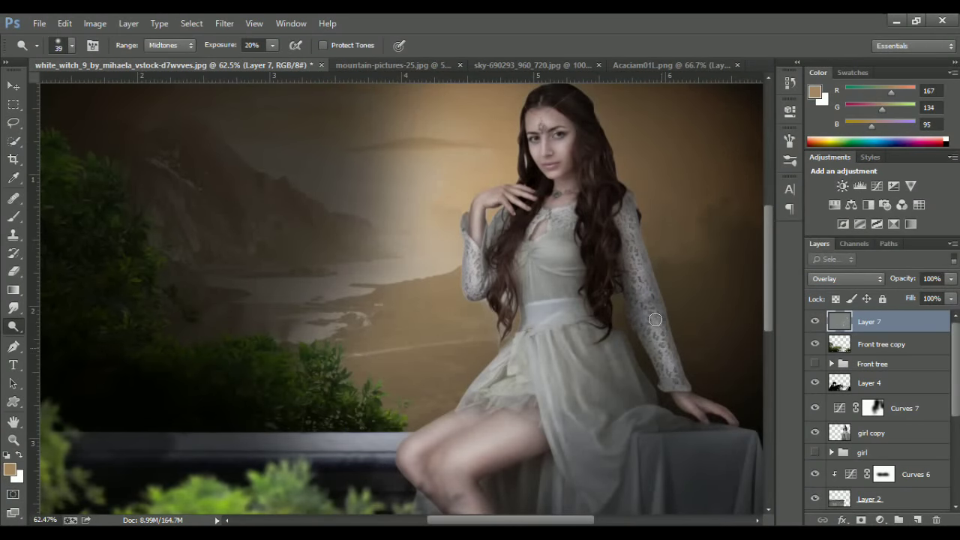
# Burn the dress folds and lower legs with the Burn Tool at Shadows, 13% exposure.
pyautogui.rightClick(22, 326)
pyautogui.click(75, 337)
pyautogui.scroll(2, 632, 428)
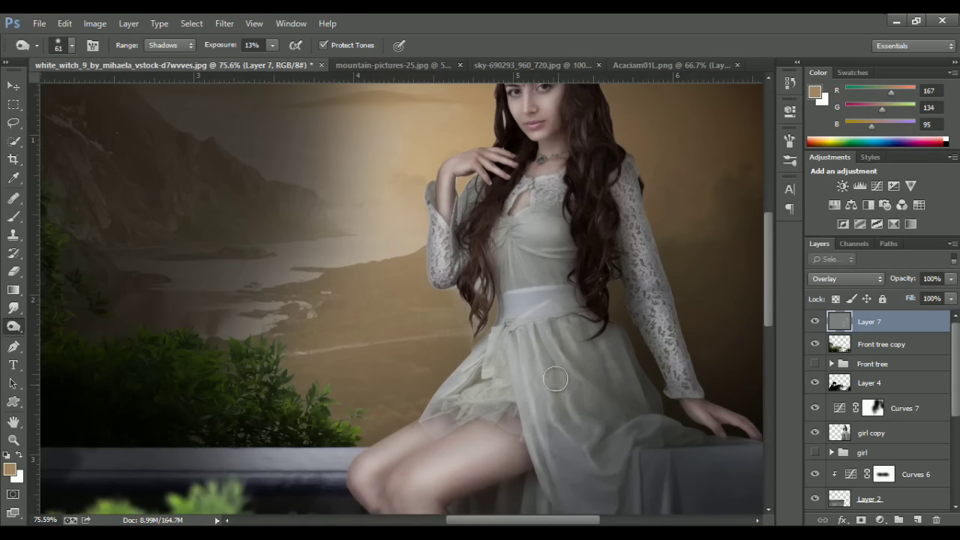
pyautogui.press('[')
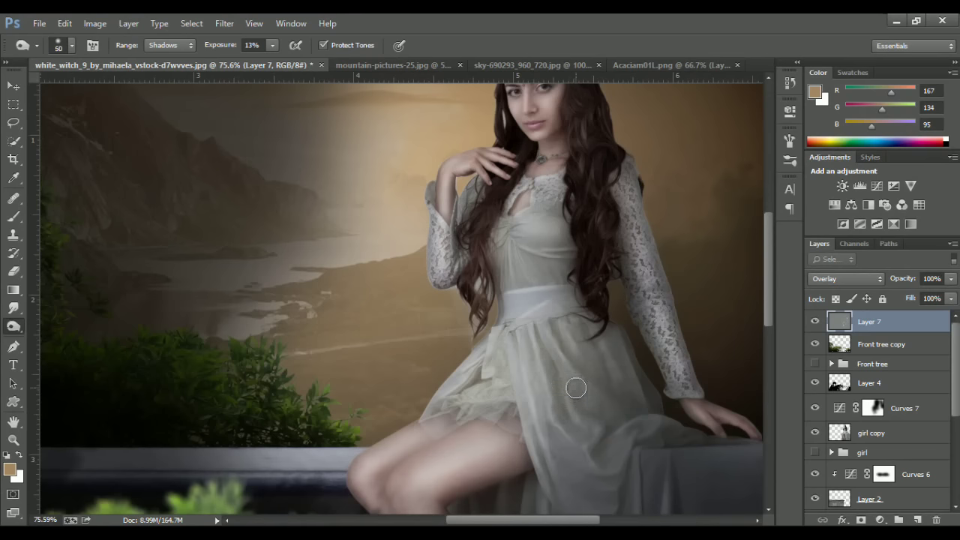
pyautogui.press('[')
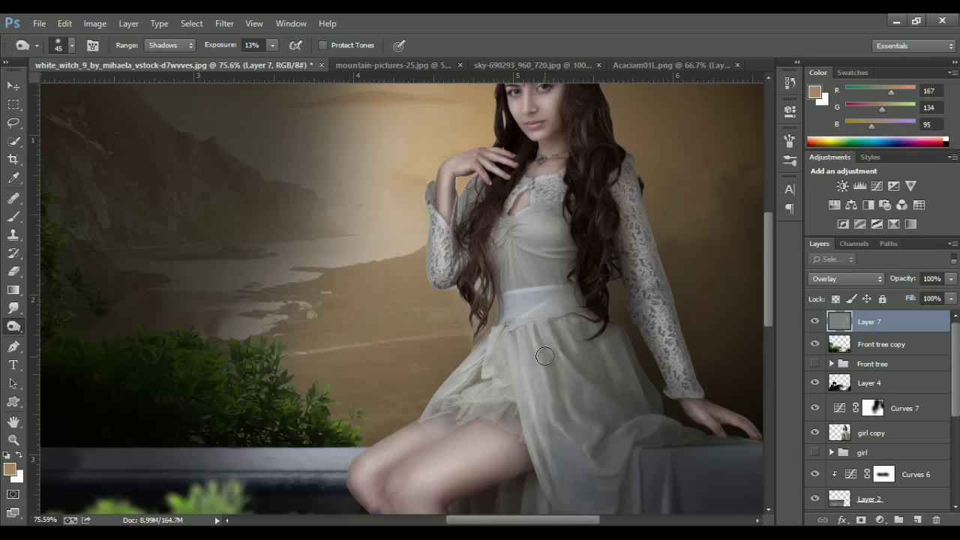
pyautogui.scroll(-3, 605, 446)
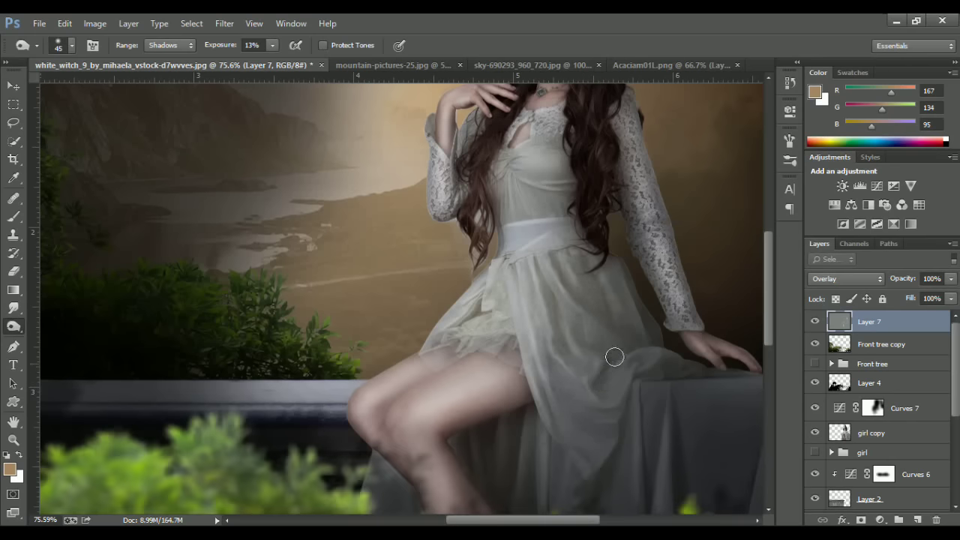
pyautogui.scroll(-2, 596, 448)
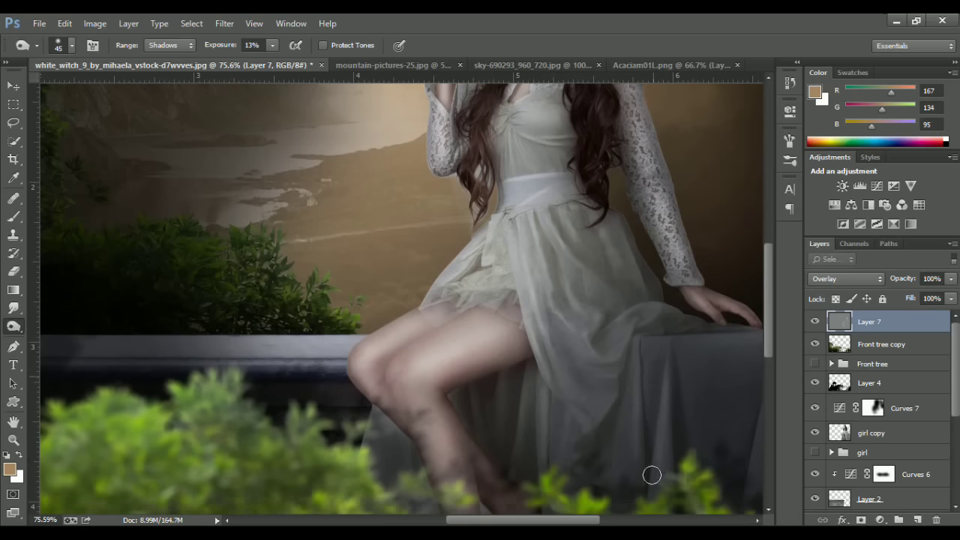
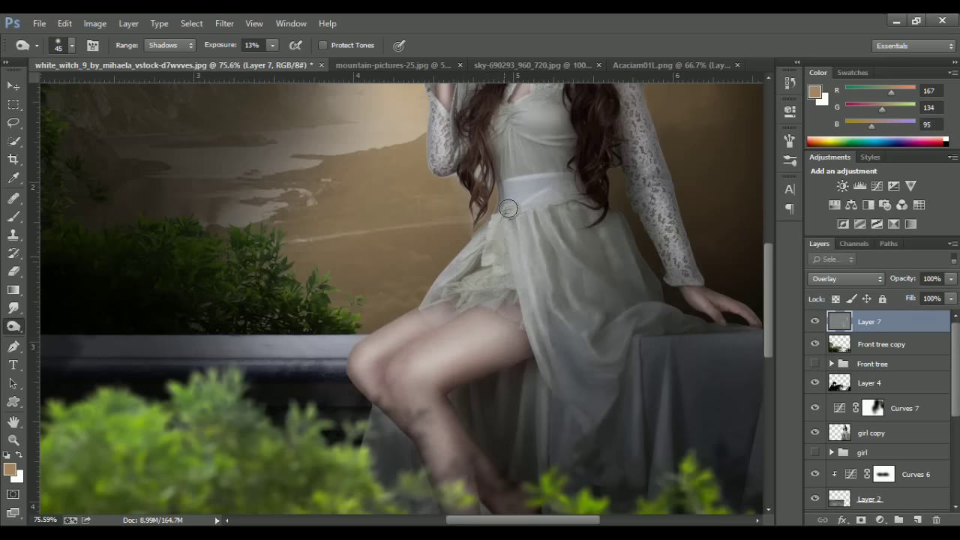
# Toggle Layer 7's visibility off and on to compare the image.
pyautogui.scroll(2, 593, 364)
pyautogui.scroll(3, 600, 365)
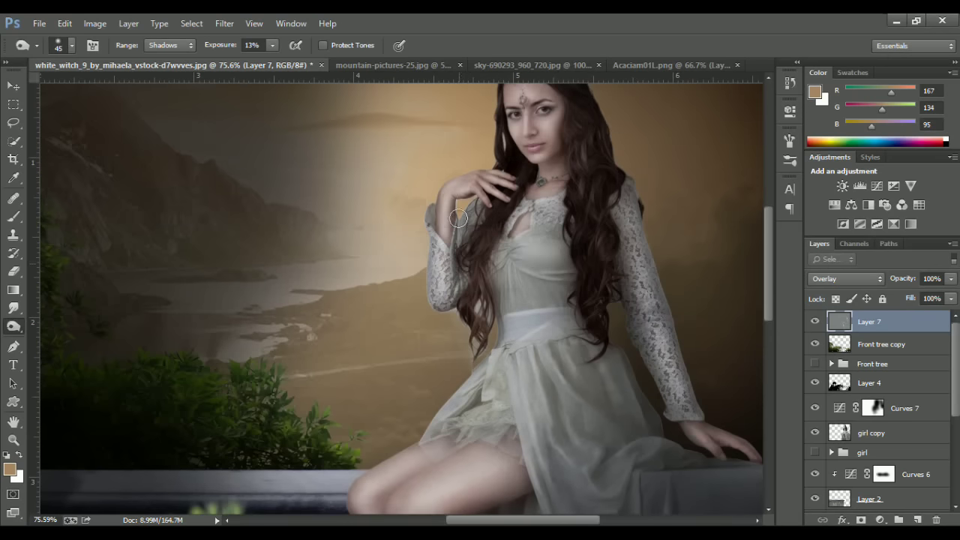
pyautogui.scroll(-3, 583, 171)
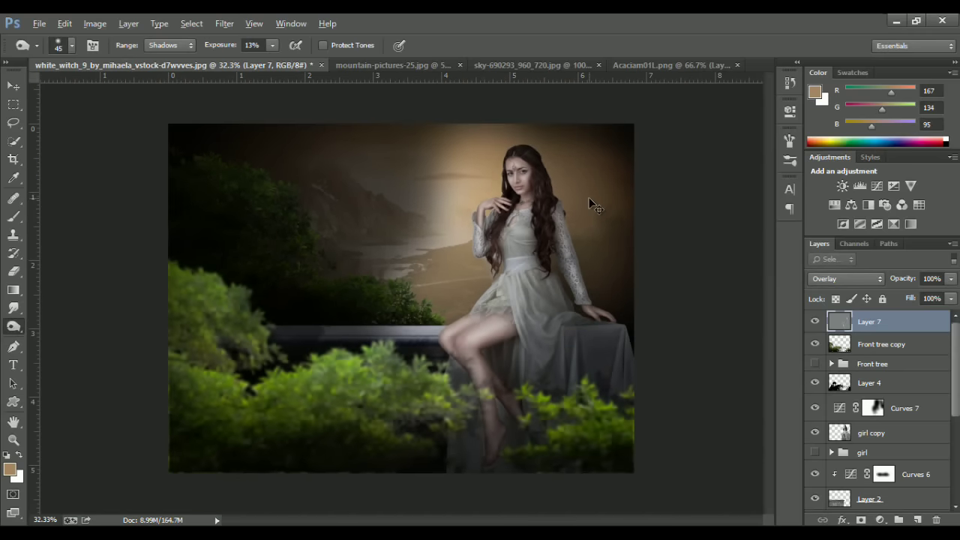
pyautogui.click(815, 321)
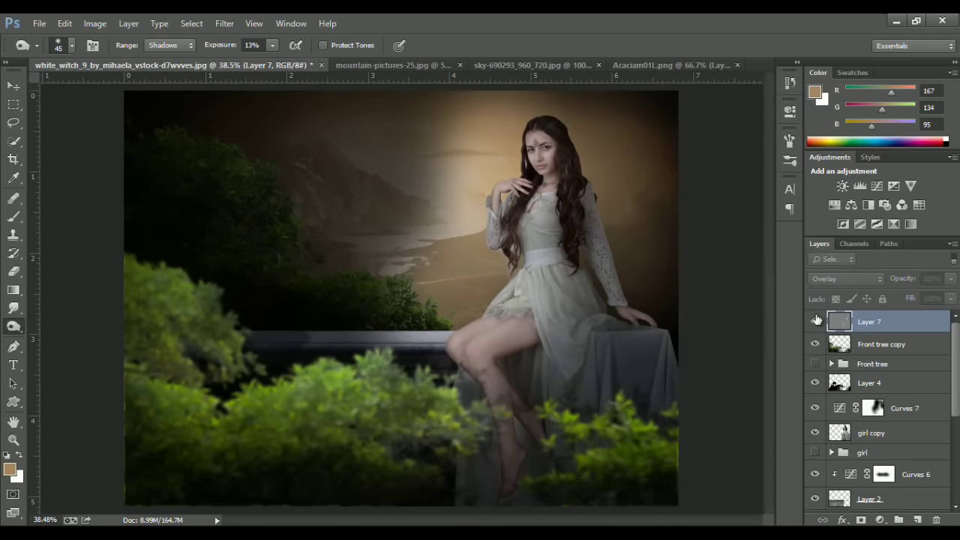
pyautogui.click(815, 321)
pyautogui.scroll(-1, 438, 326)
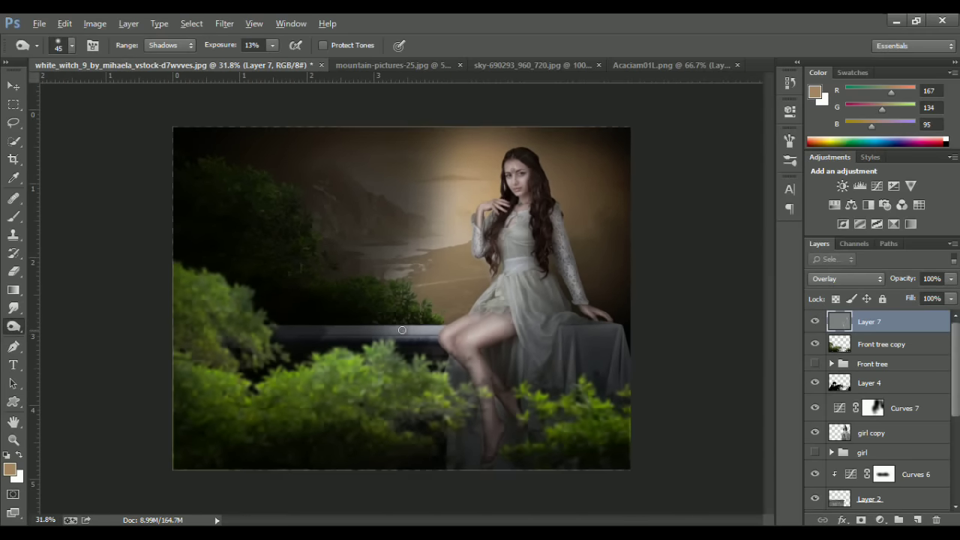
pyautogui.click(13, 86)
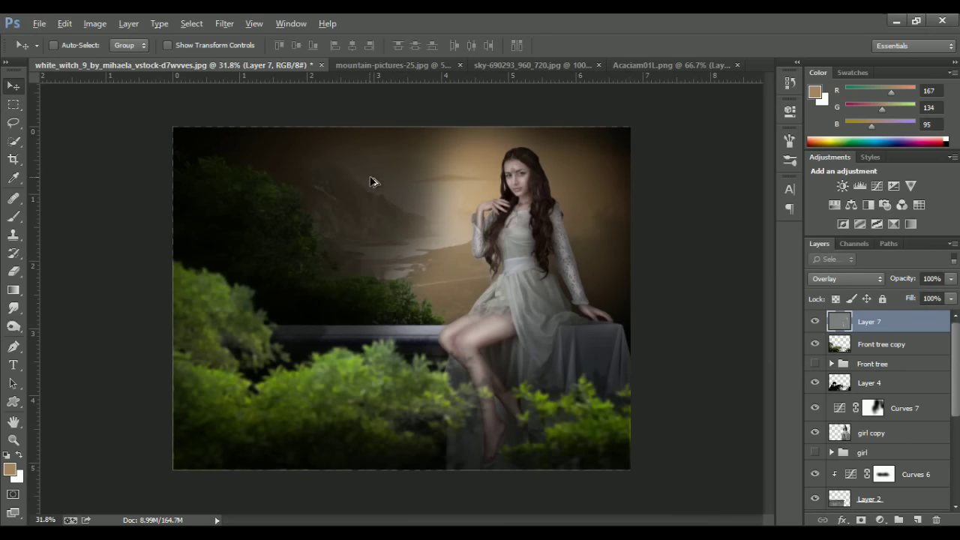
# Scroll the Layers panel and toggle Curves 5 off and on to compare.
pyautogui.scroll(-1, 373, 179)
pyautogui.scroll(1, 373, 179)
pyautogui.scroll(2, 374, 181)
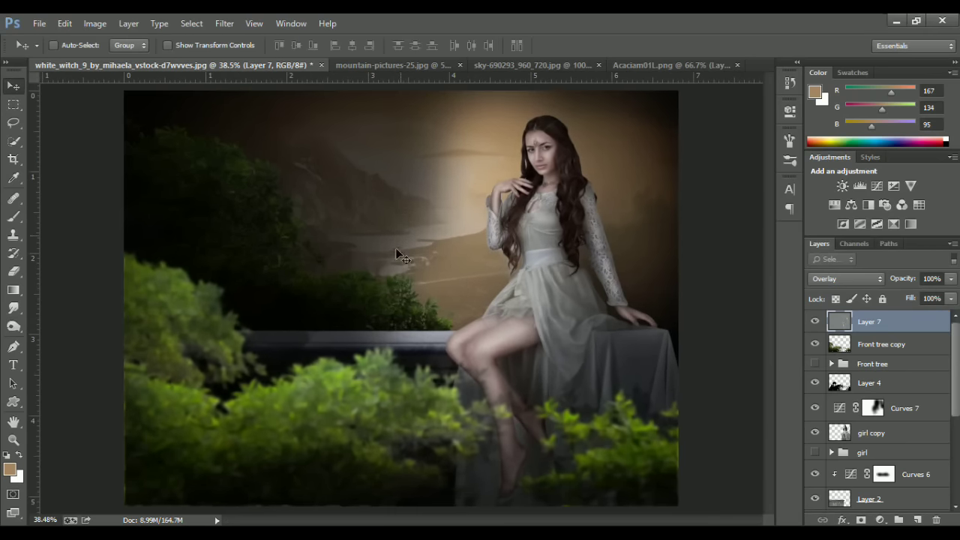
pyautogui.scroll(-5, 858, 401)
pyautogui.scroll(-1, 874, 412)
pyautogui.scroll(-2, 874, 411)
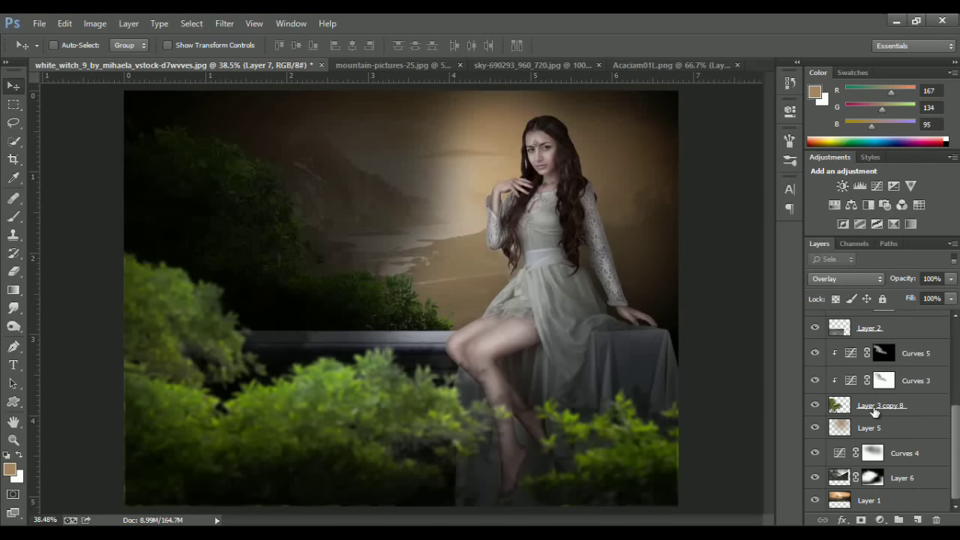
pyautogui.click(817, 355)
pyautogui.click(816, 356)
# Re-enable Curves 3 and paint black on its mask over the mountains with a soft brush.
pyautogui.click(814, 383)
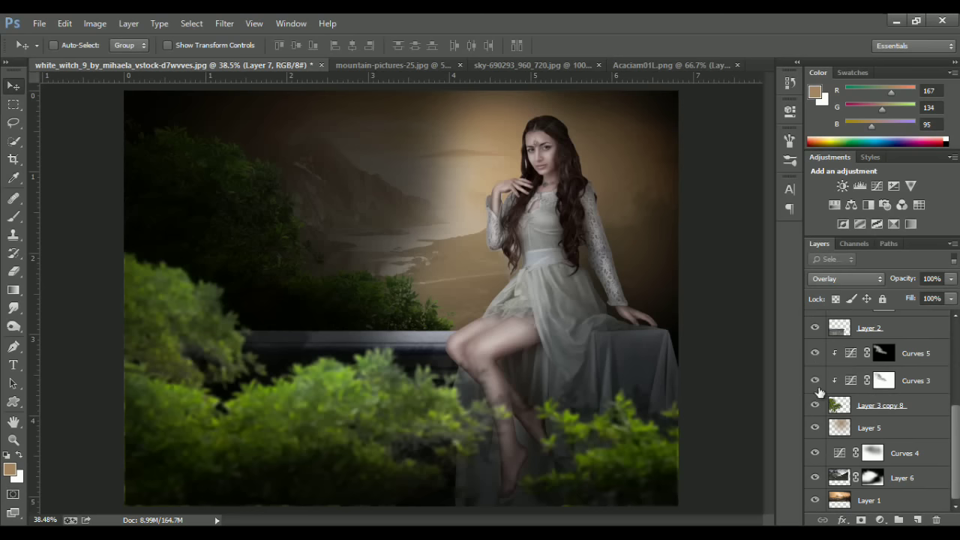
pyautogui.click(884, 381)
pyautogui.press('b')
pyautogui.keyDown('alt'); pyautogui.rightClick(347, 251); pyautogui.keyUp('alt')
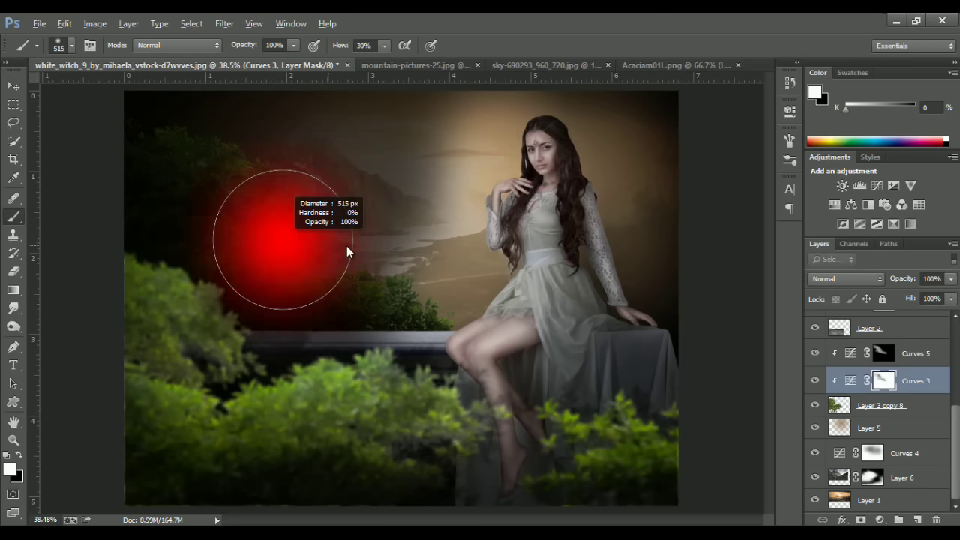
pyautogui.press('x')
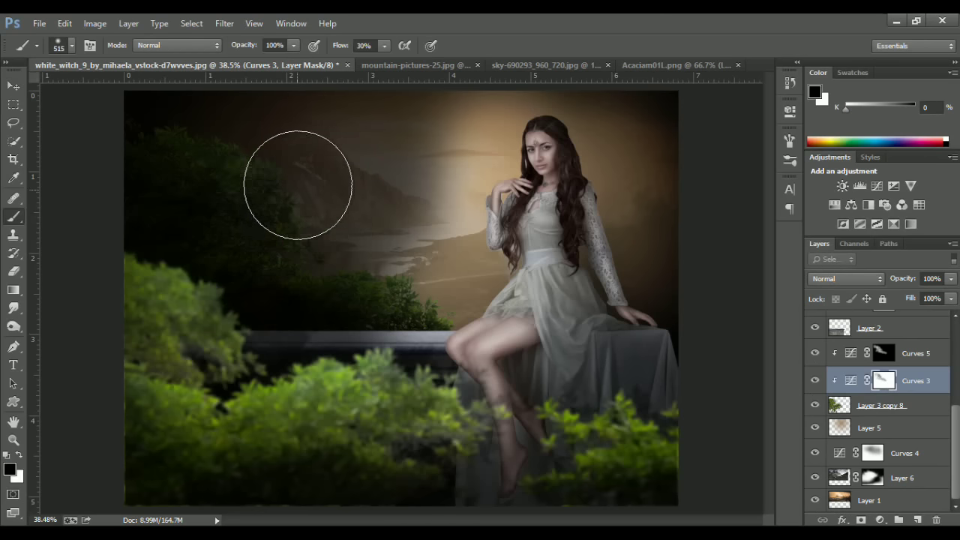
pyautogui.moveTo(298, 185)
pyautogui.mouseDown()
pyautogui.moveTo(259, 150)
pyautogui.moveTo(350, 240)
pyautogui.moveTo(430, 279)
pyautogui.mouseUp()
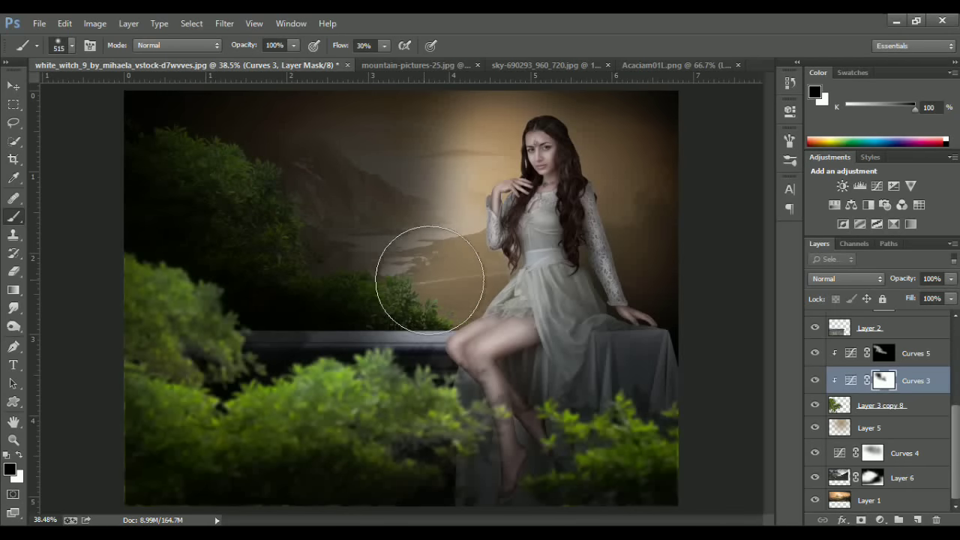
# Select Curves 5's mask, resize the brush and switch to white paint.
pyautogui.click(884, 353)
pyautogui.keyDown('alt'); pyautogui.rightClick(527, 226); pyautogui.keyUp('alt')
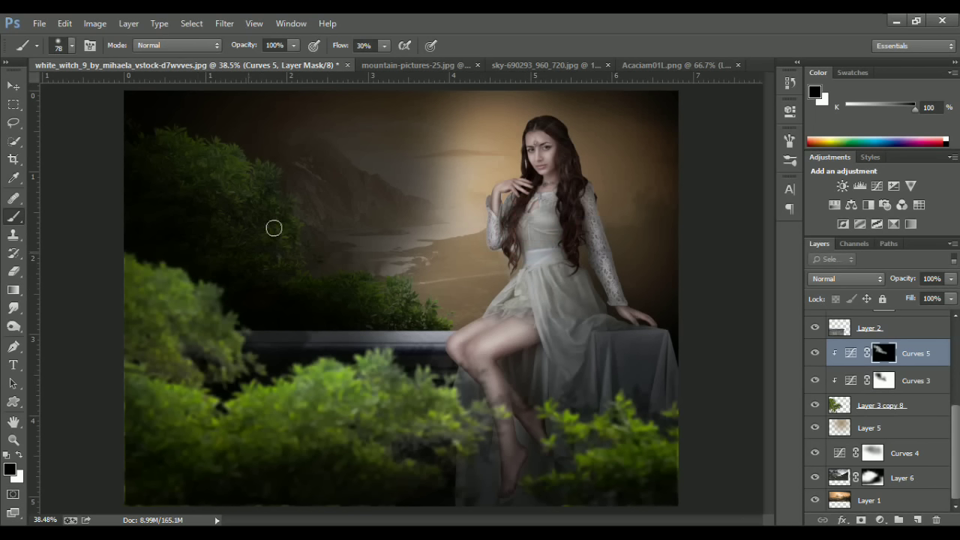
pyautogui.press('x')
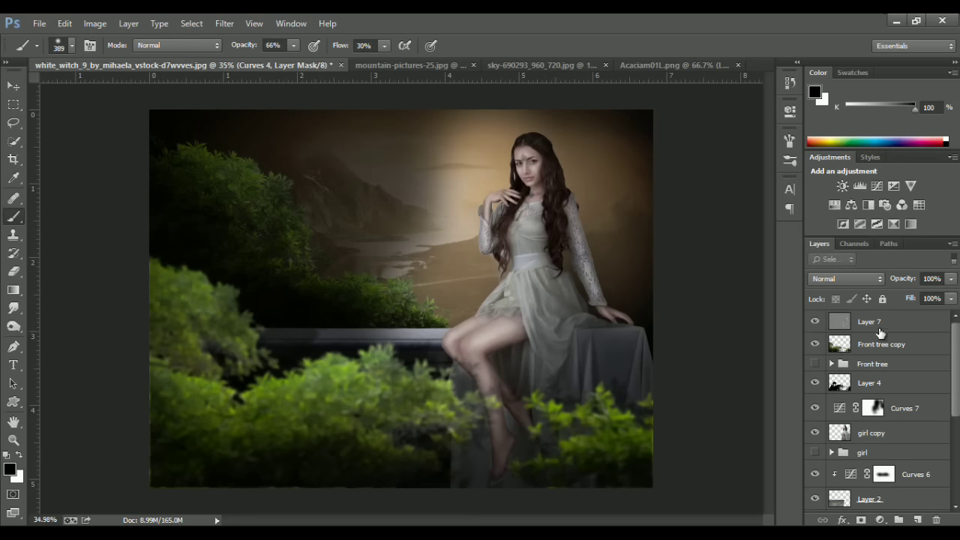
# Add a new layer above Layer 7 and set up the Gradient tool with default black/white colours.
pyautogui.click(879, 328)
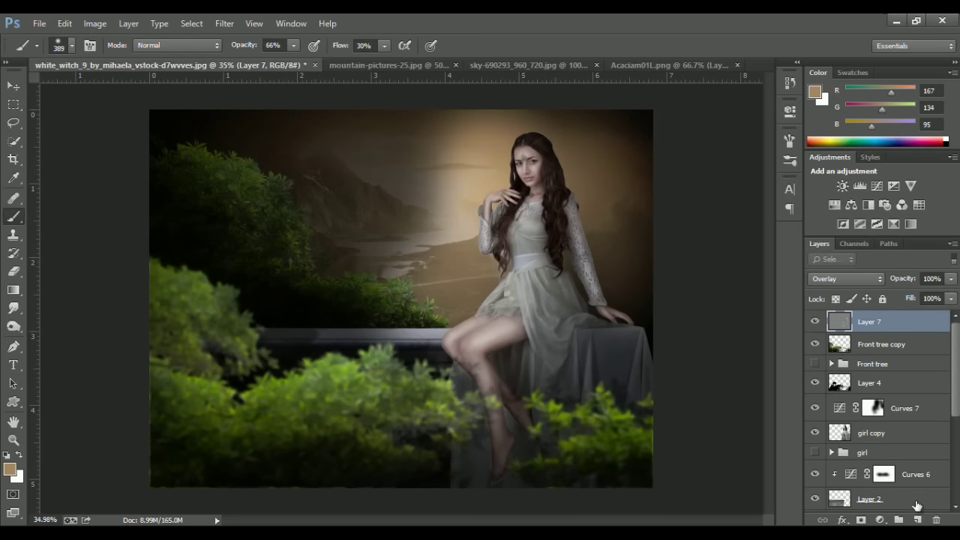
pyautogui.click(917, 520)
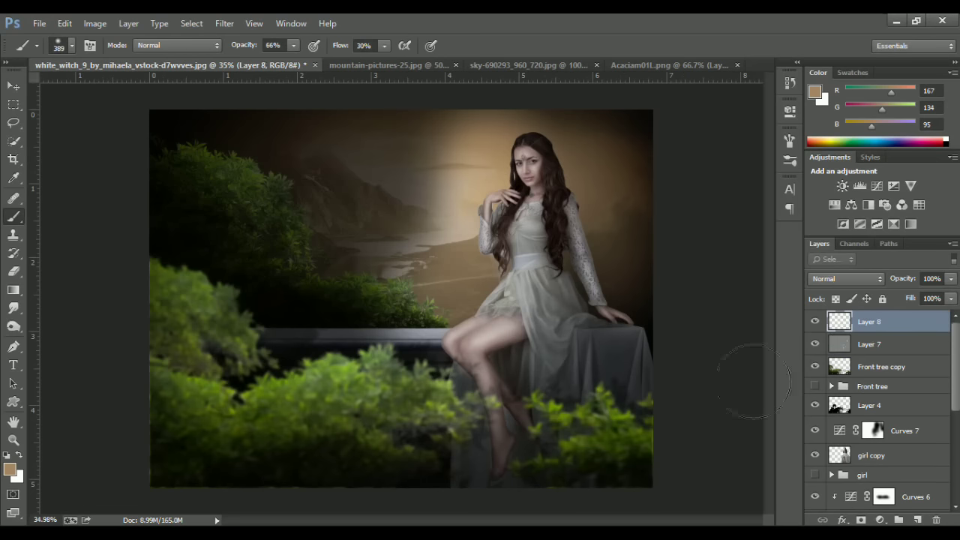
pyautogui.press('g')
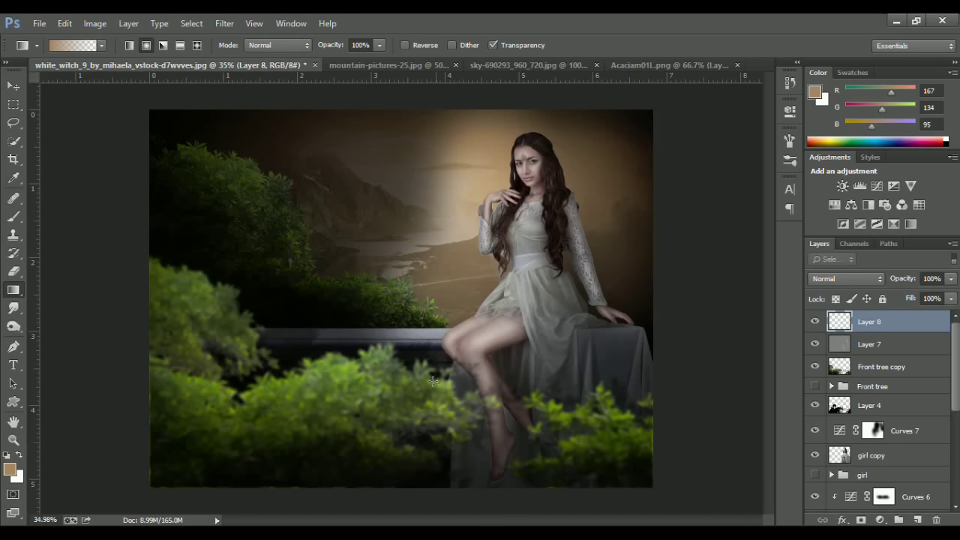
pyautogui.press('x')
pyautogui.press('d')
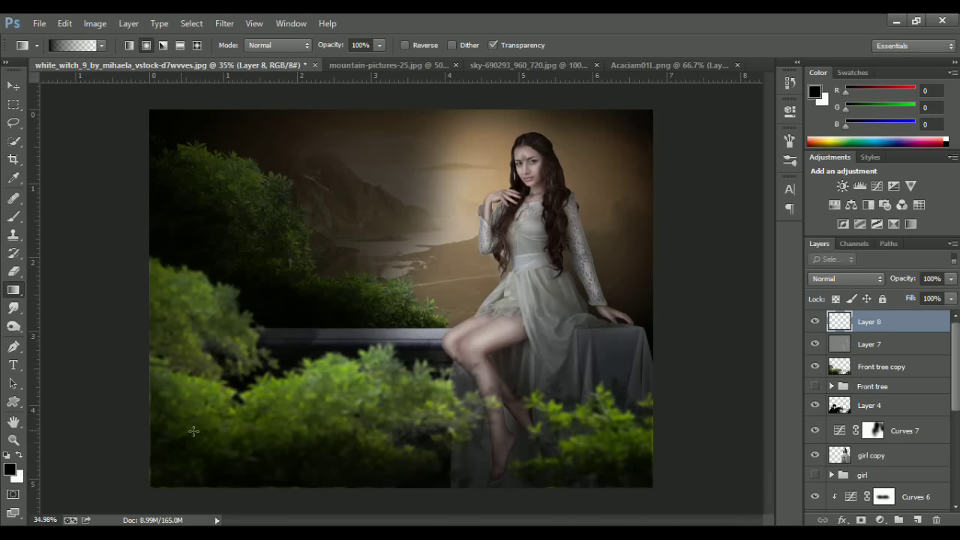
# Darken the lower-left foliage with a black gradient and set Layer 8 to 57% opacity.
pyautogui.moveTo(338, 506); pyautogui.dragTo(339, 398)
pyautogui.hotkey('ctrl', 'z')
pyautogui.moveTo(109, 501); pyautogui.dragTo(314, 353)
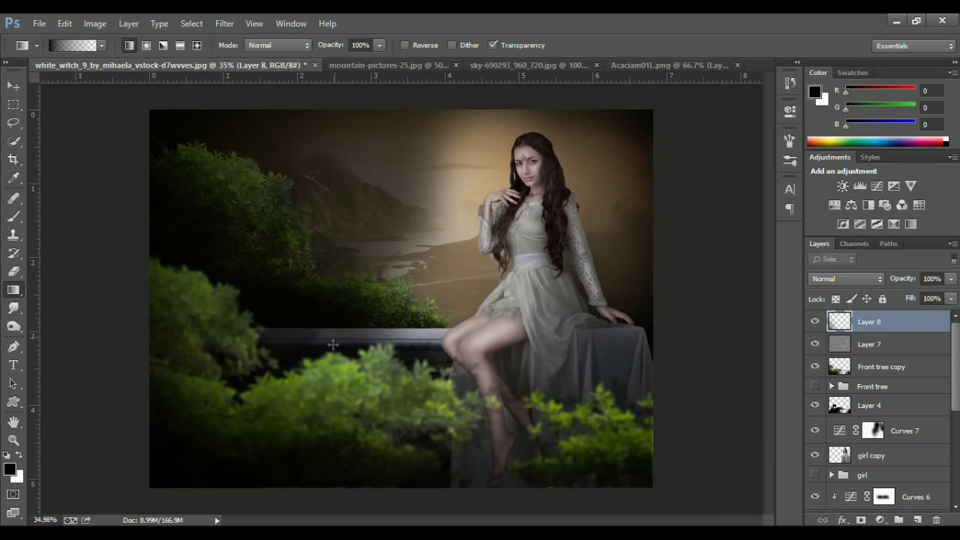
pyautogui.hotkey('ctrl', 'z')
pyautogui.moveTo(172, 483); pyautogui.dragTo(433, 354)
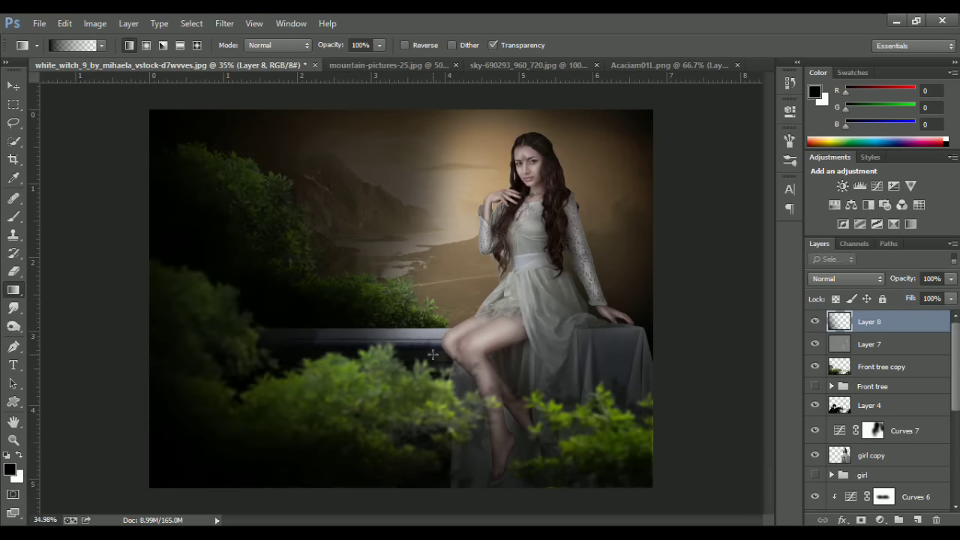
pyautogui.moveTo(904, 284); pyautogui.dragTo(877, 285)
# Add a new layer above Layer 8 and pick a bright yellow foreground colour.
pyautogui.press('v')
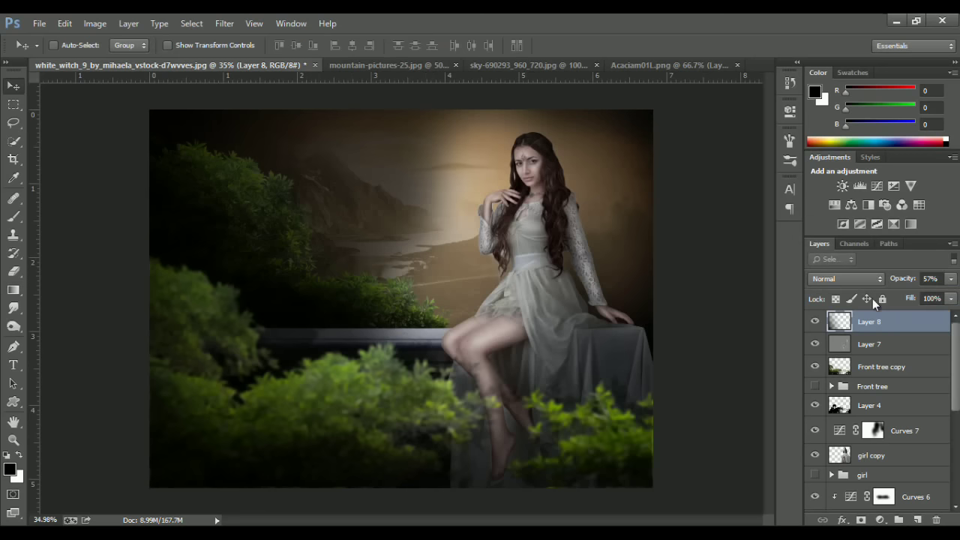
pyautogui.click(918, 519)
pyautogui.press('b')
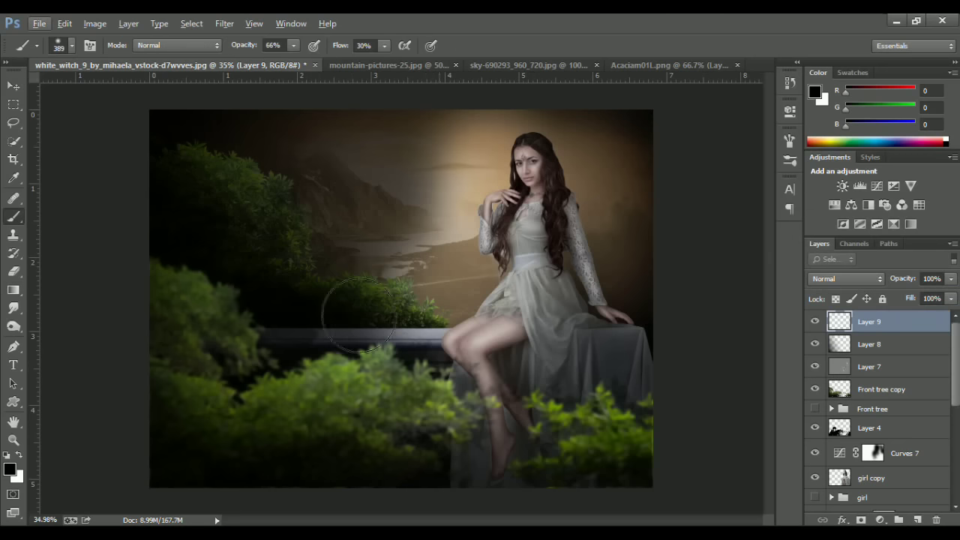
pyautogui.click(10, 469)
pyautogui.moveTo(892, 279); pyautogui.dragTo(893, 287)
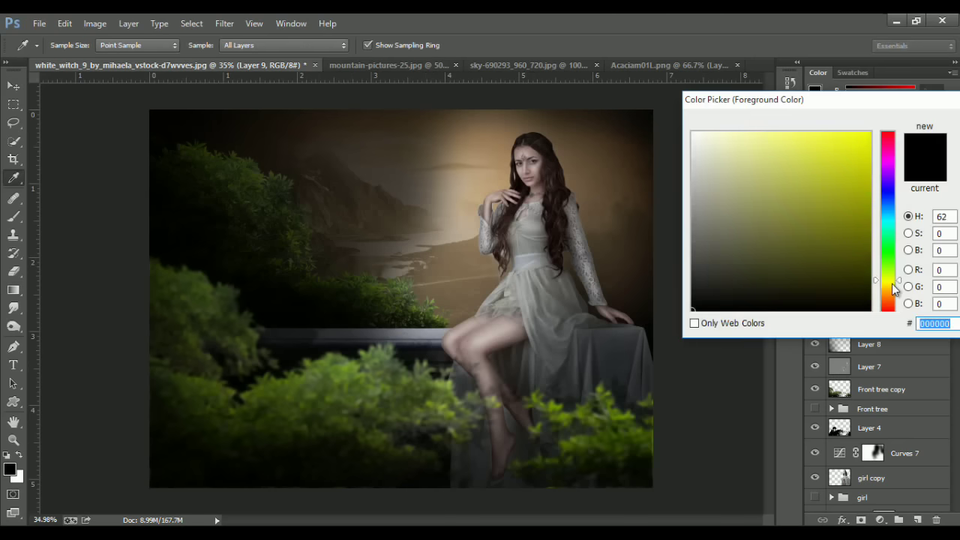
pyautogui.moveTo(754, 173)
pyautogui.mouseDown()
pyautogui.moveTo(765, 137)
pyautogui.moveTo(871, 133)
pyautogui.mouseUp()
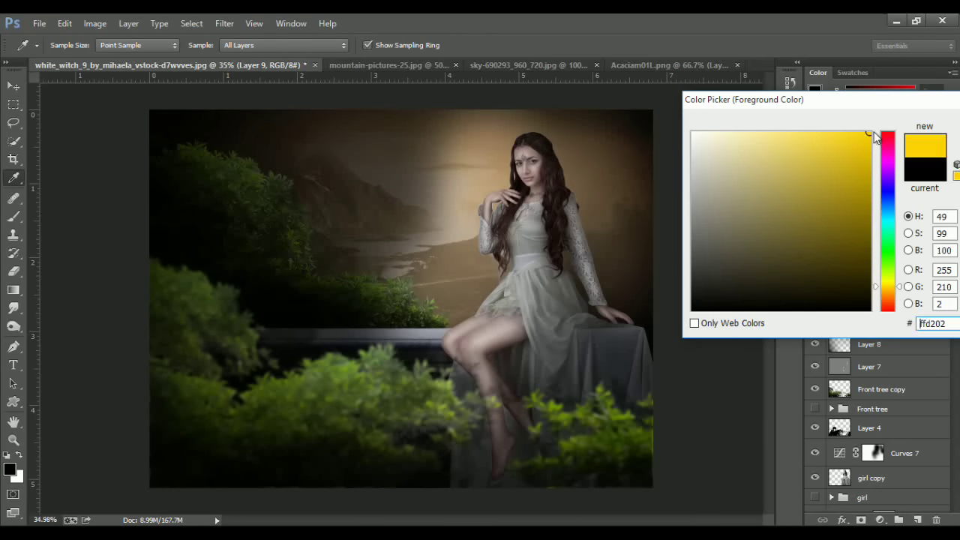
pyautogui.press('Return')
# Paint a large yellow sun glow in the sky and blend the layer in Screen mode.
pyautogui.press('b')
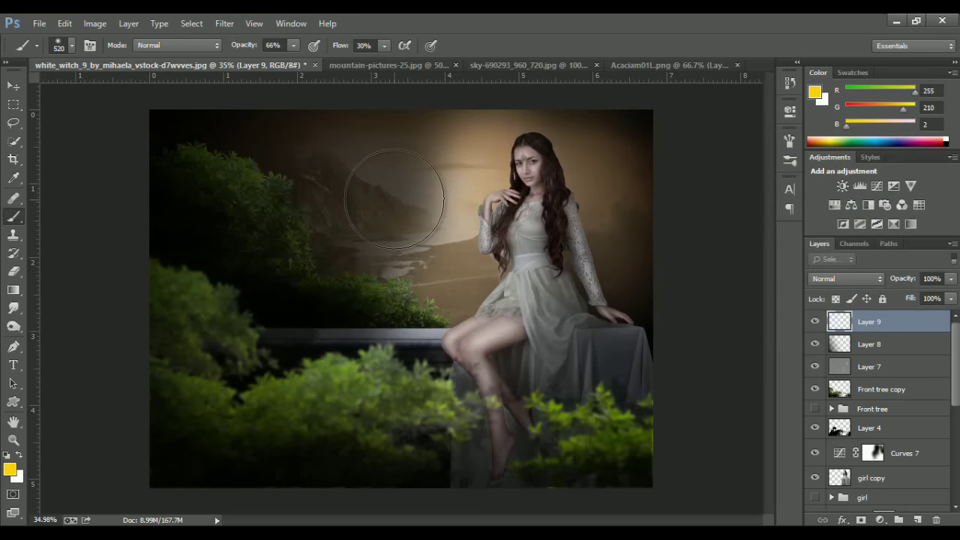
pyautogui.press('[')
pyautogui.press('[')
pyautogui.press('[')
pyautogui.moveTo(394, 189); pyautogui.dragTo(390, 193)
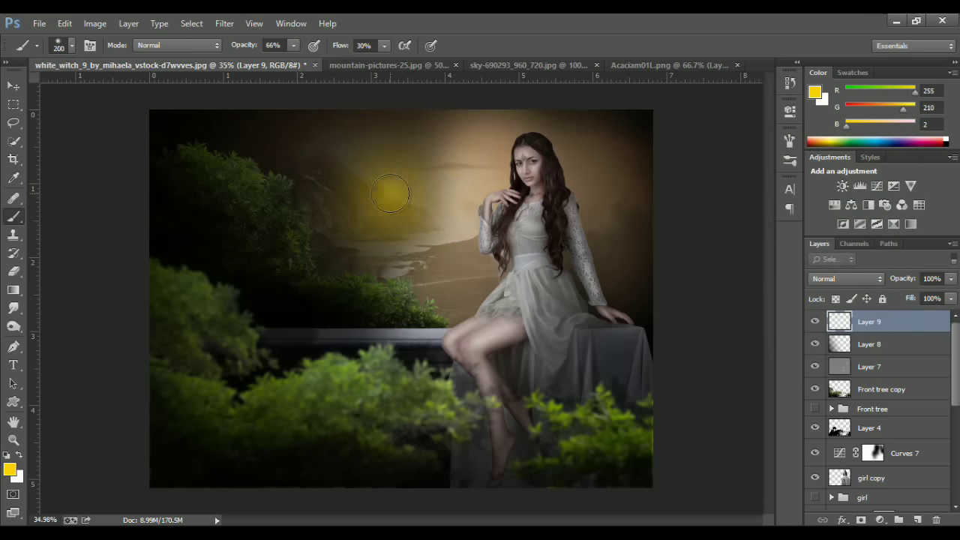
pyautogui.press(']')
pyautogui.press(']')
pyautogui.press(']')
pyautogui.click(390, 194)
pyautogui.press(']')
pyautogui.press(']')
pyautogui.press(']')
pyautogui.press(']')
pyautogui.press(']')
pyautogui.press(']')
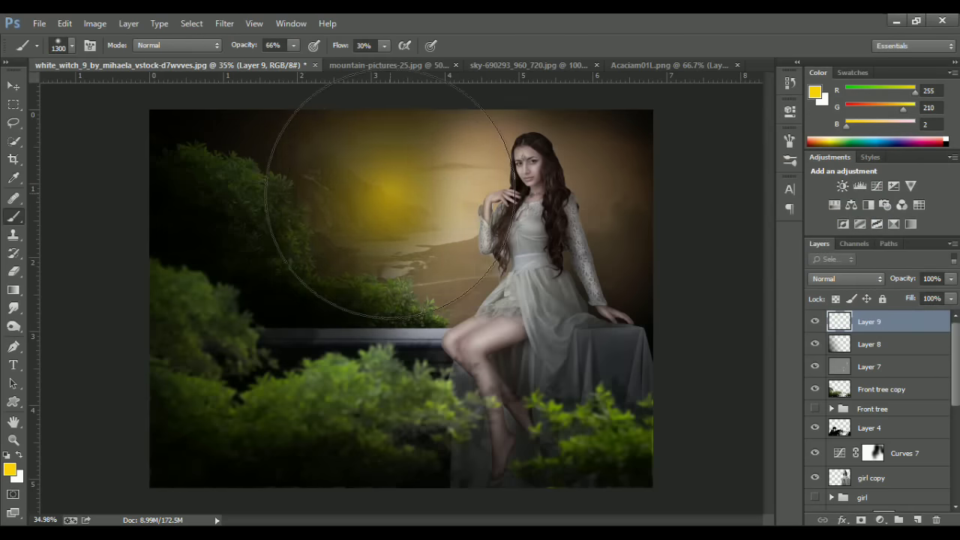
pyautogui.click(390, 195)
pyautogui.click(847, 278)
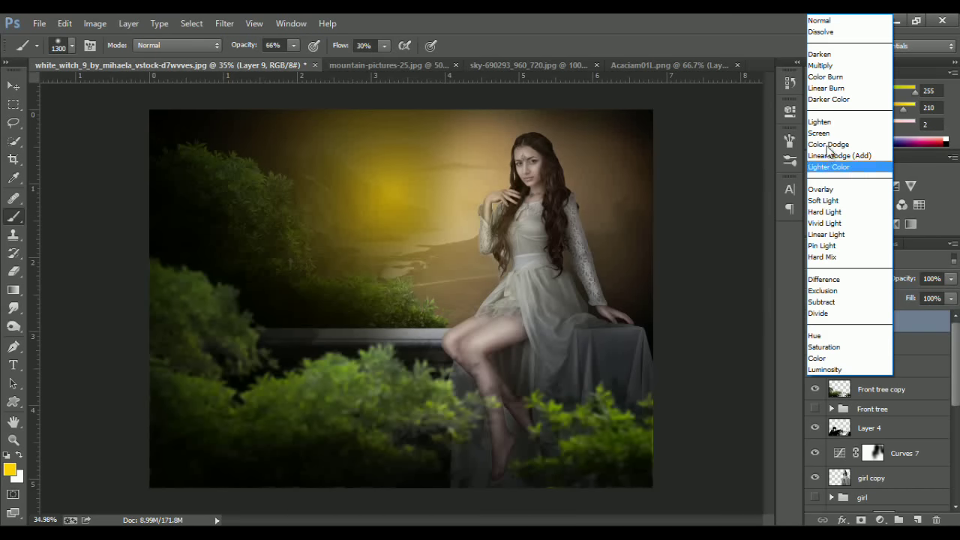
pyautogui.click(830, 133)
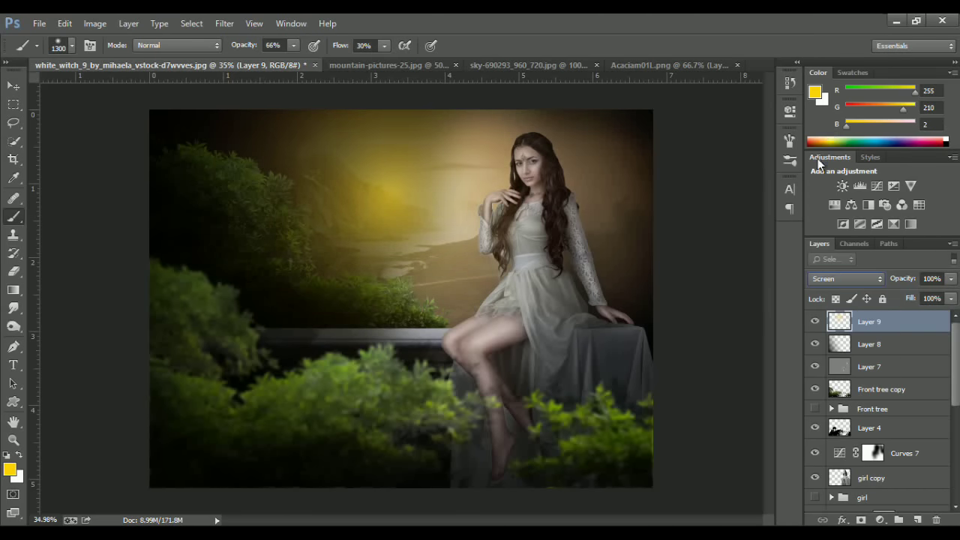
# Reposition the glow and scale it up across the whole image.
pyautogui.click(12, 85)
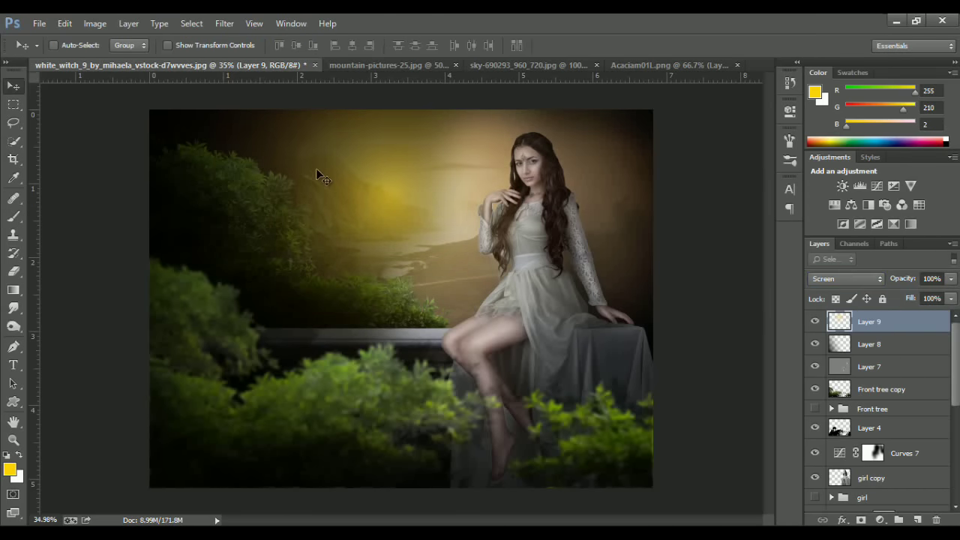
pyautogui.moveTo(316, 168); pyautogui.dragTo(339, 162)
pyautogui.hotkey('ctrl', 't')
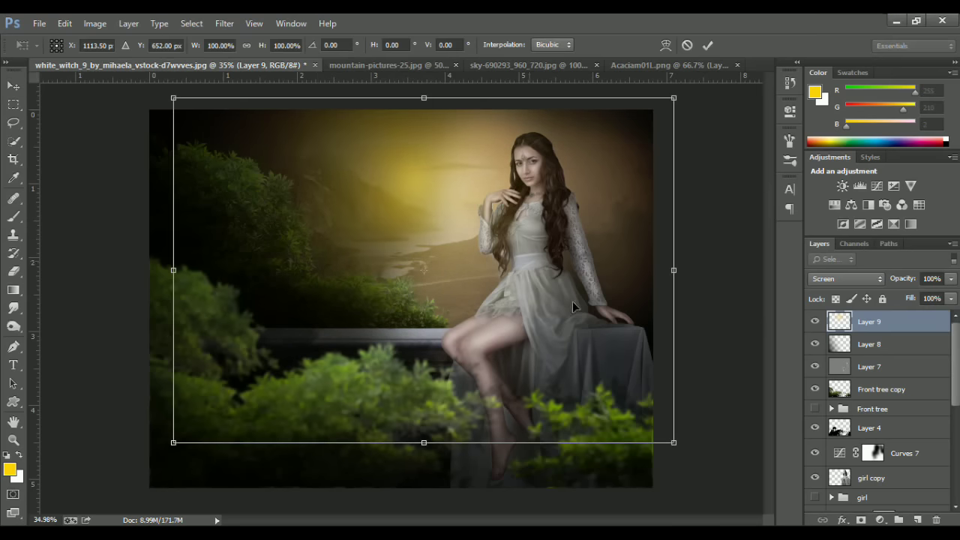
pyautogui.moveTo(666, 441); pyautogui.dragTo(758, 503)
pyautogui.press('Return')
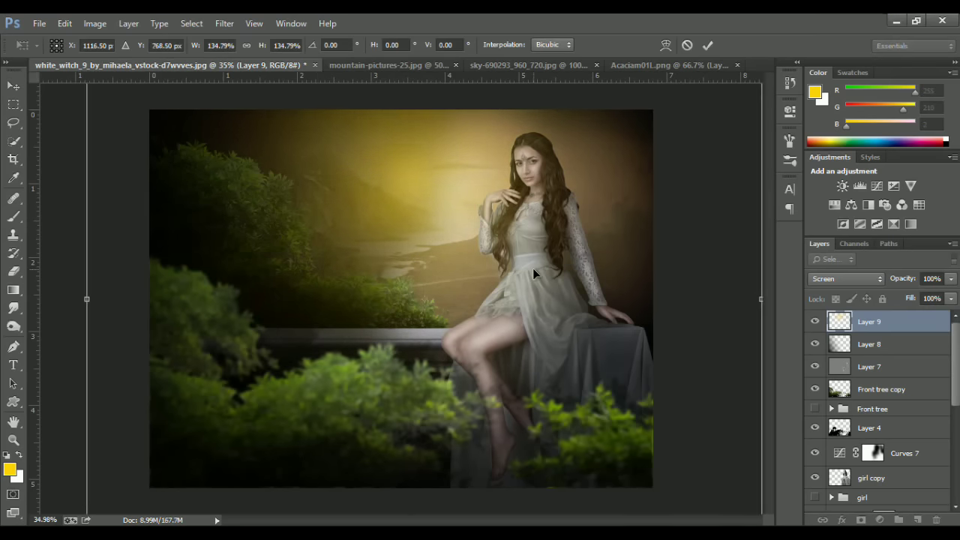
# Mute the glow with Hue/Saturation: Saturation -47, Lightness +54.
pyautogui.hotkey('ctrl', 'u')
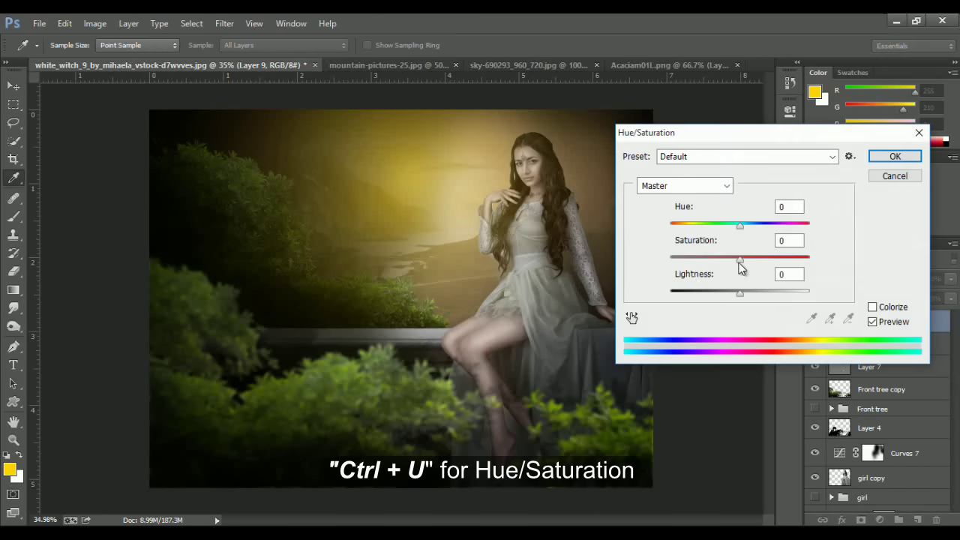
pyautogui.moveTo(740, 259); pyautogui.dragTo(707, 260)
pyautogui.moveTo(741, 294)
pyautogui.mouseDown()
pyautogui.moveTo(812, 293)
pyautogui.moveTo(781, 294)
pyautogui.mouseUp()
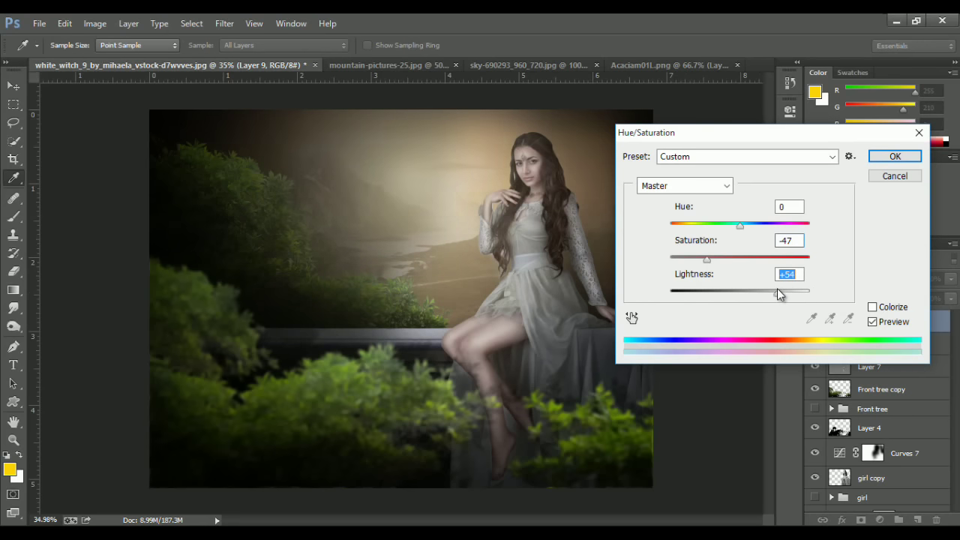
pyautogui.press('Return')
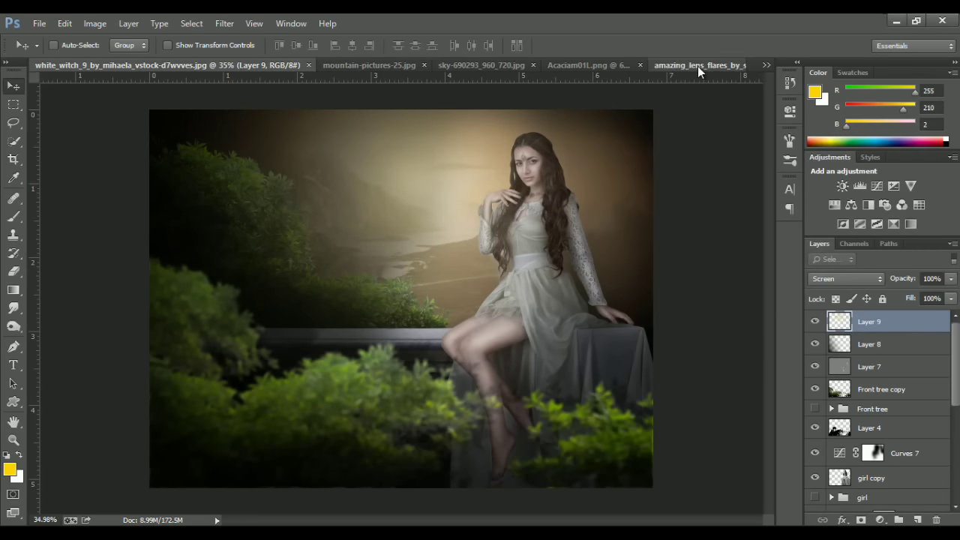
# Switch to the amazing_lens_flares image and navigate to the top flare.
pyautogui.click(694, 66)
pyautogui.scroll(1, 432, 411)
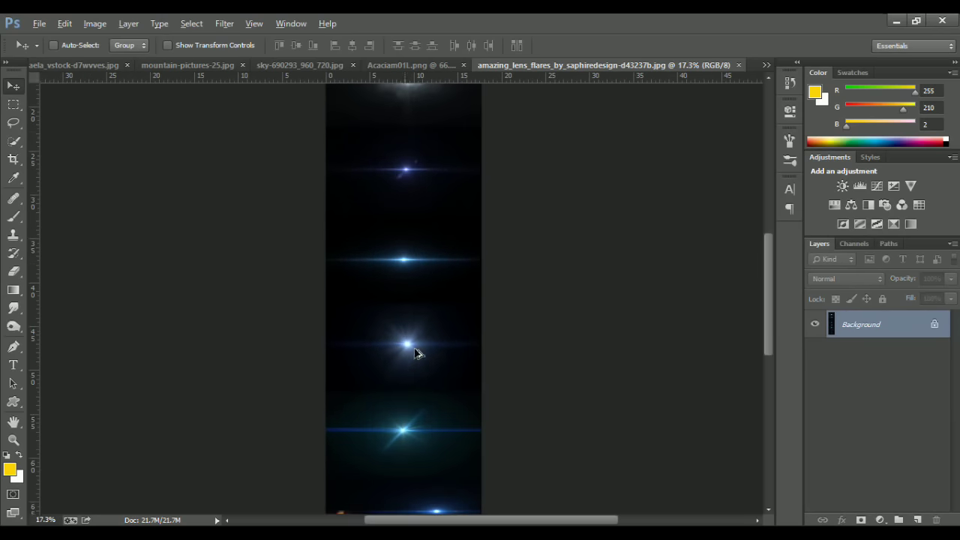
pyautogui.scroll(2, 415, 350)
pyautogui.scroll(3, 426, 339)
pyautogui.scroll(2, 306, 167)
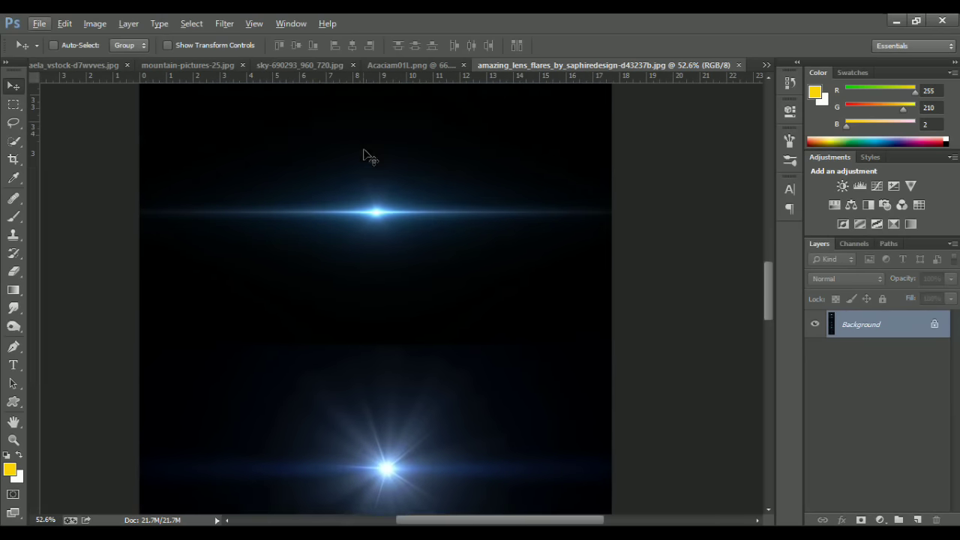
pyautogui.scroll(-3, 369, 155)
pyautogui.scroll(-3, 385, 195)
pyautogui.scroll(-3, 407, 191)
pyautogui.moveTo(421, 164); pyautogui.dragTo(415, 207)
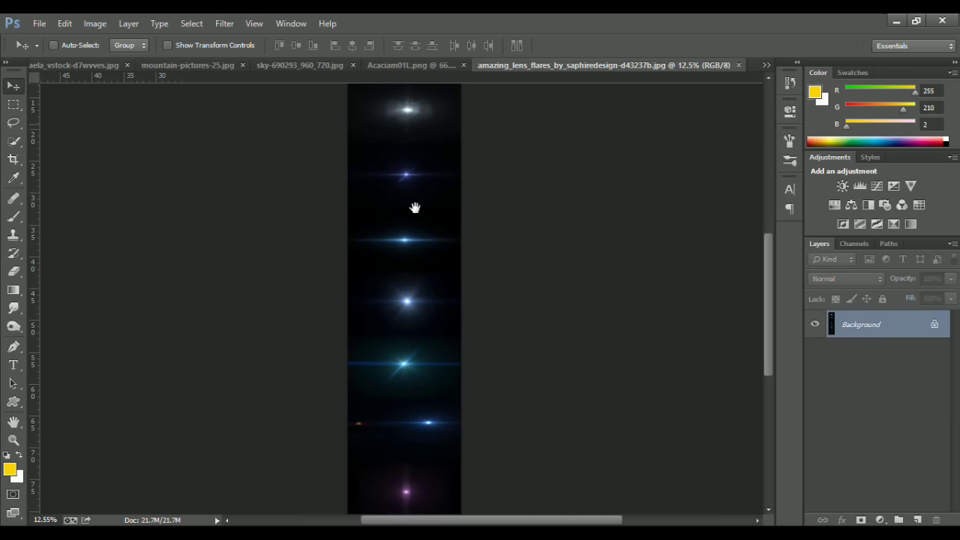
pyautogui.scroll(5, 415, 208)
# Marquee-select the top flare and paste it into the witch composite as a new layer.
pyautogui.press('m')
pyautogui.moveTo(180, 150); pyautogui.dragTo(643, 328)
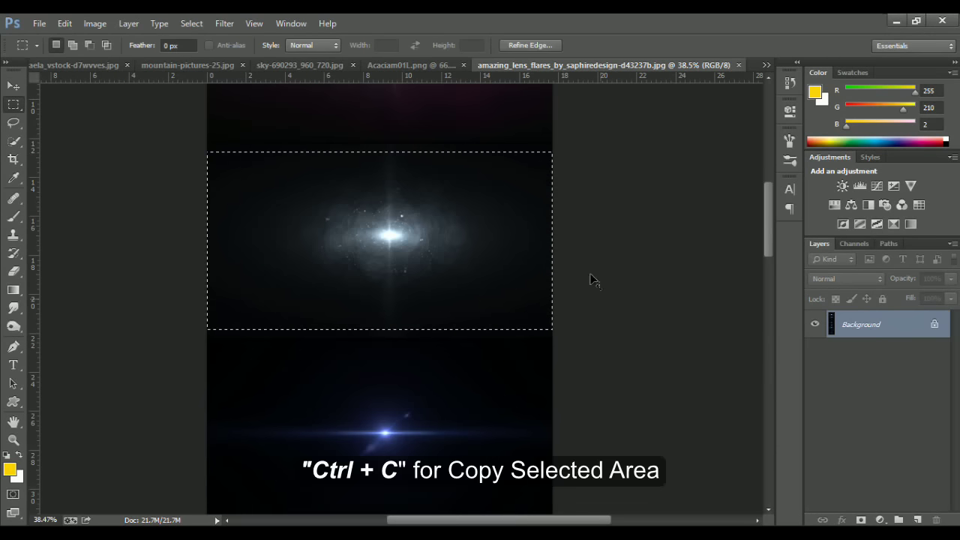
pyautogui.click(98, 64)
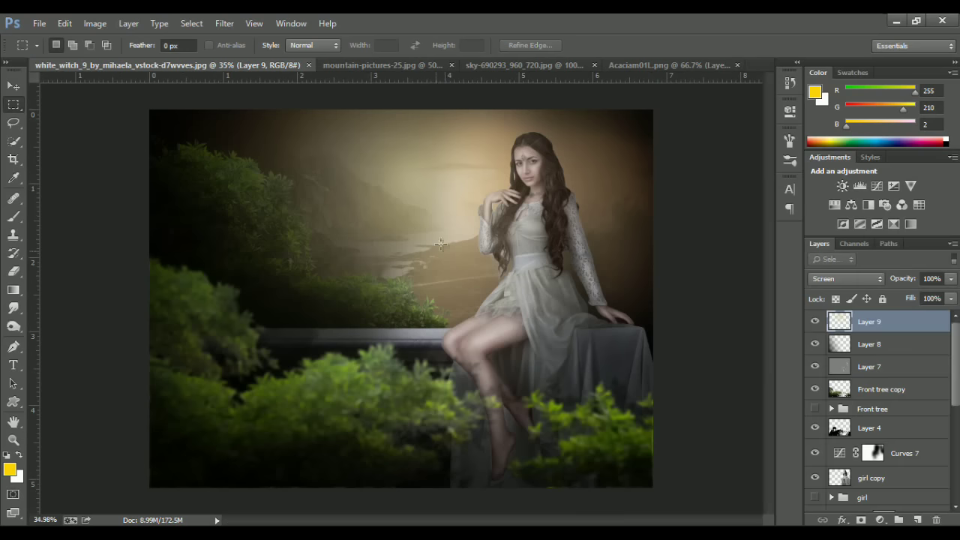
pyautogui.hotkey('ctrl', 'v')
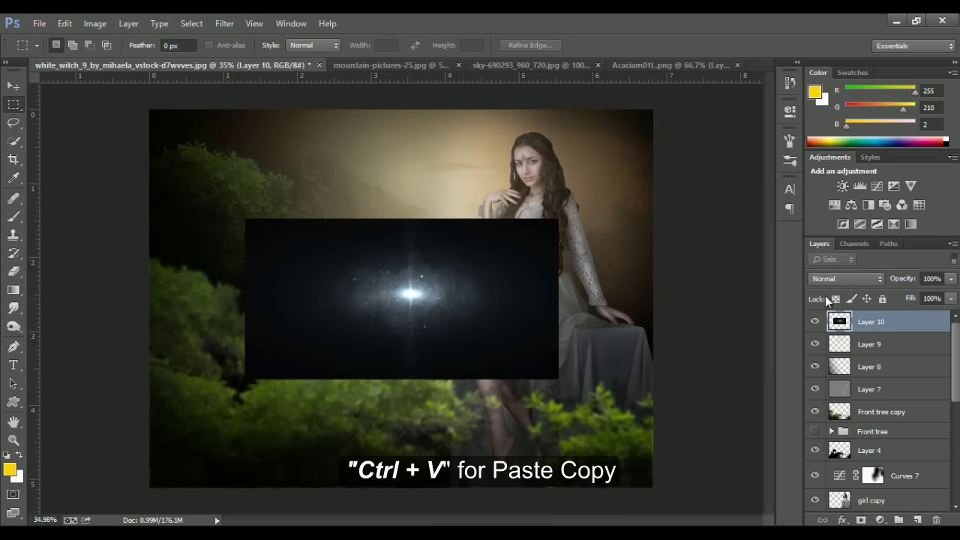
# Set Layer 10 to Screen, move it up toward the sun and enlarge it to about 166%.
pyautogui.click(840, 279)
pyautogui.click(826, 146)
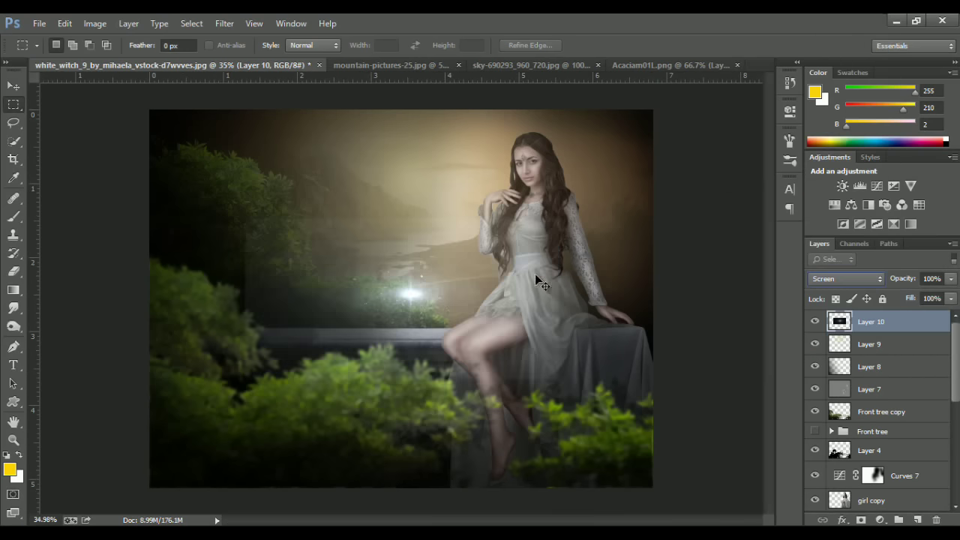
pyautogui.hotkey('ctrl', 't')
pyautogui.moveTo(450, 292); pyautogui.dragTo(454, 198)
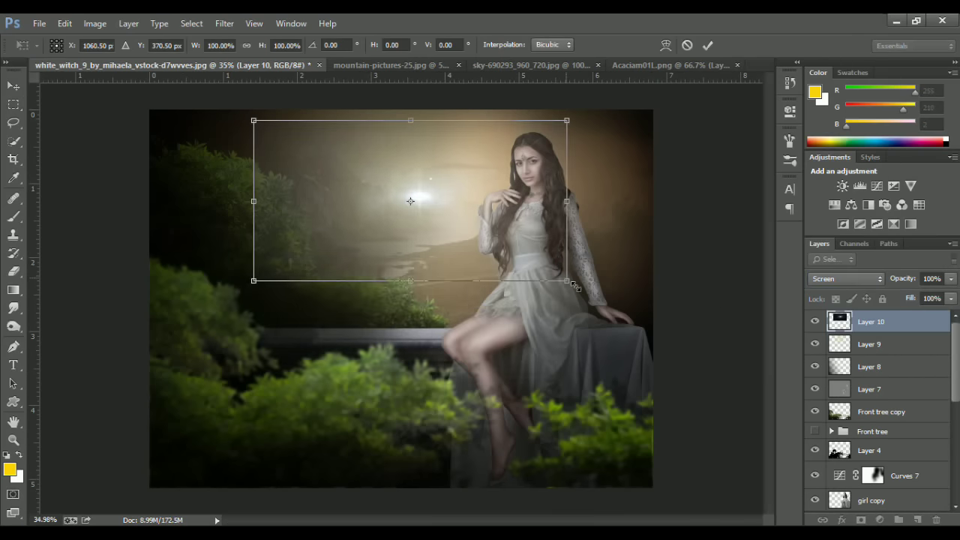
pyautogui.moveTo(575, 285); pyautogui.dragTo(676, 318)
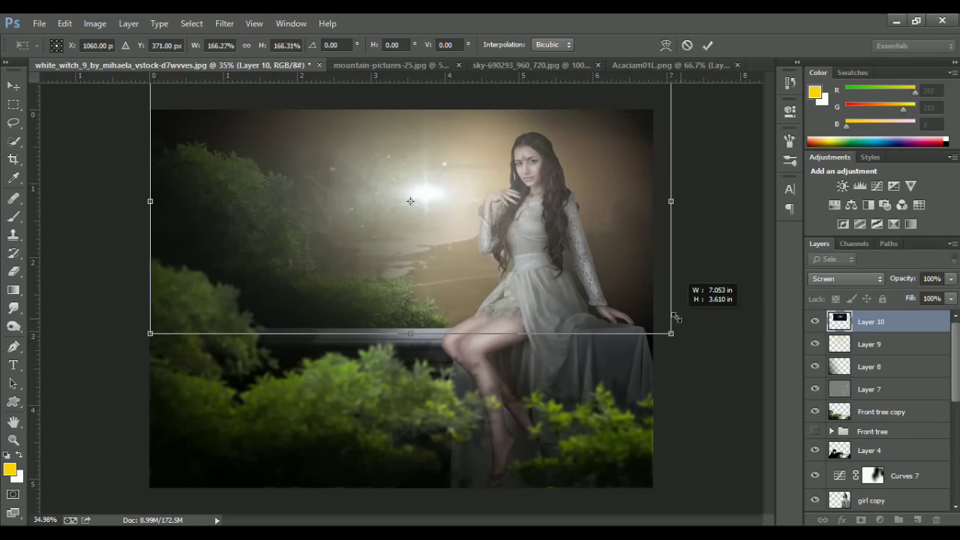
pyautogui.doubleClick(480, 229)
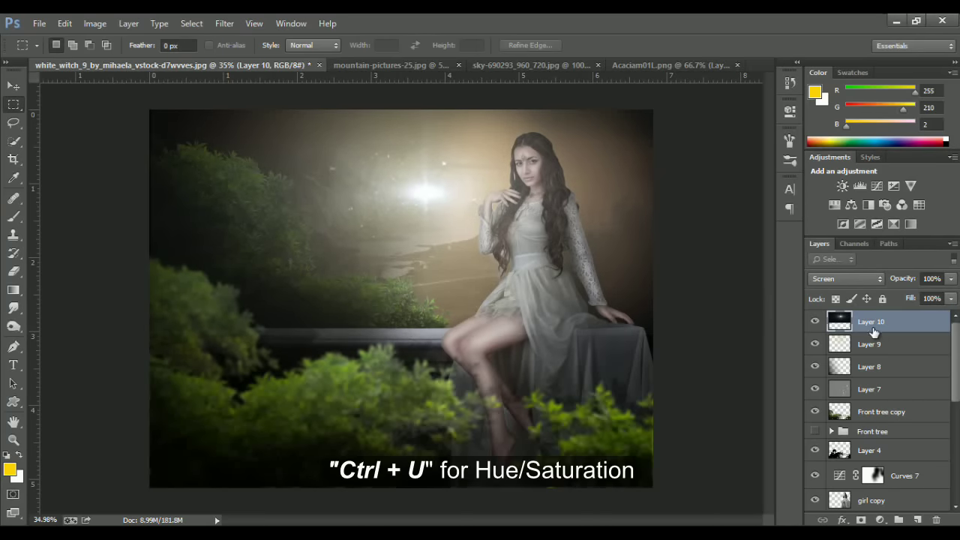
# Recolour the flare with Hue/Saturation to hue -178, lowering saturation and tweaking lightness.
pyautogui.hotkey('ctrl', 'u')
pyautogui.moveTo(747, 228); pyautogui.dragTo(685, 241)
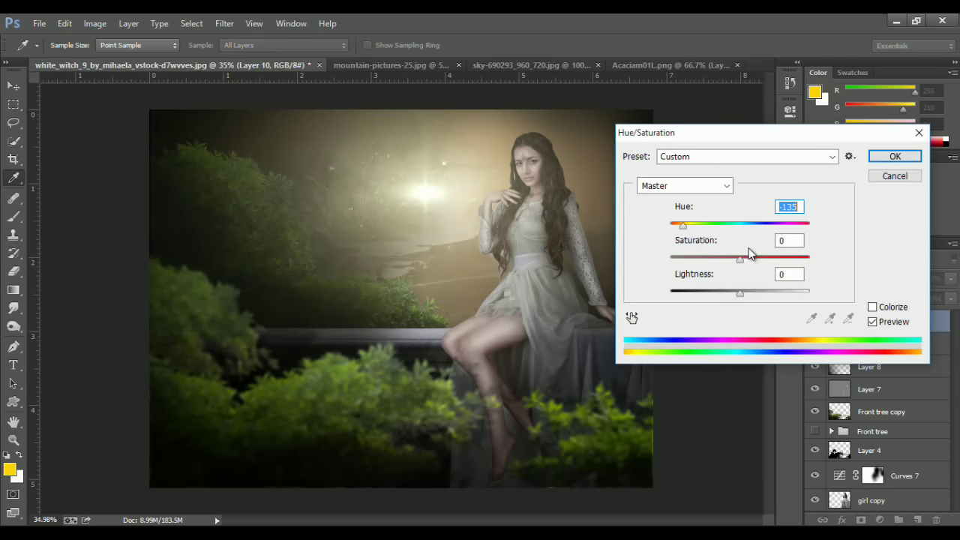
pyautogui.moveTo(778, 262)
pyautogui.mouseDown()
pyautogui.moveTo(760, 264)
pyautogui.moveTo(791, 259)
pyautogui.mouseUp()
pyautogui.moveTo(682, 225); pyautogui.dragTo(672, 227)
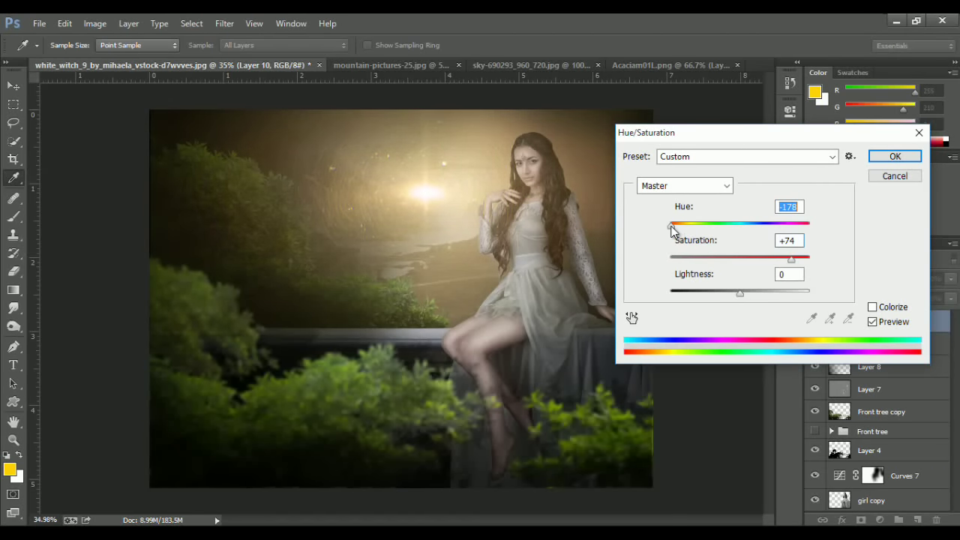
pyautogui.moveTo(734, 258); pyautogui.dragTo(755, 259)
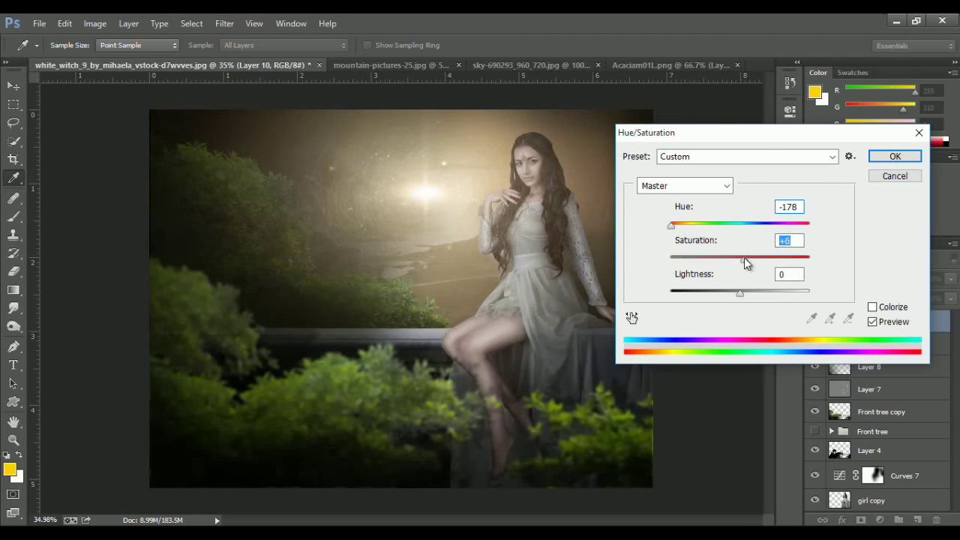
pyautogui.moveTo(735, 291)
pyautogui.mouseDown()
pyautogui.moveTo(755, 291)
pyautogui.moveTo(740, 298)
pyautogui.mouseUp()
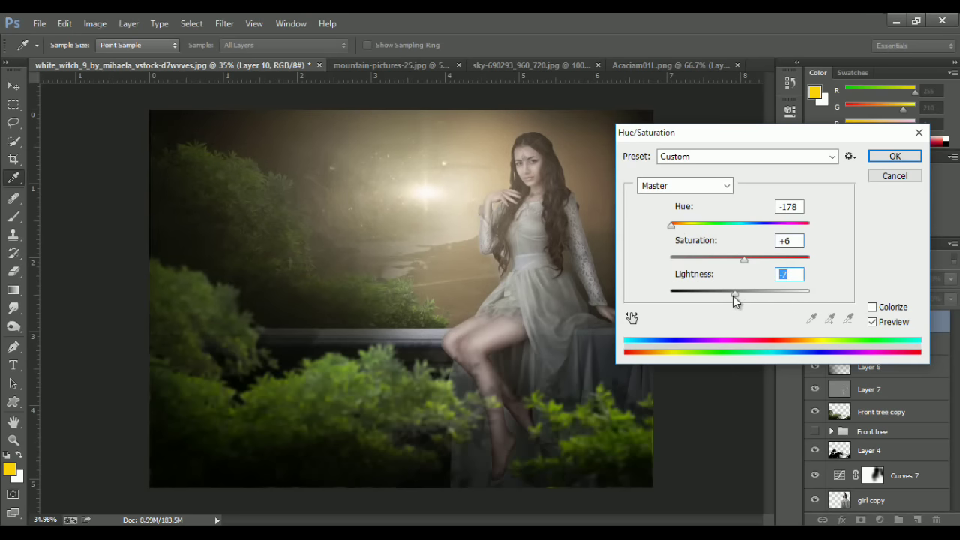
pyautogui.press('Return')
# Lower Layer 10's opacity to 54% and move Layer 9 above it.
pyautogui.press('m')
pyautogui.moveTo(890, 278); pyautogui.dragTo(870, 280)
pyautogui.press('Return')
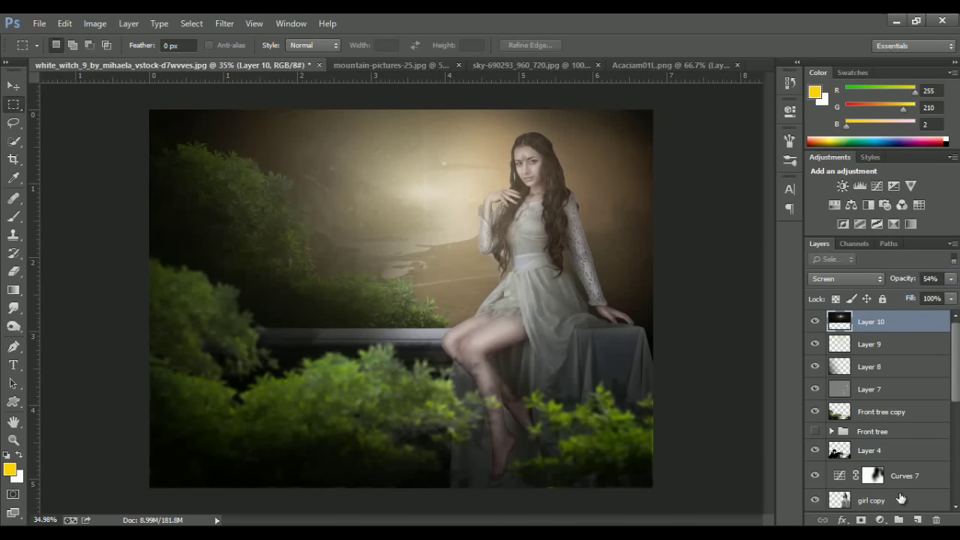
pyautogui.moveTo(870, 344); pyautogui.dragTo(880, 316)
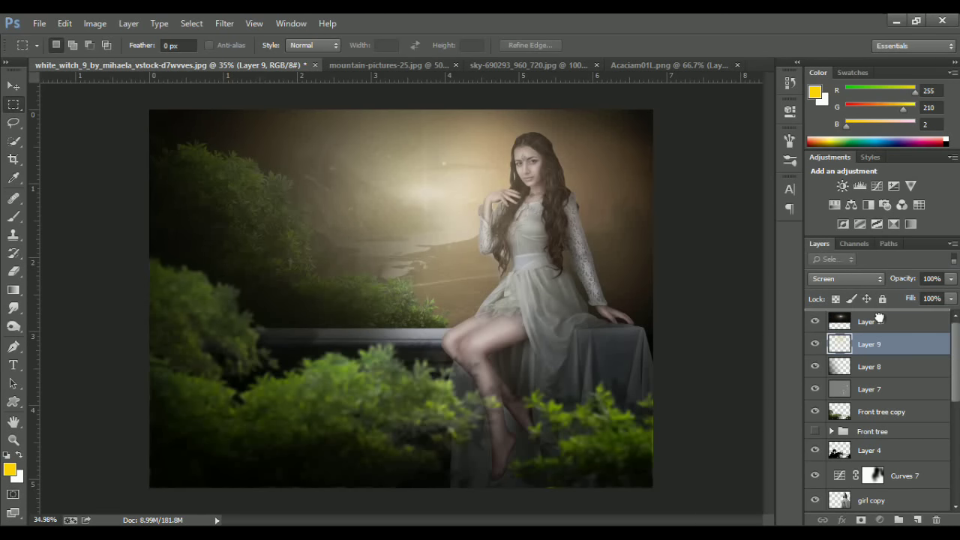
# Try Overlay, Lighter Color and Color Dodge blend modes on Layer 9, then reselect it.
pyautogui.click(878, 282)
pyautogui.click(841, 196)
pyautogui.press('Up')
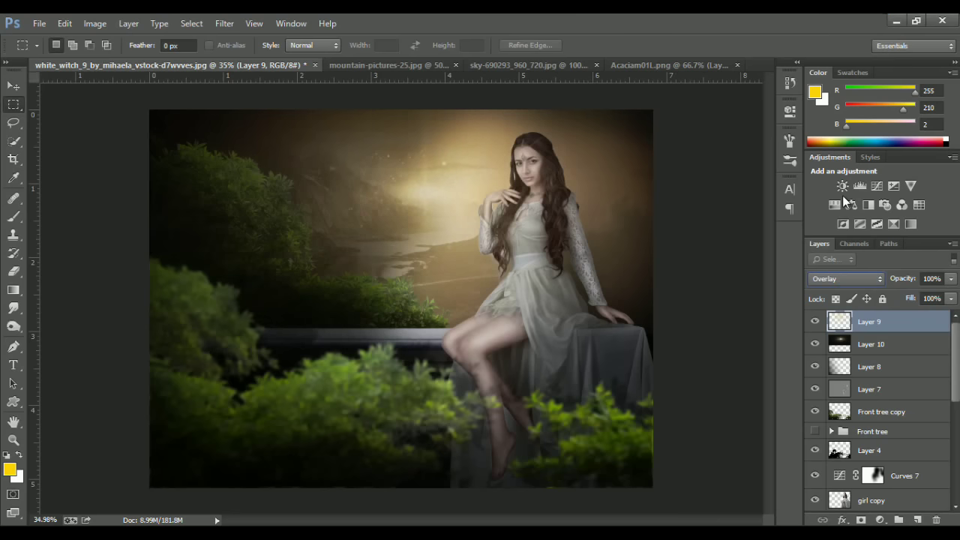
pyautogui.press('Up')
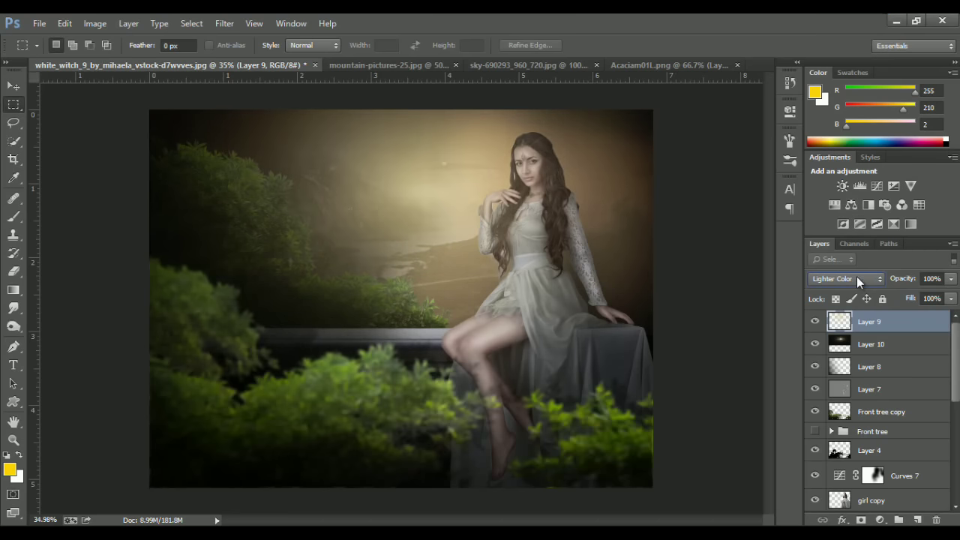
pyautogui.press('Up')
pyautogui.press('Up')
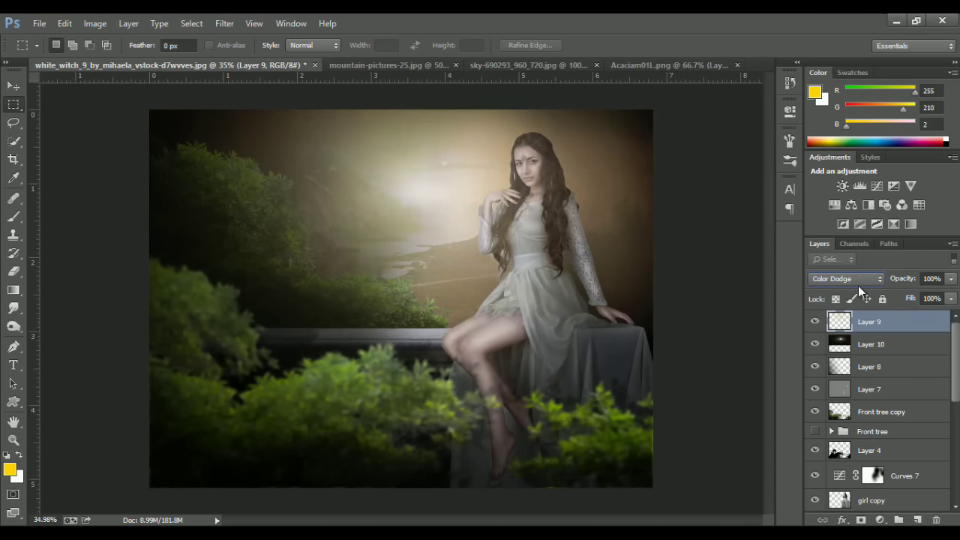
pyautogui.press('Up')
pyautogui.scroll(-1, 858, 284)
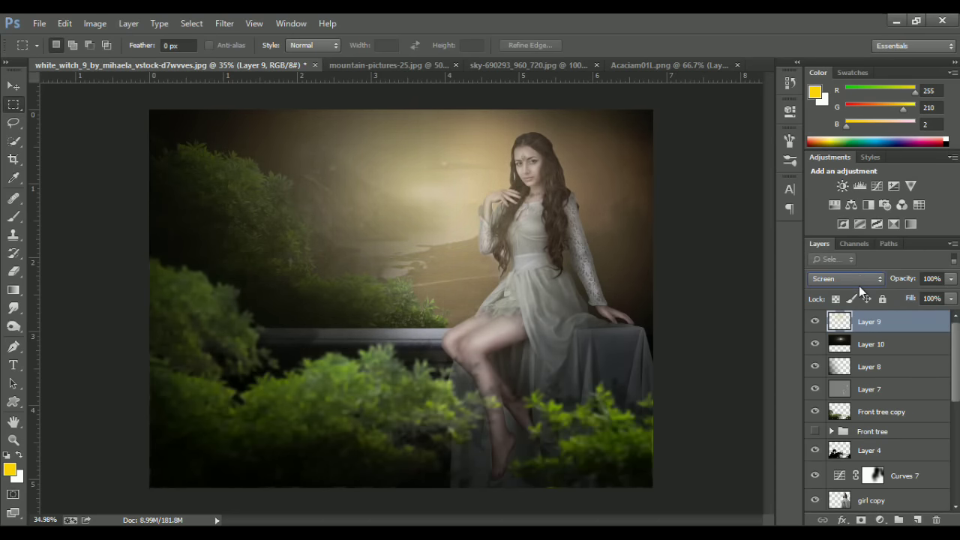
pyautogui.click(884, 356)
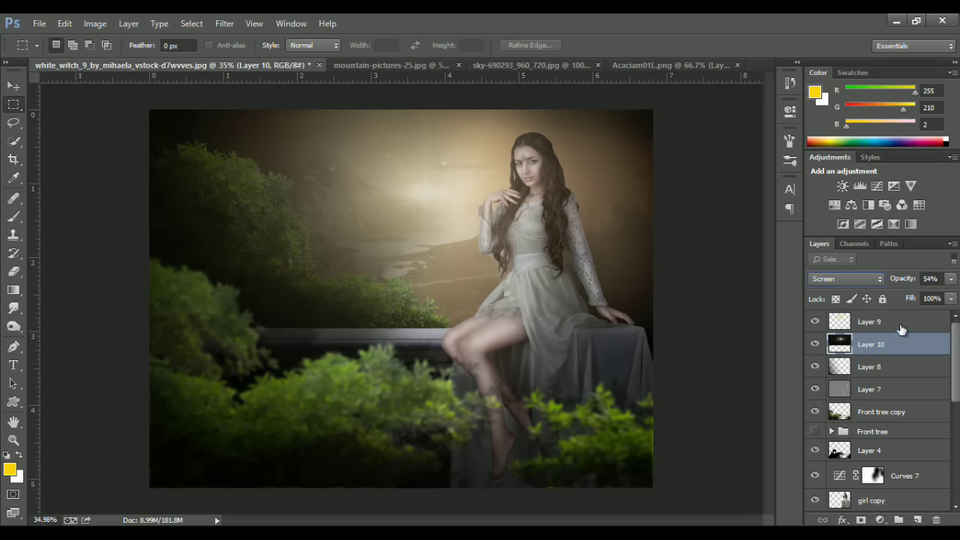
pyautogui.click(899, 331)
# Add a new Layer 11 and set the foreground colour to a more orange yellow.
pyautogui.click(918, 520)
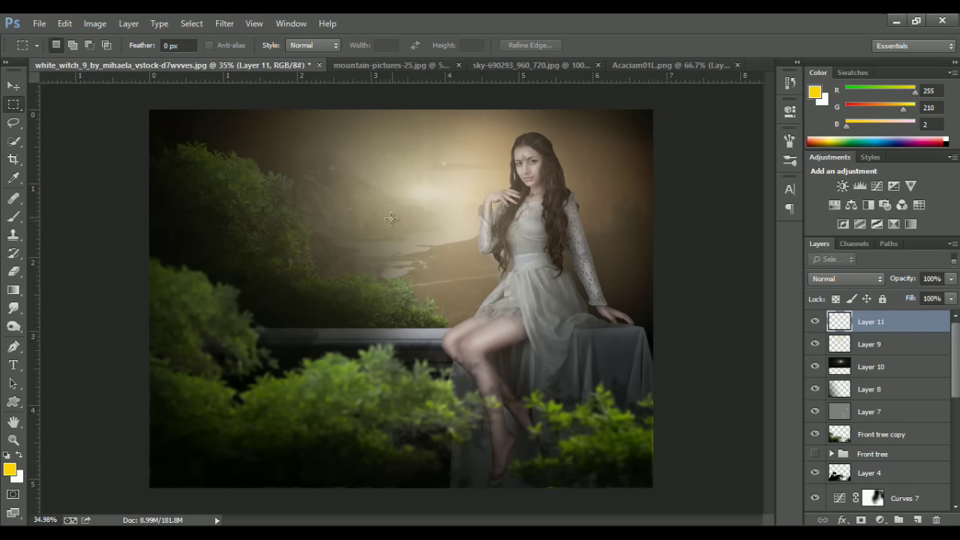
pyautogui.click(10, 469)
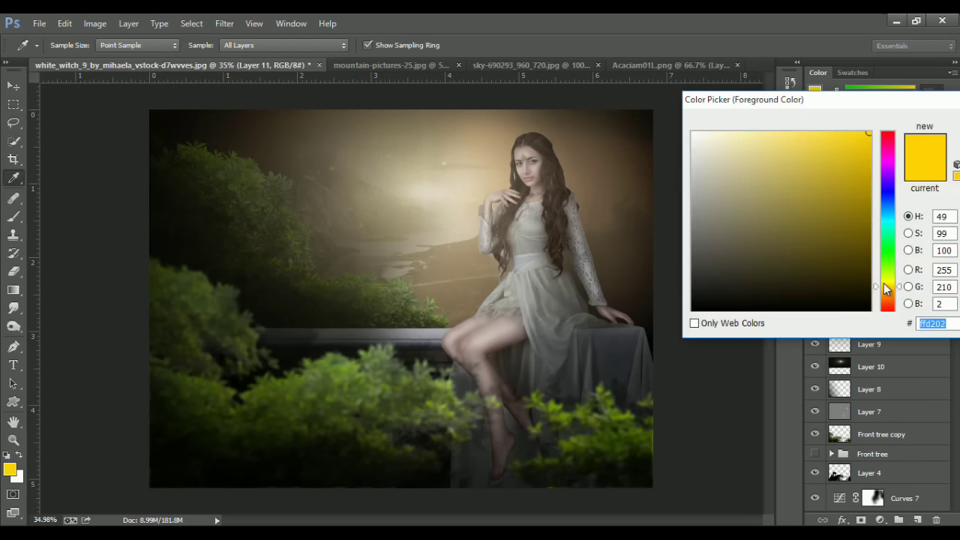
pyautogui.moveTo(886, 286); pyautogui.dragTo(886, 288)
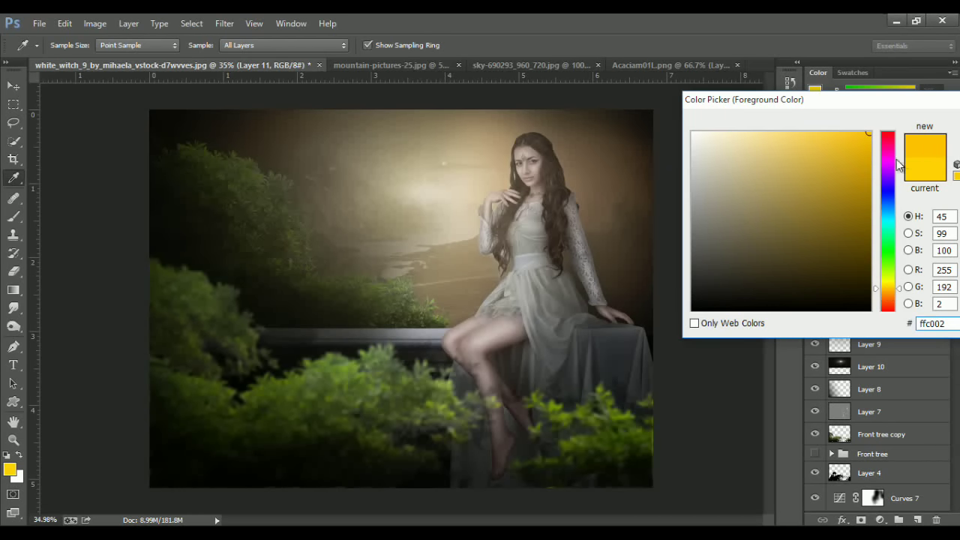
pyautogui.press('Return')
# Paint a broad yellow glow around the sun with a brush enlarged to 1200 px.
pyautogui.moveTo(422, 193)
pyautogui.mouseDown()
pyautogui.moveTo(314, 197)
pyautogui.moveTo(301, 188)
pyautogui.mouseUp()
pyautogui.click(423, 191)
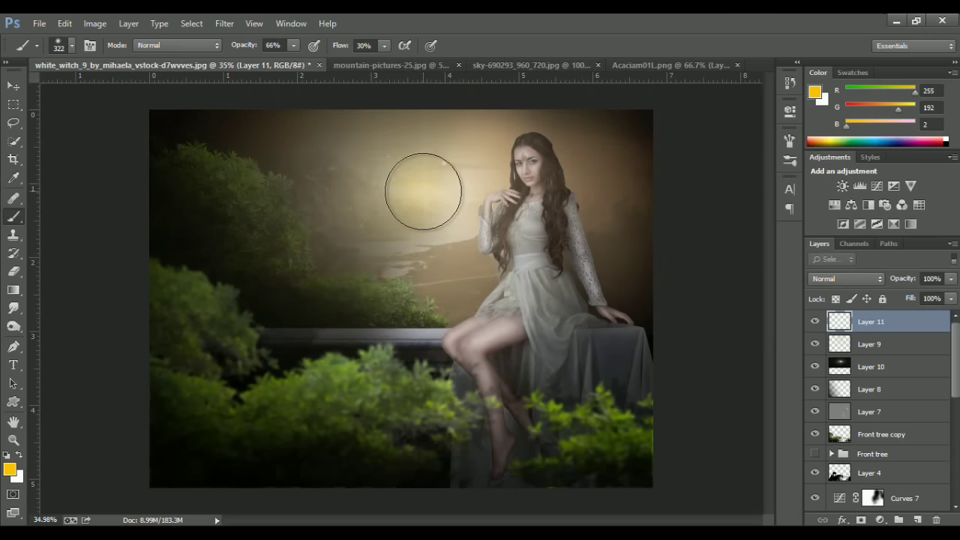
pyautogui.press(']')
pyautogui.press(']')
pyautogui.press(']')
pyautogui.press(']')
pyautogui.press(']')
pyautogui.press(']')
pyautogui.press(']')
pyautogui.press(']')
pyautogui.press(']')
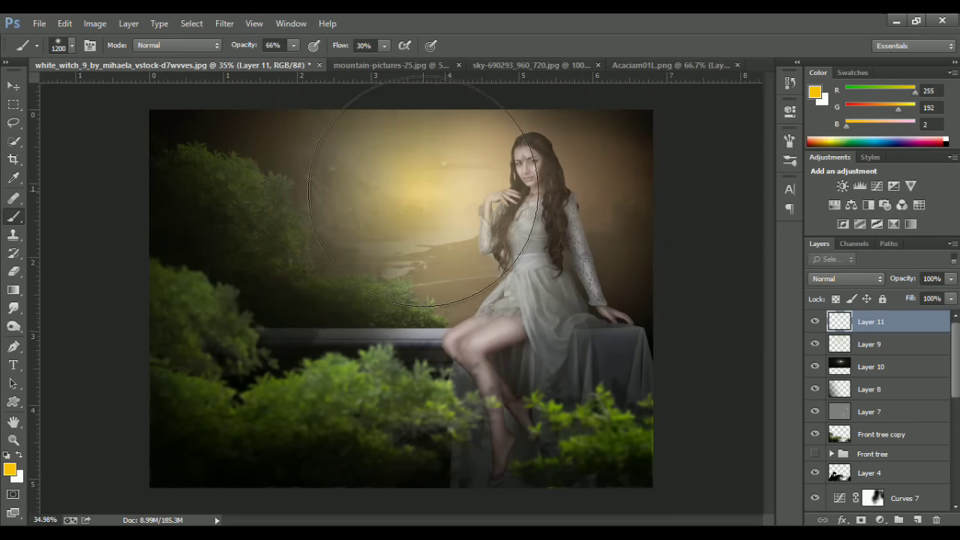
pyautogui.click(423, 194)
pyautogui.press(']')
pyautogui.press(']')
pyautogui.press(']')
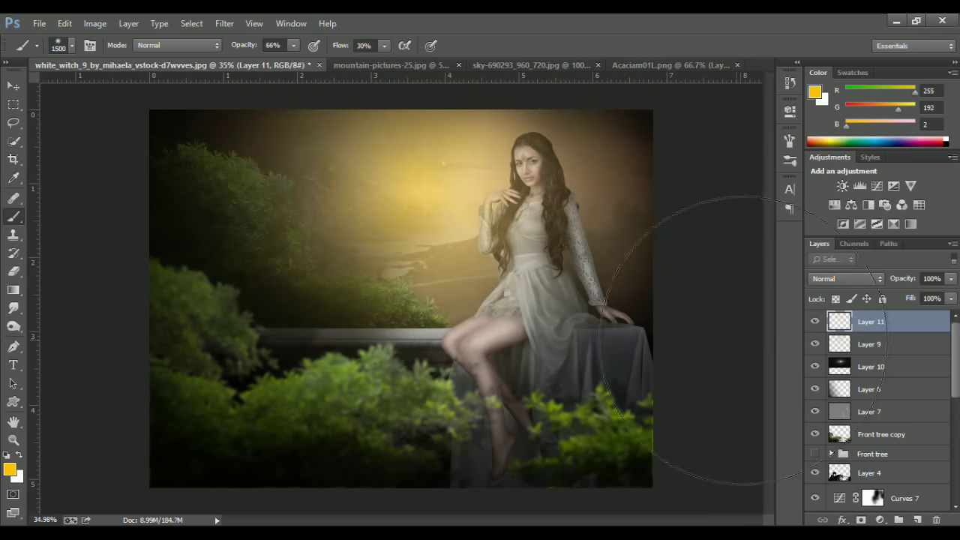
# Set Layer 11 to Overlay blending at 67% opacity.
pyautogui.click(846, 278)
pyautogui.click(842, 193)
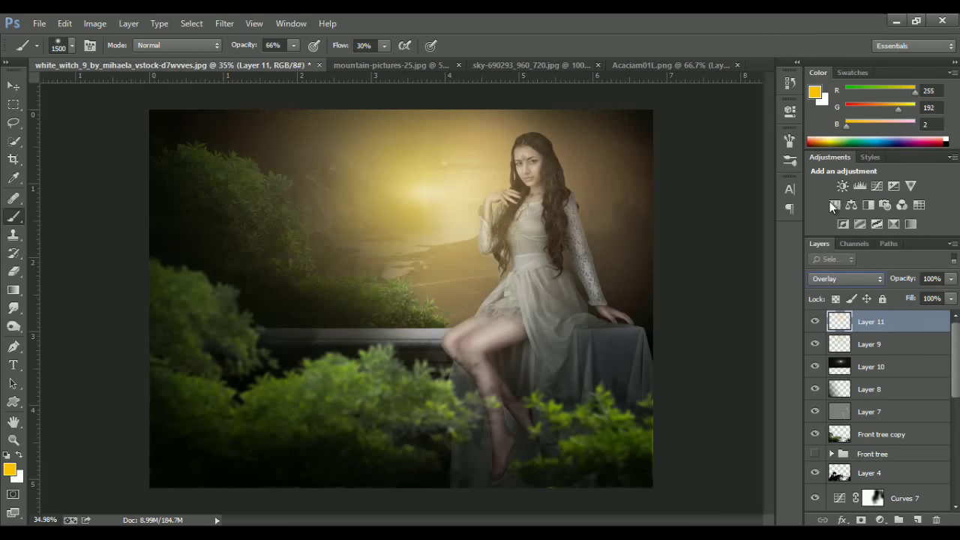
pyautogui.click(13, 85)
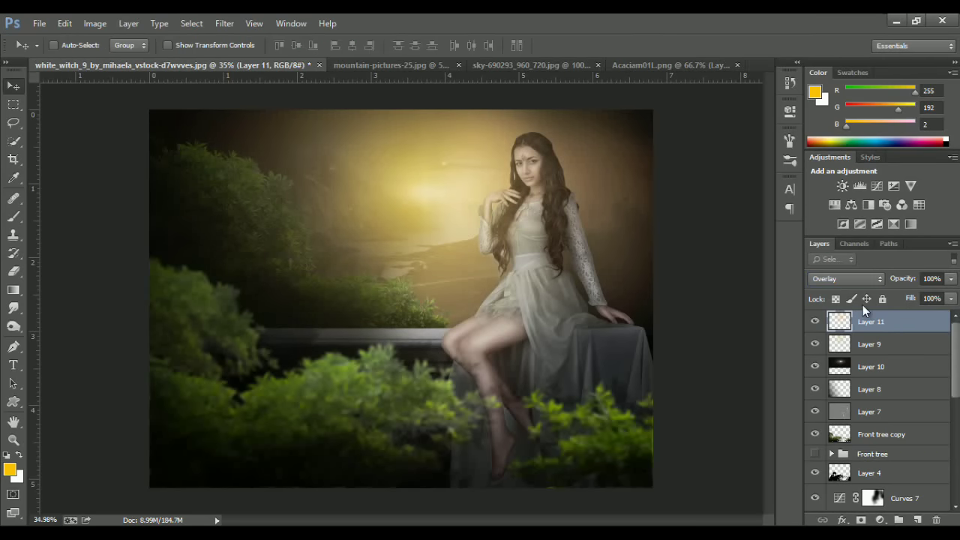
pyautogui.moveTo(897, 281); pyautogui.dragTo(879, 281)
pyautogui.press('Return')
# Add a new Layer 12 clipped to Front tree copy and set it to Overlay.
pyautogui.scroll(-3, 869, 387)
pyautogui.click(859, 370)
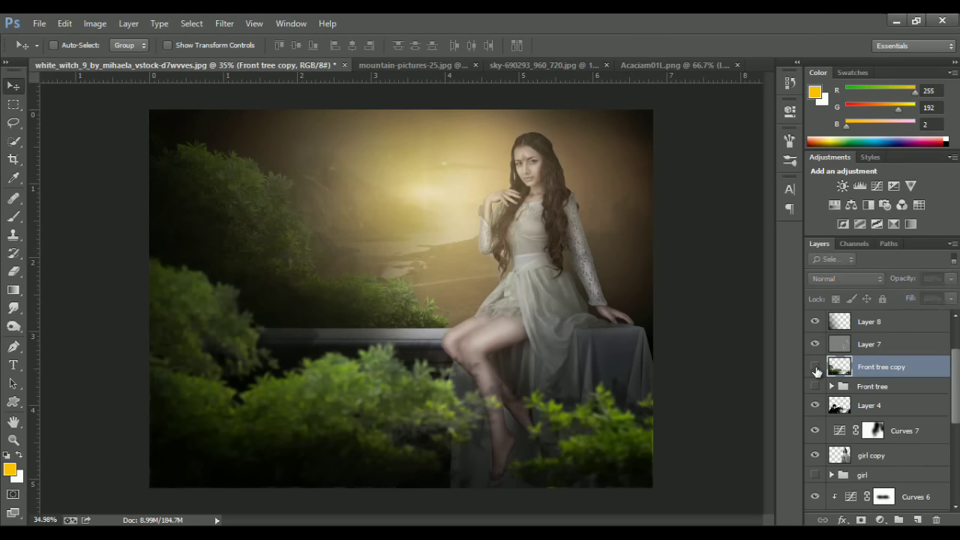
pyautogui.click(815, 366)
pyautogui.click(816, 366)
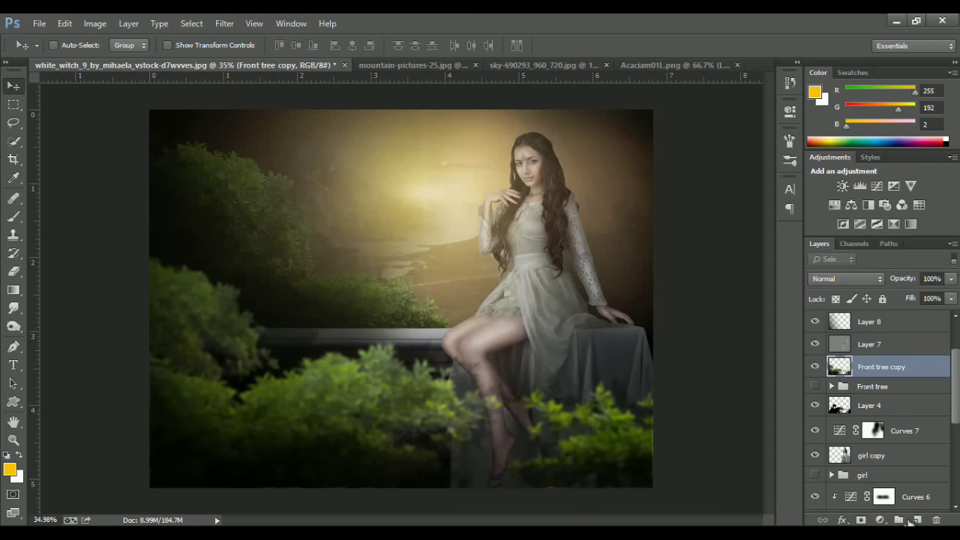
pyautogui.click(918, 520)
pyautogui.keyDown('alt'); pyautogui.click(853, 373); pyautogui.keyUp('alt')
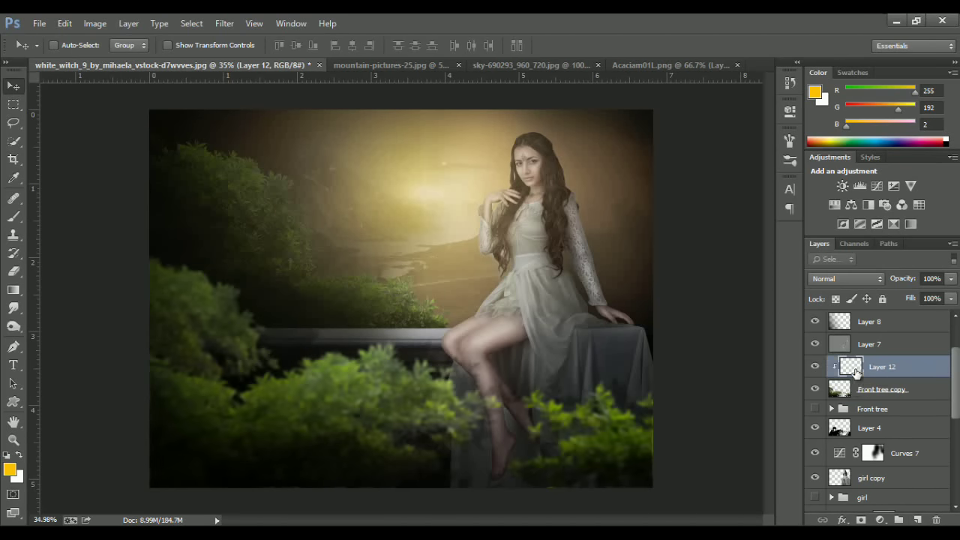
pyautogui.press('b')
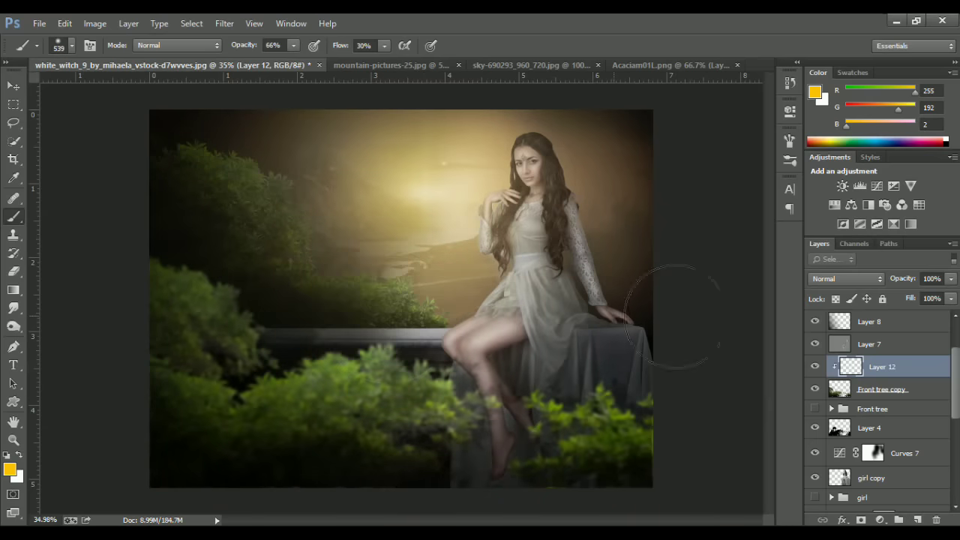
pyautogui.click(846, 279)
pyautogui.click(826, 189)
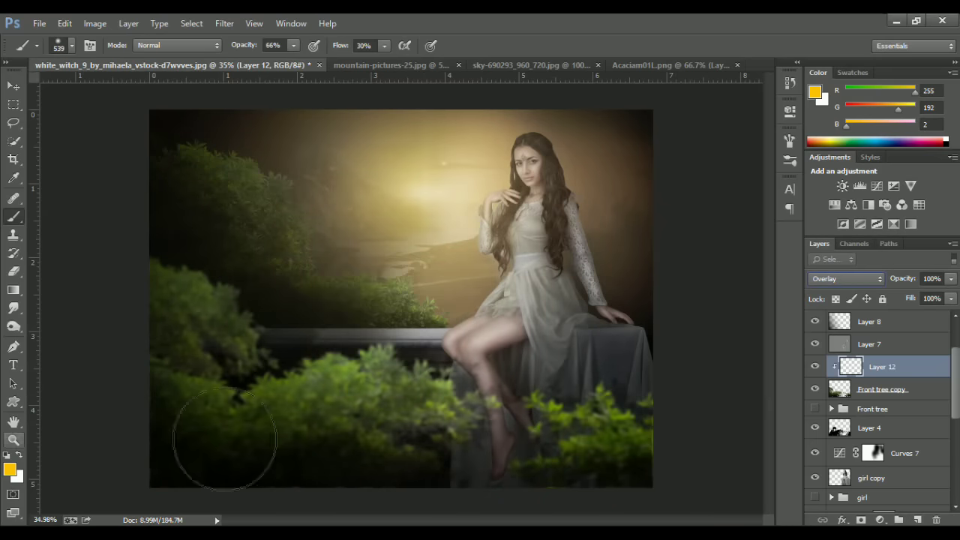
# Paint yellow light along the railing and front bushes, then lower the opacity to 61%.
pyautogui.moveTo(385, 386); pyautogui.dragTo(323, 386)
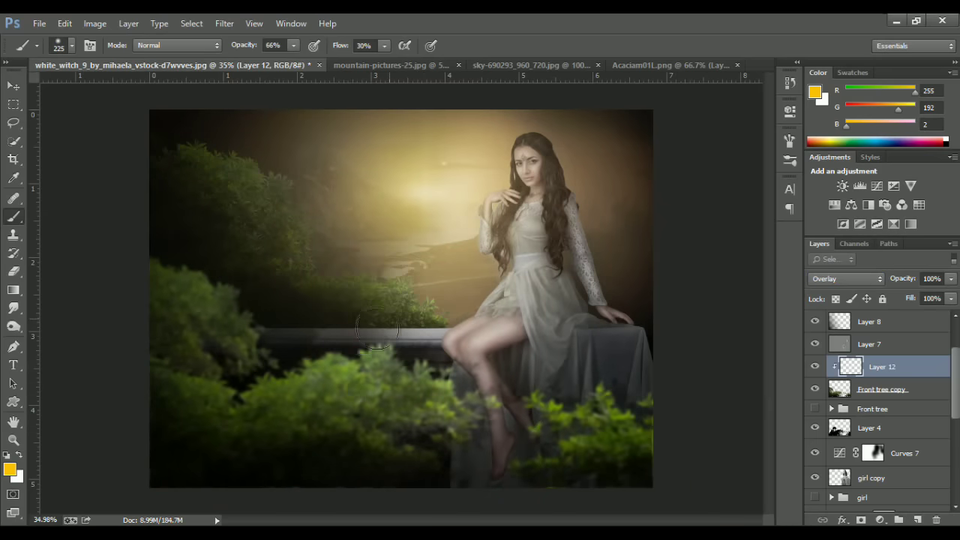
pyautogui.moveTo(429, 349)
pyautogui.mouseDown()
pyautogui.moveTo(281, 352)
pyautogui.moveTo(251, 286)
pyautogui.moveTo(199, 252)
pyautogui.moveTo(178, 262)
pyautogui.mouseUp()
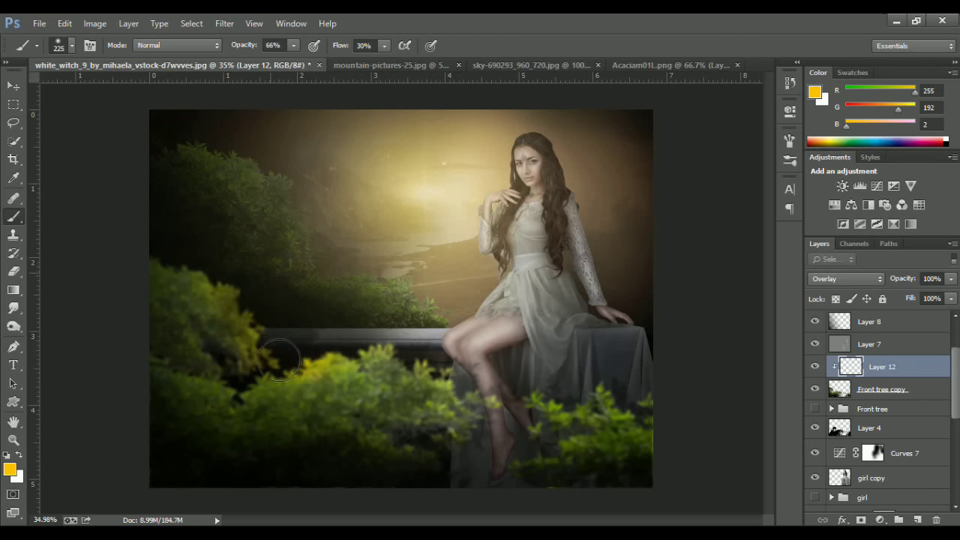
pyautogui.moveTo(429, 368)
pyautogui.mouseDown()
pyautogui.moveTo(339, 360)
pyautogui.moveTo(405, 375)
pyautogui.moveTo(418, 436)
pyautogui.mouseUp()
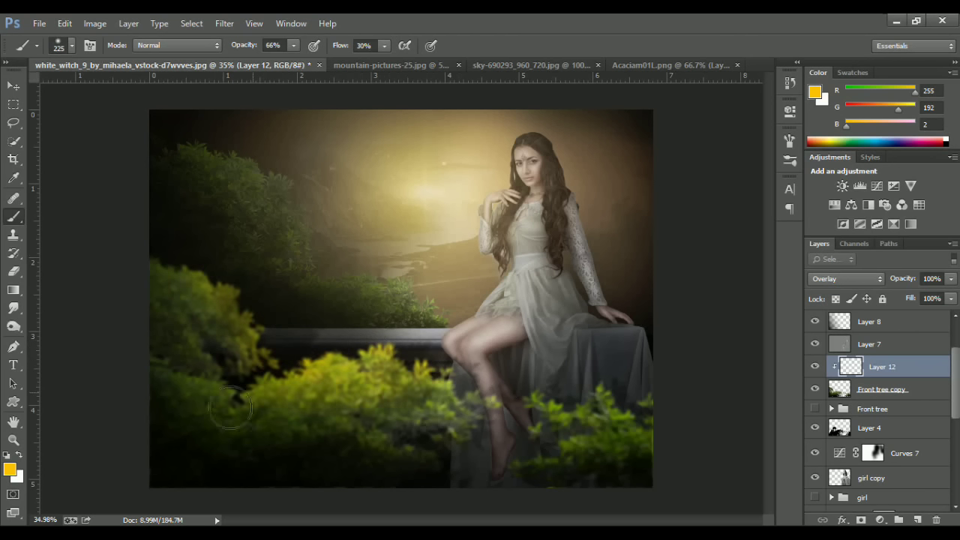
pyautogui.moveTo(537, 429); pyautogui.dragTo(558, 434)
pyautogui.moveTo(628, 387); pyautogui.dragTo(595, 402)
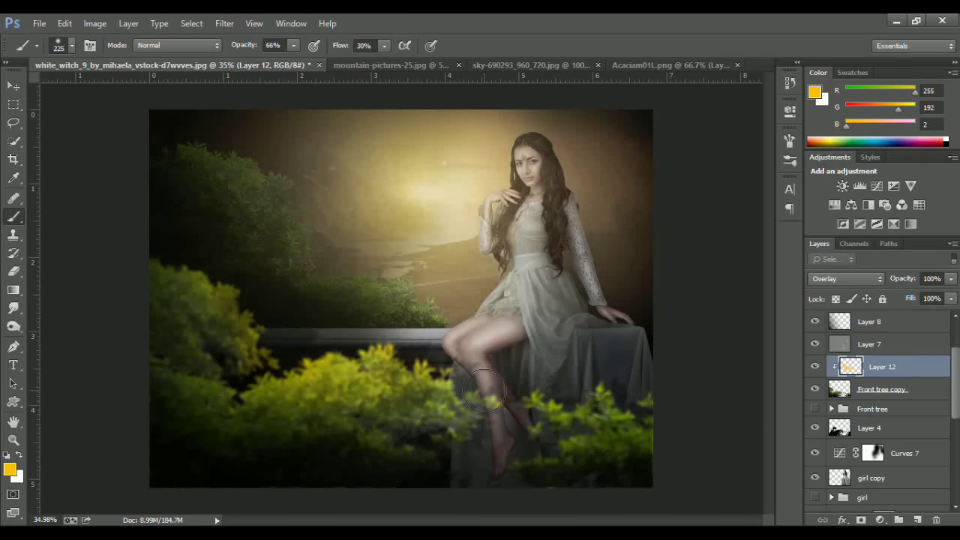
pyautogui.moveTo(484, 390); pyautogui.dragTo(438, 414)
pyautogui.moveTo(903, 284); pyautogui.dragTo(876, 291)
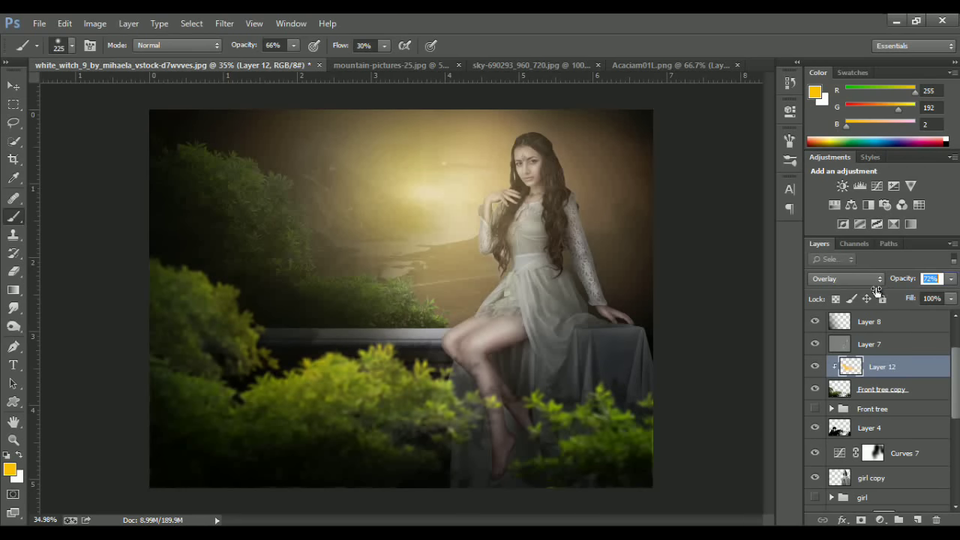
# Add a new layer clipped to Layer 3 copy 8 and set it to Overlay blending.
pyautogui.scroll(3, 864, 403)
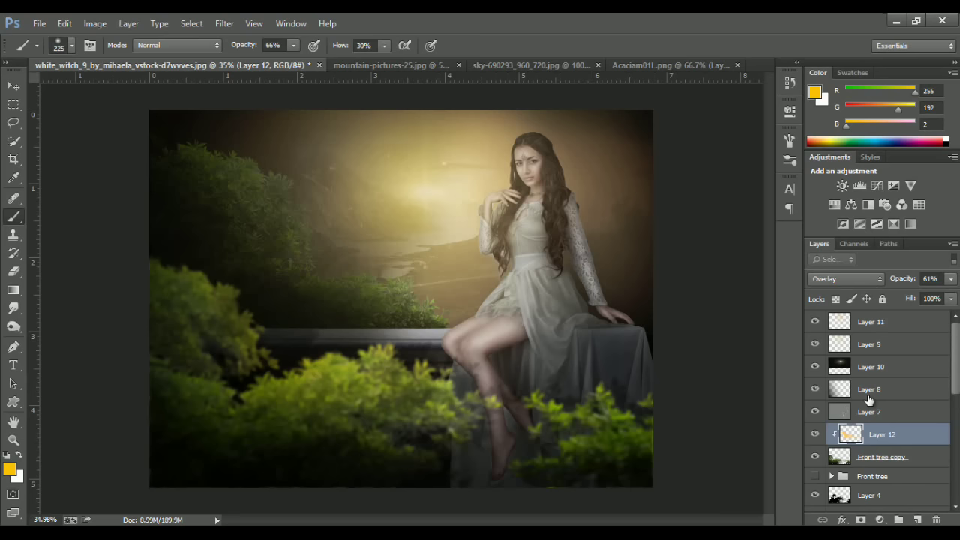
pyautogui.scroll(-1, 863, 400)
pyautogui.scroll(-2, 862, 399)
pyautogui.scroll(-2, 862, 400)
pyautogui.scroll(-2, 862, 405)
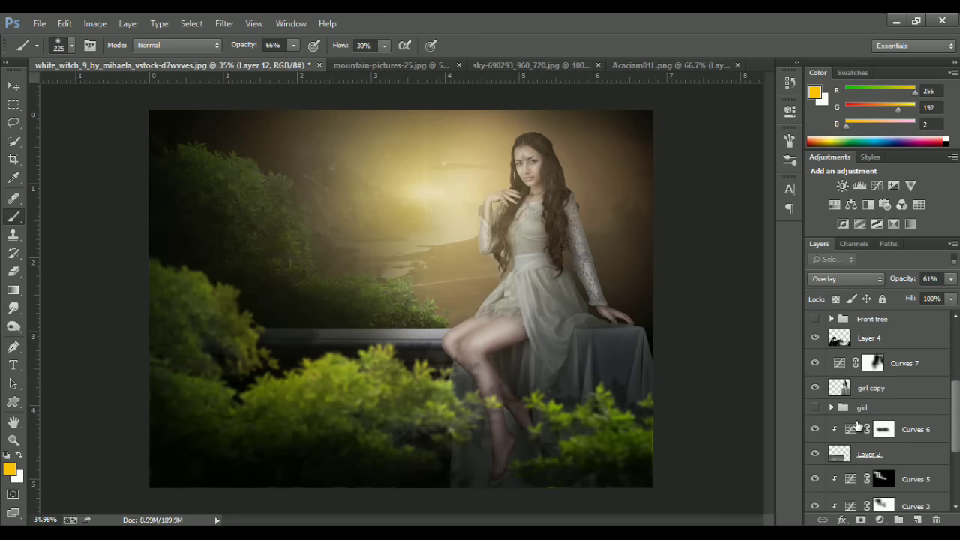
pyautogui.scroll(-2, 862, 434)
pyautogui.click(859, 487)
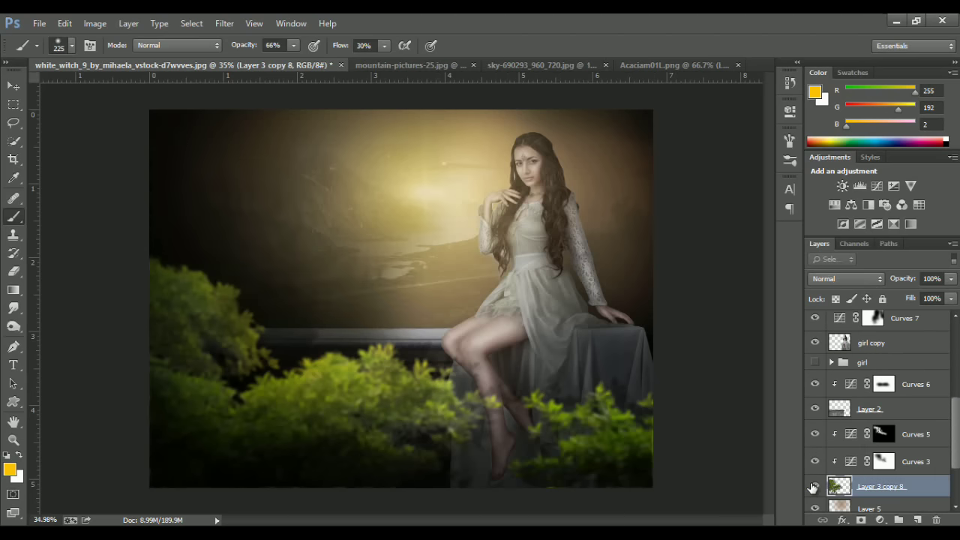
pyautogui.click(917, 520)
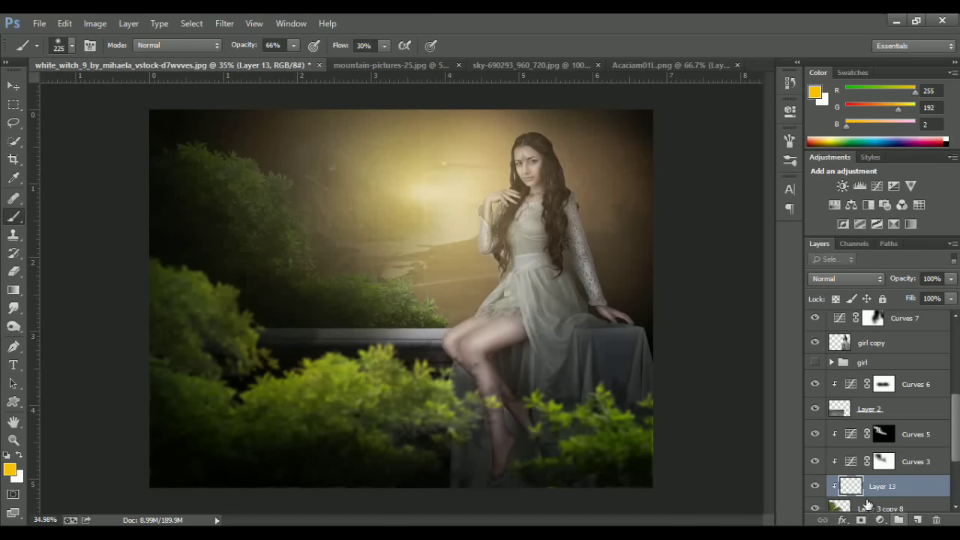
pyautogui.hotkey('ctrl', 'alt', 'g')
pyautogui.click(877, 279)
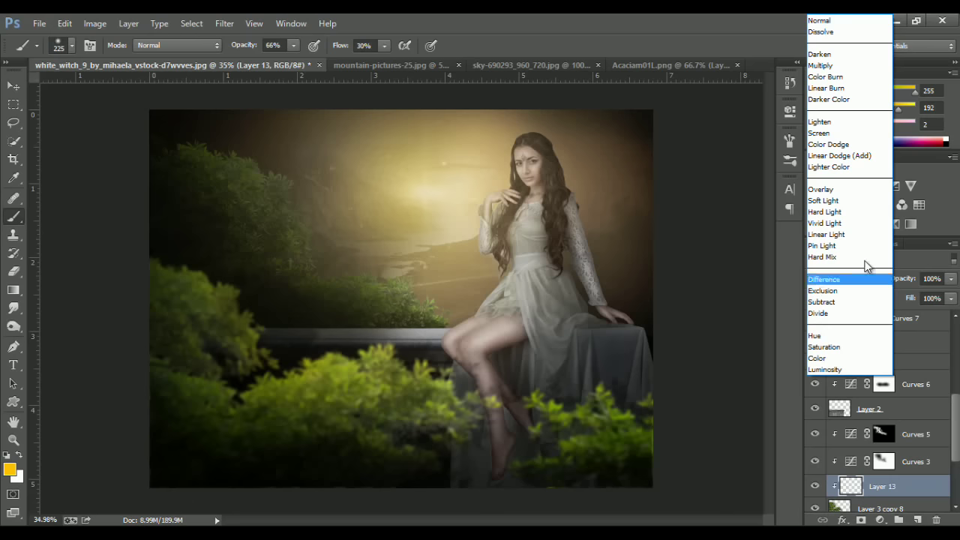
pyautogui.click(833, 187)
# Paint warm yellow light over the upper-left foliage with an enlarged brush.
pyautogui.moveTo(325, 156); pyautogui.dragTo(357, 156)
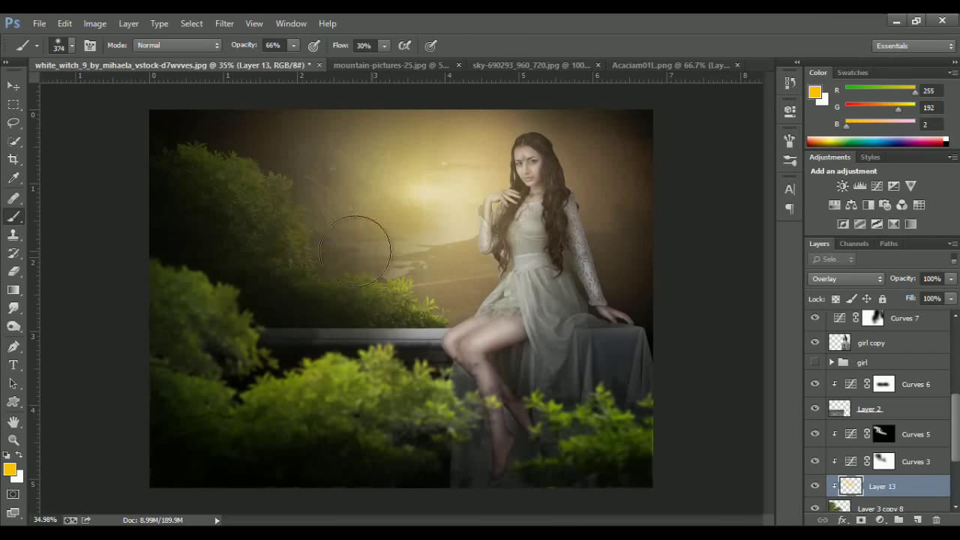
pyautogui.moveTo(355, 251)
pyautogui.mouseDown()
pyautogui.moveTo(247, 147)
pyautogui.moveTo(353, 161)
pyautogui.moveTo(300, 247)
pyautogui.moveTo(300, 236)
pyautogui.moveTo(465, 309)
pyautogui.moveTo(538, 251)
pyautogui.mouseUp()
pyautogui.click(14, 85)
# Add Layer 14 clipped to girl copy and set it to Overlay blending.
pyautogui.scroll(1, 879, 378)
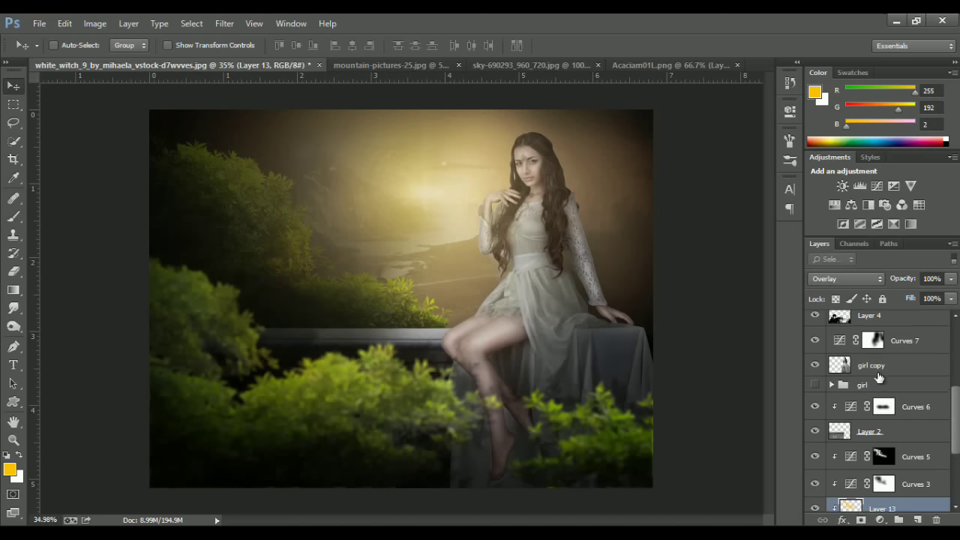
pyautogui.click(878, 367)
pyautogui.click(904, 520)
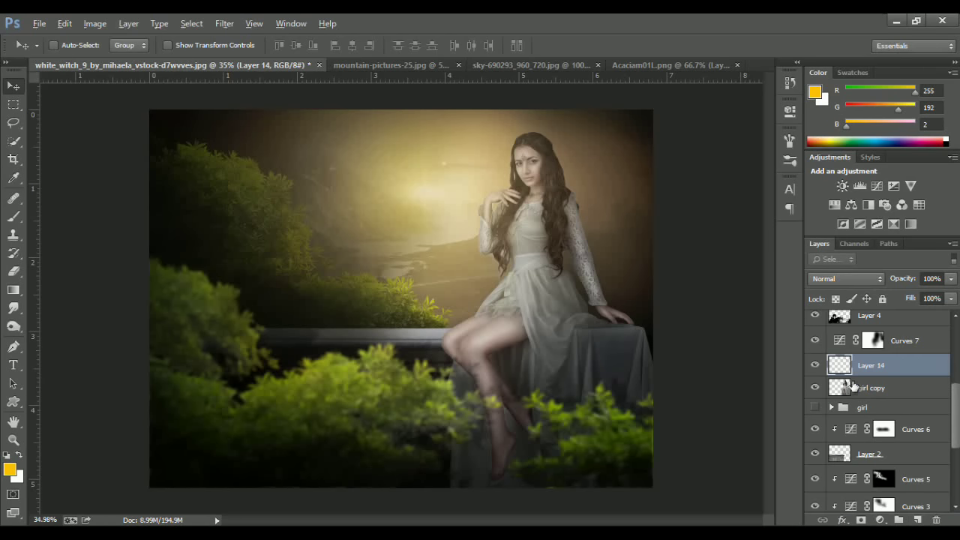
pyautogui.hotkey('ctrl', 'alt', 'g')
pyautogui.click(873, 279)
pyautogui.click(825, 199)
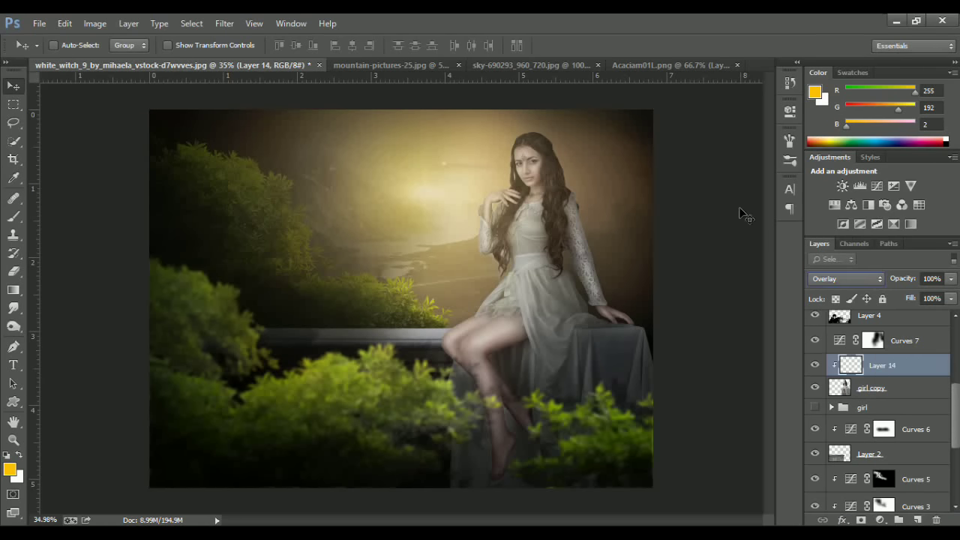
# Paint faint yellow rim light at 42% brush opacity along the thigh, raised arm and hair.
pyautogui.press('b')
pyautogui.scroll(3, 460, 202)
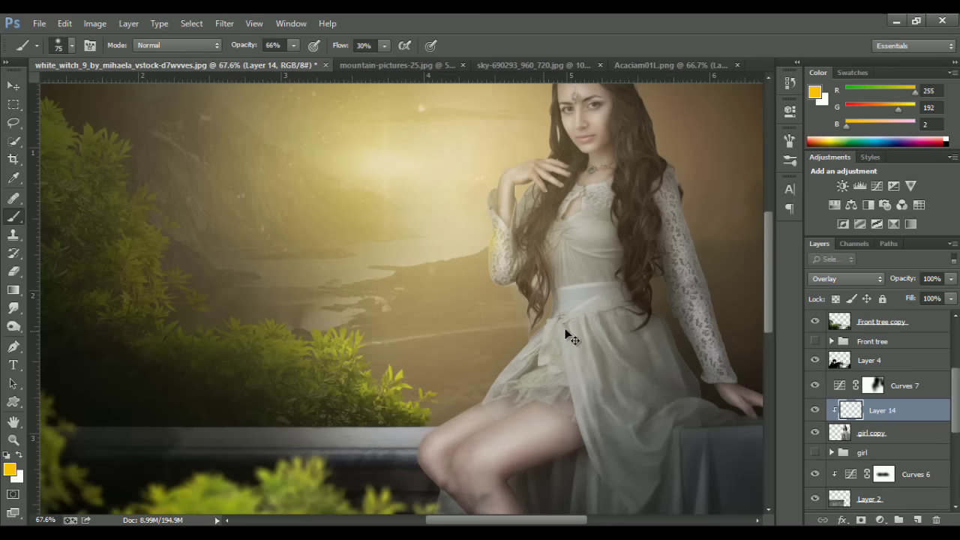
pyautogui.moveTo(244, 48); pyautogui.dragTo(229, 45)
pyautogui.moveTo(478, 403); pyautogui.dragTo(409, 437)
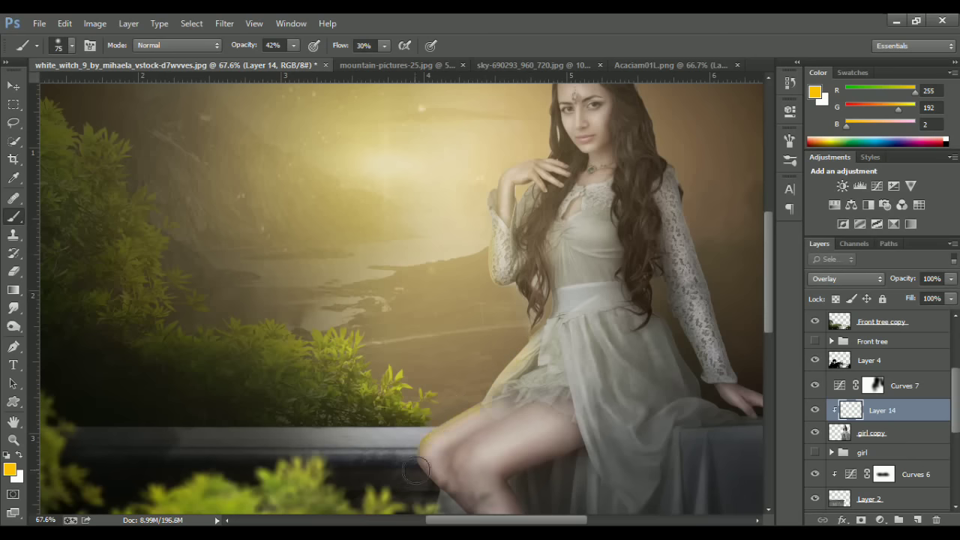
pyautogui.moveTo(526, 293); pyautogui.dragTo(502, 405)
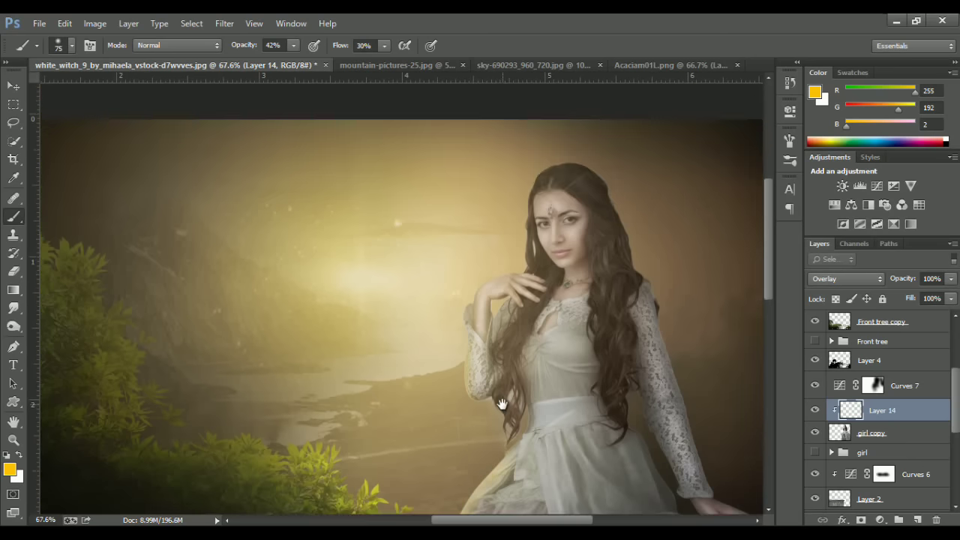
pyautogui.moveTo(461, 350); pyautogui.dragTo(479, 279)
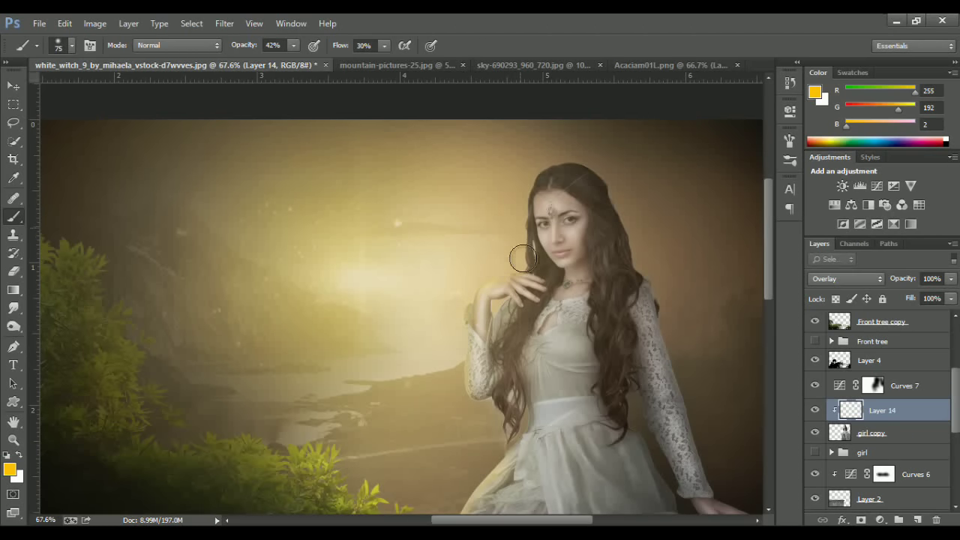
pyautogui.moveTo(521, 203); pyautogui.dragTo(514, 218)
pyautogui.scroll(5, 540, 244)
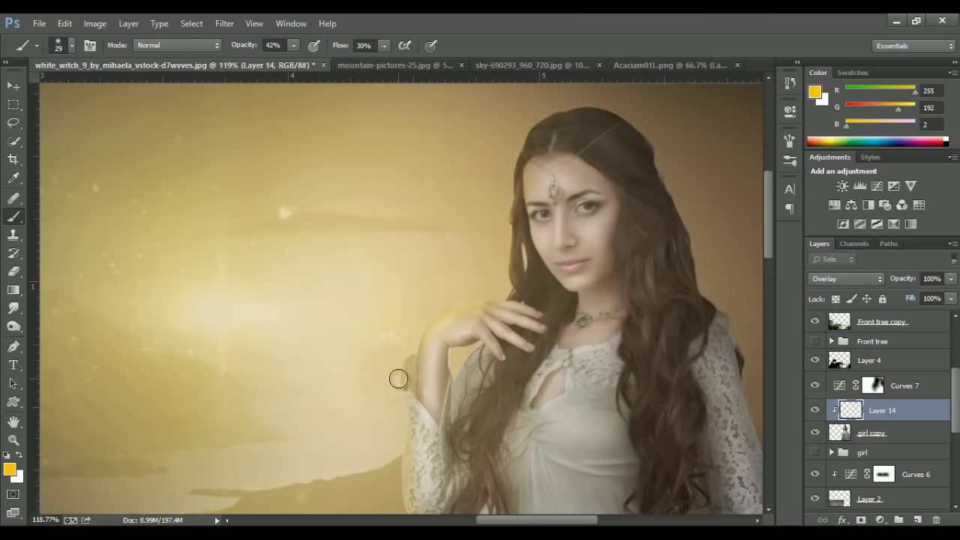
# Lower Layer 14's opacity to 45%.
pyautogui.moveTo(423, 429); pyautogui.dragTo(436, 241)
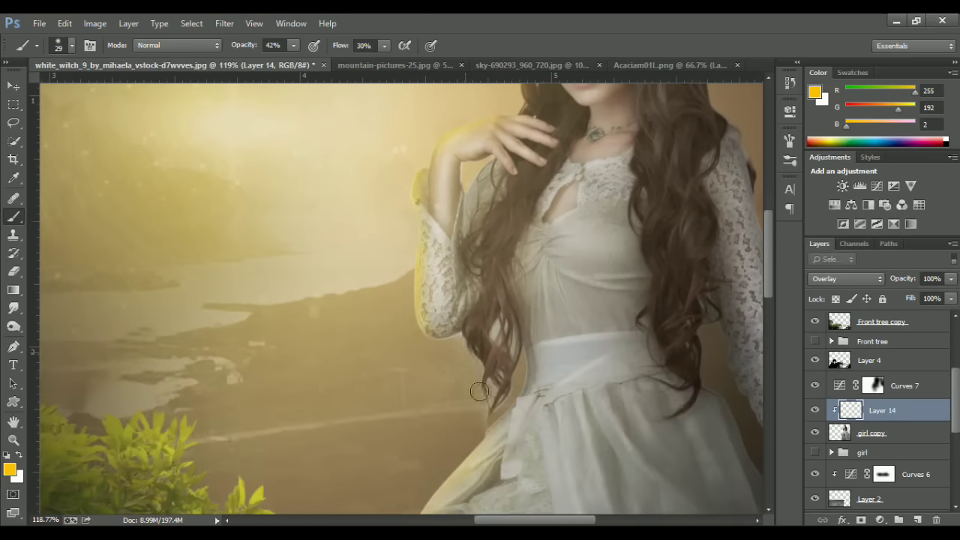
pyautogui.moveTo(455, 465); pyautogui.dragTo(524, 321)
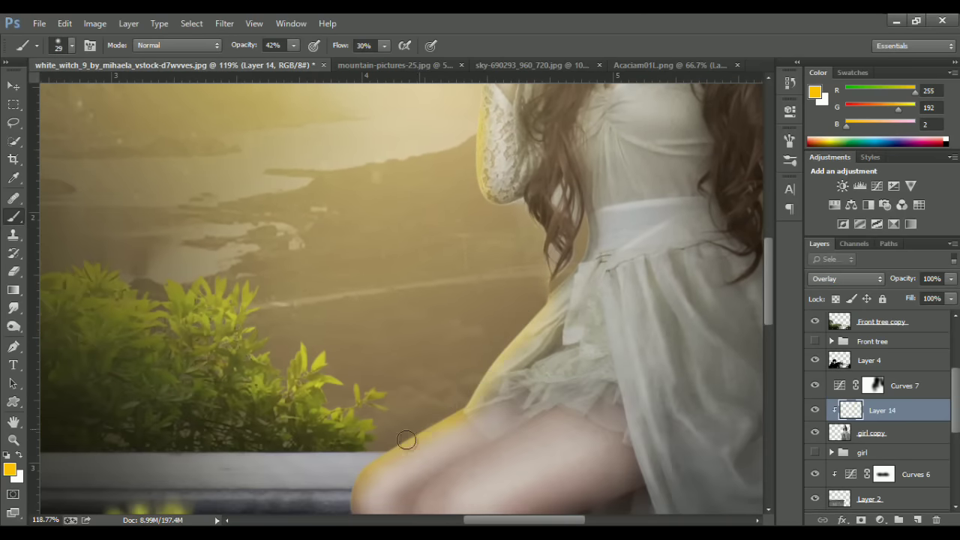
pyautogui.moveTo(394, 403); pyautogui.dragTo(438, 348)
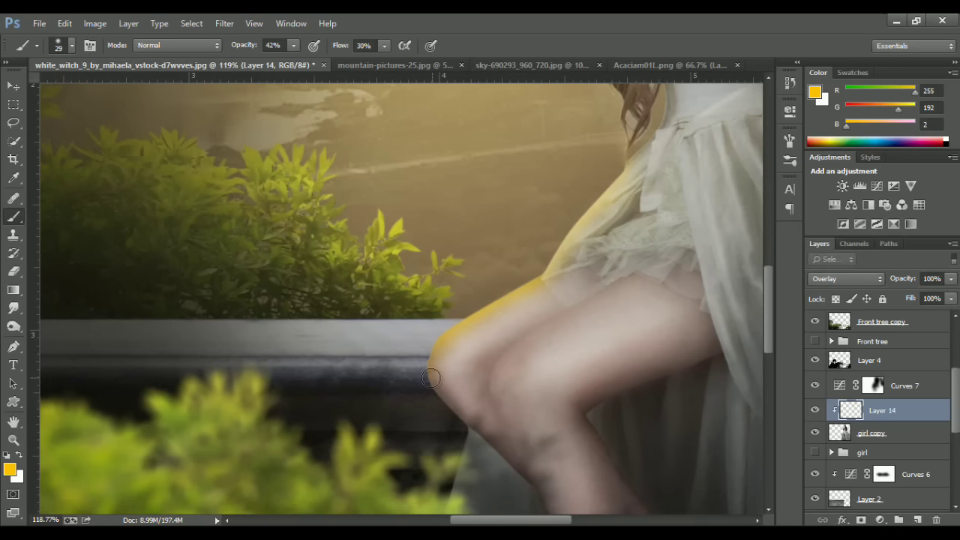
pyautogui.scroll(-3, 431, 379)
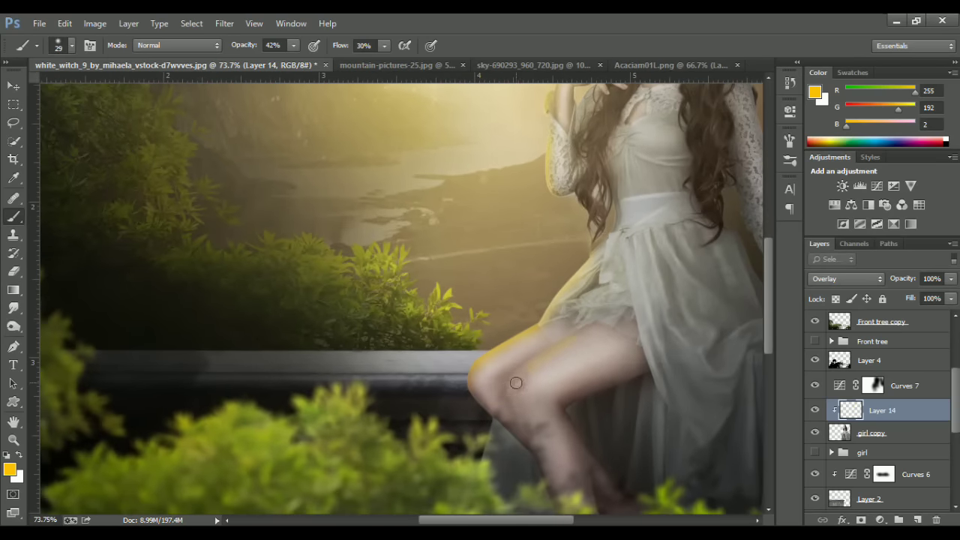
pyautogui.scroll(-2, 560, 351)
pyautogui.scroll(-2, 686, 322)
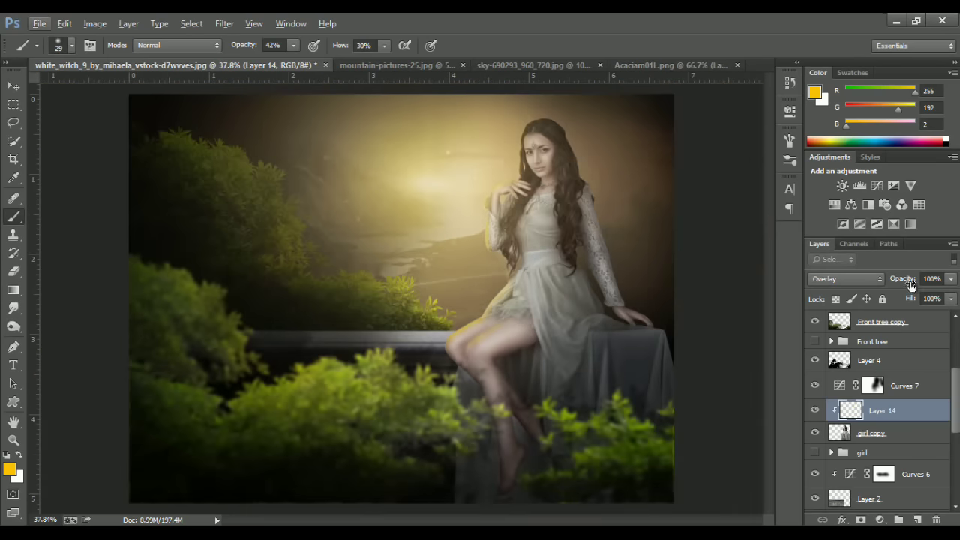
pyautogui.moveTo(911, 286); pyautogui.dragTo(900, 284)
# Confirm the 45% opacity and add a Curves layer that raises highlights and midtones.
pyautogui.press('Return')
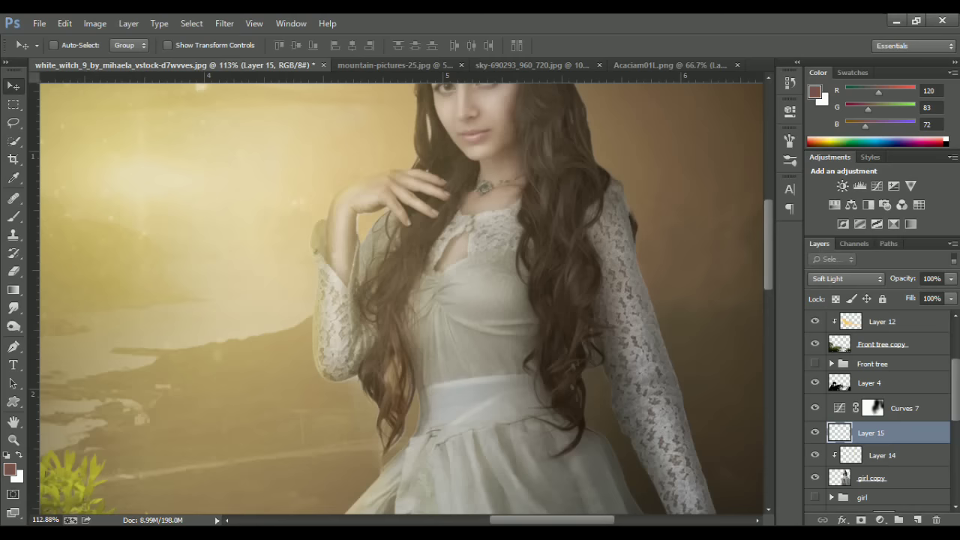
pyautogui.click(880, 520)
pyautogui.click(837, 302)
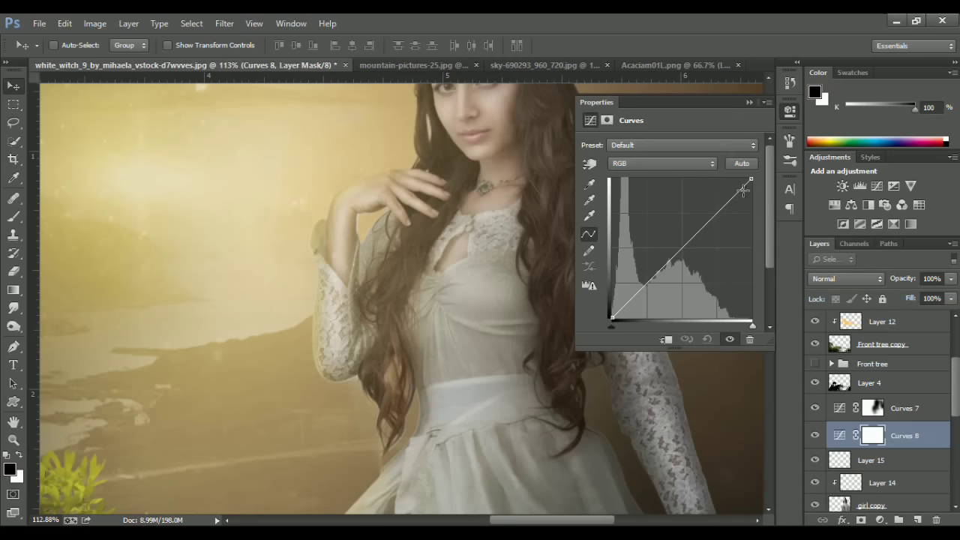
pyautogui.moveTo(750, 180); pyautogui.dragTo(699, 181)
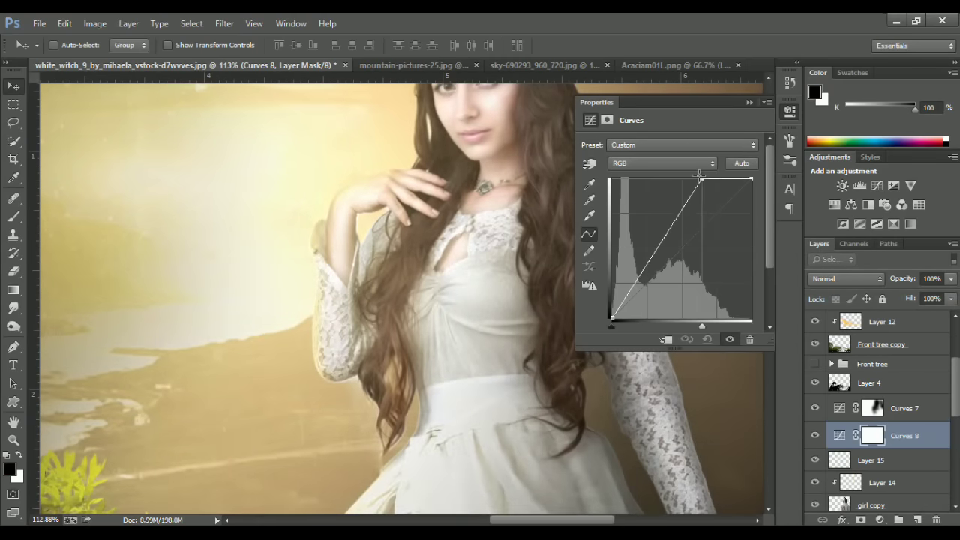
pyautogui.moveTo(664, 225); pyautogui.dragTo(660, 223)
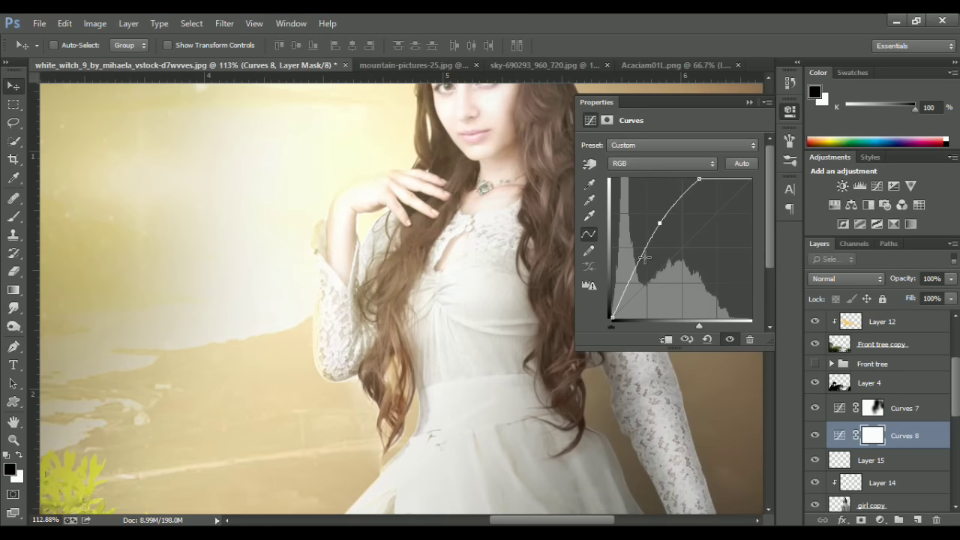
pyautogui.click(749, 103)
# Move Curves 8 below Layer 14 and clip Layer 14 onto it.
pyautogui.scroll(-3, 861, 454)
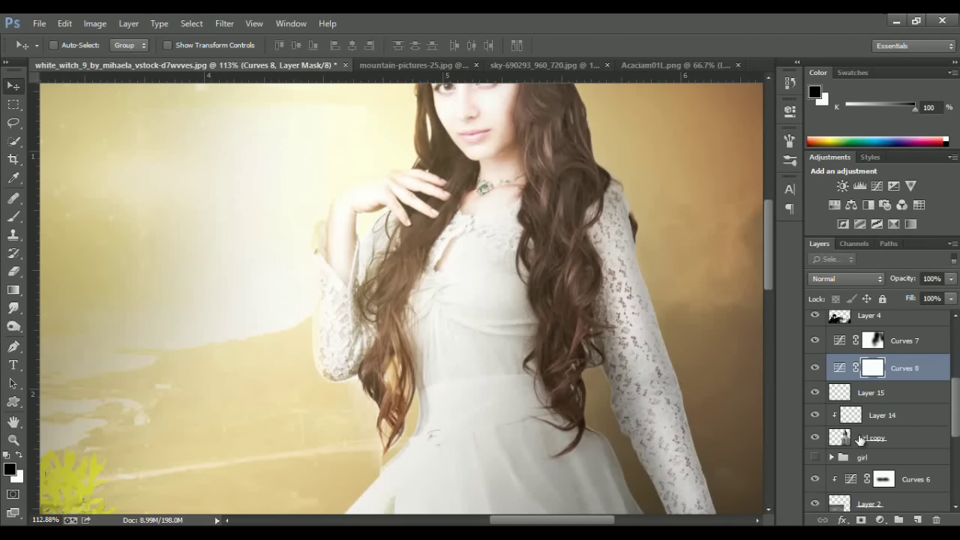
pyautogui.moveTo(894, 377); pyautogui.dragTo(859, 435)
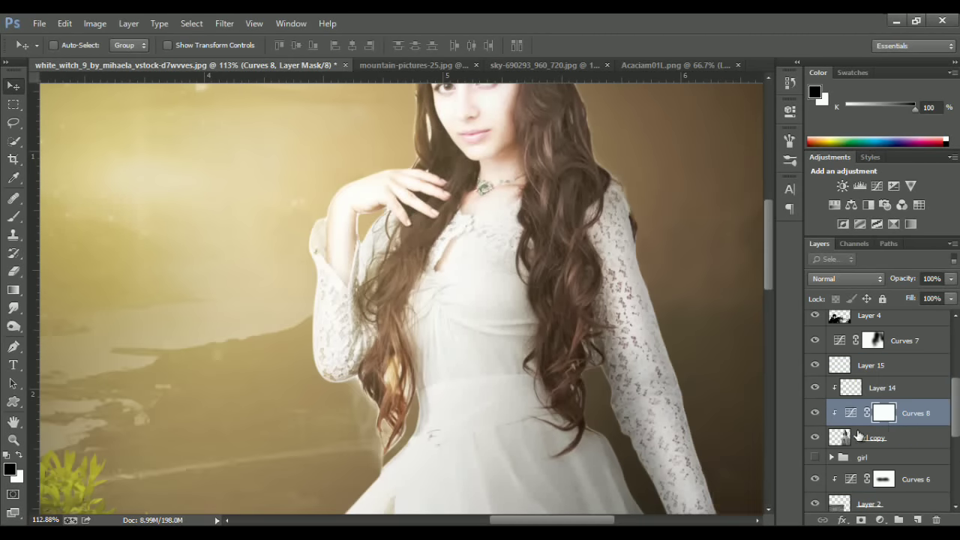
pyautogui.keyDown('alt'); pyautogui.click(852, 423); pyautogui.keyUp('alt')
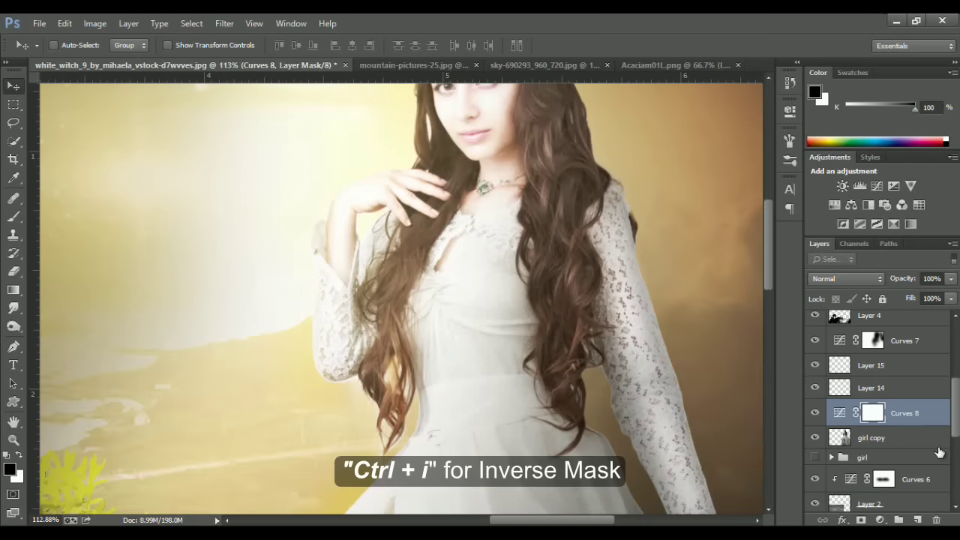
pyautogui.keyDown('alt'); pyautogui.click(844, 399); pyautogui.keyUp('alt')
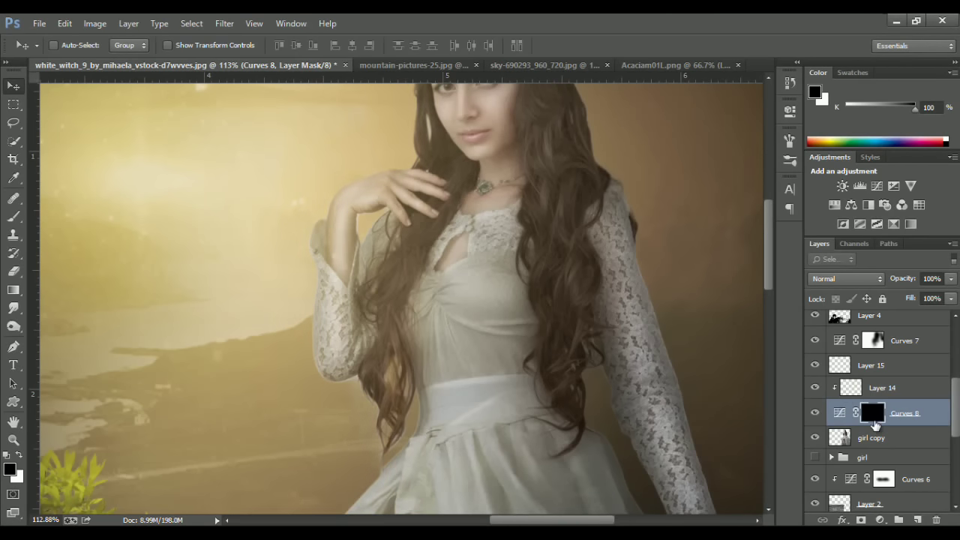
# Set up a soft round white brush at 20% flow.
pyautogui.press('b')
pyautogui.rightClick(537, 265)
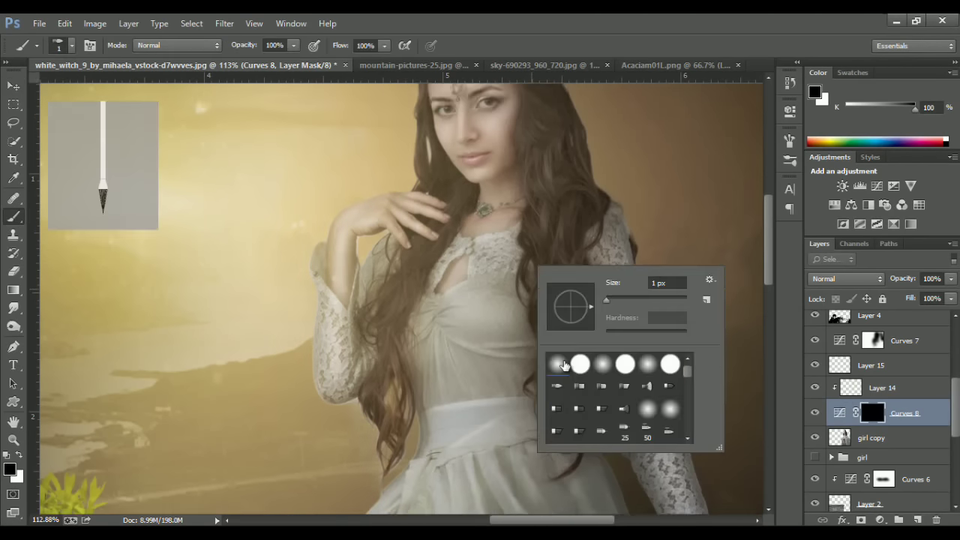
pyautogui.click(542, 37)
pyautogui.click(339, 46)
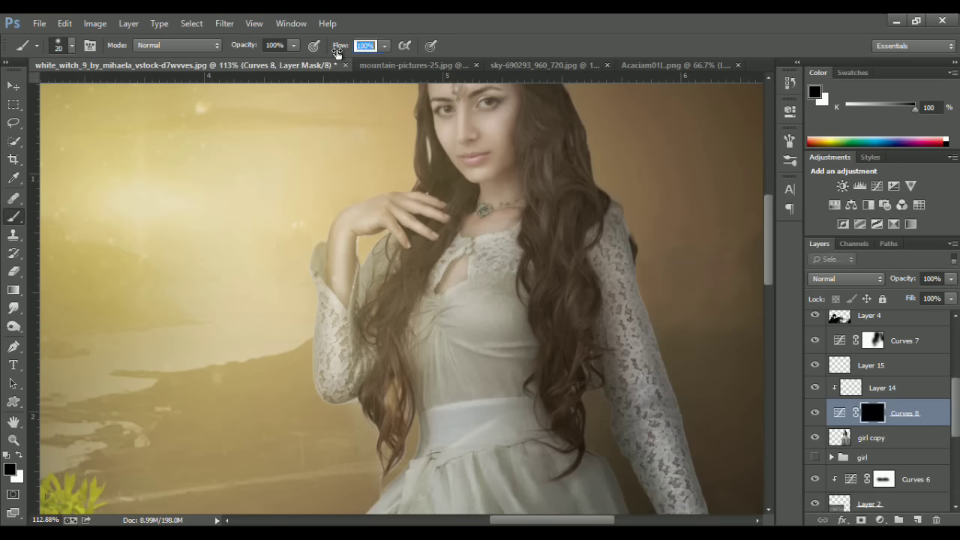
pyautogui.click(238, 47)
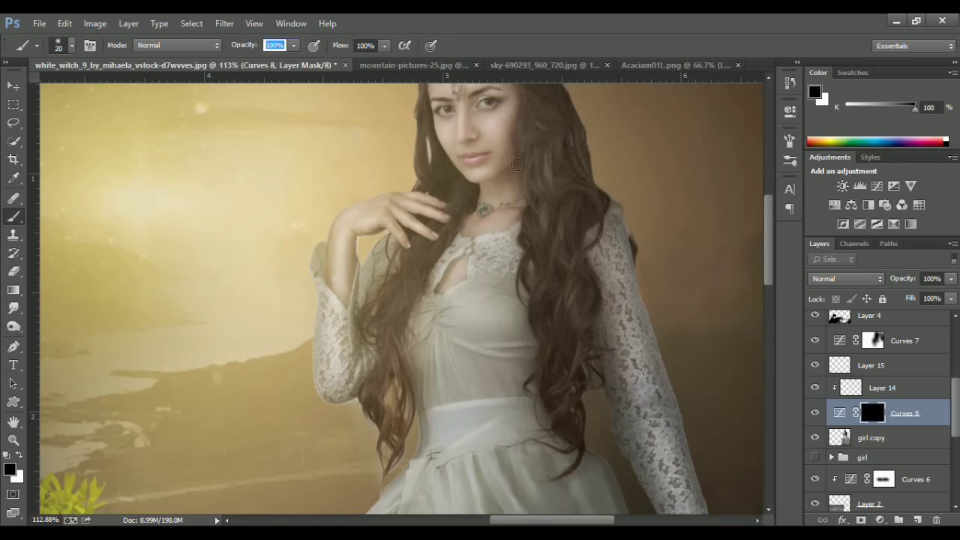
pyautogui.click(335, 46)
pyautogui.write('20')
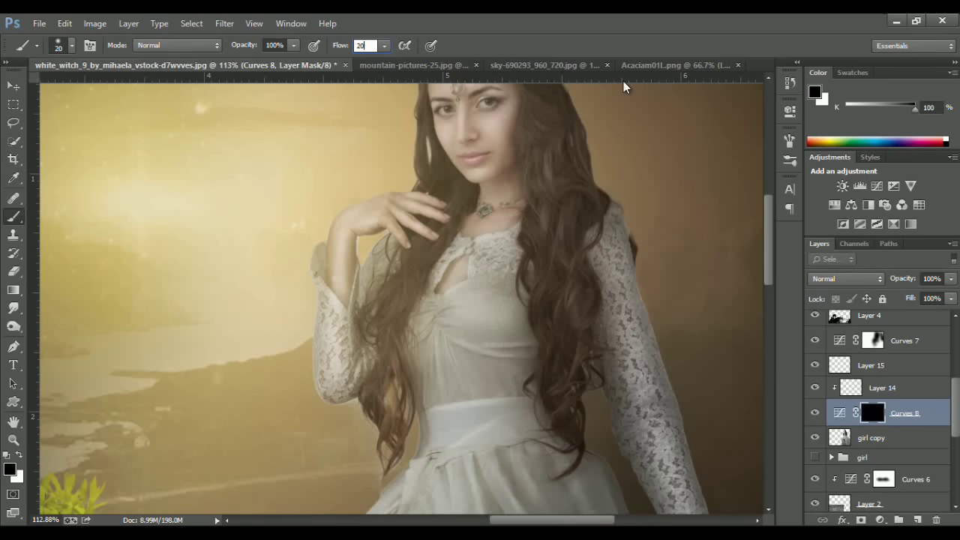
pyautogui.press('Return')
pyautogui.press('x')
pyautogui.press(']')
# Paint the Curves 8 brightening back onto the woman's hair and dress.
pyautogui.moveTo(573, 324); pyautogui.dragTo(553, 185)
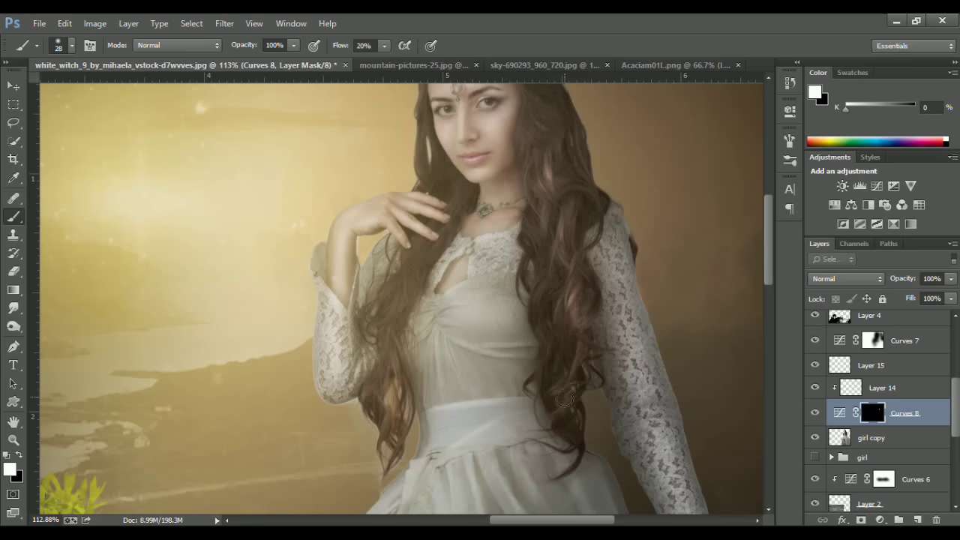
pyautogui.moveTo(553, 219); pyautogui.dragTo(551, 368)
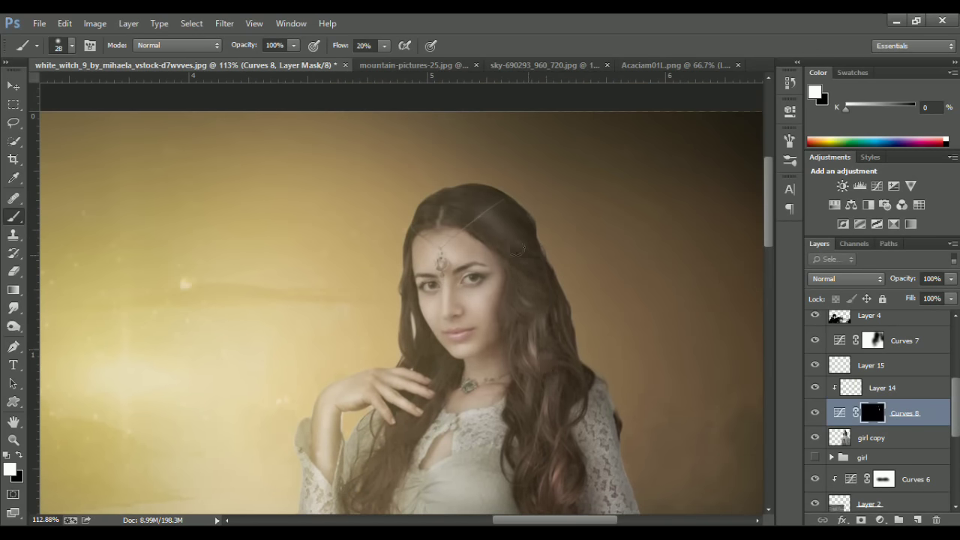
pyautogui.moveTo(439, 317); pyautogui.dragTo(479, 100)
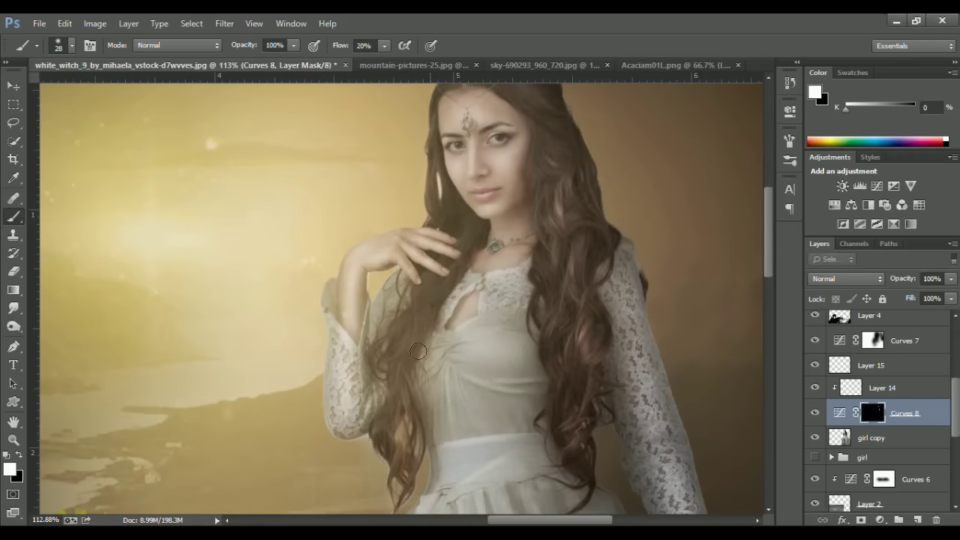
pyautogui.moveTo(442, 230)
pyautogui.mouseDown()
pyautogui.moveTo(459, 264)
pyautogui.moveTo(489, 182)
pyautogui.mouseUp()
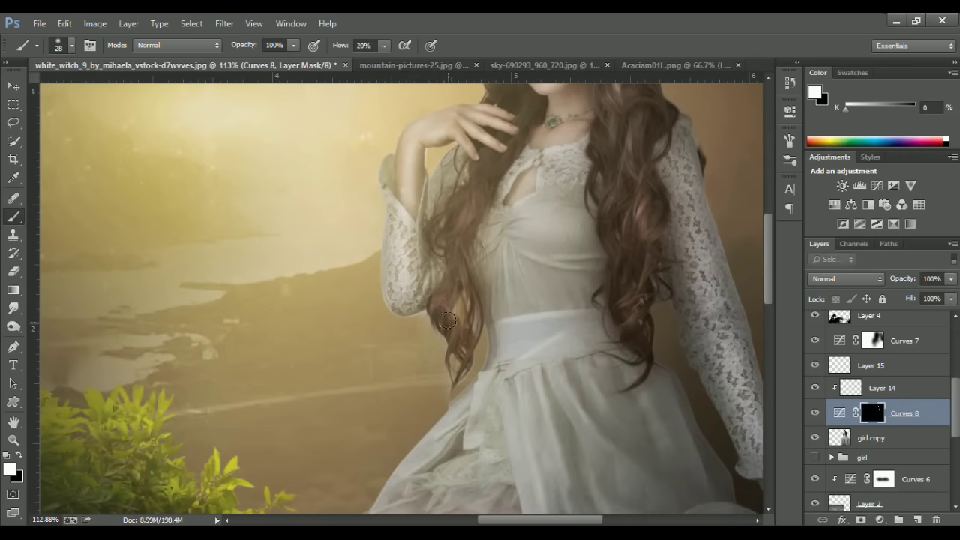
pyautogui.scroll(3, 458, 273)
pyautogui.hscroll(-3, 527, 352)
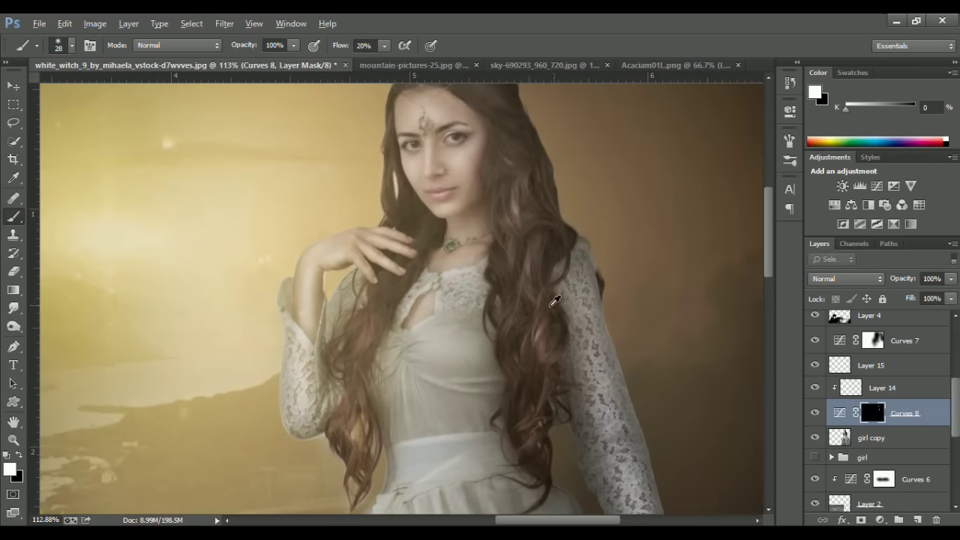
pyautogui.keyDown('alt'); pyautogui.scroll(-3, 555, 301); pyautogui.keyUp('alt')
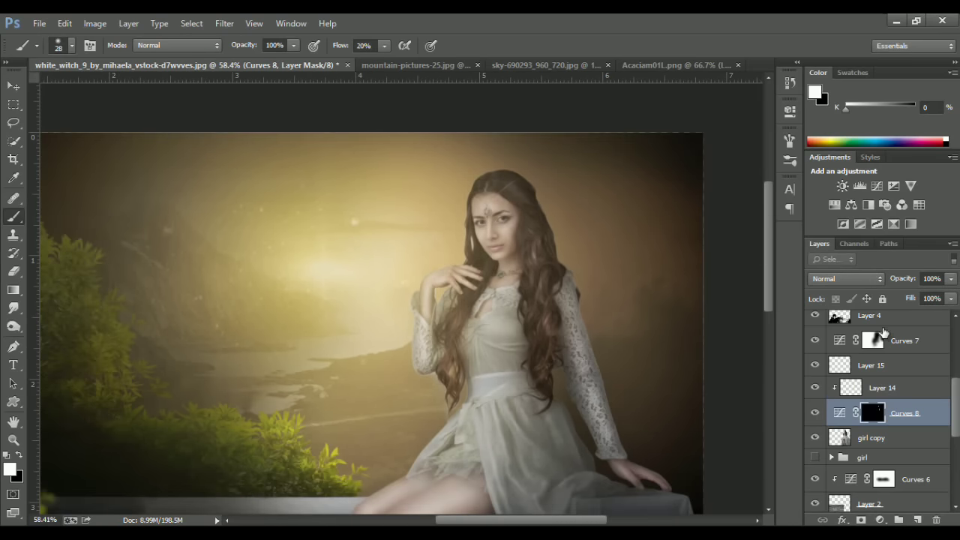
# Lower the Curves 8 adjustment to 80% opacity.
pyautogui.moveTo(900, 279); pyautogui.dragTo(879, 279)
pyautogui.keyDown('alt'); pyautogui.scroll(-1, 506, 379); pyautogui.keyUp('alt')
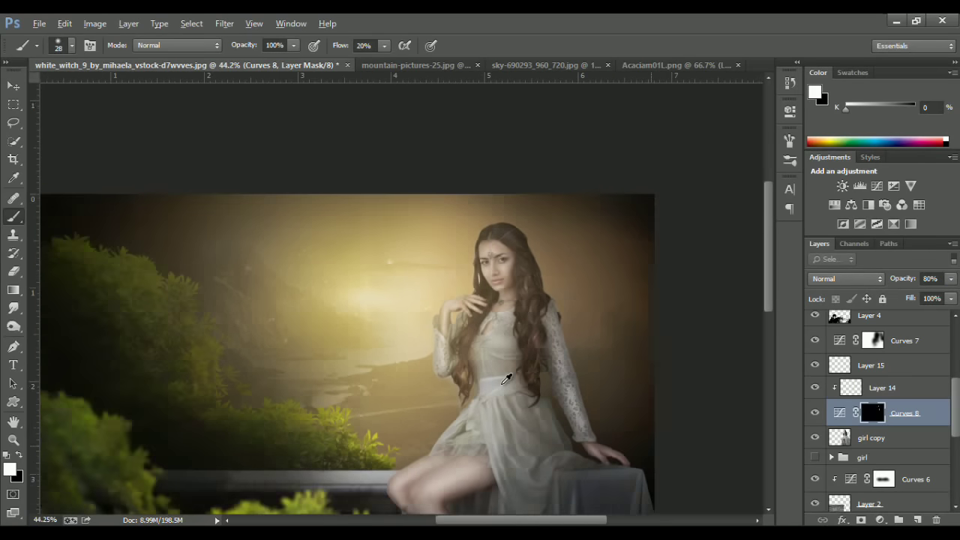
pyautogui.keyDown('alt'); pyautogui.scroll(-1, 506, 379); pyautogui.keyUp('alt')
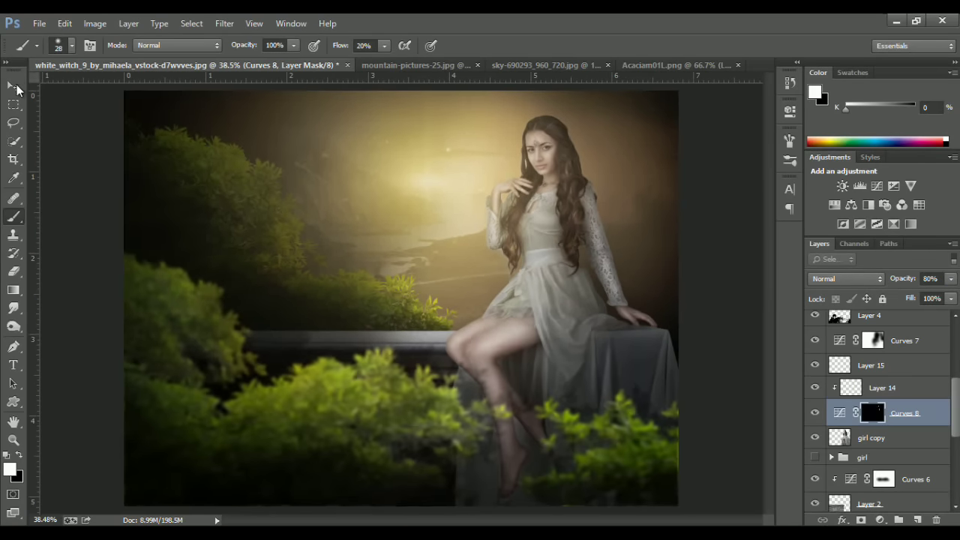
pyautogui.click(15, 86)
# Add a Color Balance layer above Layer 11 set to Red +100 and Yellow -84.
pyautogui.scroll(3, 880, 342)
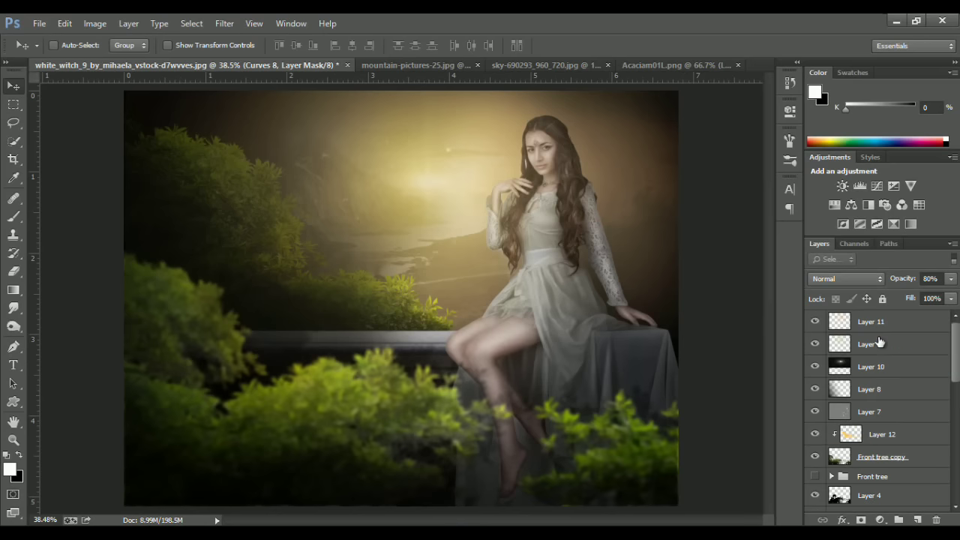
pyautogui.click(880, 324)
pyautogui.click(881, 518)
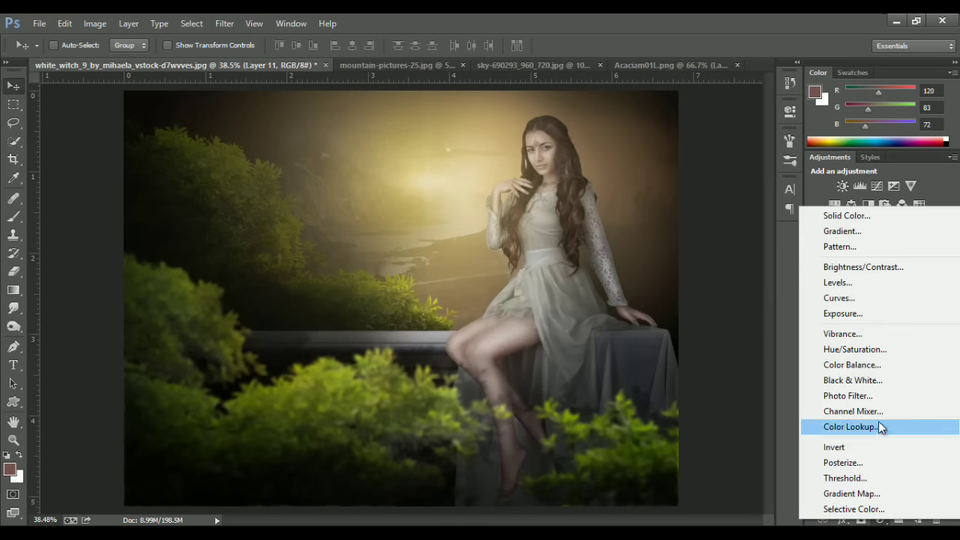
pyautogui.click(863, 365)
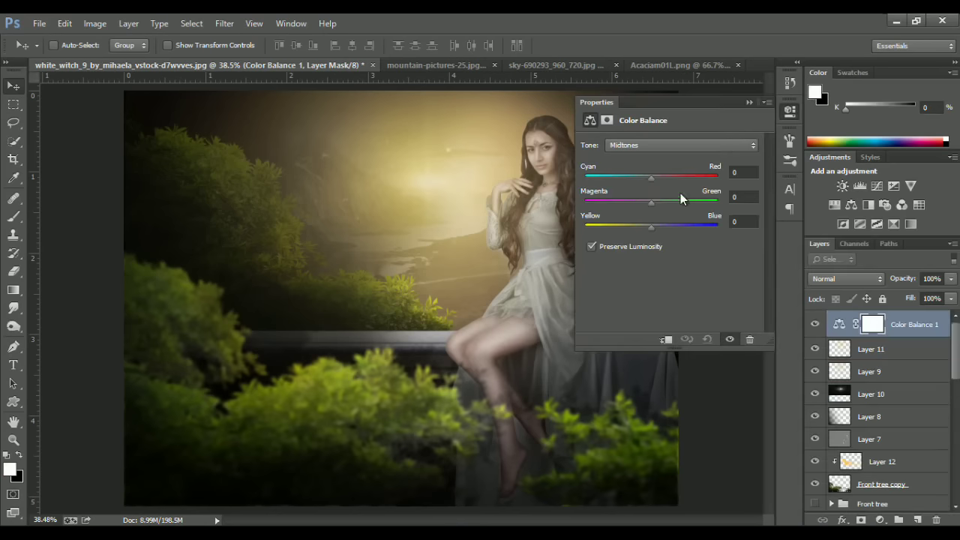
pyautogui.moveTo(649, 225)
pyautogui.mouseDown()
pyautogui.moveTo(681, 233)
pyautogui.moveTo(595, 234)
pyautogui.mouseUp()
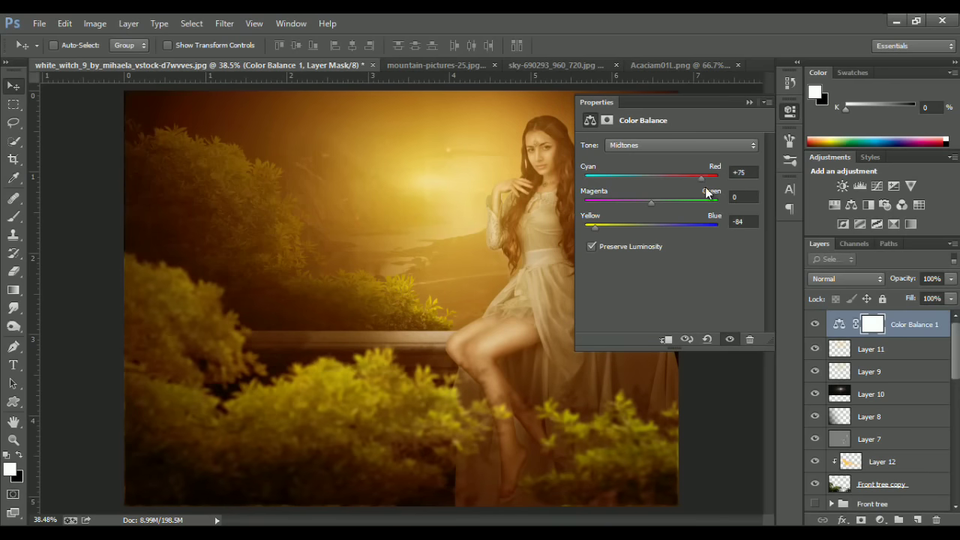
pyautogui.click(750, 102)
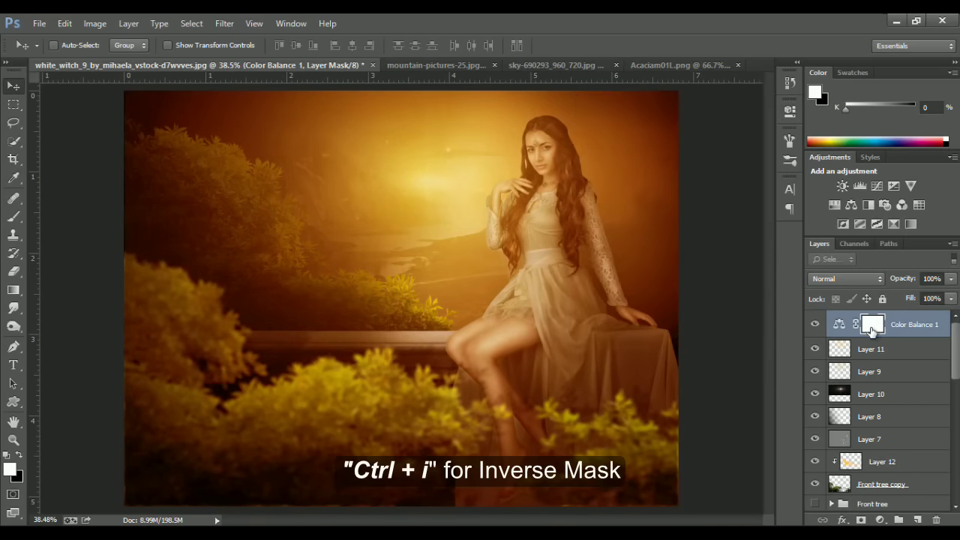
# Invert its mask and reveal the warm tint with a radial gradient around the sun.
pyautogui.hotkey('ctrl', 'i')
pyautogui.press('b')
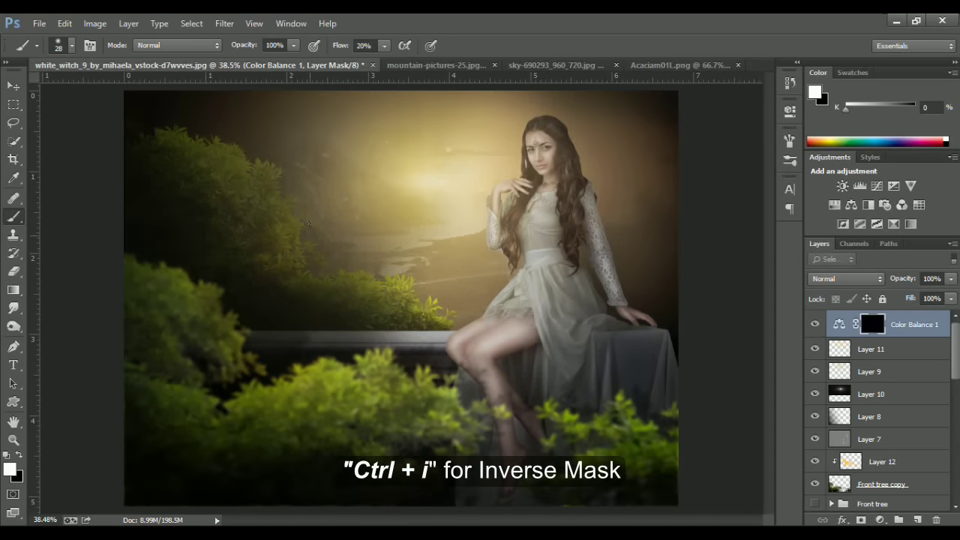
pyautogui.press('g')
pyautogui.moveTo(125, 90); pyautogui.dragTo(512, 384)
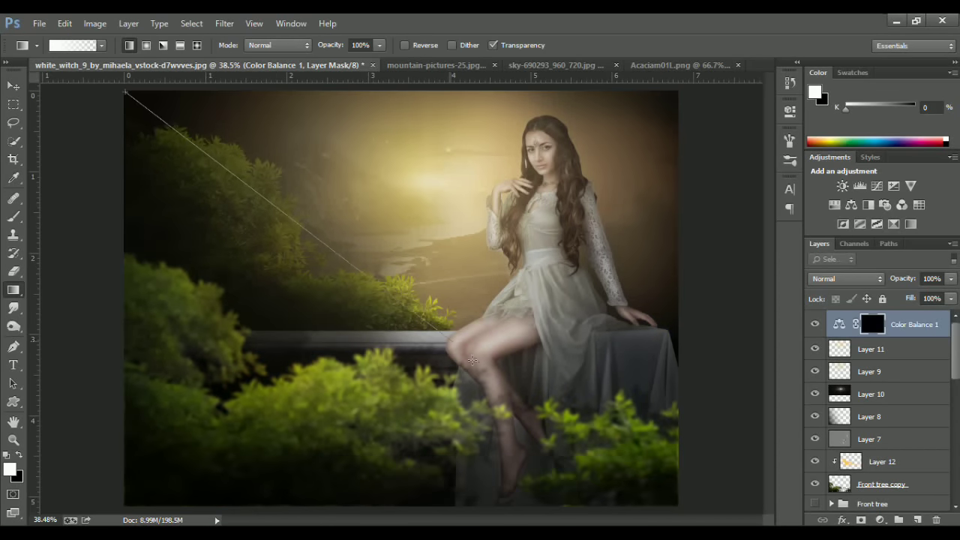
pyautogui.hotkey('ctrl', 'z')
pyautogui.moveTo(150, 112); pyautogui.dragTo(612, 373)
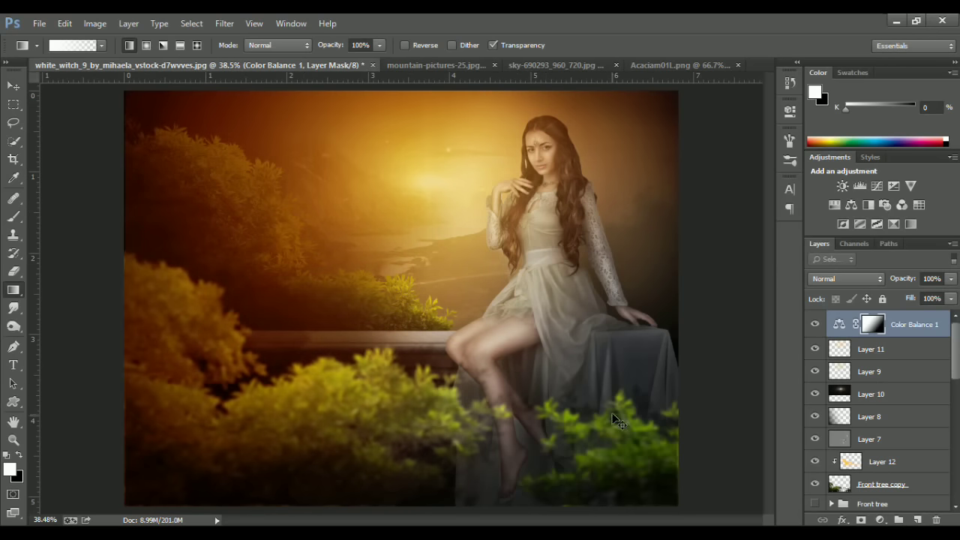
pyautogui.hotkey('ctrl', 'z')
pyautogui.click(147, 46)
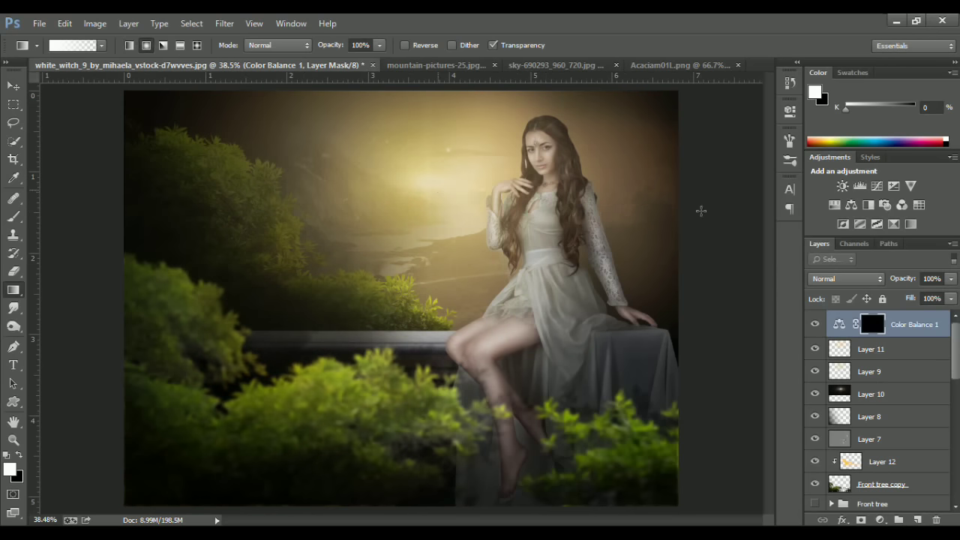
pyautogui.hotkey('ctrl', 'z')
pyautogui.moveTo(433, 183); pyautogui.dragTo(672, 179)
pyautogui.click(880, 519)
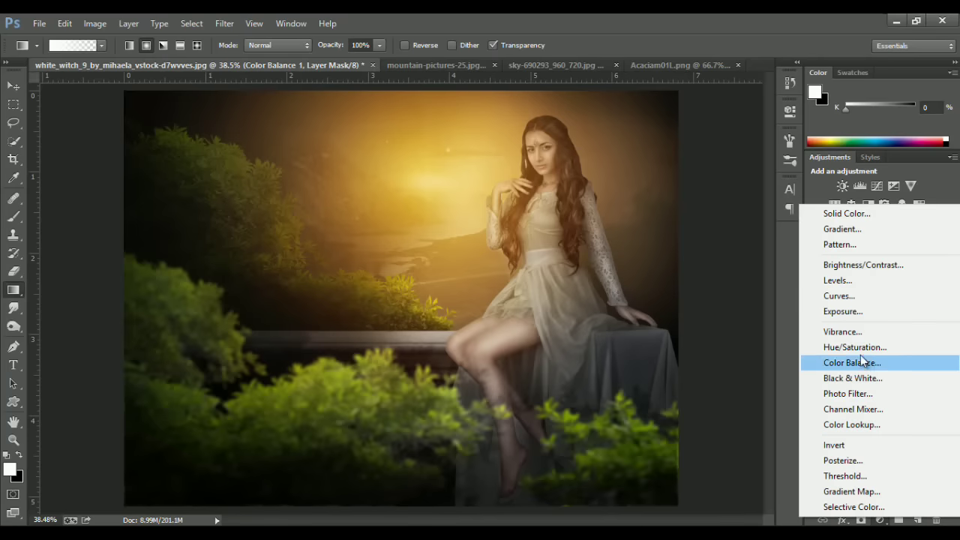
# Add Color Balance 2 with midtones shifted toward blue, green and cyan.
pyautogui.click(844, 364)
pyautogui.moveTo(685, 216)
pyautogui.mouseDown()
pyautogui.moveTo(682, 233)
pyautogui.moveTo(679, 209)
pyautogui.mouseUp()
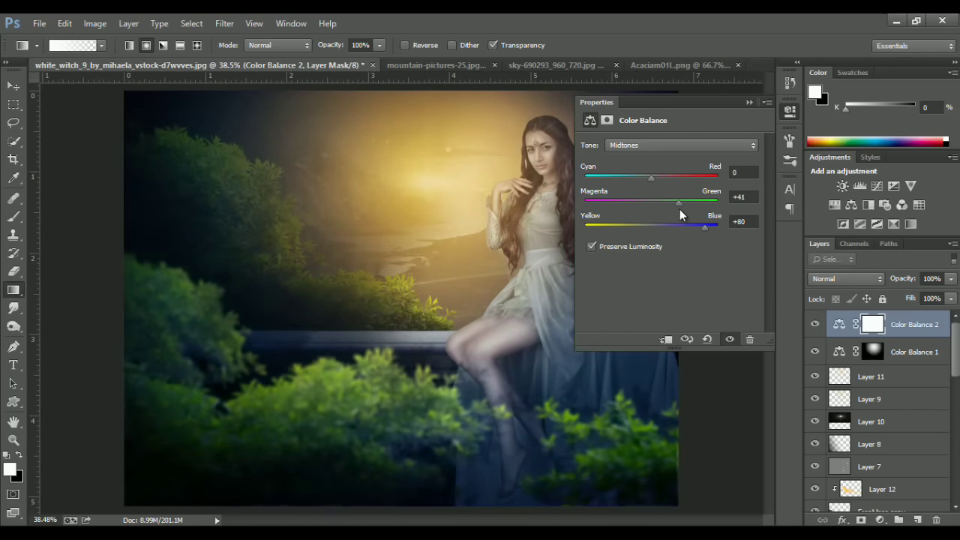
pyautogui.moveTo(651, 177); pyautogui.dragTo(604, 180)
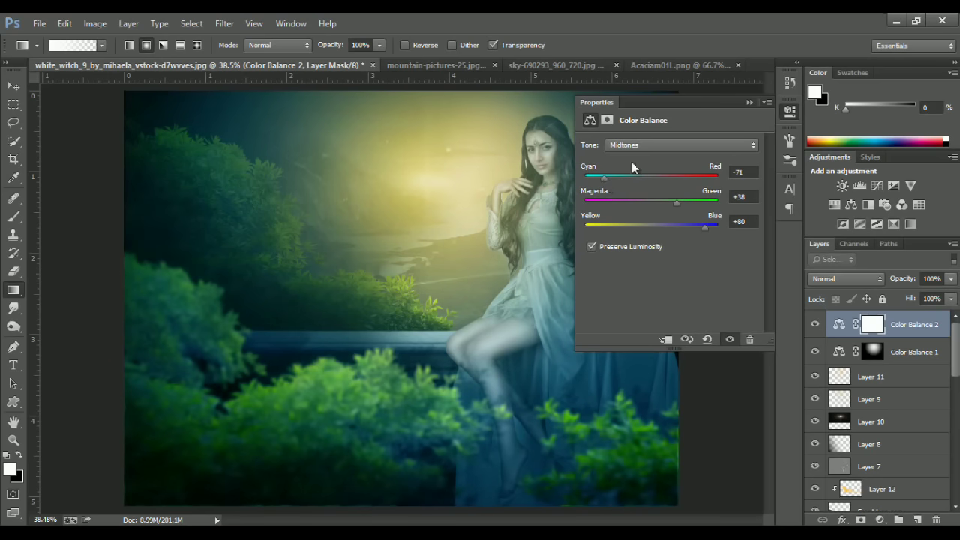
pyautogui.click(749, 103)
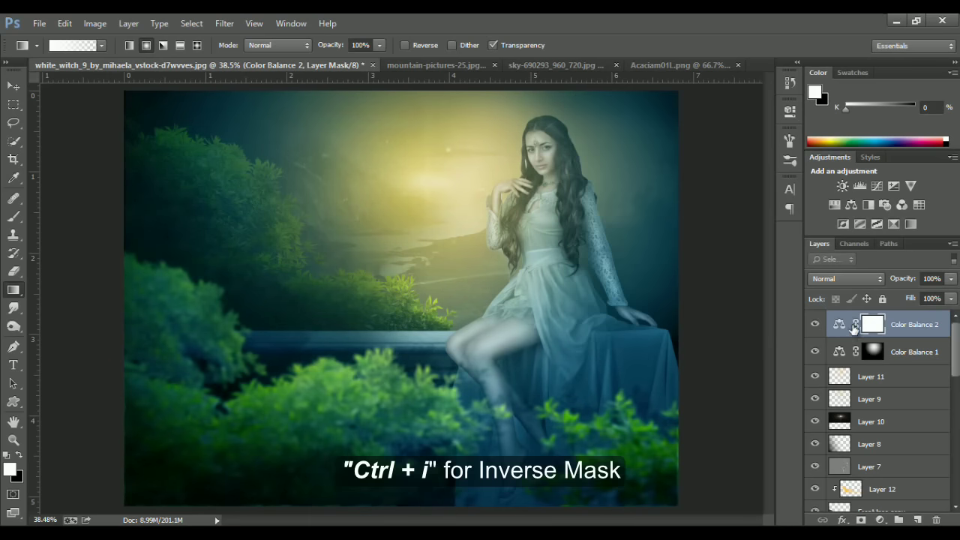
# Invert Color Balance 2's mask and paint it with a huge soft brush, excluding the lower-left bushes.
pyautogui.hotkey('ctrl', 'i')
pyautogui.press('b')
pyautogui.moveTo(358, 339)
pyautogui.mouseDown()
pyautogui.moveTo(420, 342)
pyautogui.moveTo(530, 381)
pyautogui.mouseUp()
pyautogui.hotkey('ctrl', '-')
pyautogui.moveTo(480, 360)
pyautogui.mouseDown()
pyautogui.moveTo(503, 347)
pyautogui.moveTo(562, 242)
pyautogui.moveTo(548, 398)
pyautogui.moveTo(514, 387)
pyautogui.moveTo(343, 386)
pyautogui.moveTo(240, 356)
pyautogui.moveTo(451, 396)
pyautogui.moveTo(300, 214)
pyautogui.moveTo(638, 407)
pyautogui.mouseUp()
pyautogui.scroll(5, 777, 328)
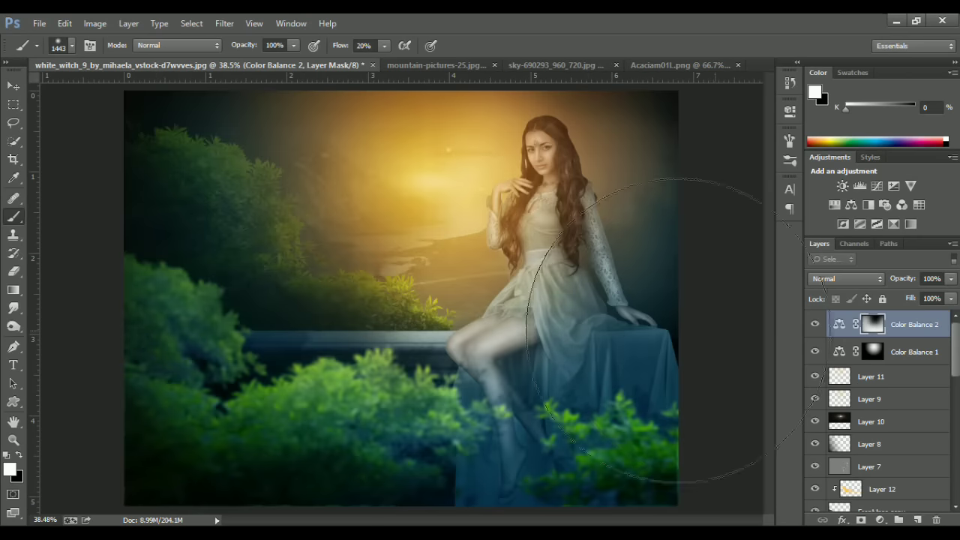
pyautogui.press('x')
pyautogui.moveTo(198, 345); pyautogui.dragTo(534, 188)
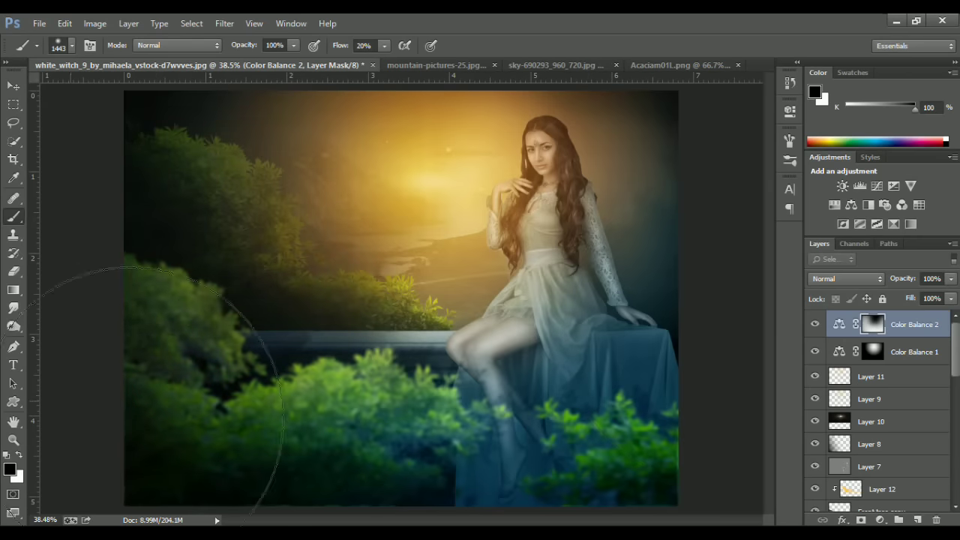
pyautogui.press('x')
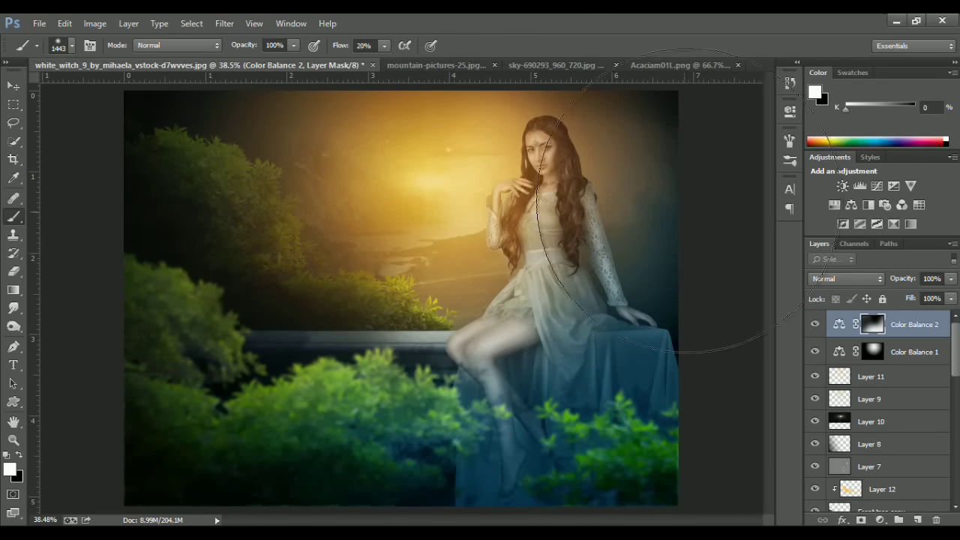
# Set Color Balance 2 to 72% and Color Balance 1 to 79% opacity.
pyautogui.moveTo(898, 282); pyautogui.dragTo(892, 283)
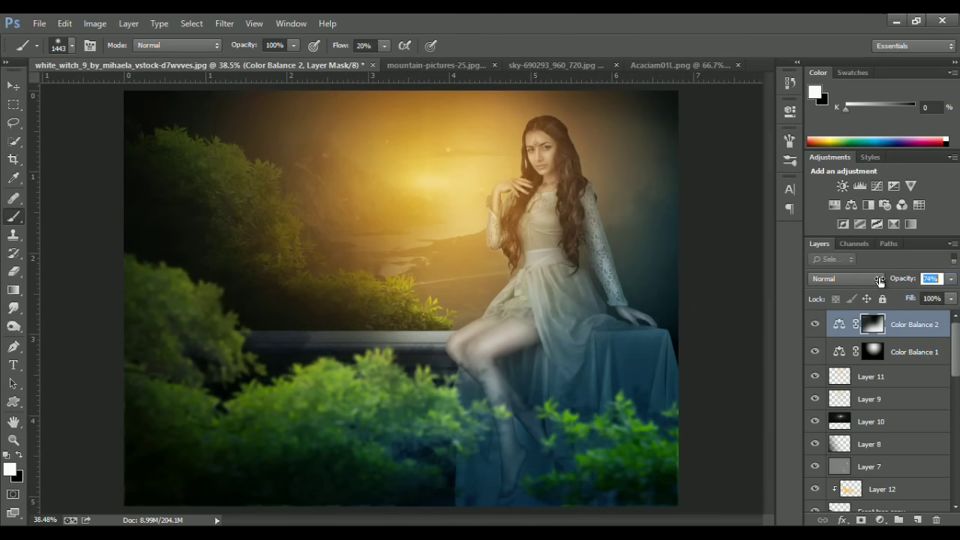
pyautogui.click(905, 347)
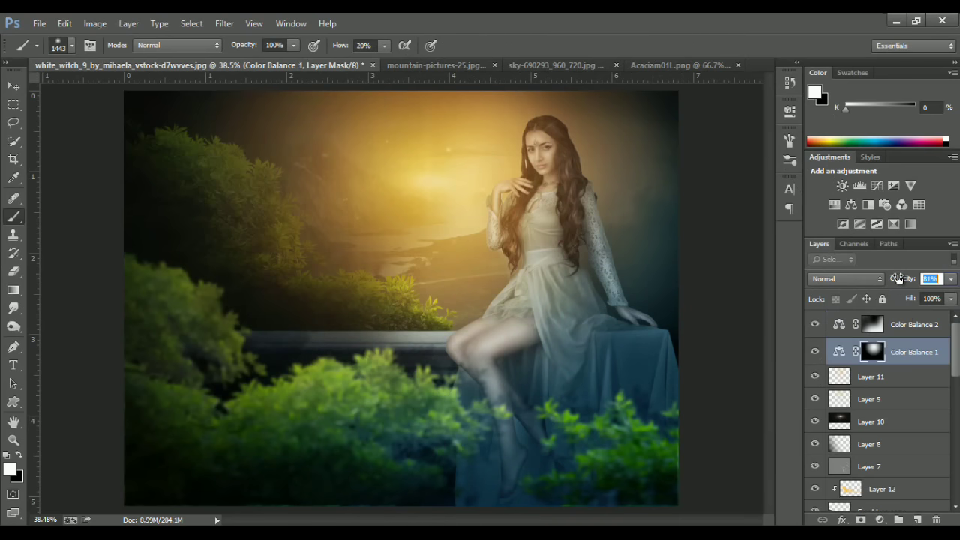
pyautogui.scroll(-1, 503, 308)
pyautogui.scroll(1, 503, 308)
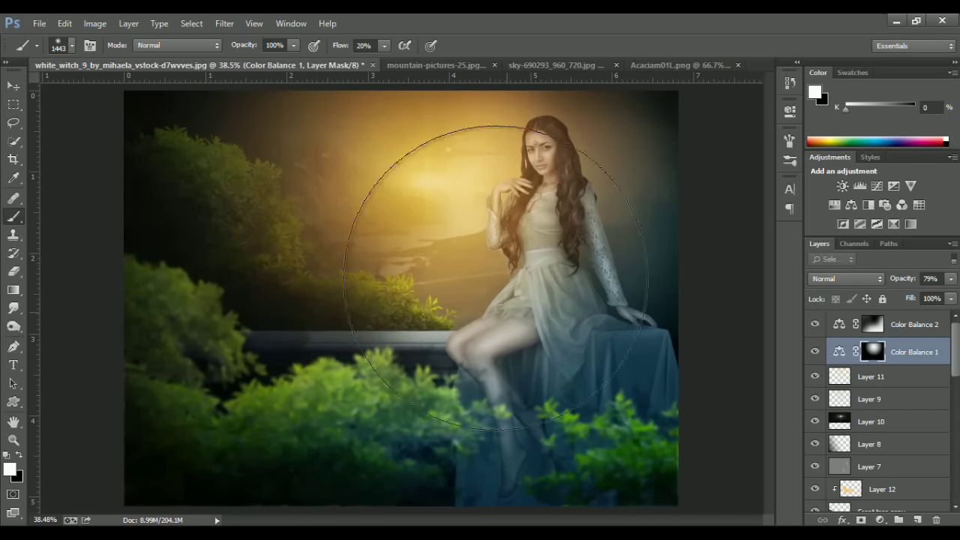
pyautogui.click(13, 86)
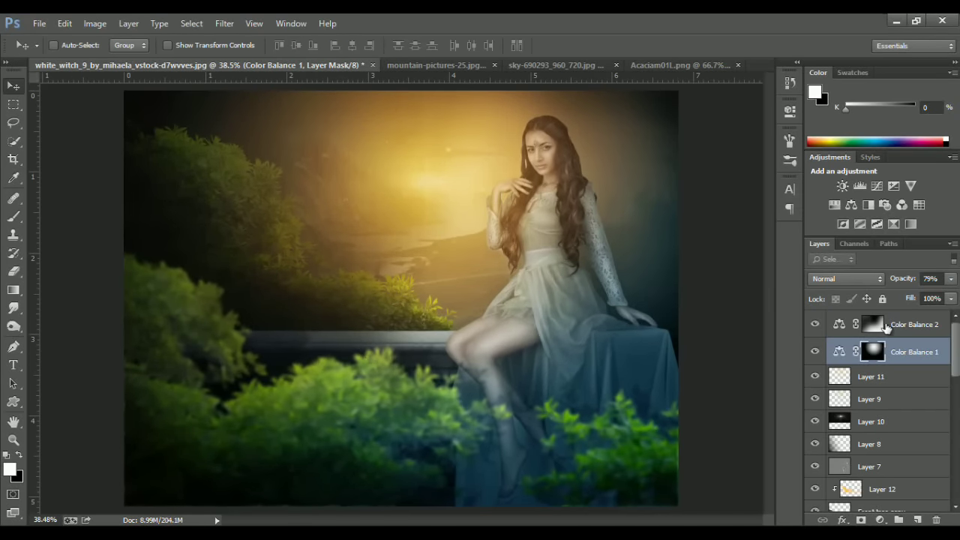
pyautogui.click(888, 328)
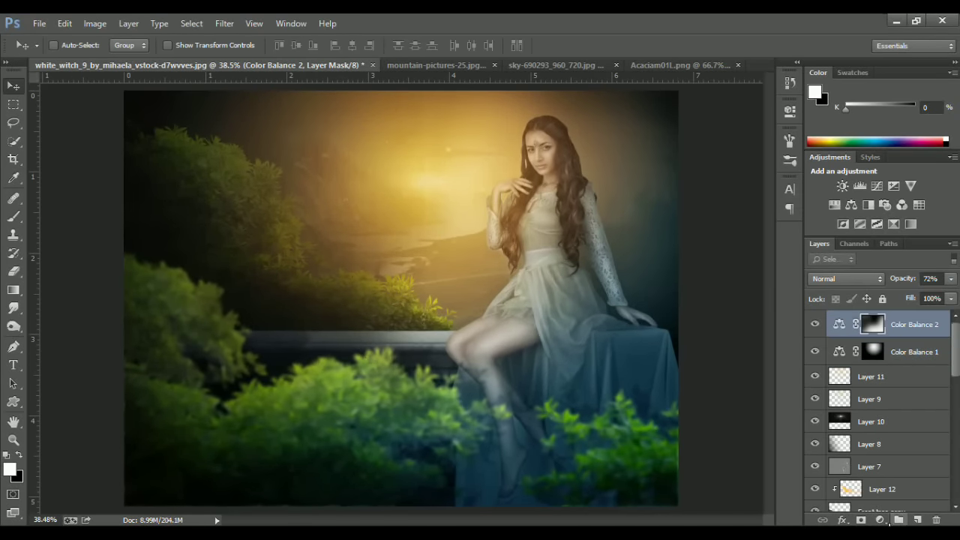
pyautogui.click(881, 520)
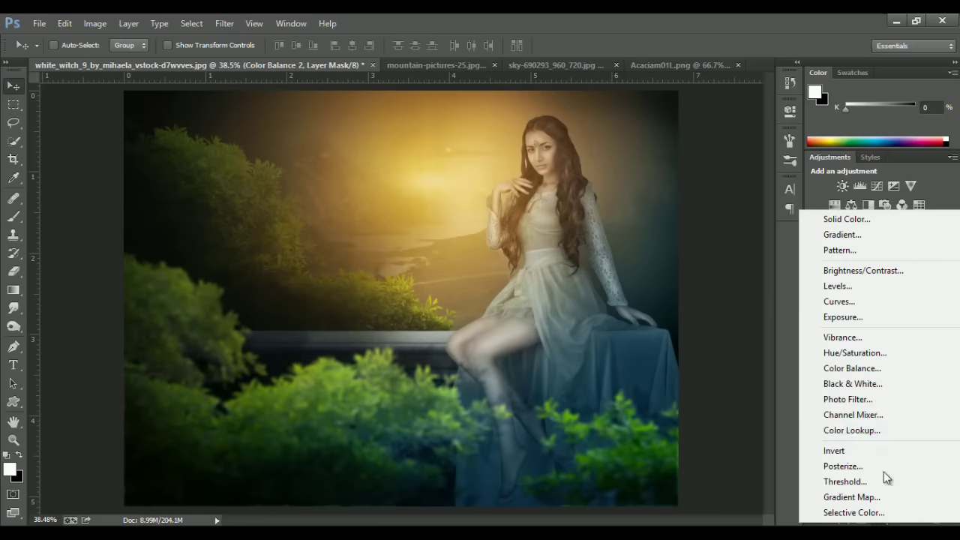
# Add a darkening Curves 9, mask it black off the sunlit centre, woman and foliage, at 62% opacity.
pyautogui.click(859, 309)
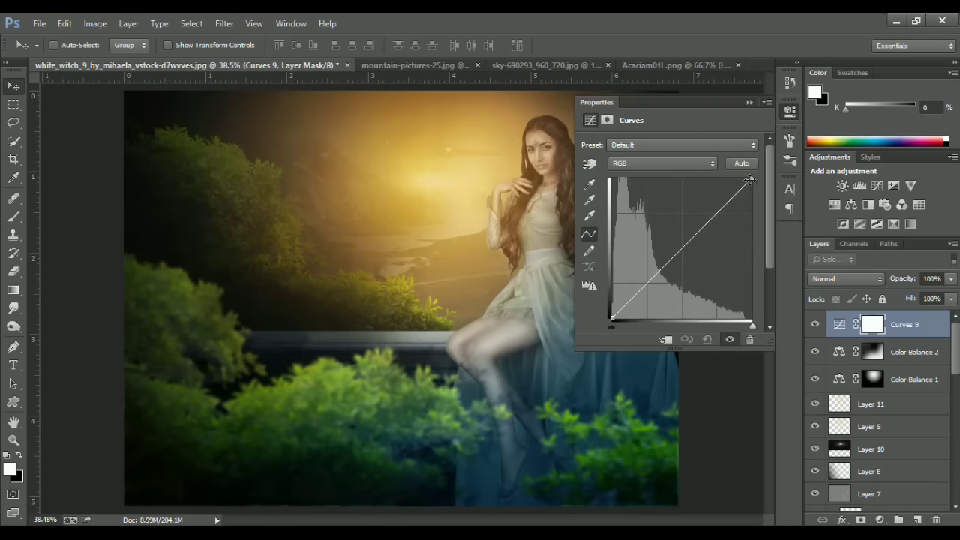
pyautogui.moveTo(749, 180); pyautogui.dragTo(771, 308)
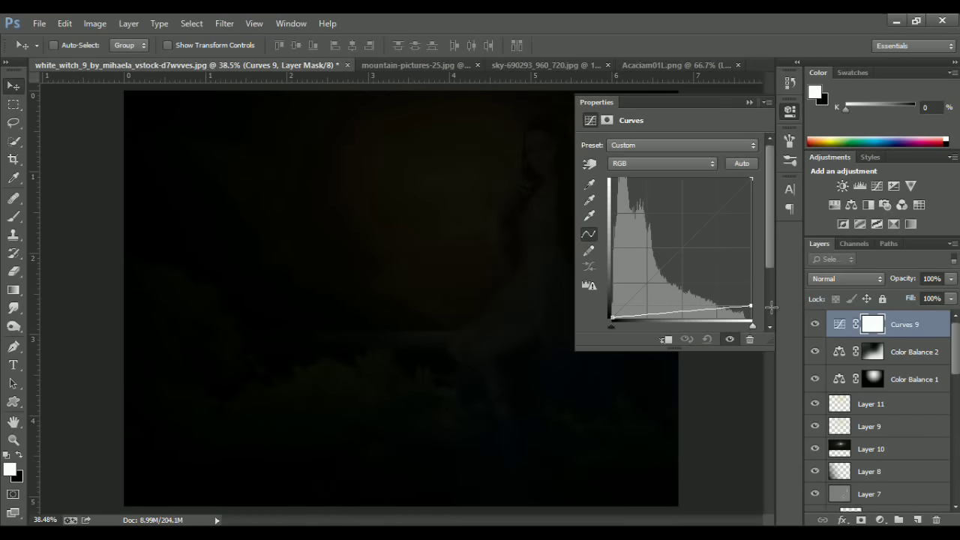
pyautogui.click(750, 103)
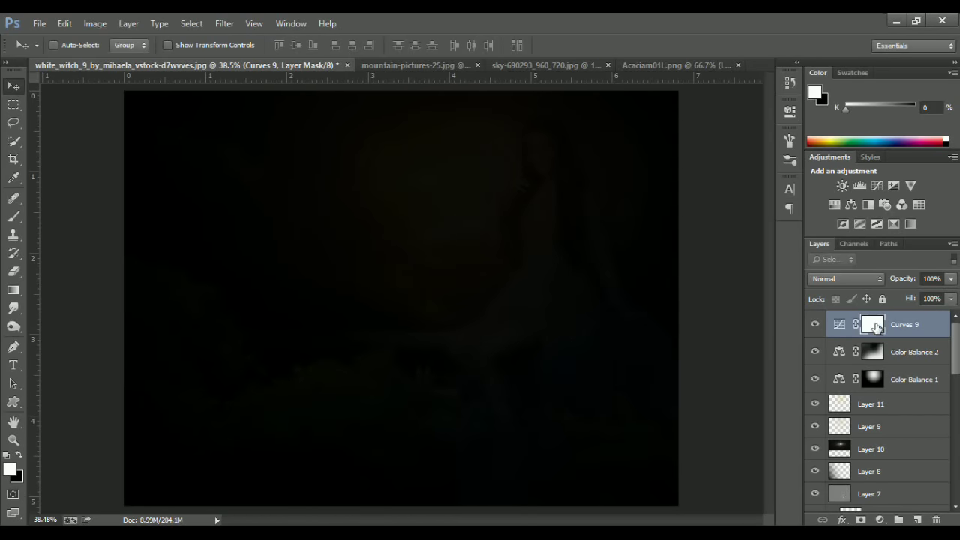
pyautogui.press('b')
pyautogui.moveTo(450, 228); pyautogui.dragTo(358, 220)
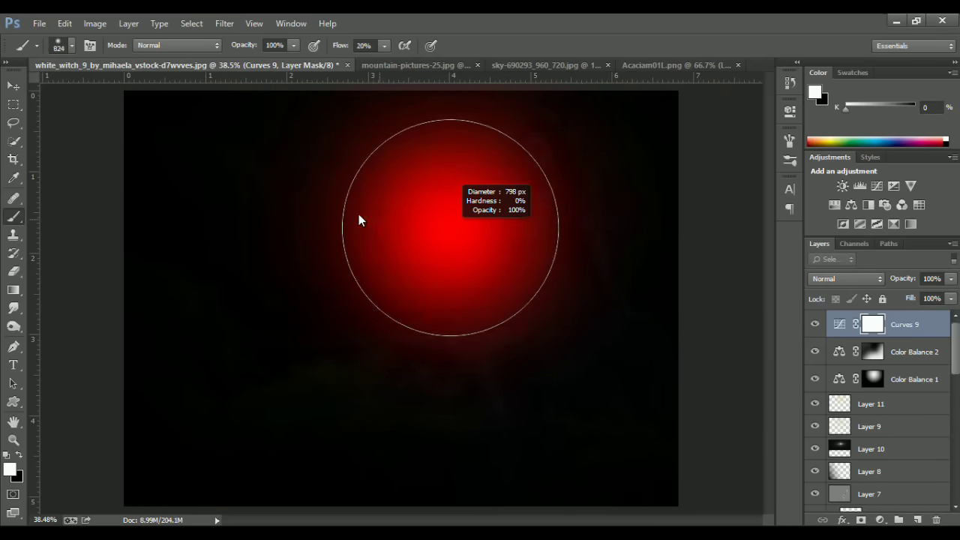
pyautogui.press('x')
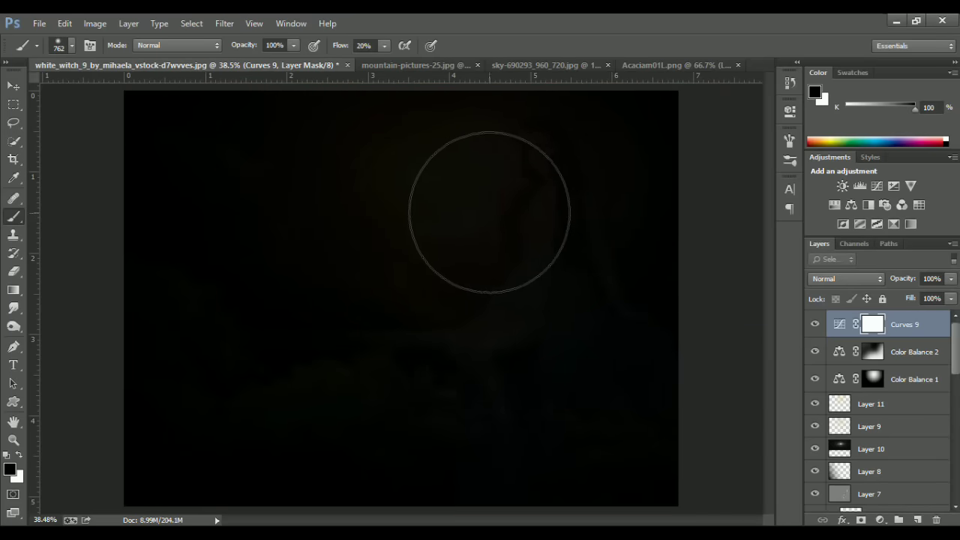
pyautogui.moveTo(490, 212)
pyautogui.mouseDown()
pyautogui.moveTo(460, 128)
pyautogui.moveTo(377, 214)
pyautogui.moveTo(429, 161)
pyautogui.moveTo(436, 194)
pyautogui.moveTo(508, 187)
pyautogui.moveTo(488, 214)
pyautogui.moveTo(567, 160)
pyautogui.moveTo(621, 167)
pyautogui.moveTo(488, 235)
pyautogui.moveTo(574, 322)
pyautogui.moveTo(488, 412)
pyautogui.moveTo(258, 385)
pyautogui.moveTo(225, 417)
pyautogui.mouseUp()
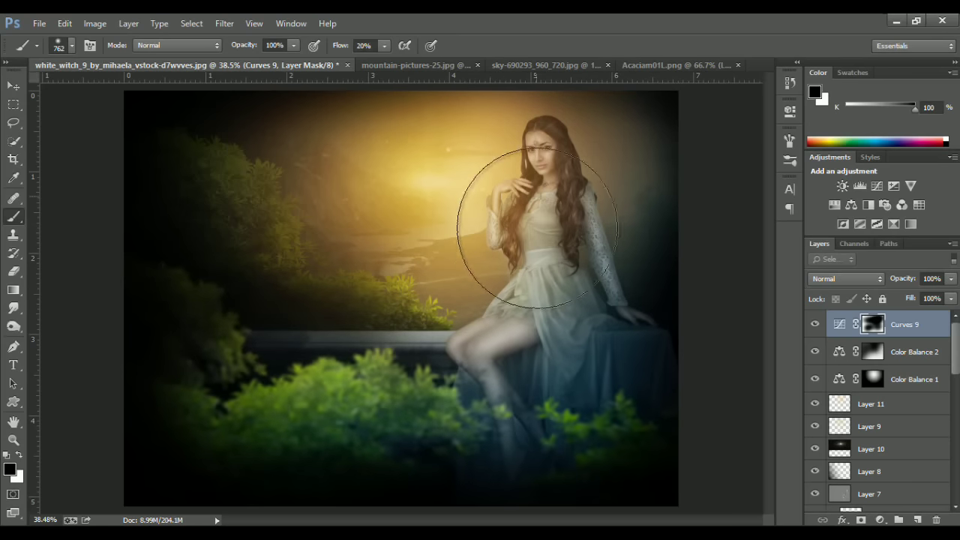
pyautogui.moveTo(899, 281); pyautogui.dragTo(881, 285)
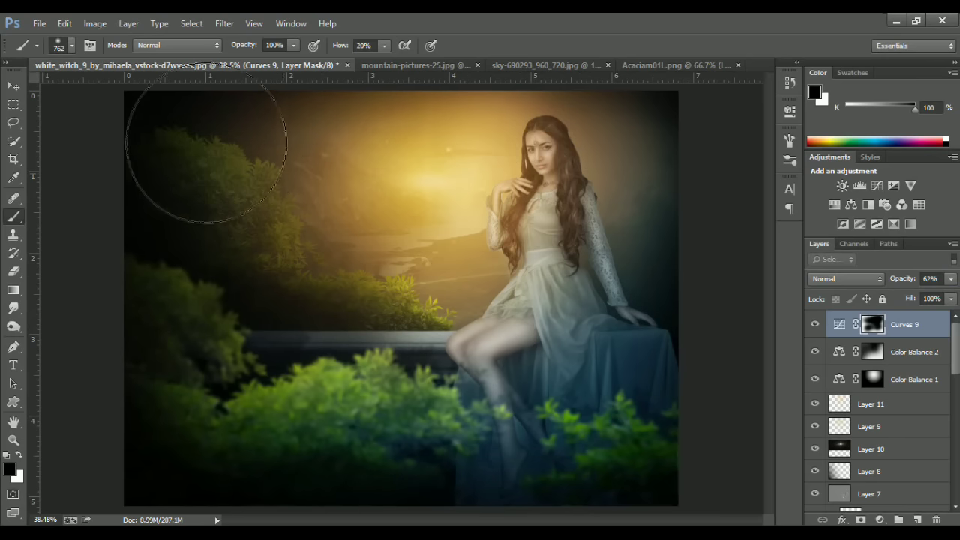
pyautogui.click(866, 324)
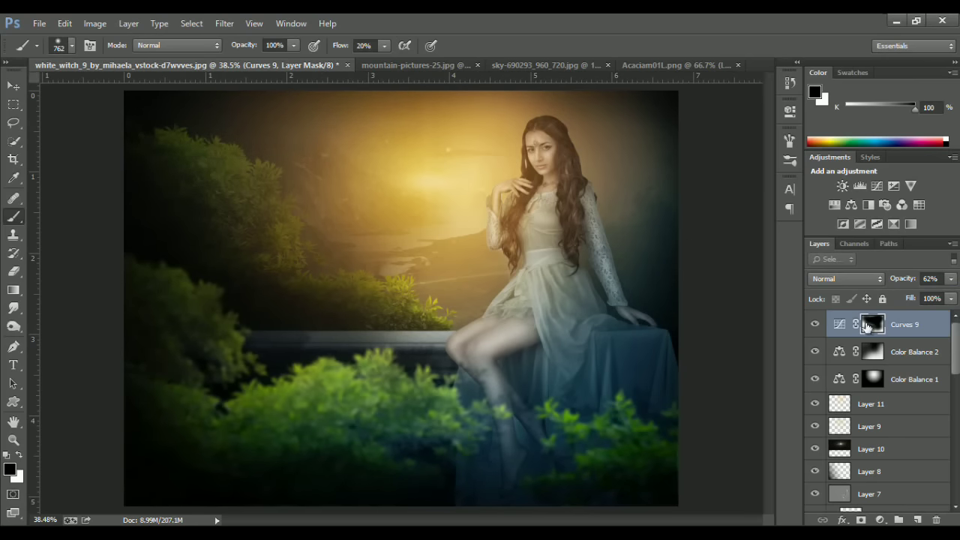
# Compare the image with the darkening on and off, then choose a darker brown painting colour.
pyautogui.doubleClick(813, 323)
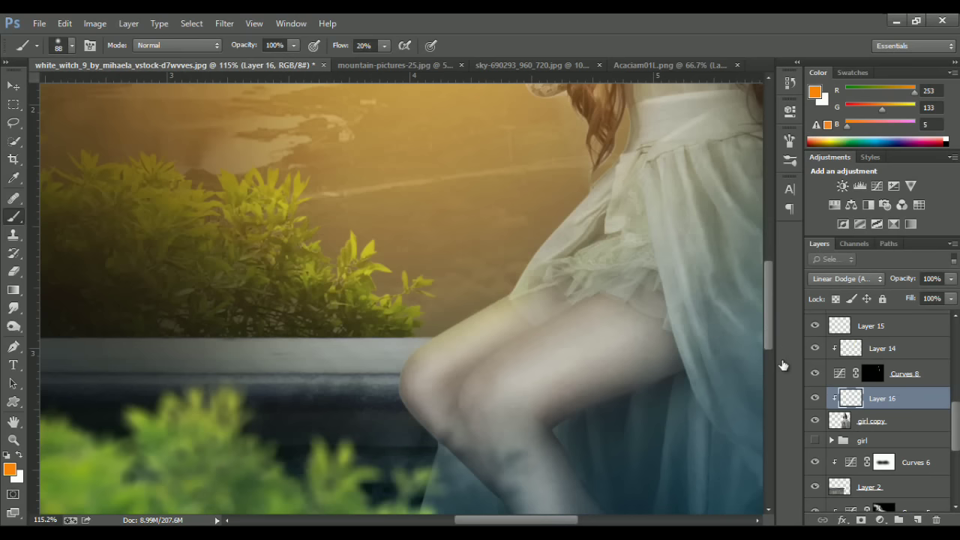
pyautogui.click(10, 471)
pyautogui.click(772, 205)
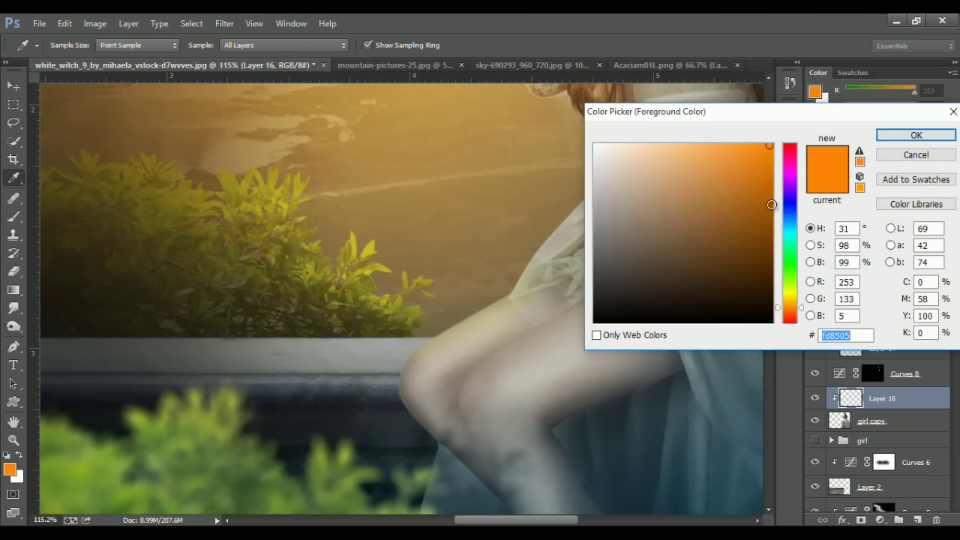
pyautogui.press('Return')
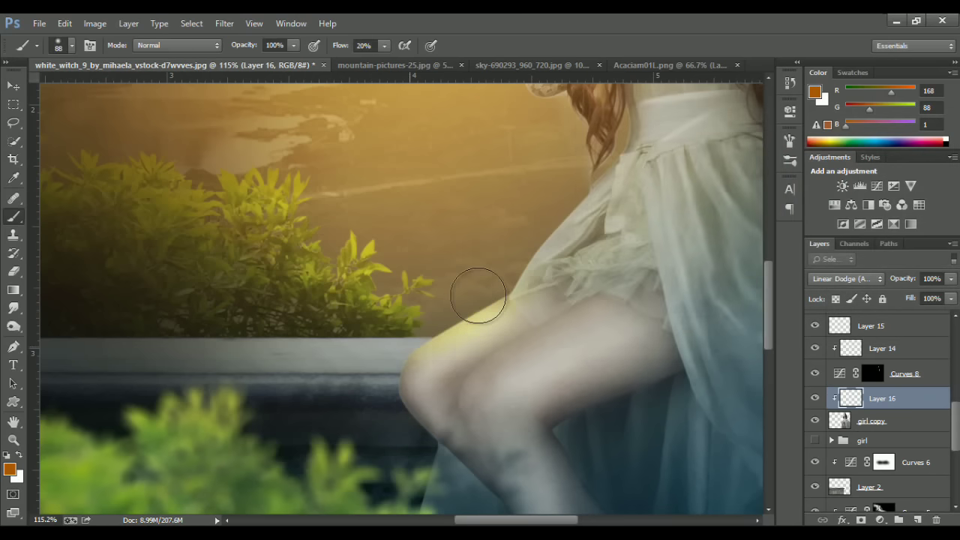
# Paint warm light along the thigh with a 54 px brush, and along the hand at 20% brush opacity.
pyautogui.keyDown('alt'); pyautogui.rightClick(494, 314); pyautogui.keyUp('alt')
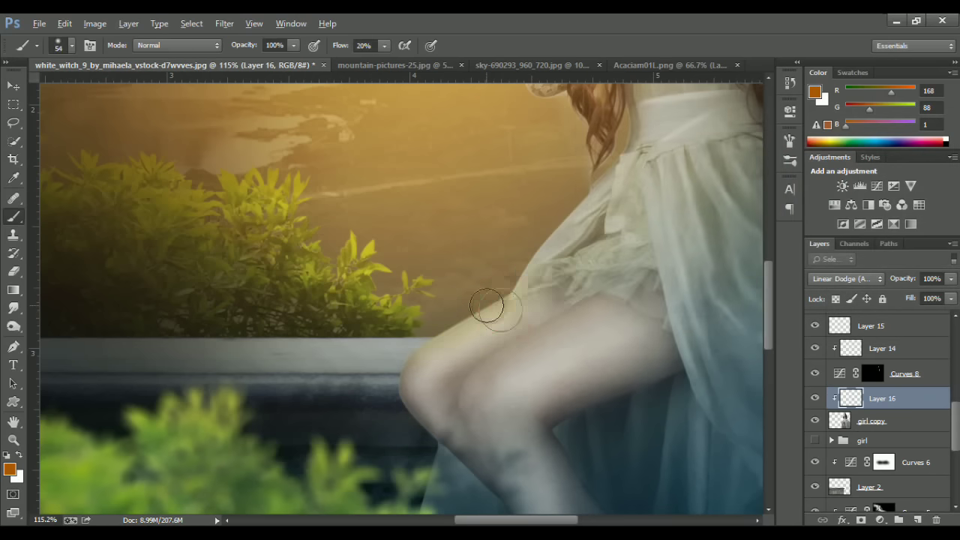
pyautogui.moveTo(486, 293); pyautogui.dragTo(391, 373)
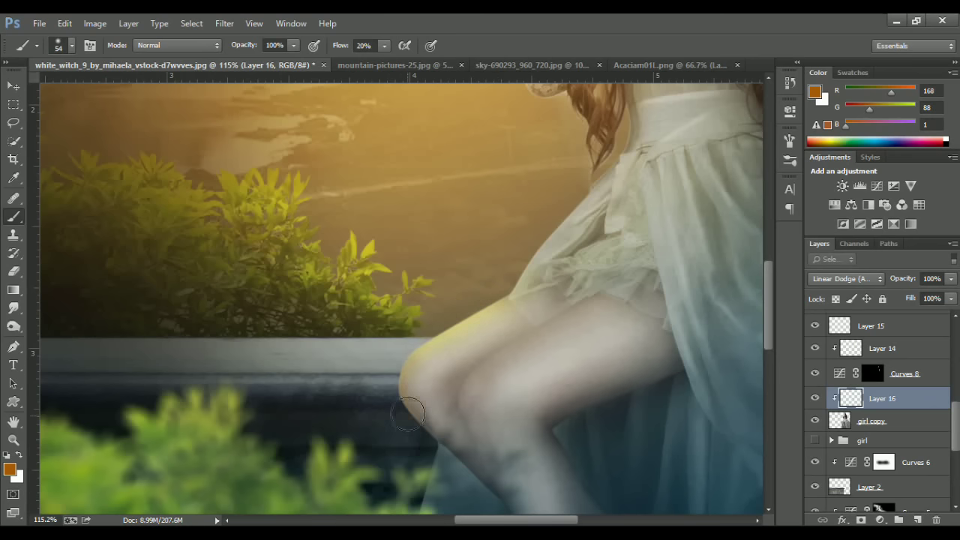
pyautogui.moveTo(461, 424)
pyautogui.mouseDown()
pyautogui.moveTo(473, 390)
pyautogui.moveTo(437, 398)
pyautogui.moveTo(487, 278)
pyautogui.mouseUp()
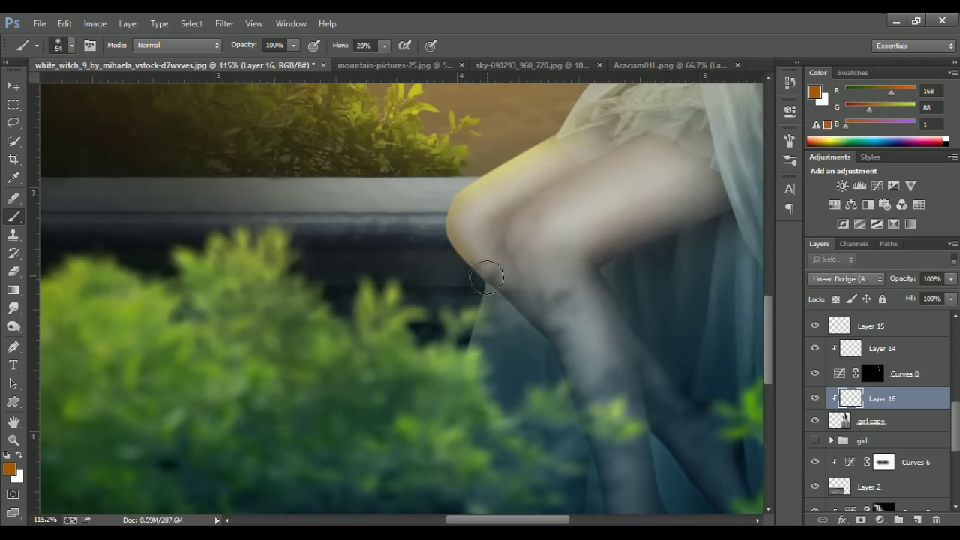
pyautogui.moveTo(525, 193)
pyautogui.mouseDown()
pyautogui.moveTo(415, 413)
pyautogui.moveTo(347, 445)
pyautogui.moveTo(333, 478)
pyautogui.mouseUp()
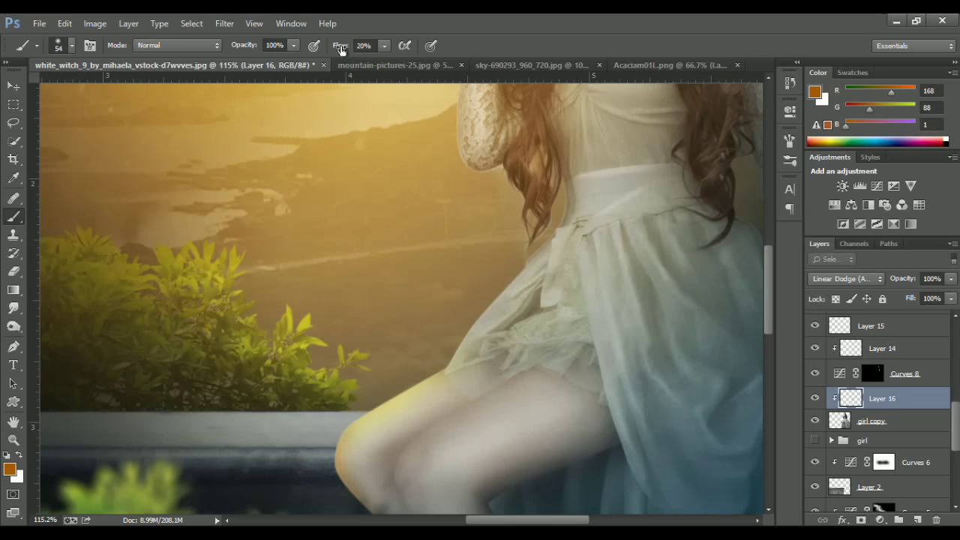
pyautogui.press('2')
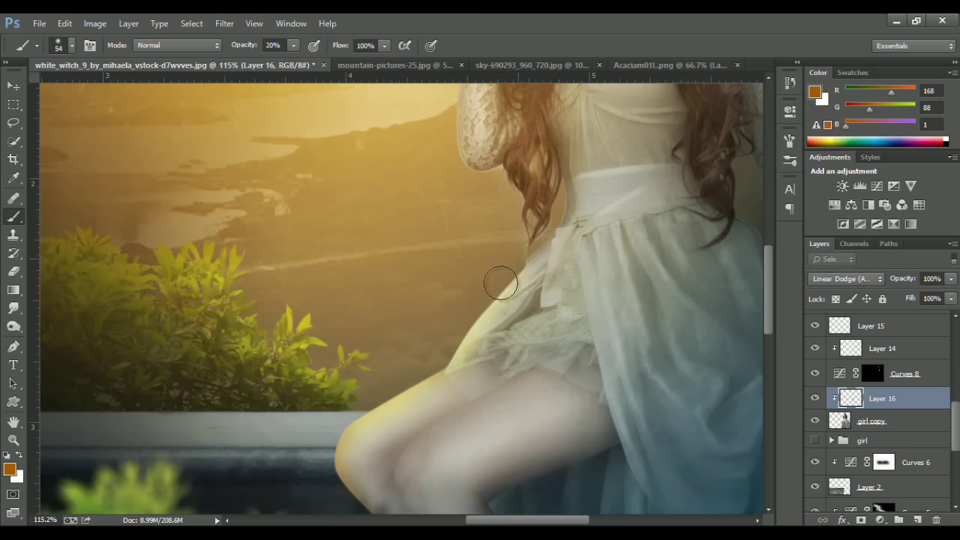
pyautogui.moveTo(495, 177)
pyautogui.mouseDown()
pyautogui.moveTo(515, 303)
pyautogui.moveTo(473, 203)
pyautogui.moveTo(476, 325)
pyautogui.moveTo(478, 185)
pyautogui.moveTo(495, 332)
pyautogui.mouseUp()
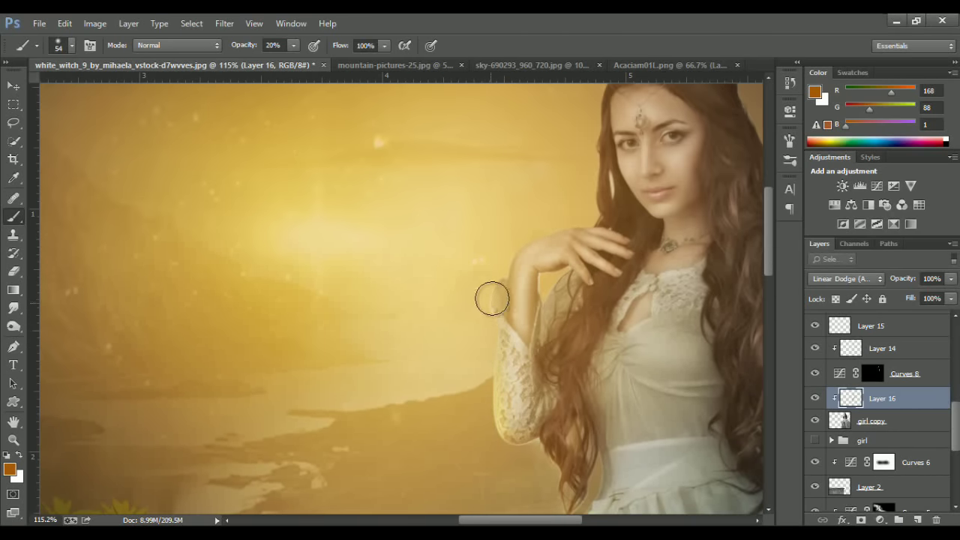
pyautogui.moveTo(500, 261)
pyautogui.mouseDown()
pyautogui.moveTo(506, 240)
pyautogui.moveTo(570, 215)
pyautogui.moveTo(607, 217)
pyautogui.moveTo(582, 288)
pyautogui.mouseUp()
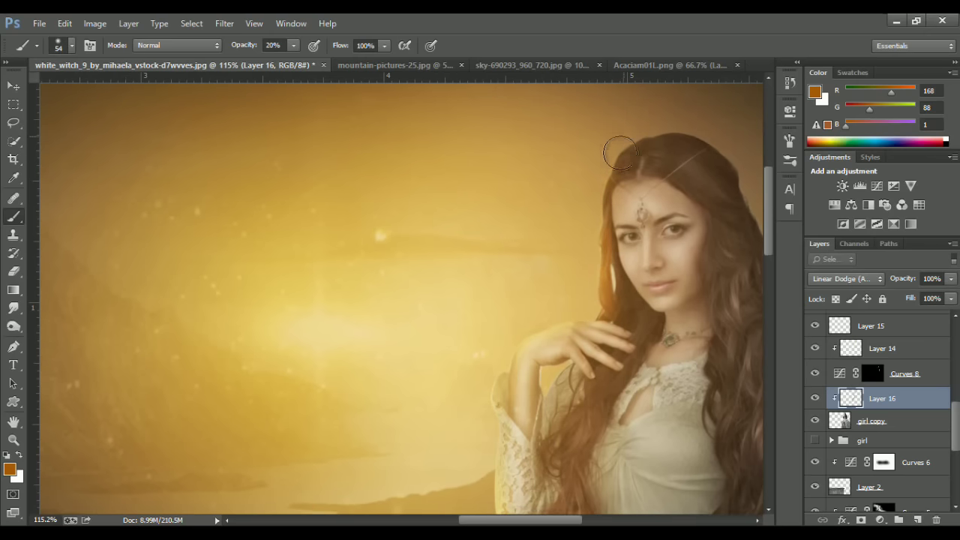
# Lower the leg glow layer, Layer 16, to 54% opacity.
pyautogui.keyDown('alt'); pyautogui.scroll(-2, 638, 345); pyautogui.keyUp('alt')
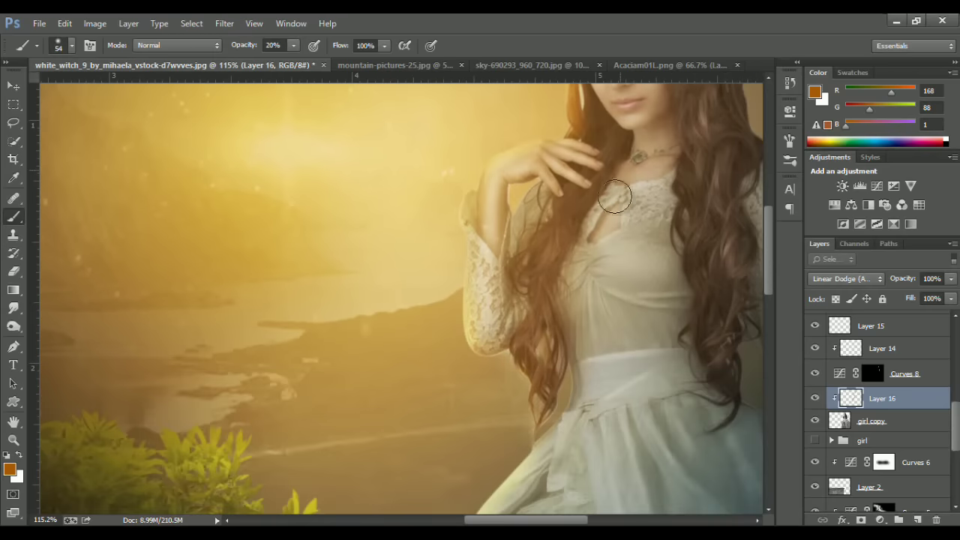
pyautogui.keyDown('alt'); pyautogui.scroll(-1, 604, 335); pyautogui.keyUp('alt')
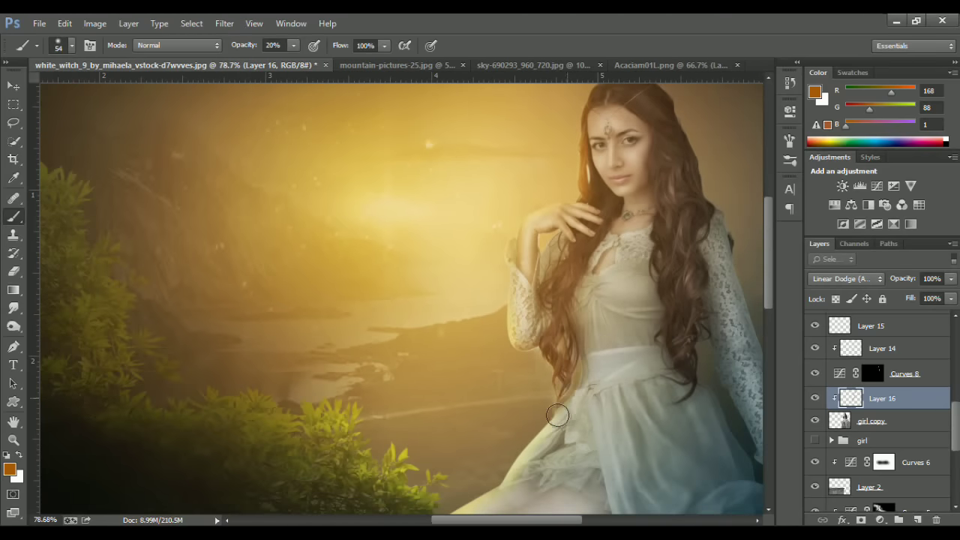
pyautogui.keyDown('alt'); pyautogui.scroll(1, 547, 317); pyautogui.keyUp('alt')
pyautogui.keyDown('alt'); pyautogui.scroll(2, 547, 313); pyautogui.keyUp('alt')
pyautogui.keyDown('alt'); pyautogui.scroll(-3, 548, 311); pyautogui.keyUp('alt')
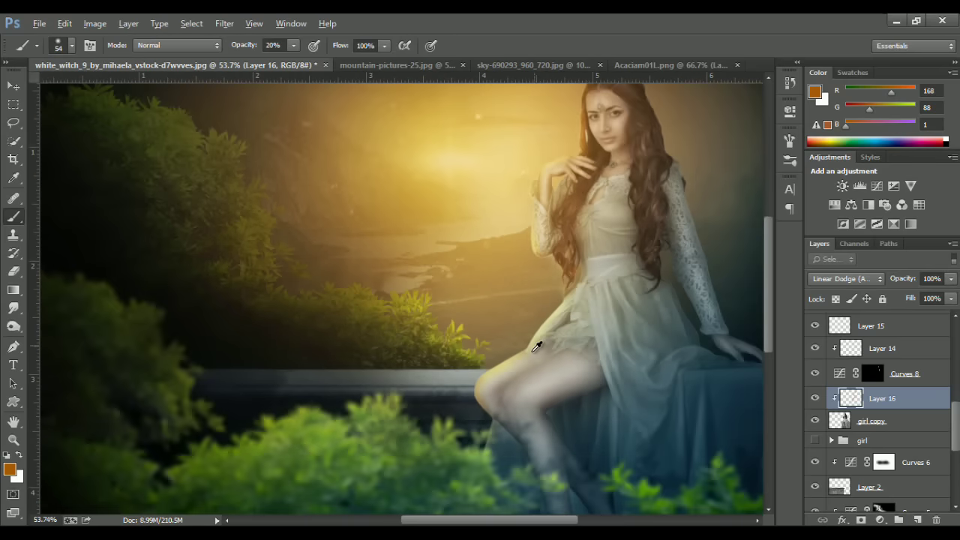
pyautogui.keyDown('alt'); pyautogui.scroll(2, 559, 338); pyautogui.keyUp('alt')
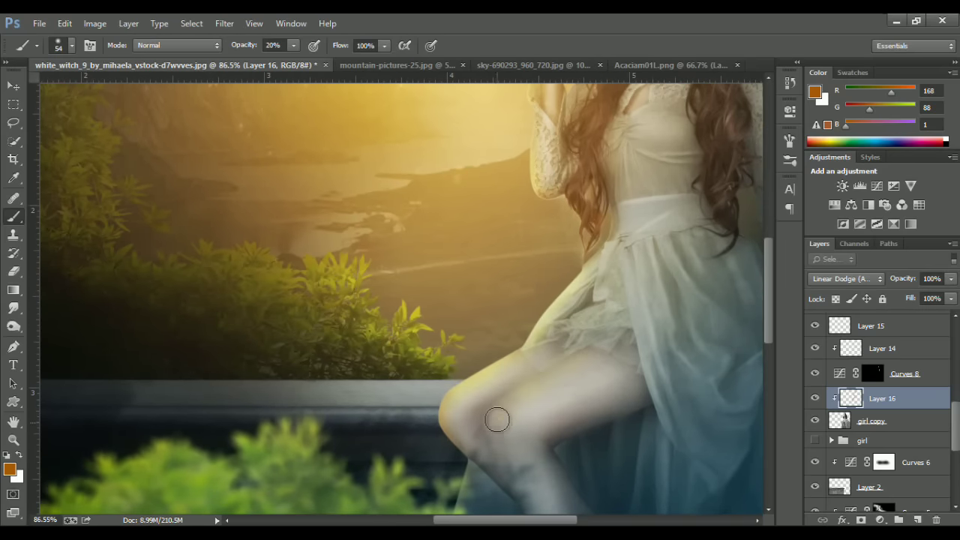
pyautogui.keyDown('alt'); pyautogui.scroll(-4, 577, 491); pyautogui.keyUp('alt')
pyautogui.keyDown('alt'); pyautogui.scroll(-3, 600, 345); pyautogui.keyUp('alt')
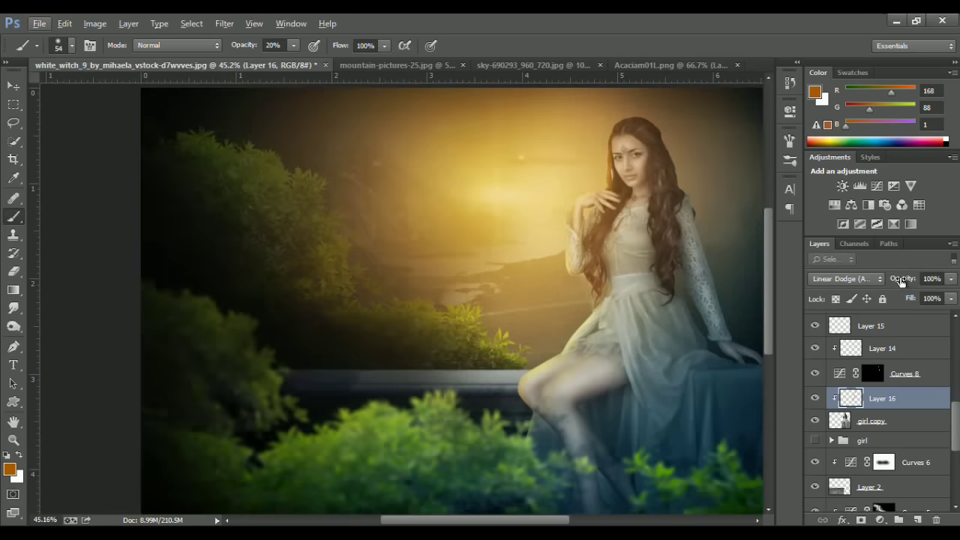
pyautogui.moveTo(901, 280); pyautogui.dragTo(868, 282)
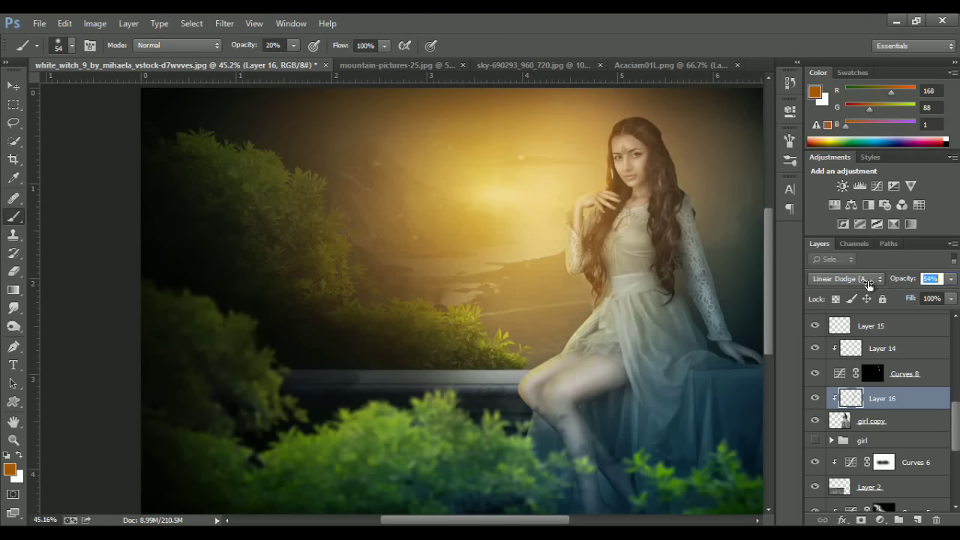
# Toggle Layer 16's leg glow off and on to compare, then zoom in.
pyautogui.click(815, 399)
pyautogui.click(815, 398)
pyautogui.click(816, 398)
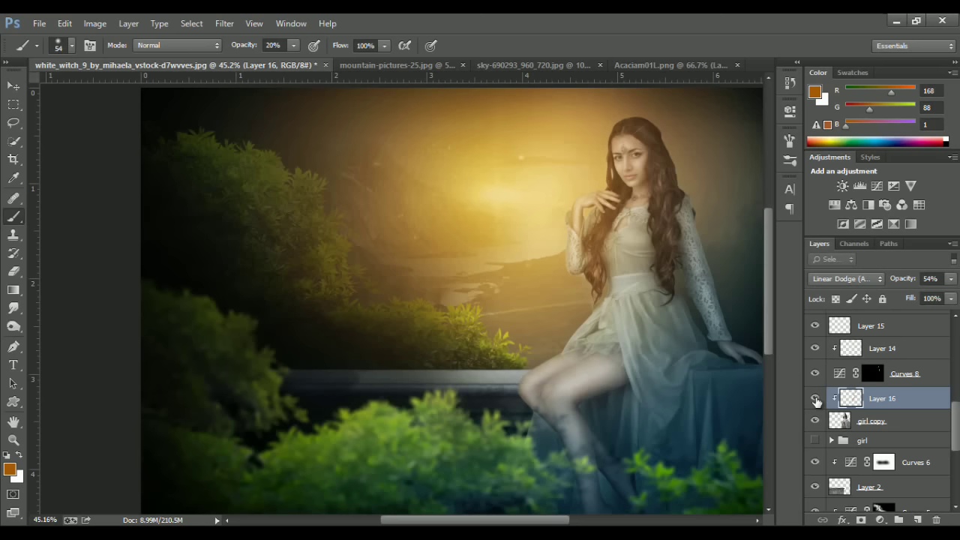
pyautogui.click(815, 398)
pyautogui.click(13, 85)
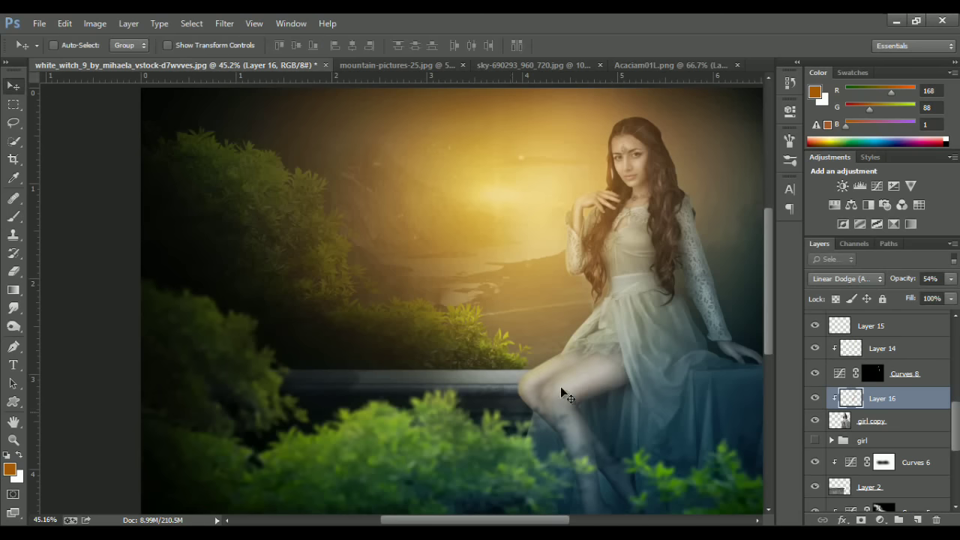
pyautogui.scroll(2, 555, 372)
pyautogui.scroll(2, 553, 367)
pyautogui.scroll(2, 553, 367)
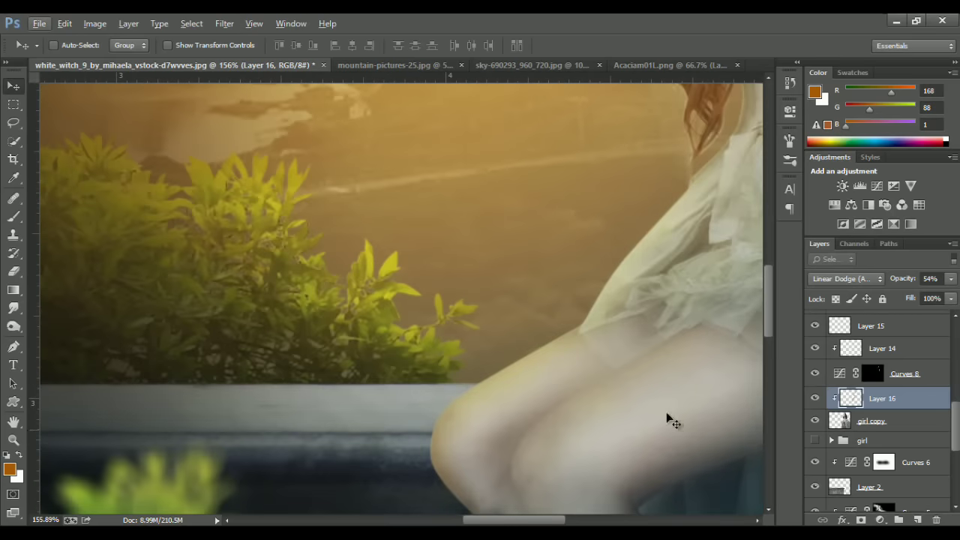
# Shrink the soft brush down to 4 px.
pyautogui.press('p')
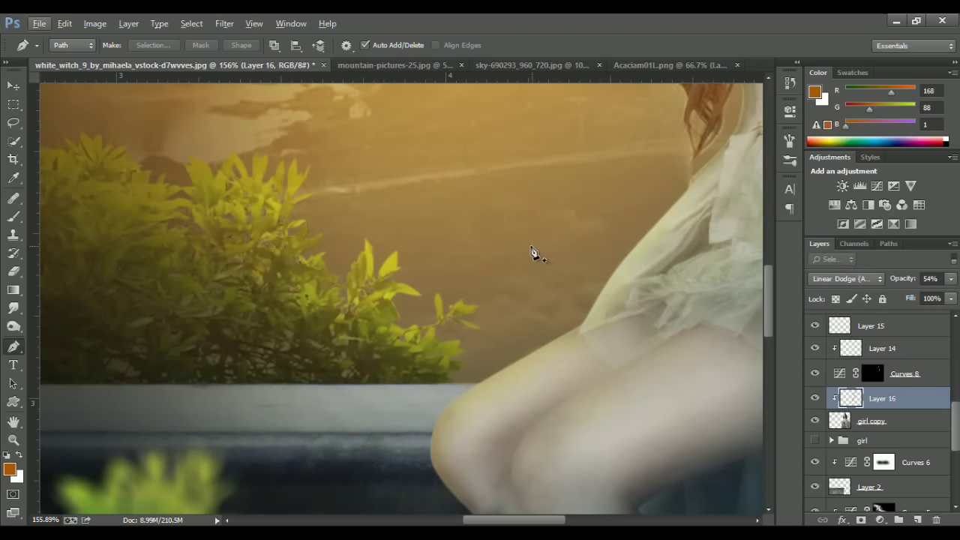
pyautogui.press('b')
pyautogui.rightClick(529, 245)
pyautogui.moveTo(613, 282); pyautogui.dragTo(610, 280)
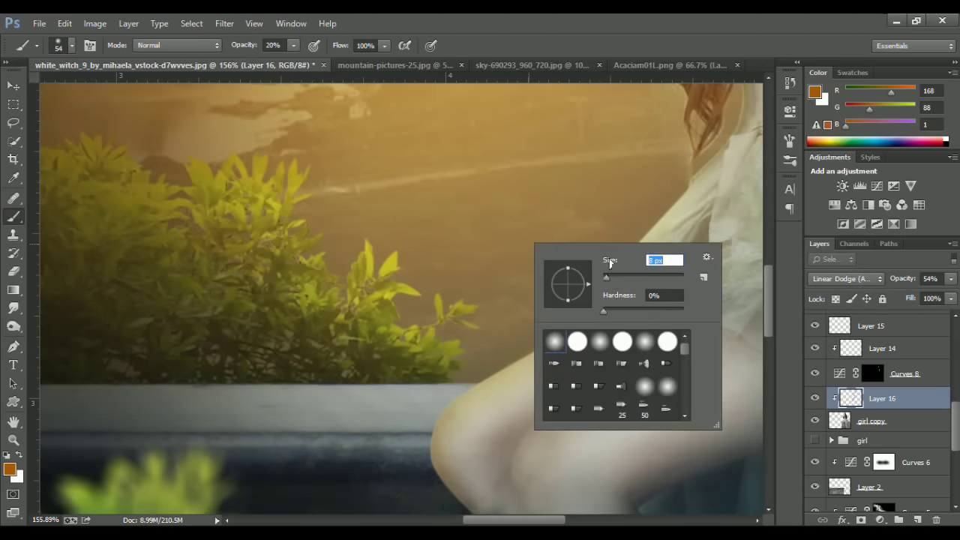
pyautogui.press('Return')
pyautogui.press('[')
pyautogui.press('[')
pyautogui.press('[')
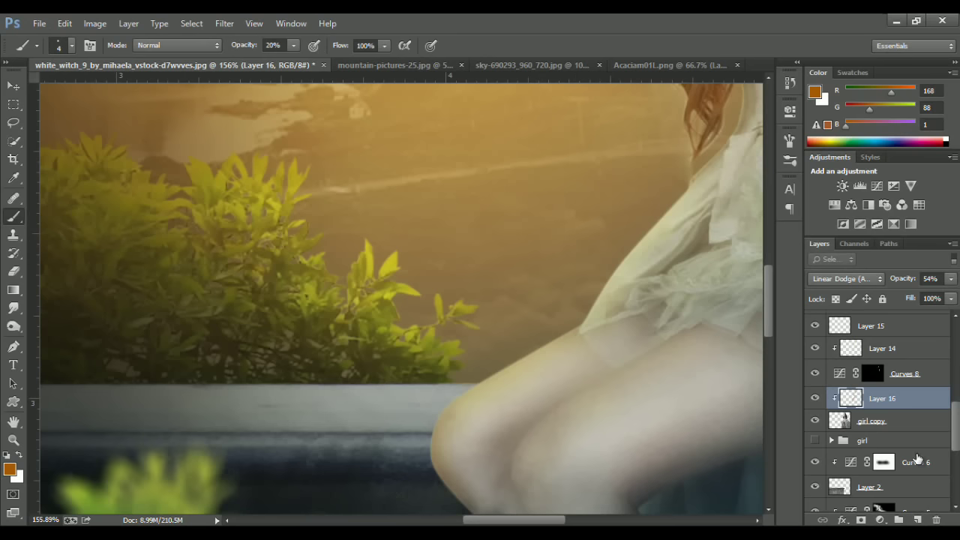
# Add a new empty Layer 17 above the leg glow and set brush opacity to 100%.
pyautogui.click(917, 520)
pyautogui.rightClick(592, 295)
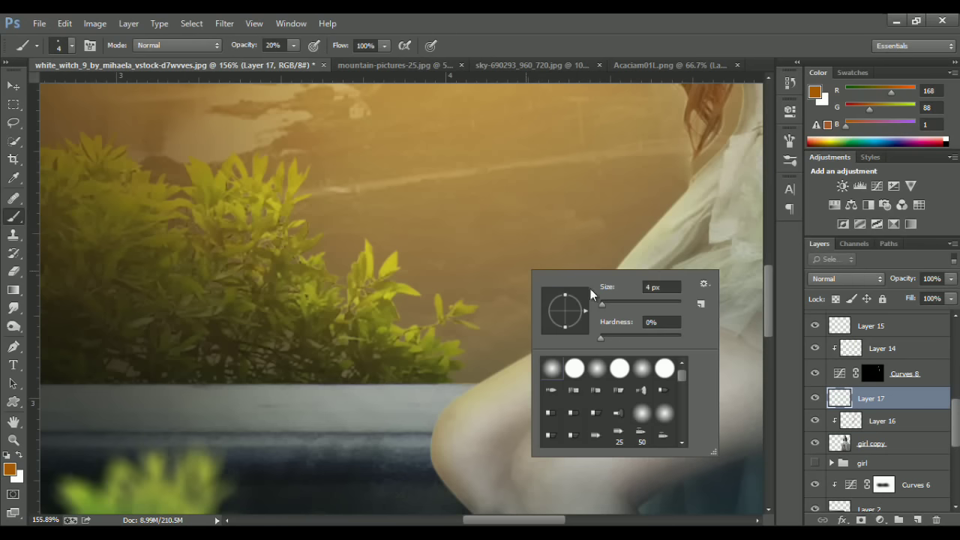
pyautogui.press('Return')
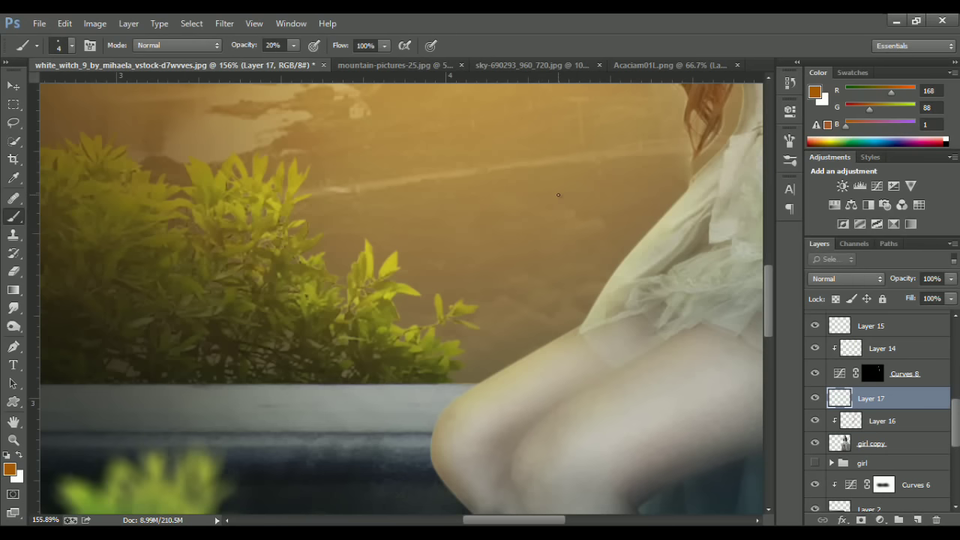
pyautogui.rightClick(558, 195)
pyautogui.click(252, 48)
pyautogui.write('100')
pyautogui.press('Return')
pyautogui.rightClick(560, 197)
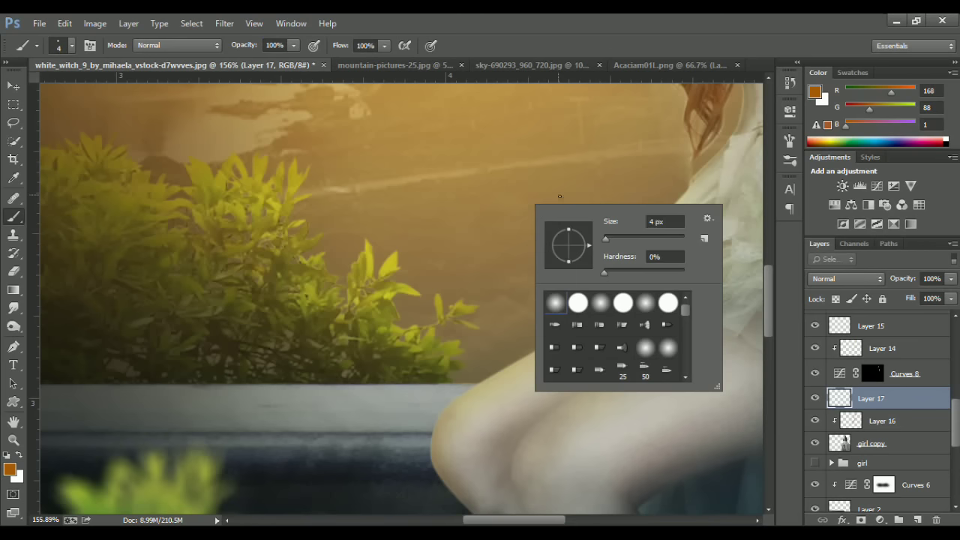
pyautogui.press('Return')
# Enable brush Shape Dynamics with Size Jitter controlled by Pen Pressure.
pyautogui.press('p')
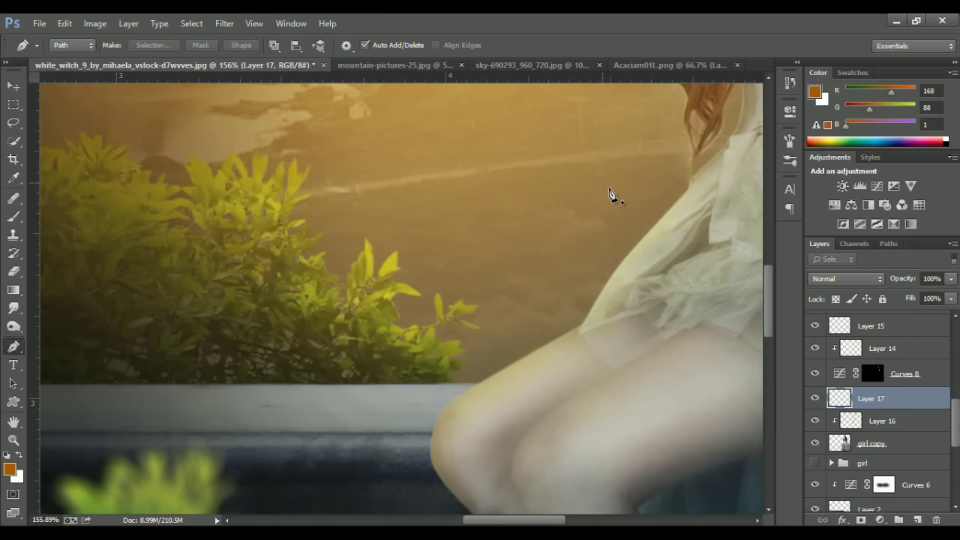
pyautogui.press('b')
pyautogui.click(789, 140)
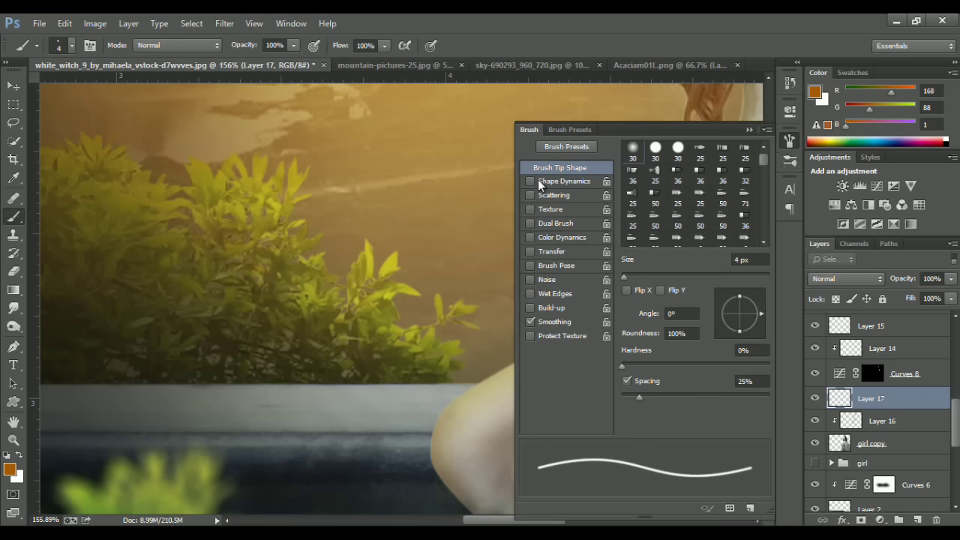
pyautogui.click(548, 183)
pyautogui.click(679, 179)
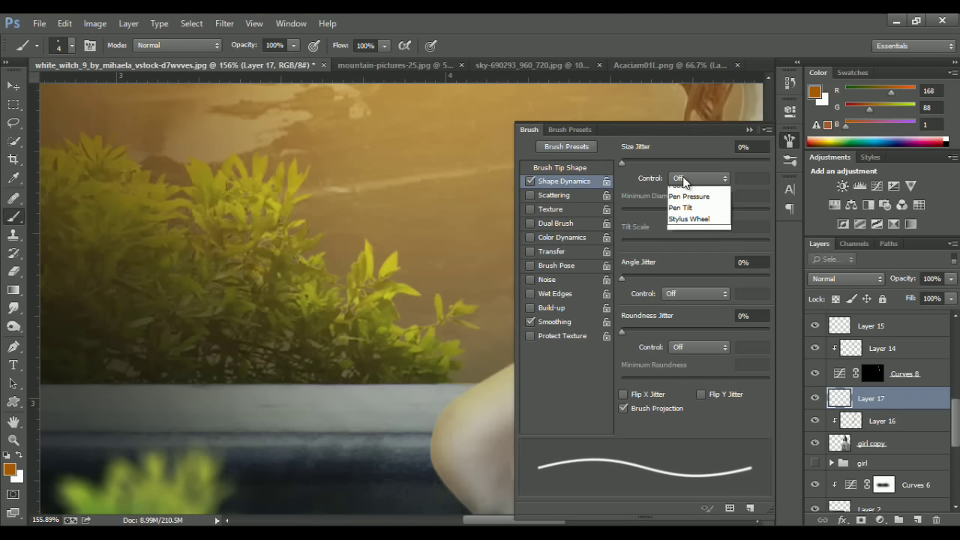
pyautogui.click(693, 216)
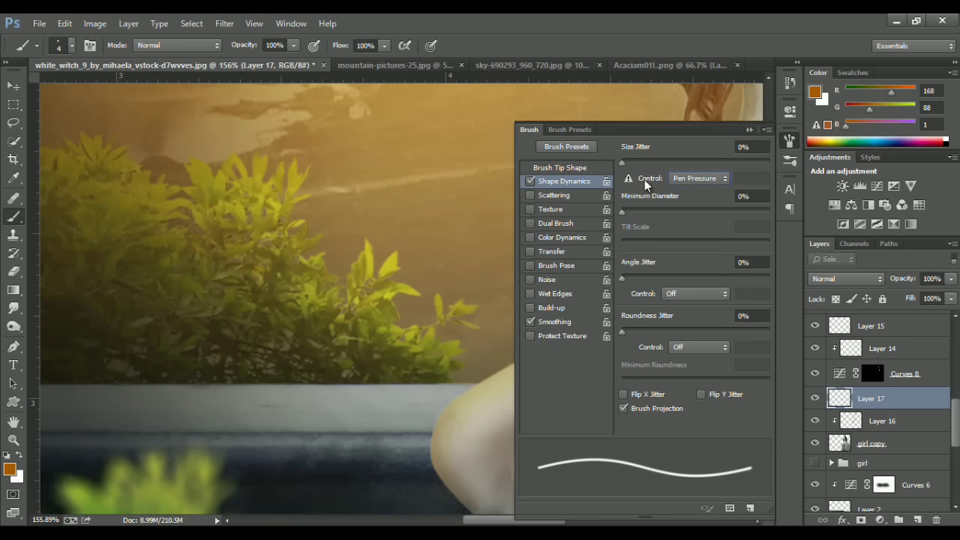
pyautogui.click(749, 131)
pyautogui.press('p')
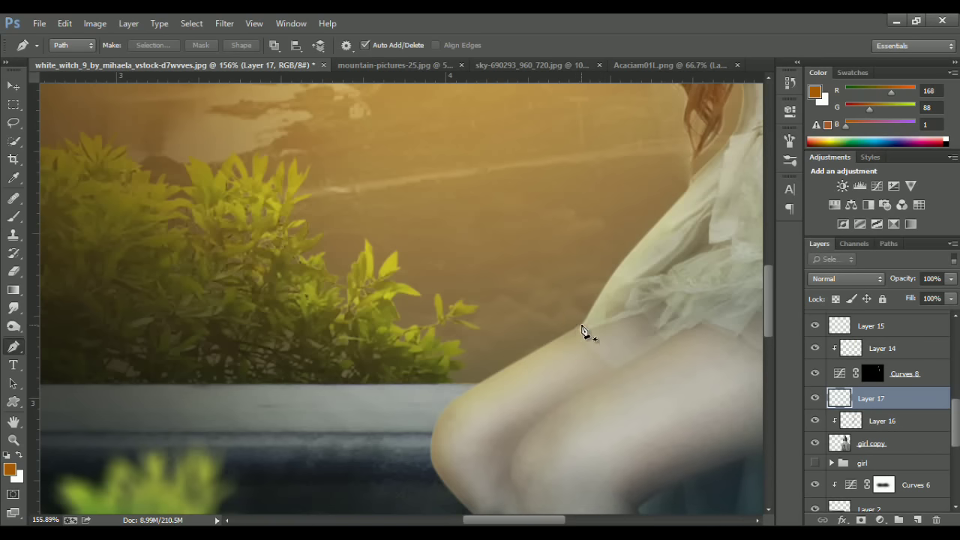
# Trace a path along the thigh edge, stroke it with the brush, then delete the path.
pyautogui.click(581, 325)
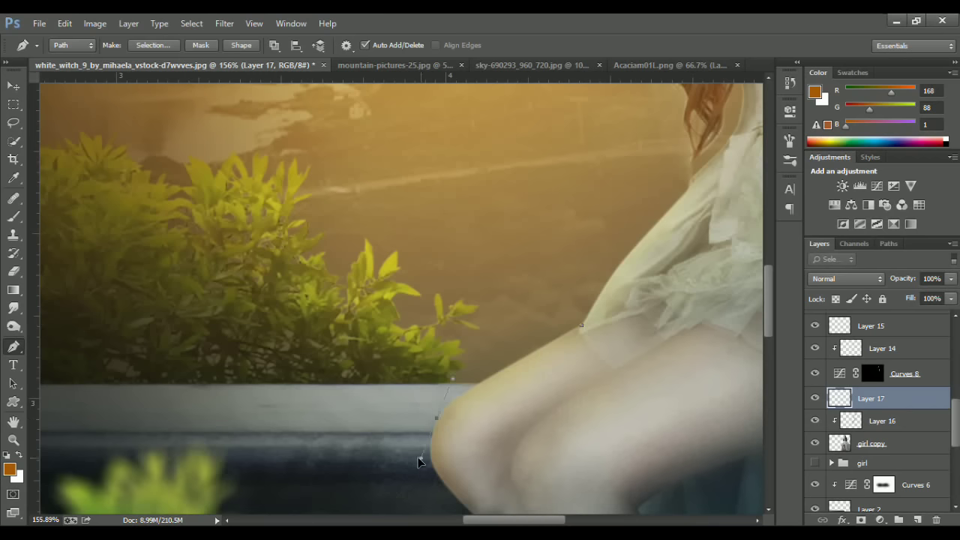
pyautogui.rightClick(514, 409)
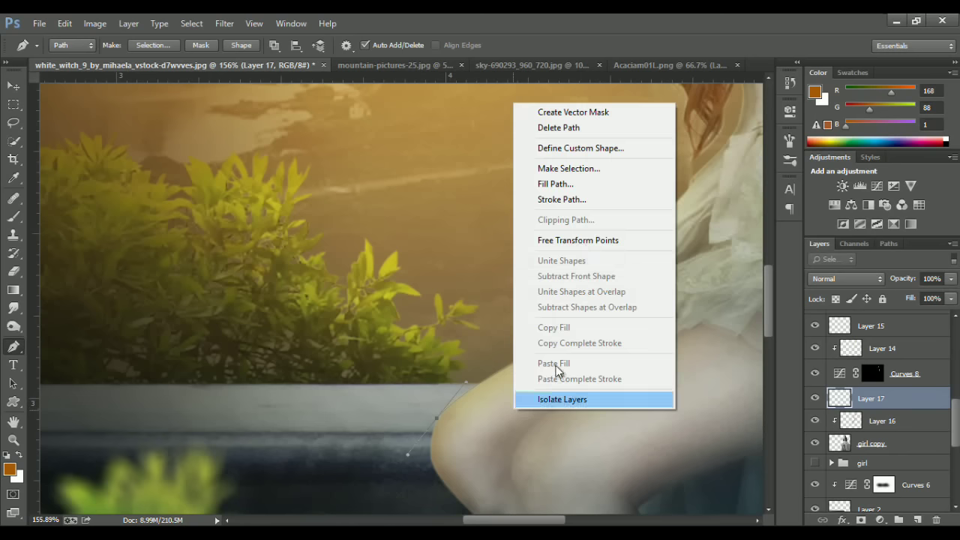
pyautogui.click(570, 201)
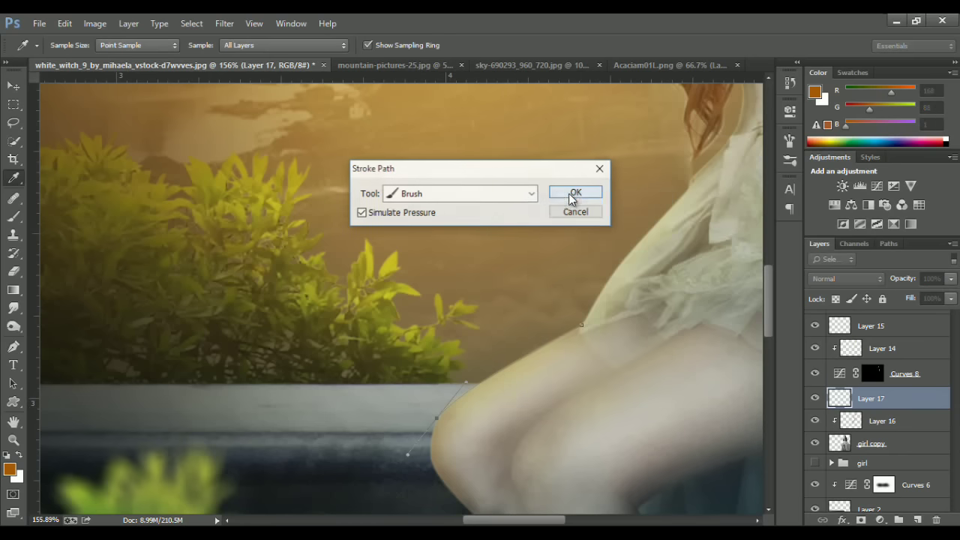
pyautogui.click(570, 200)
pyautogui.rightClick(557, 220)
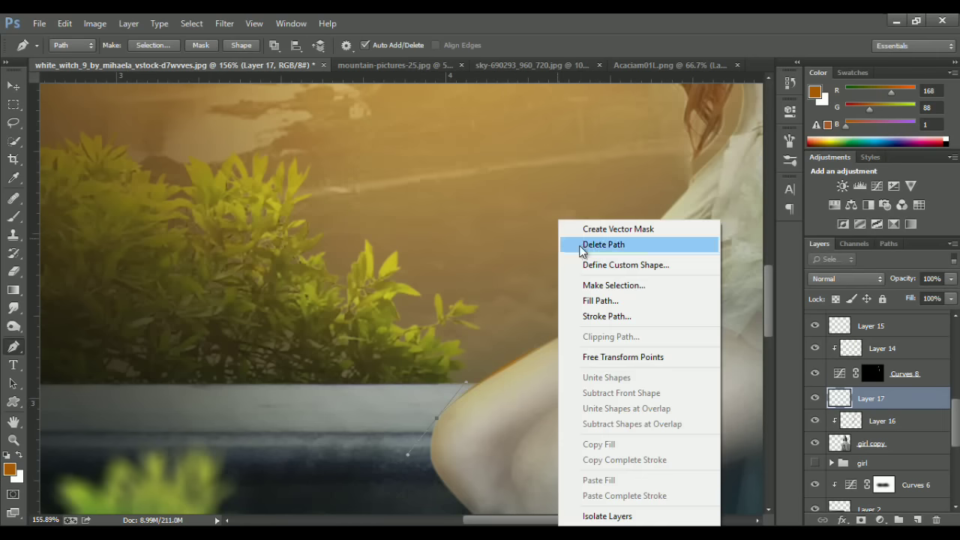
pyautogui.click(555, 246)
# Set Layer 17's blend mode to Color Dodge.
pyautogui.hotkey('shift', 'alt', 'j')
pyautogui.click(839, 279)
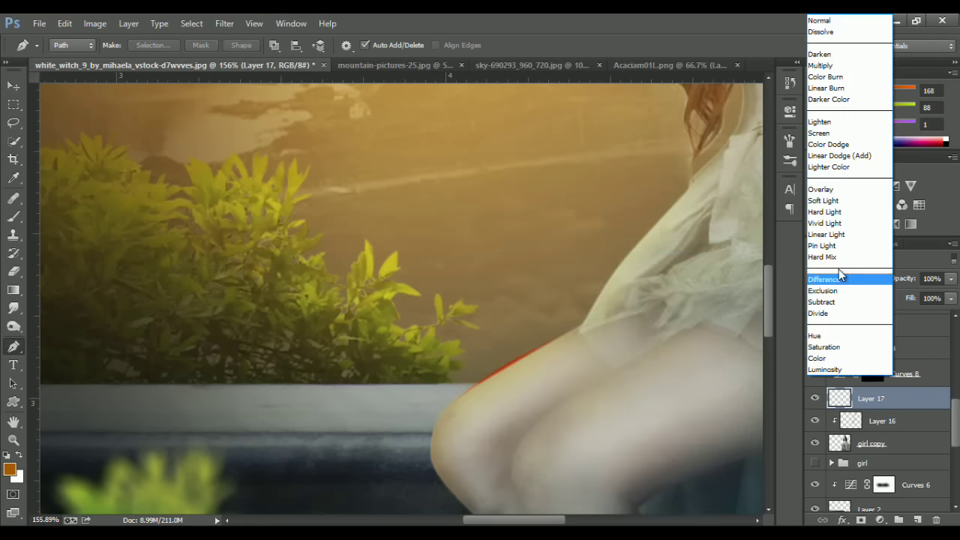
pyautogui.click(834, 141)
pyautogui.click(13, 87)
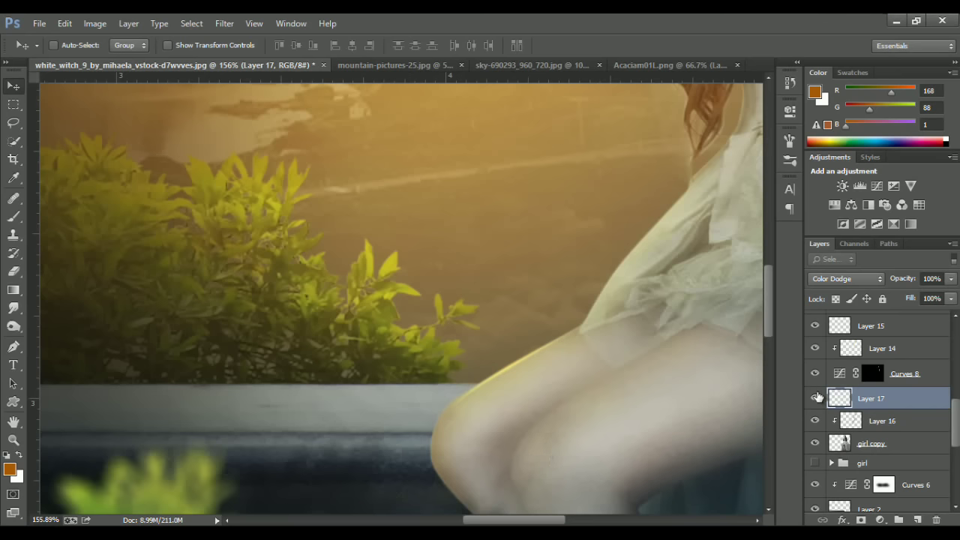
pyautogui.keyDown('ctrl'); pyautogui.click(840, 400); pyautogui.keyUp('ctrl')
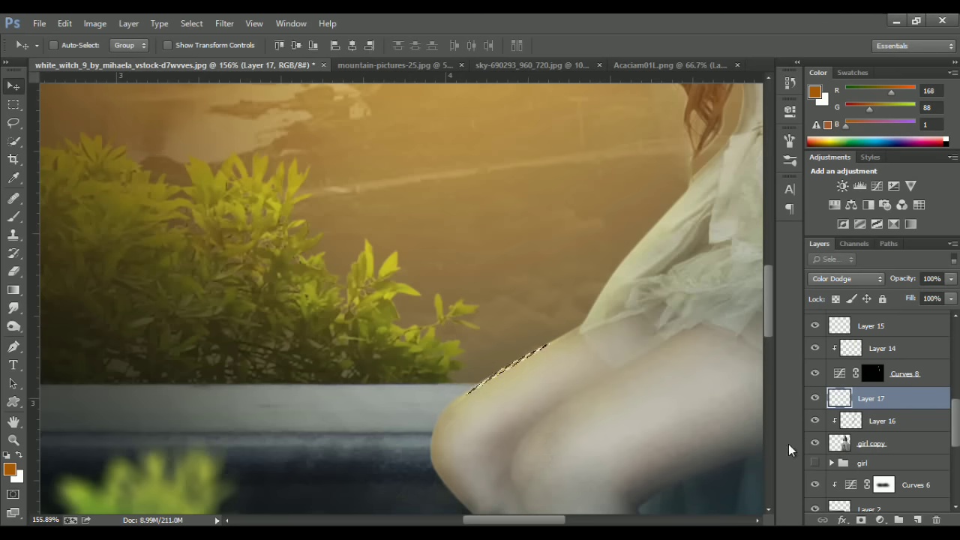
pyautogui.hotkey('ctrl', 'd')
# Draw a curved path around the knee, stroke it with the brush, and delete it.
pyautogui.press('p')
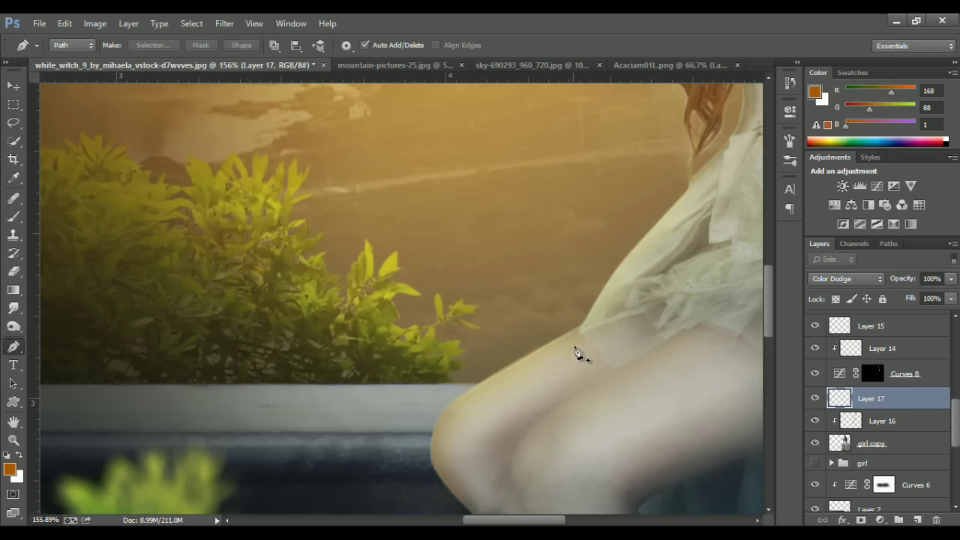
pyautogui.click(580, 328)
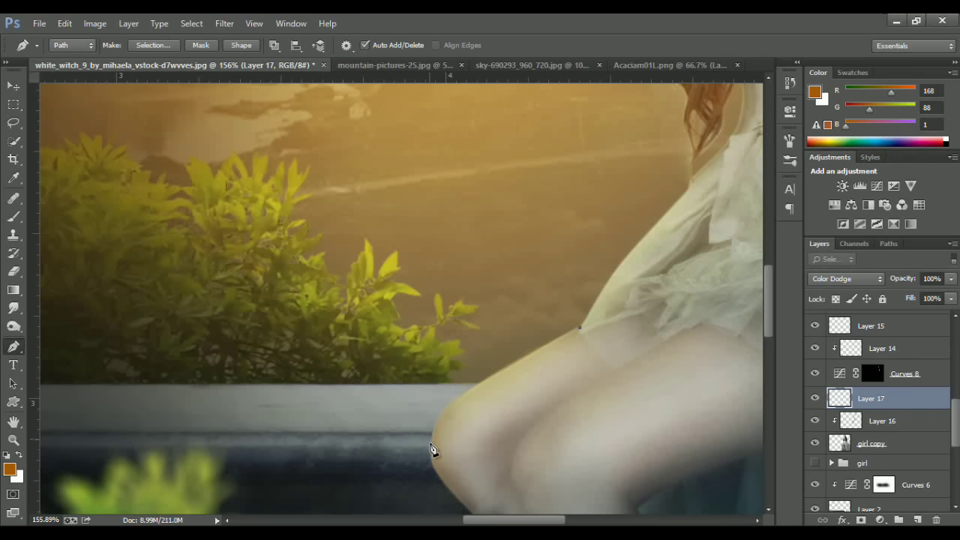
pyautogui.moveTo(424, 486)
pyautogui.mouseDown()
pyautogui.moveTo(412, 506)
pyautogui.moveTo(437, 504)
pyautogui.mouseUp()
pyautogui.moveTo(437, 504); pyautogui.dragTo(440, 489)
pyautogui.rightClick(469, 420)
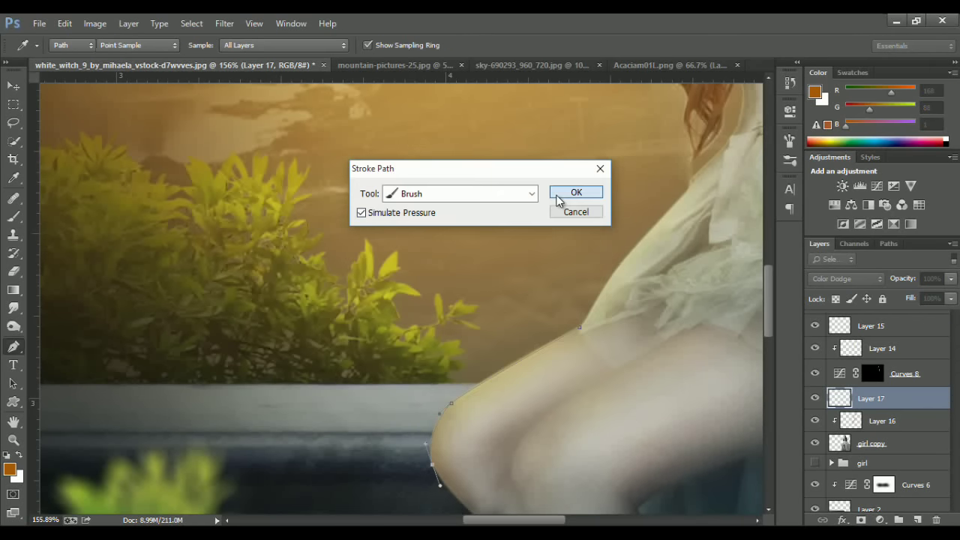
pyautogui.click(562, 197)
pyautogui.rightClick(562, 219)
pyautogui.click(611, 244)
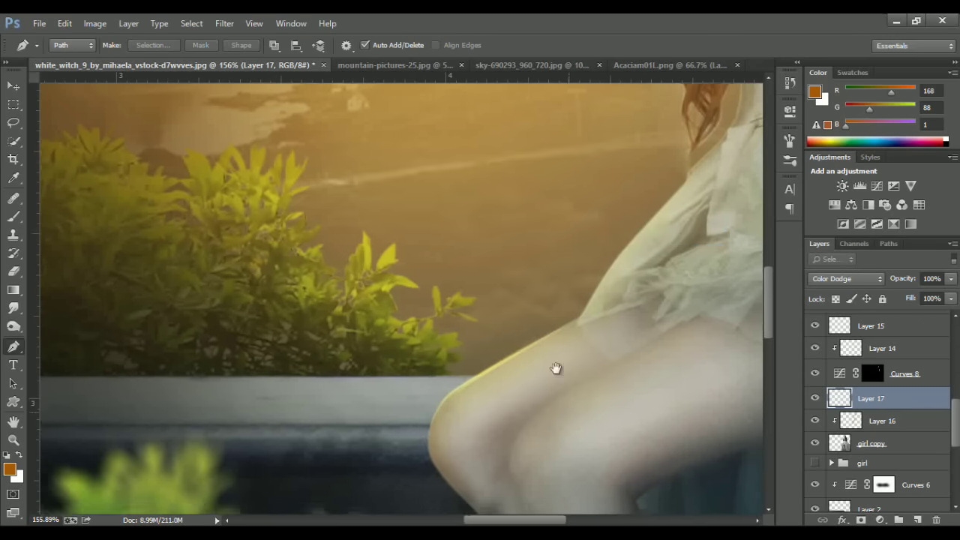
# Stroke another path along the leg's contour with the brush and delete the path.
pyautogui.scroll(-5, 570, 361)
pyautogui.click(627, 267)
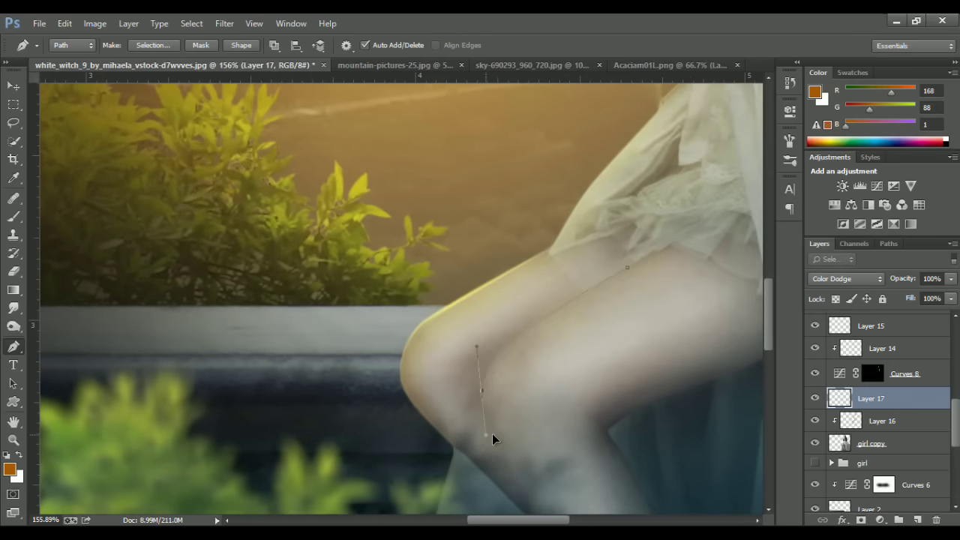
pyautogui.rightClick(535, 418)
pyautogui.click(589, 197)
pyautogui.click(593, 194)
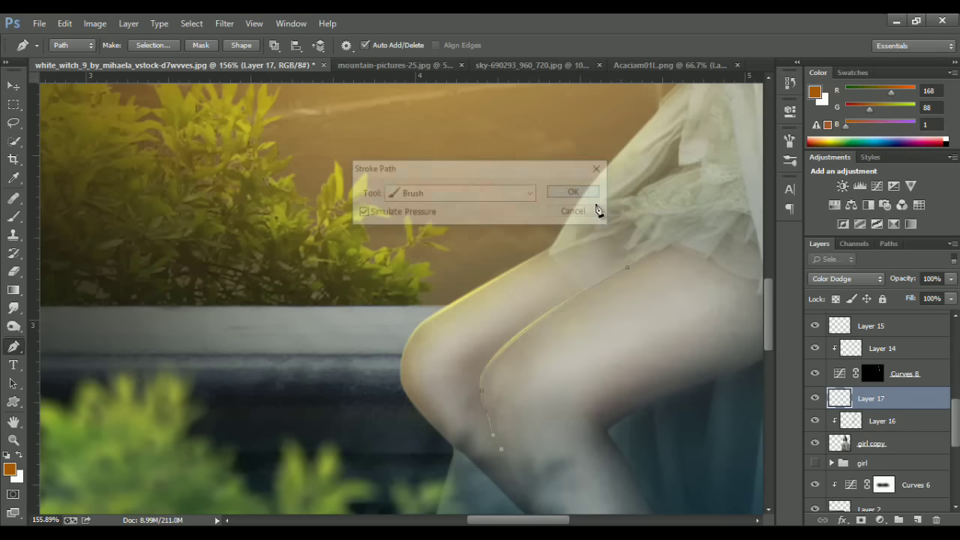
pyautogui.rightClick(616, 214)
pyautogui.click(649, 239)
pyautogui.scroll(-3, 606, 318)
# Zoom in close on the woman's face and the edge of her hair.
pyautogui.scroll(-3, 620, 328)
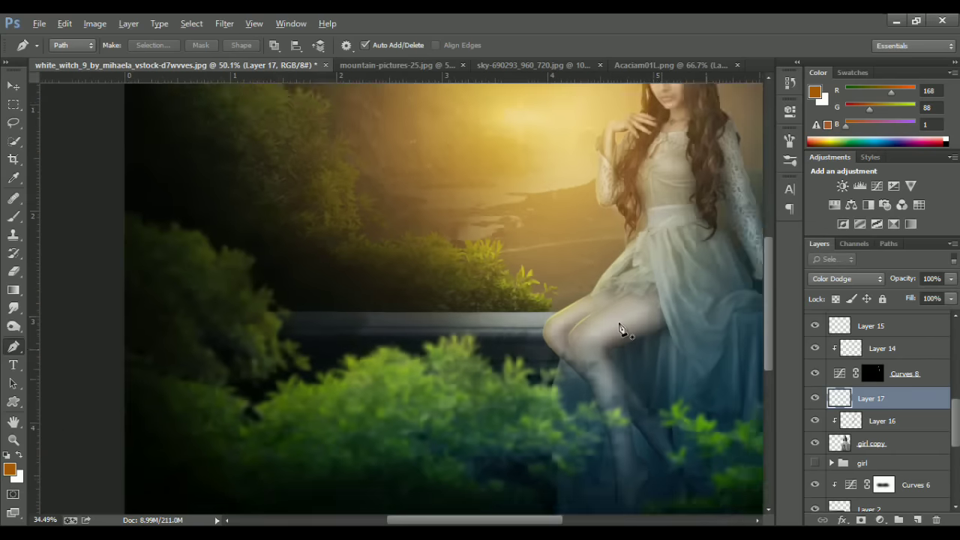
pyautogui.scroll(-1, 620, 329)
pyautogui.scroll(1, 471, 368)
pyautogui.scroll(1, 460, 375)
pyautogui.scroll(1, 489, 365)
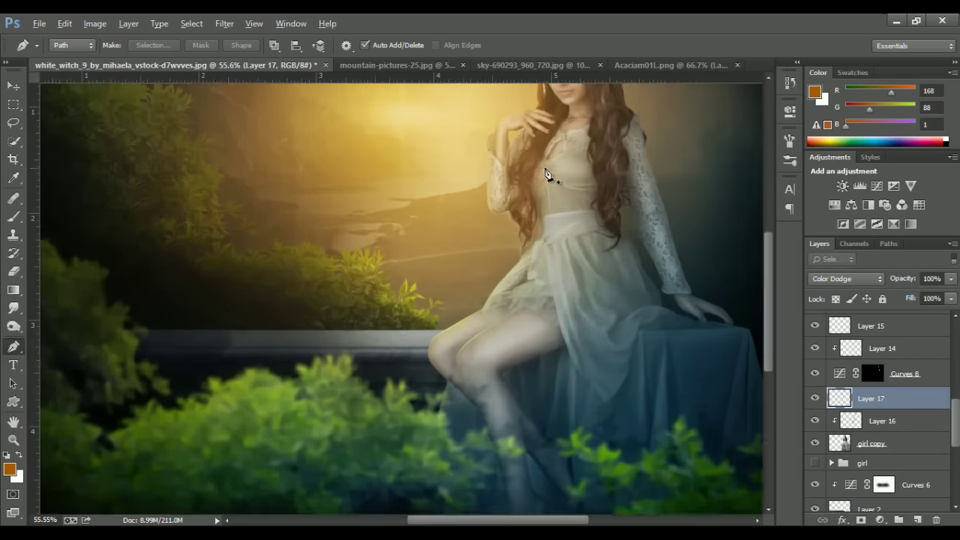
pyautogui.scroll(2, 498, 332)
pyautogui.scroll(2, 468, 347)
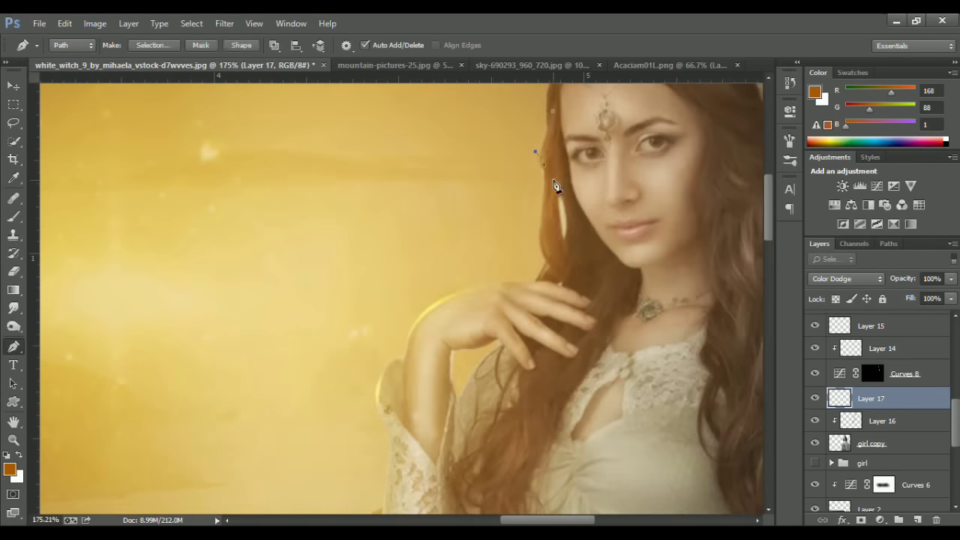
# Clear the leftover paths and stroke a thin glowing line along the raised hand's edge.
pyautogui.rightClick(568, 218)
pyautogui.click(597, 244)
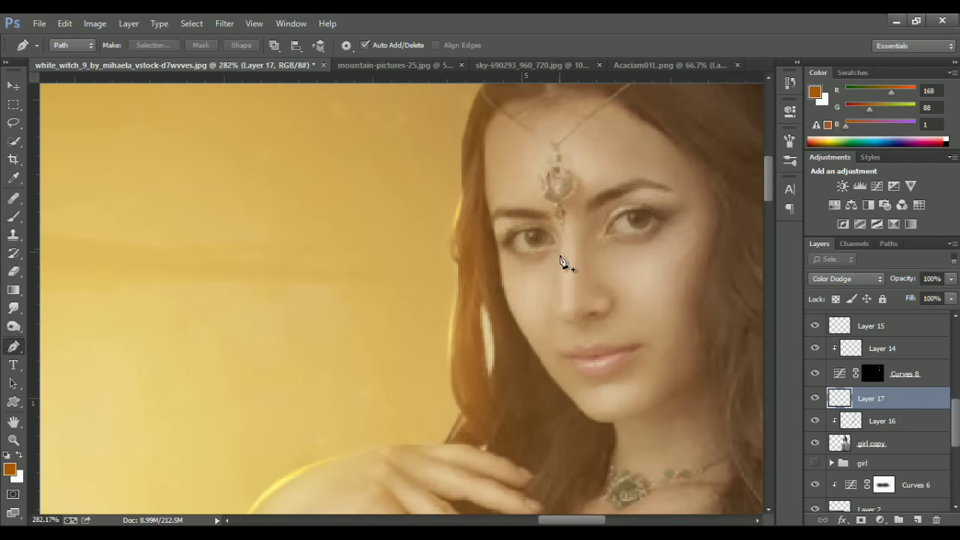
pyautogui.moveTo(563, 322); pyautogui.dragTo(581, 330)
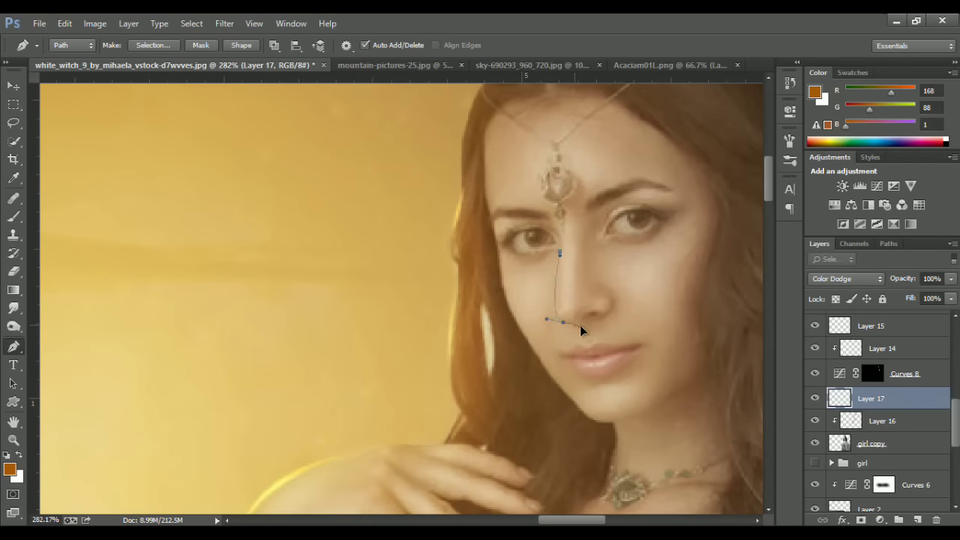
pyautogui.rightClick(563, 303)
pyautogui.click(642, 245)
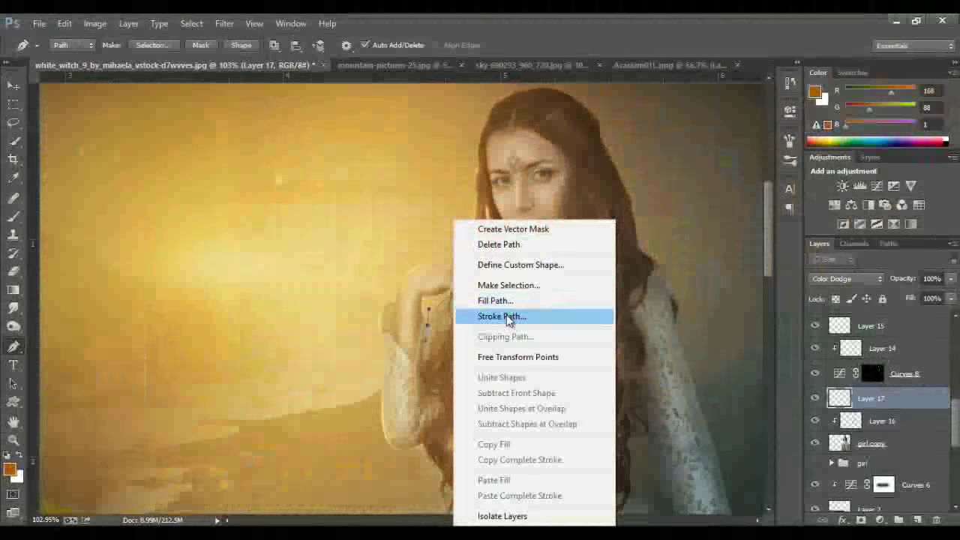
pyautogui.click(487, 315)
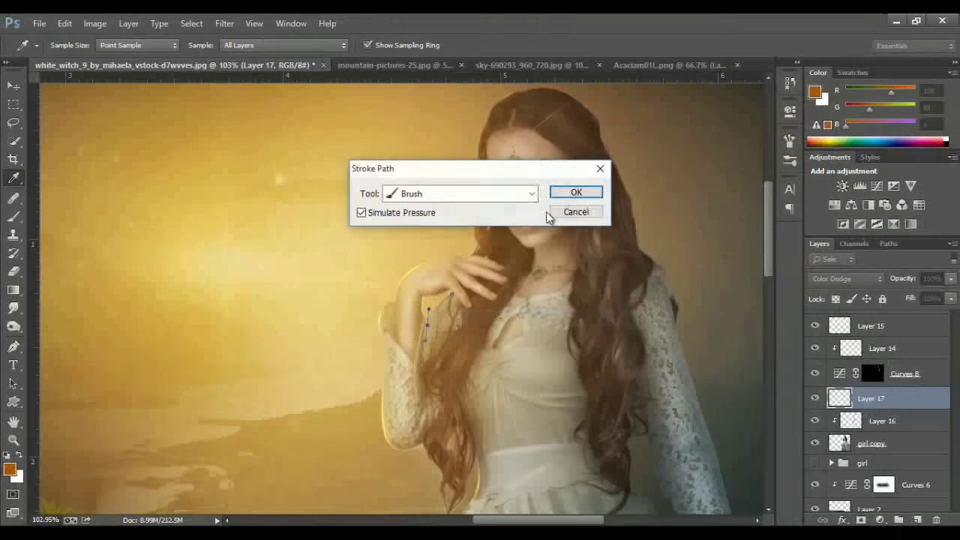
pyautogui.click(606, 245)
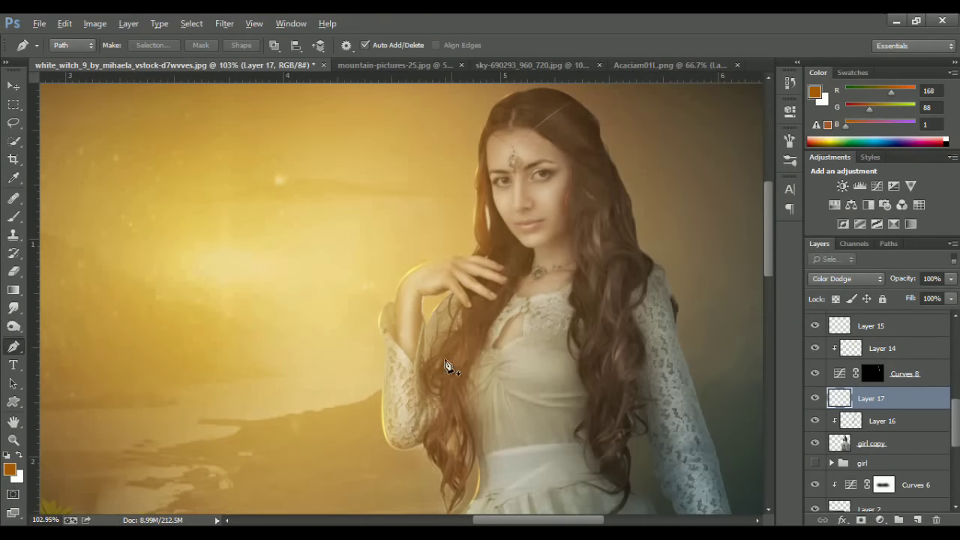
pyautogui.scroll(-5, 451, 368)
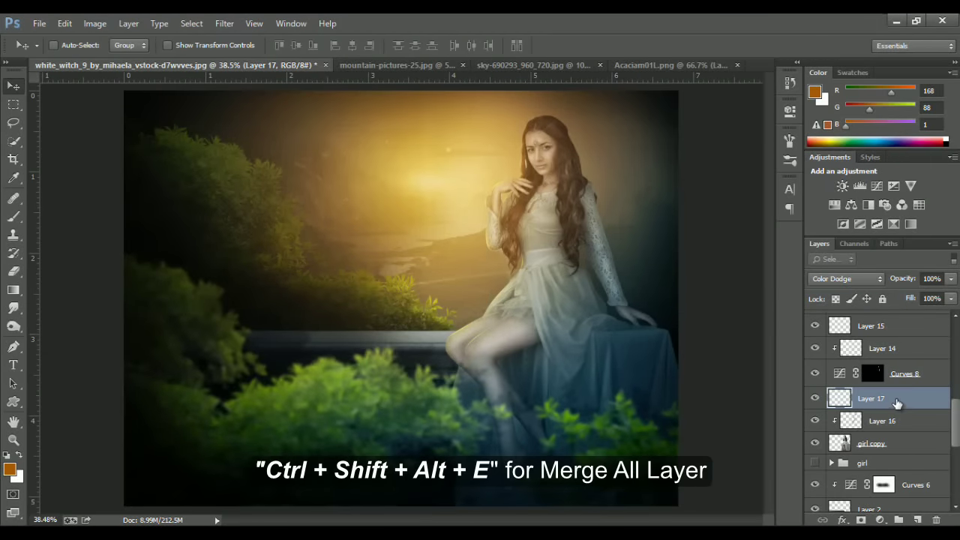
# Merge all visible layers into a new Layer 18 and apply a Gaussian Blur.
pyautogui.scroll(3, 897, 402)
pyautogui.scroll(3, 897, 402)
pyautogui.hotkey('ctrl', 'shift', 'alt', 'e')
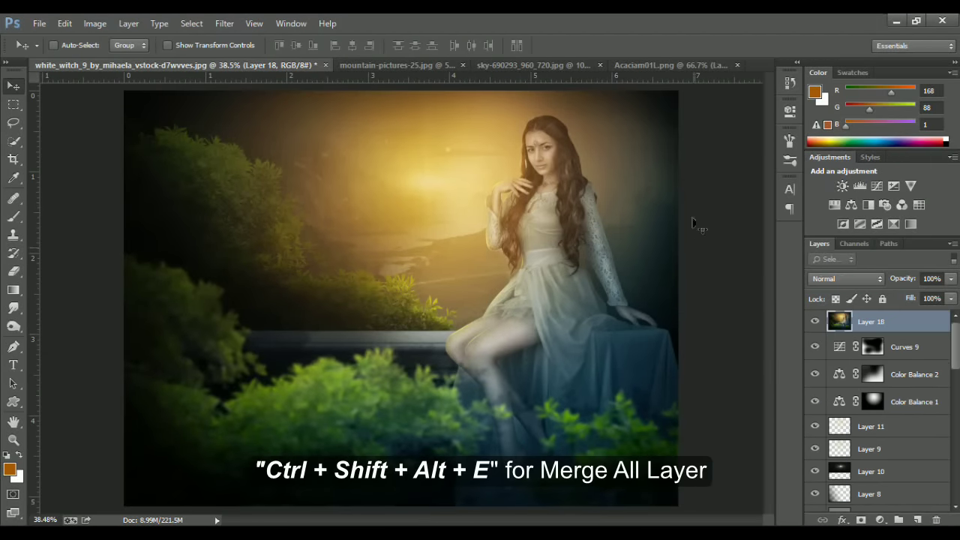
pyautogui.click(224, 23)
pyautogui.click(447, 278)
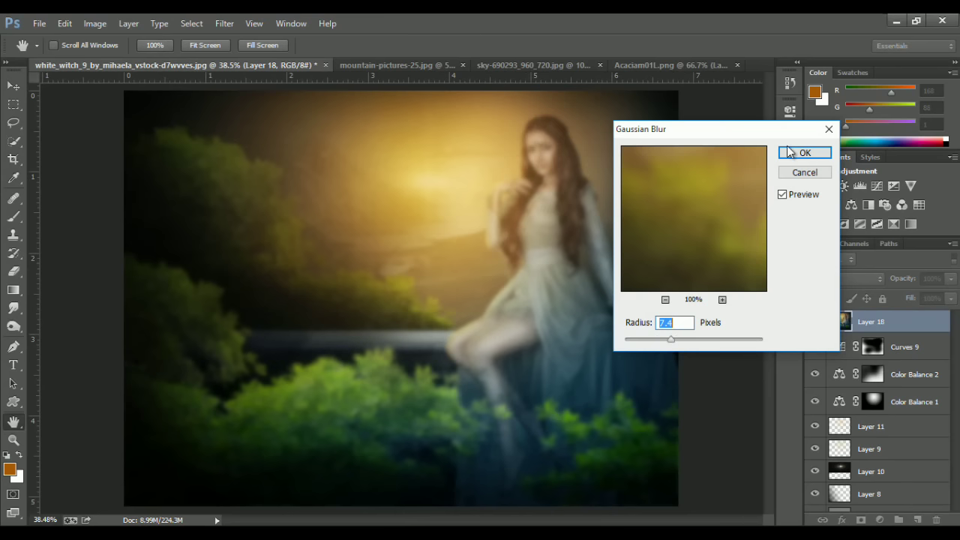
pyautogui.click(789, 152)
# Set Layer 18 to Screen with a hide-all mask, painting glow in with a 64 px brush.
pyautogui.click(817, 279)
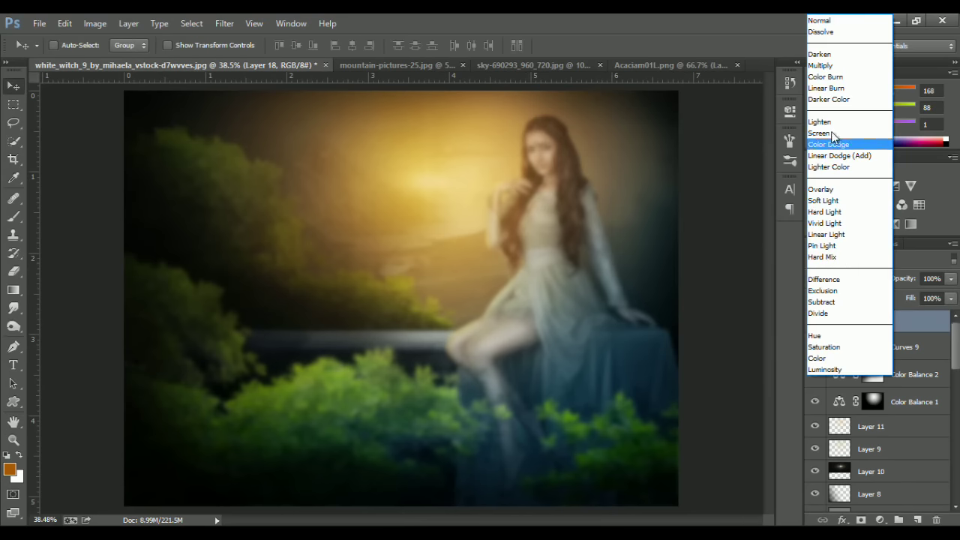
pyautogui.click(831, 133)
pyautogui.keyDown('alt'); pyautogui.click(862, 519); pyautogui.keyUp('alt')
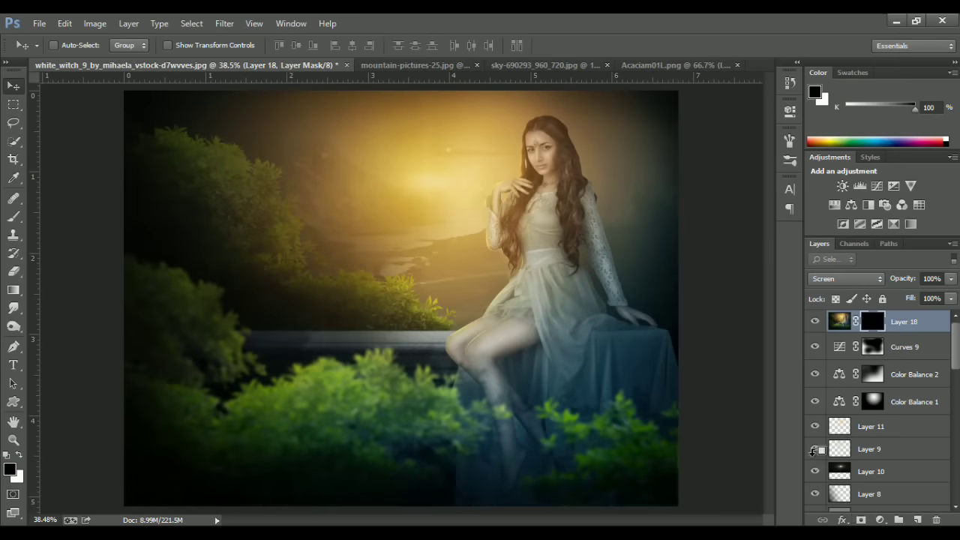
pyautogui.press('b')
pyautogui.press('x')
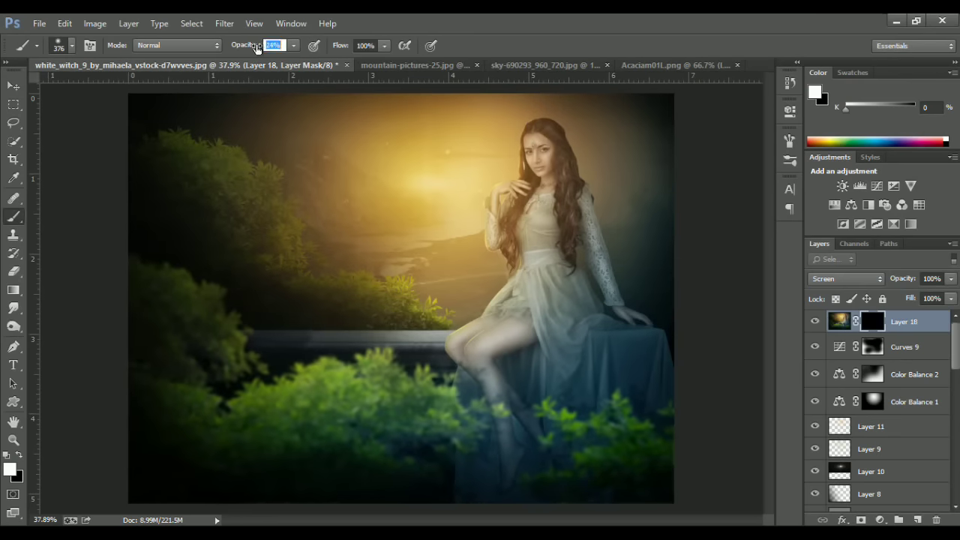
pyautogui.write('64')
pyautogui.moveTo(461, 150)
pyautogui.mouseDown()
pyautogui.moveTo(493, 172)
pyautogui.moveTo(482, 268)
pyautogui.moveTo(501, 427)
pyautogui.mouseUp()
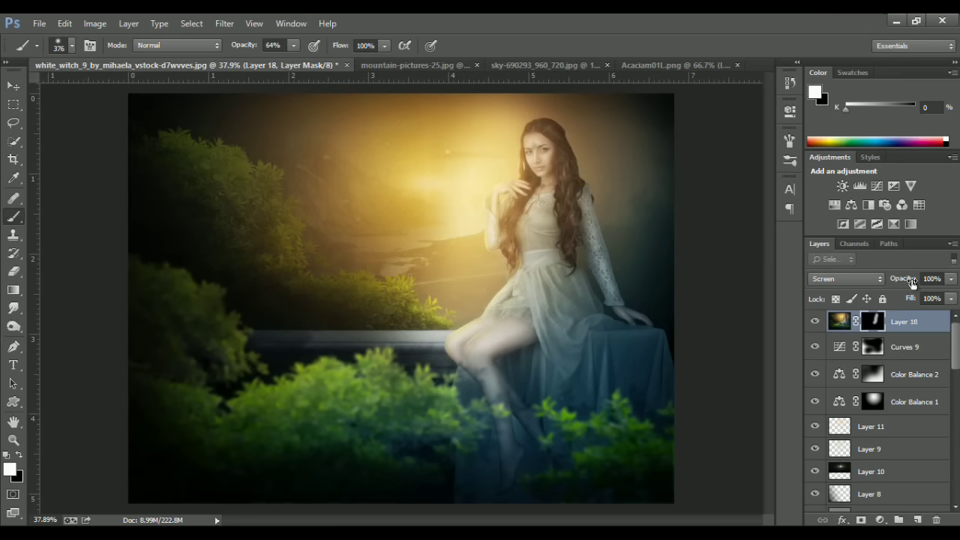
pyautogui.press('x')
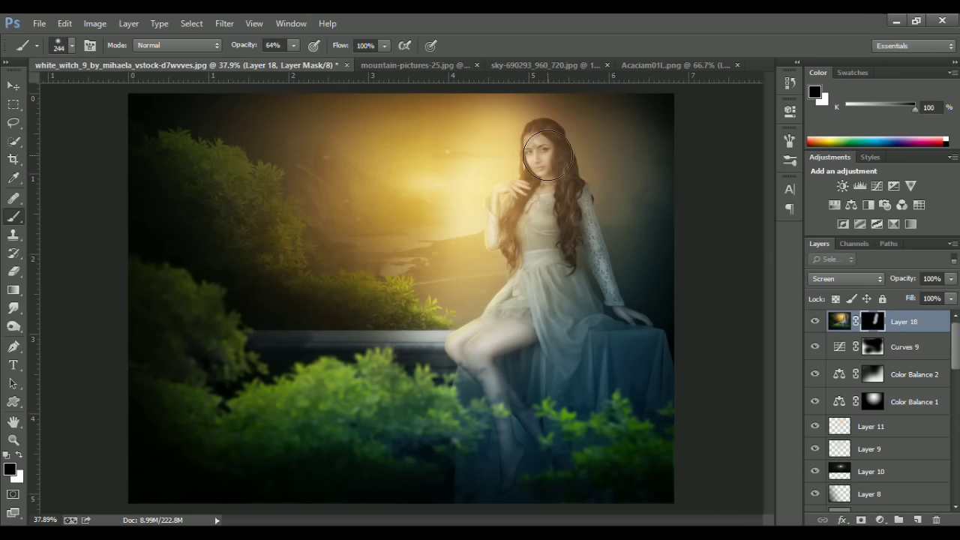
pyautogui.moveTo(548, 156)
pyautogui.mouseDown()
pyautogui.moveTo(525, 218)
pyautogui.moveTo(529, 278)
pyautogui.moveTo(504, 345)
pyautogui.mouseUp()
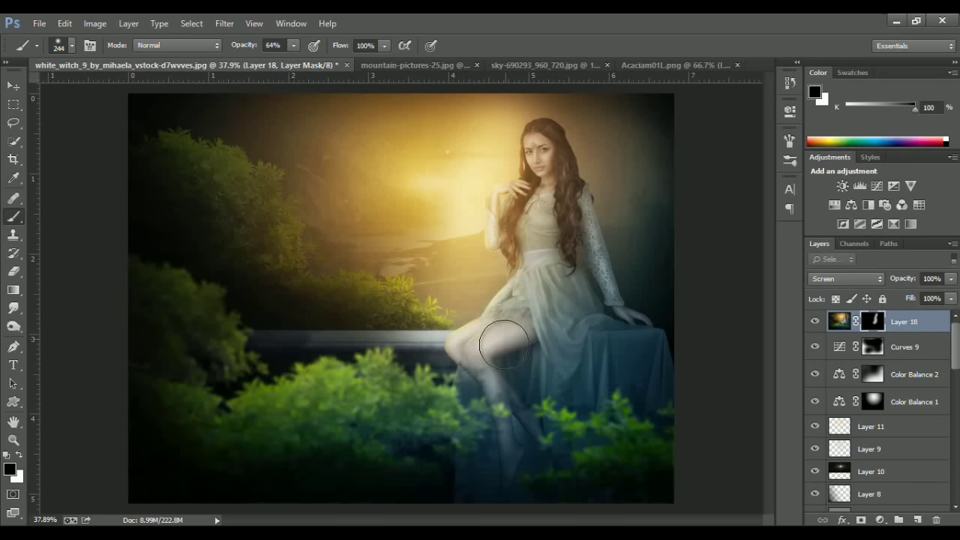
# With a larger brush, reveal the glow in the upper-left sky and lower dress.
pyautogui.moveTo(803, 316); pyautogui.dragTo(854, 336)
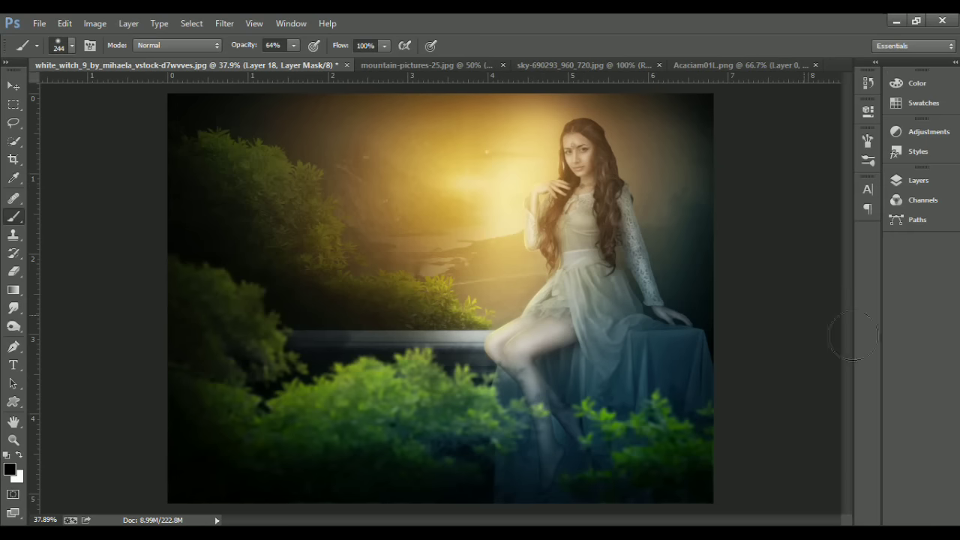
pyautogui.click(923, 68)
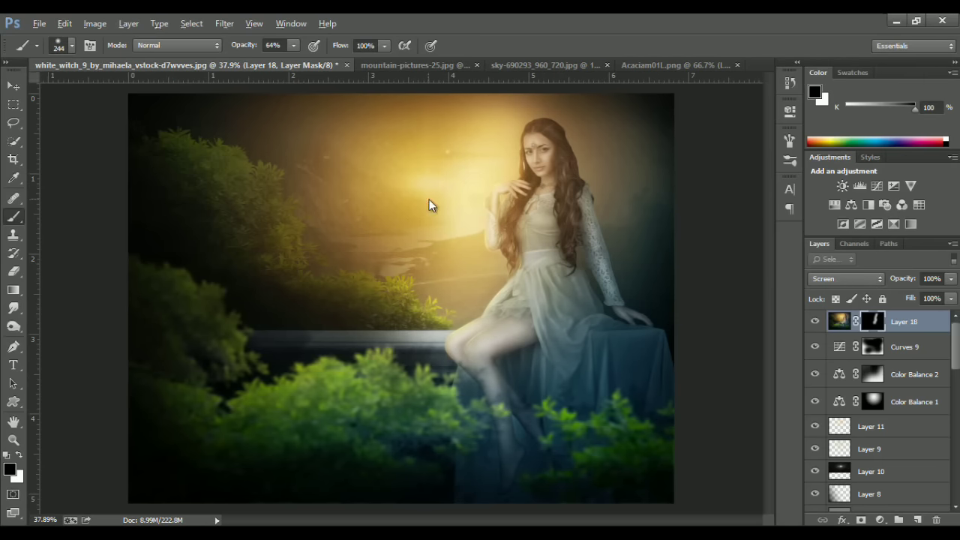
pyautogui.moveTo(429, 200)
pyautogui.mouseDown()
pyautogui.moveTo(415, 197)
pyautogui.moveTo(412, 165)
pyautogui.moveTo(386, 263)
pyautogui.mouseUp()
pyautogui.press('x')
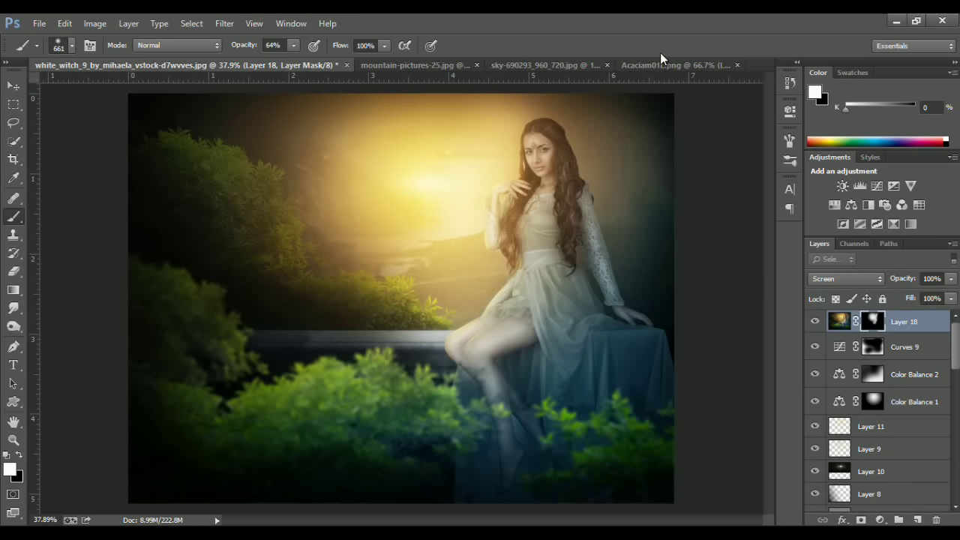
pyautogui.moveTo(375, 172); pyautogui.dragTo(223, 120)
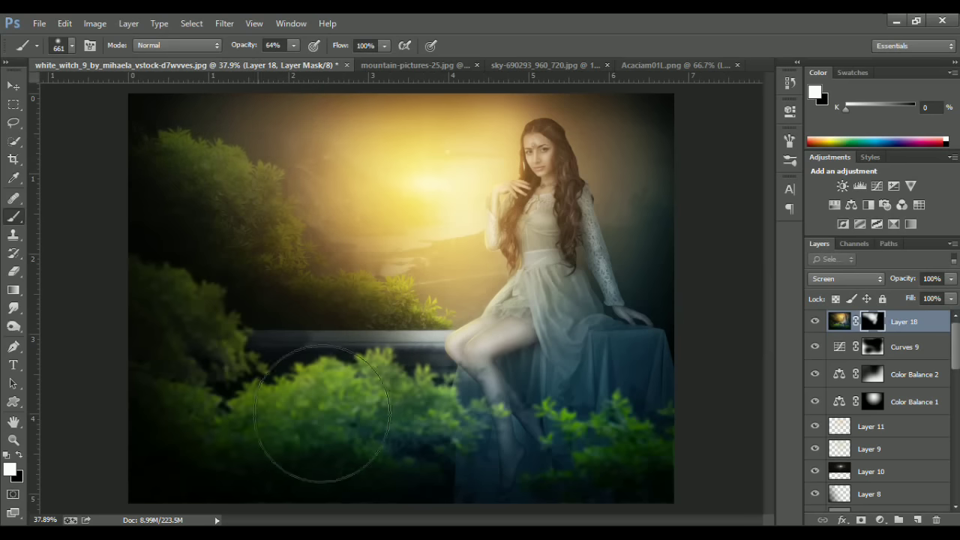
pyautogui.moveTo(668, 412); pyautogui.dragTo(375, 461)
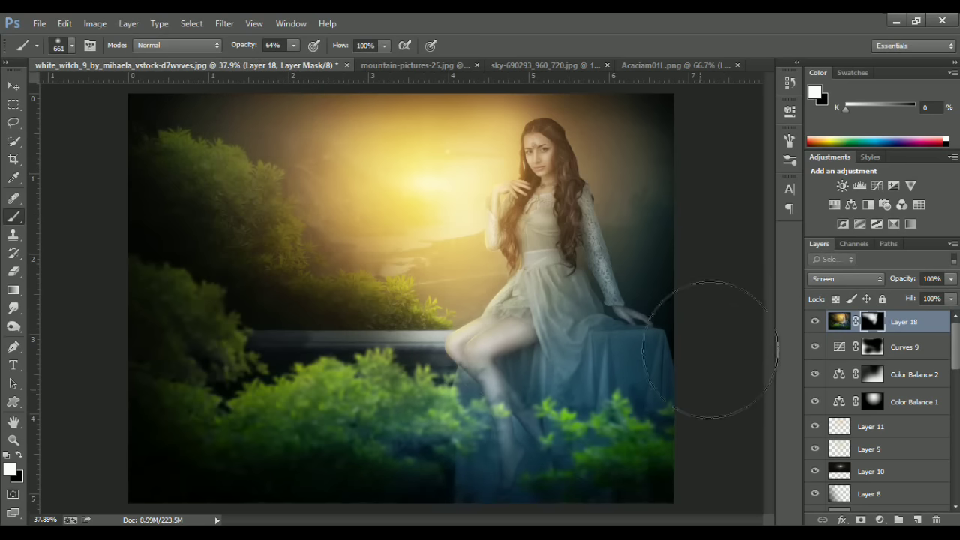
pyautogui.hotkey('ctrl', 'z')
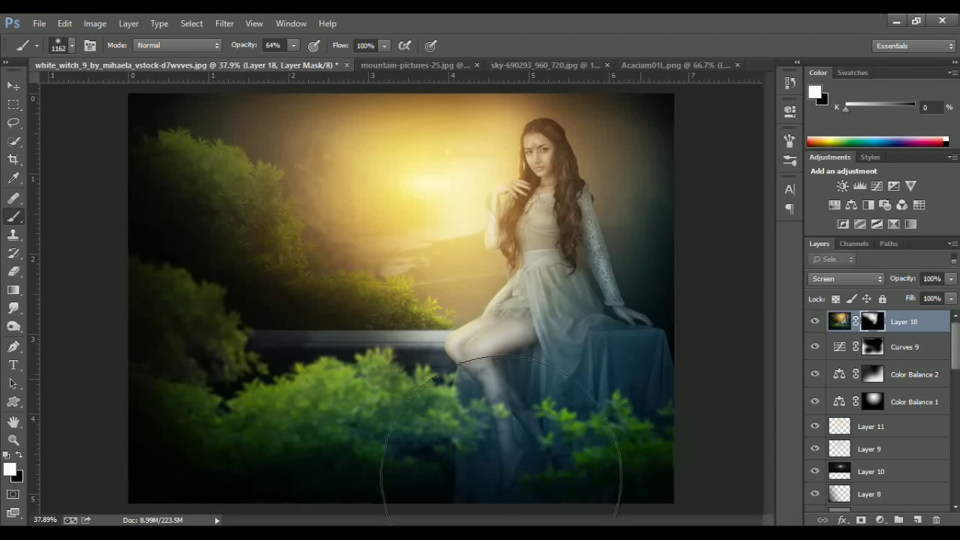
pyautogui.moveTo(600, 420); pyautogui.dragTo(516, 474)
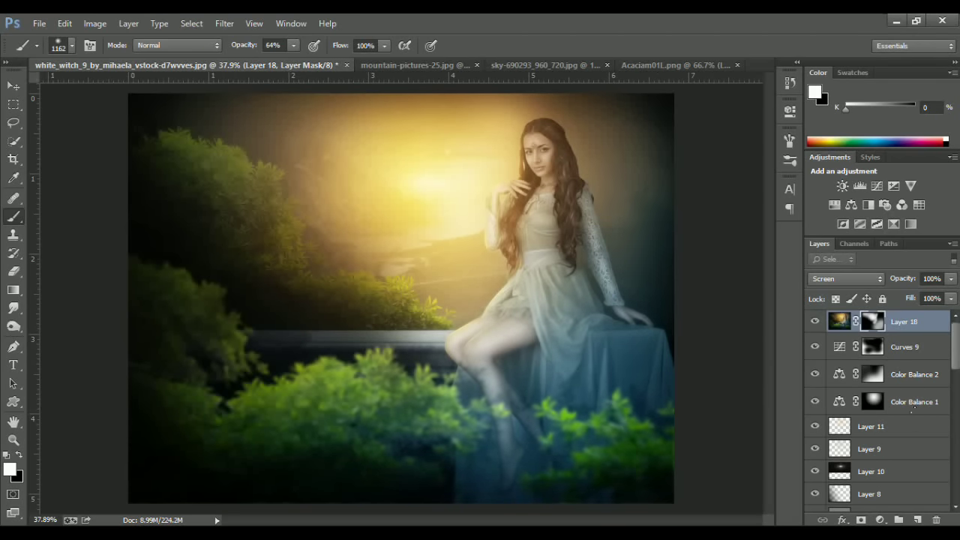
pyautogui.click(815, 323)
pyautogui.click(815, 323)
# Add a Levels adjustment setting Blue channel output to 24–217 to cool the shadows.
pyautogui.press('v')
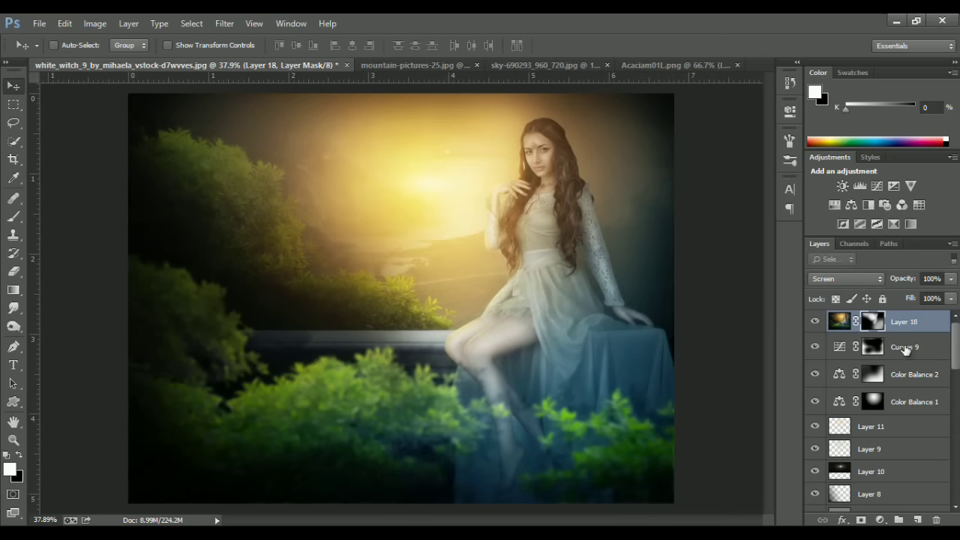
pyautogui.click(880, 520)
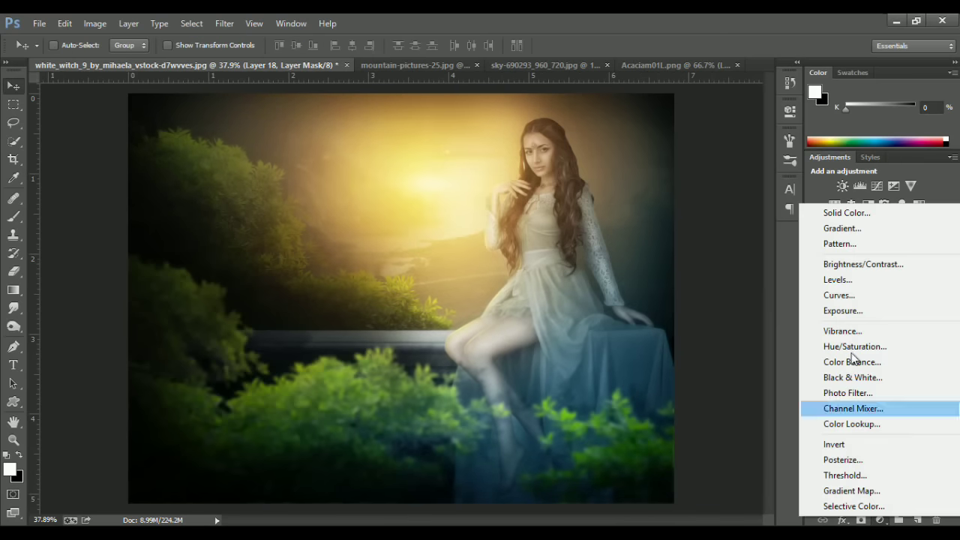
pyautogui.click(838, 280)
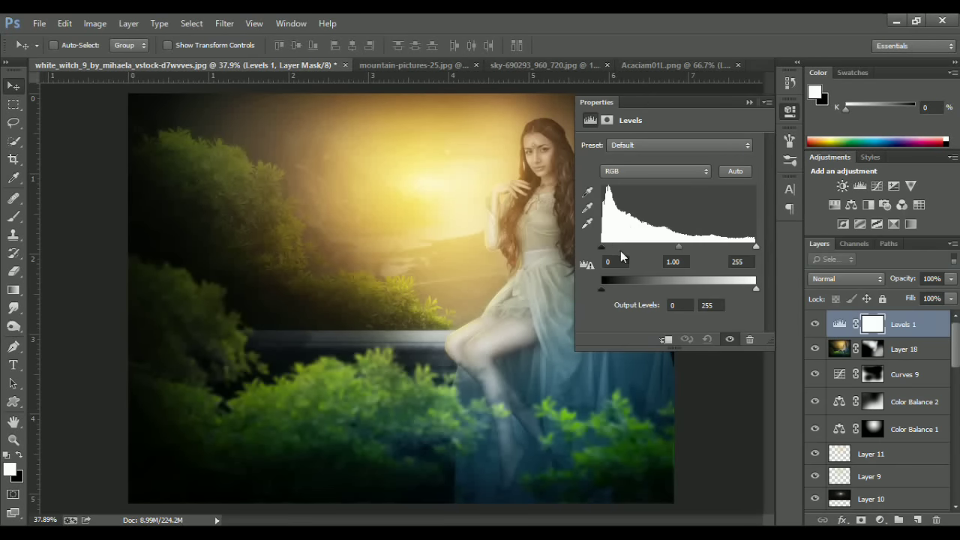
pyautogui.click(633, 217)
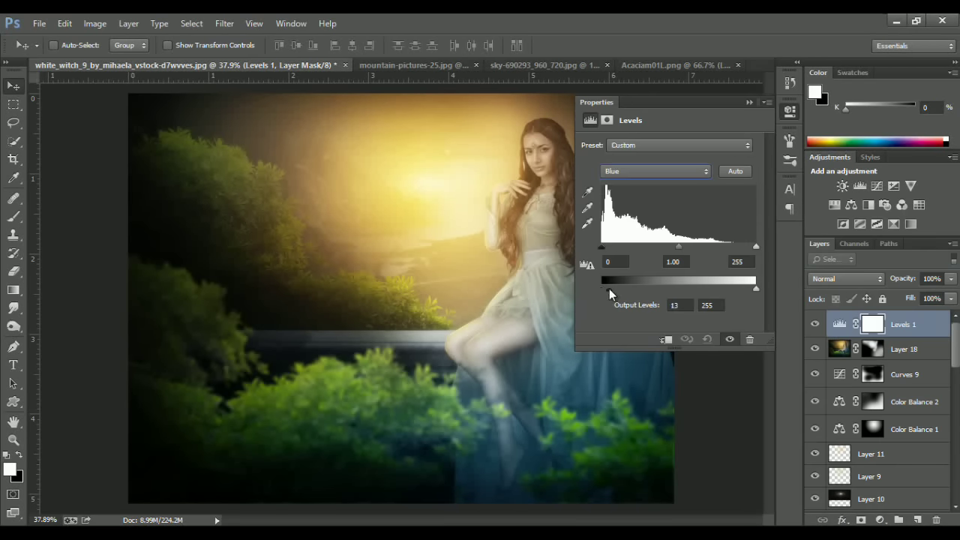
pyautogui.moveTo(611, 290); pyautogui.dragTo(615, 290)
pyautogui.click(749, 102)
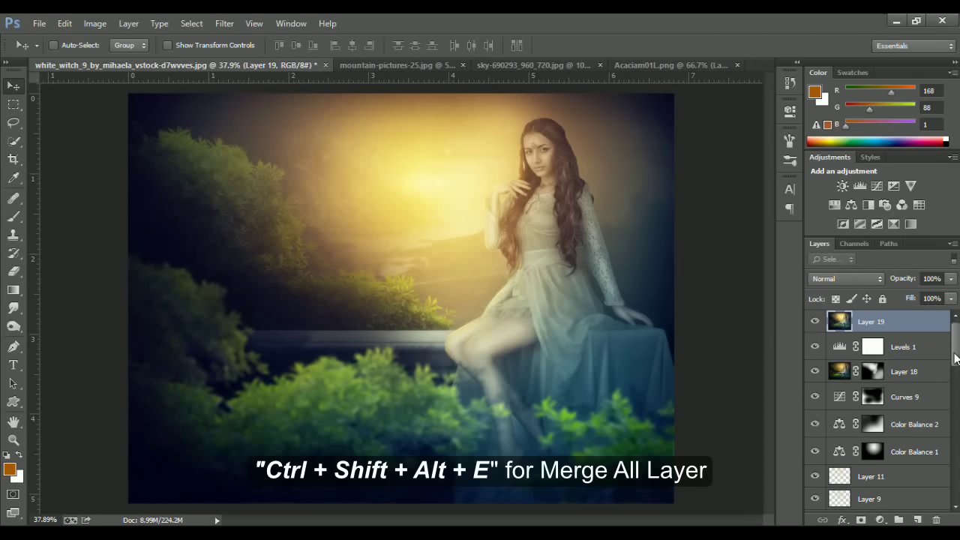
# Apply a roughly 3.8 px High Pass filter to Layer 19 and blend it in Overlay.
pyautogui.click(217, 27)
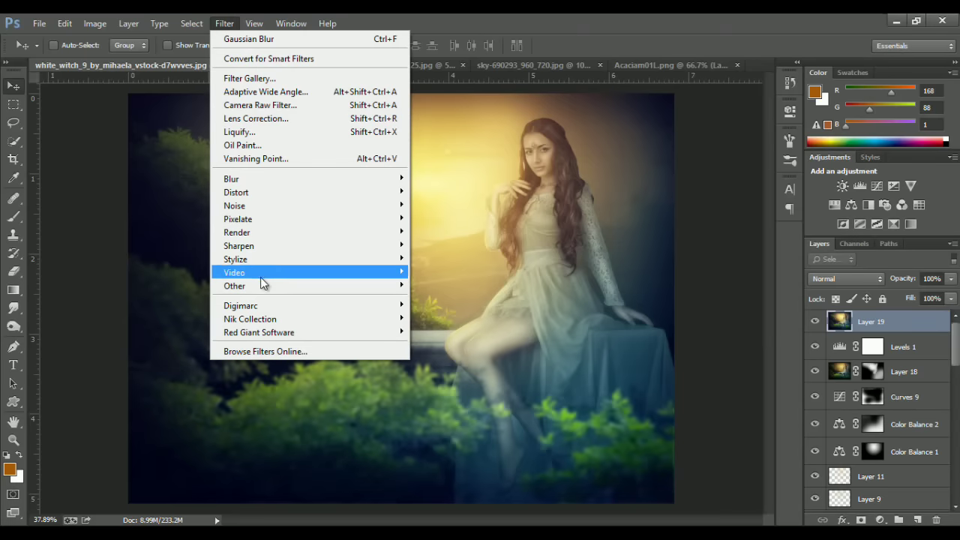
pyautogui.moveTo(234, 286)
pyautogui.click(442, 298)
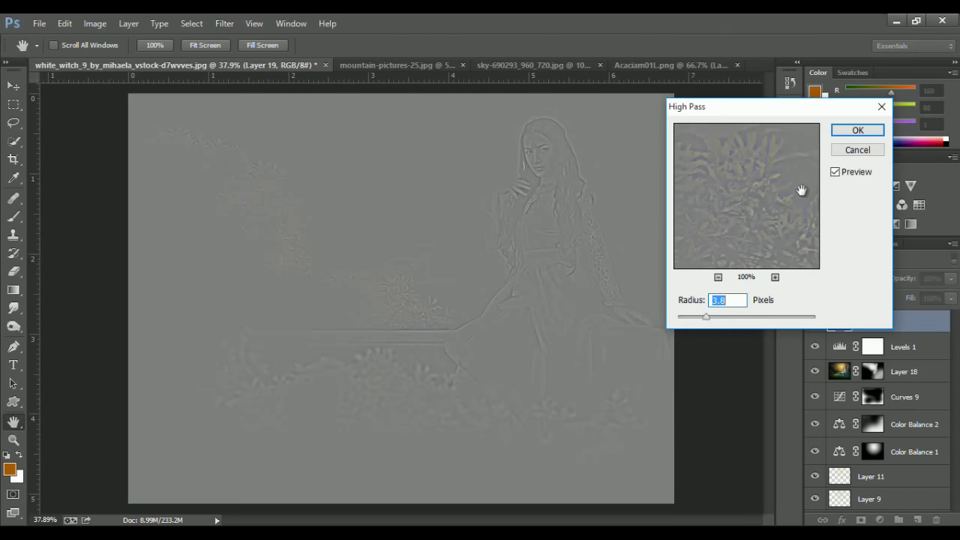
pyautogui.click(855, 130)
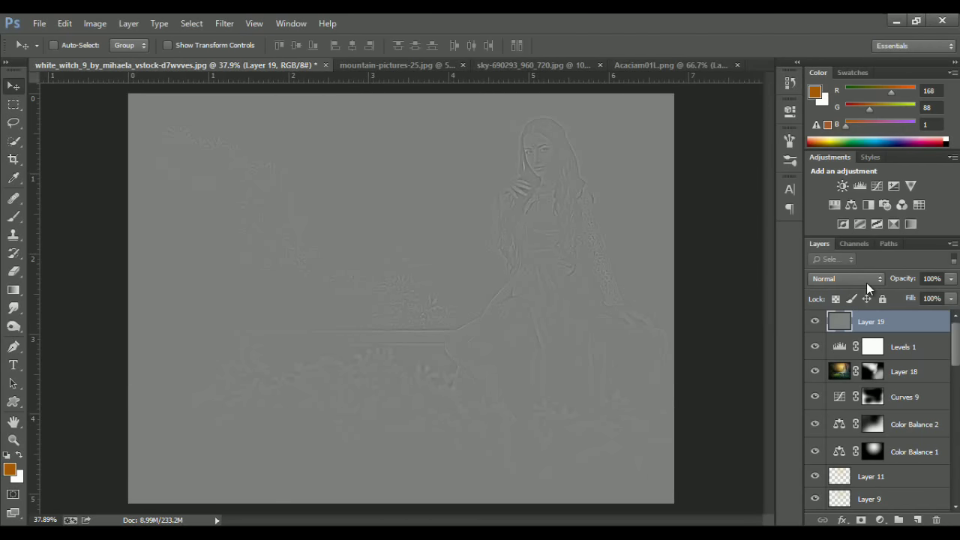
pyautogui.click(857, 274)
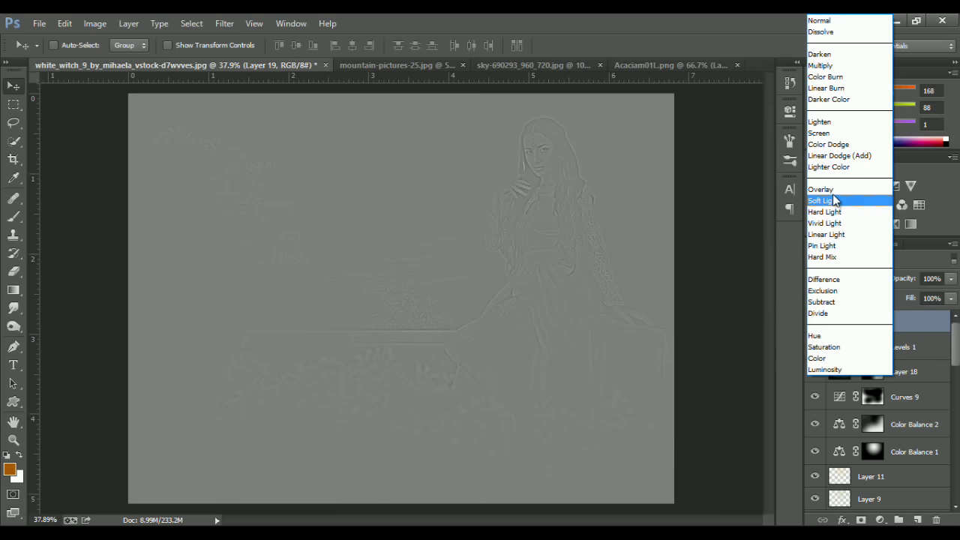
pyautogui.click(833, 195)
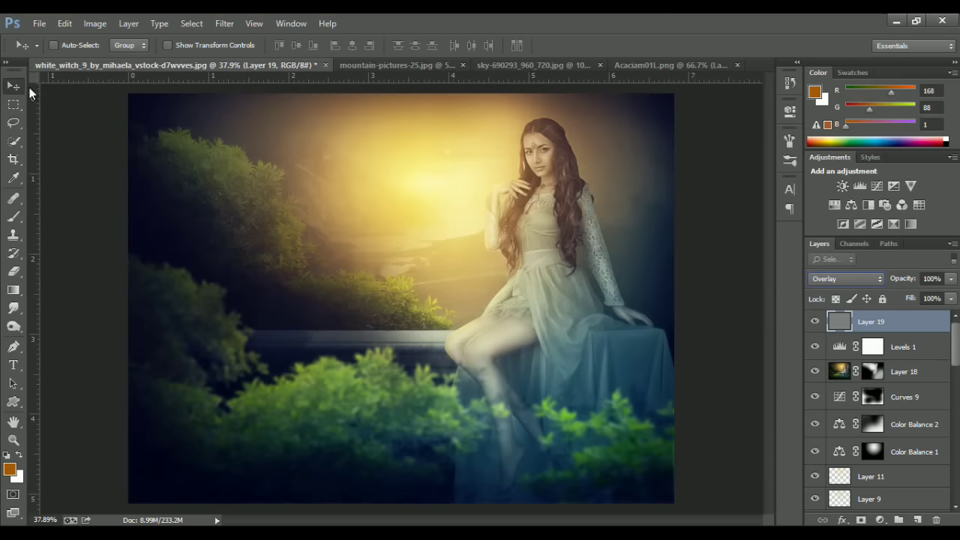
pyautogui.scroll(5, 615, 154)
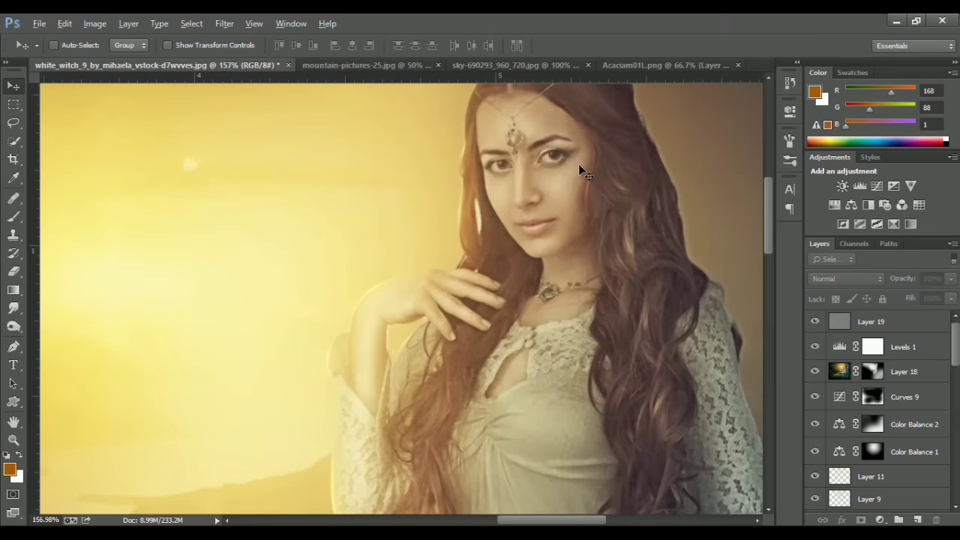
# Give Layer 19 a hide-all mask and paint sharpening back over the woman's eyes, face and dress.
pyautogui.scroll(1, 578, 165)
pyautogui.click(849, 328)
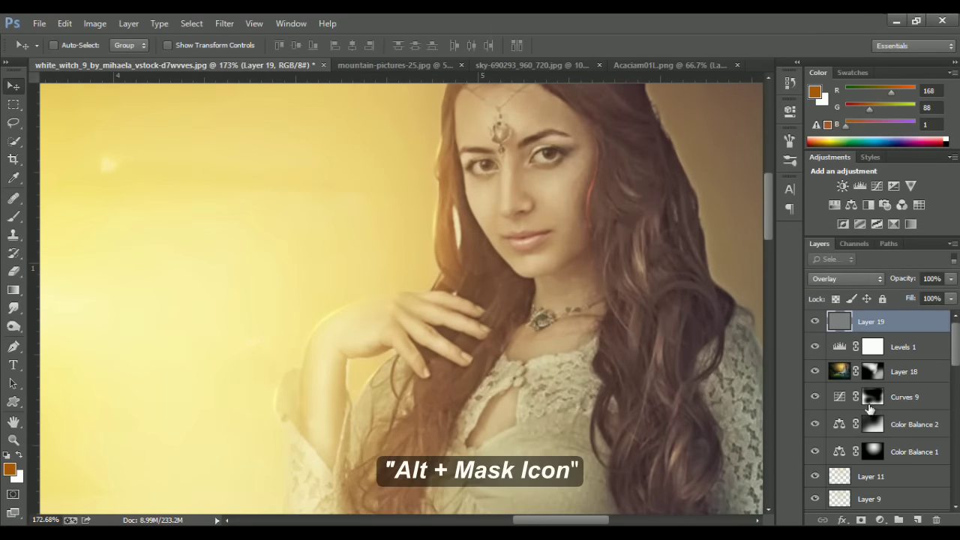
pyautogui.keyDown('alt'); pyautogui.click(862, 520); pyautogui.keyUp('alt')
pyautogui.press('b')
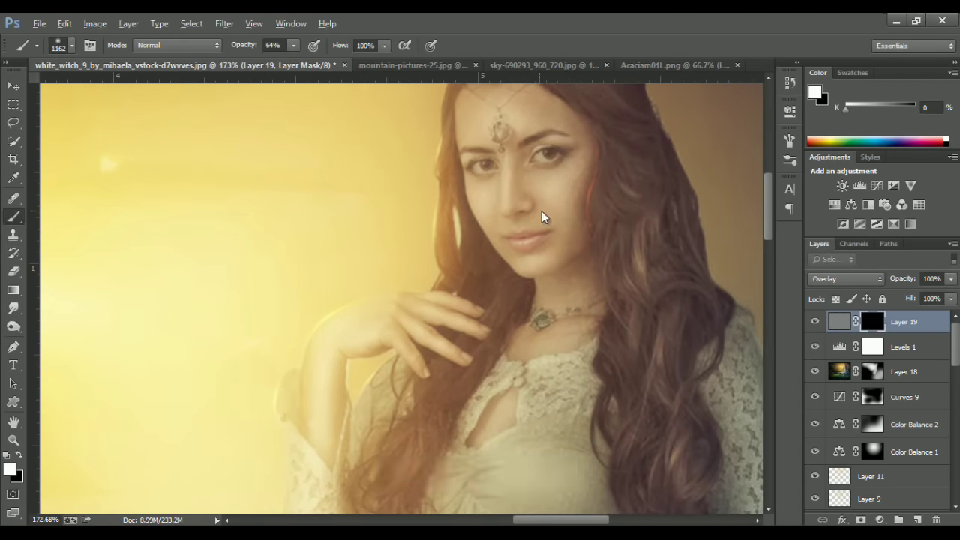
pyautogui.keyDown('alt'); pyautogui.rightClick(562, 214); pyautogui.keyUp('alt')
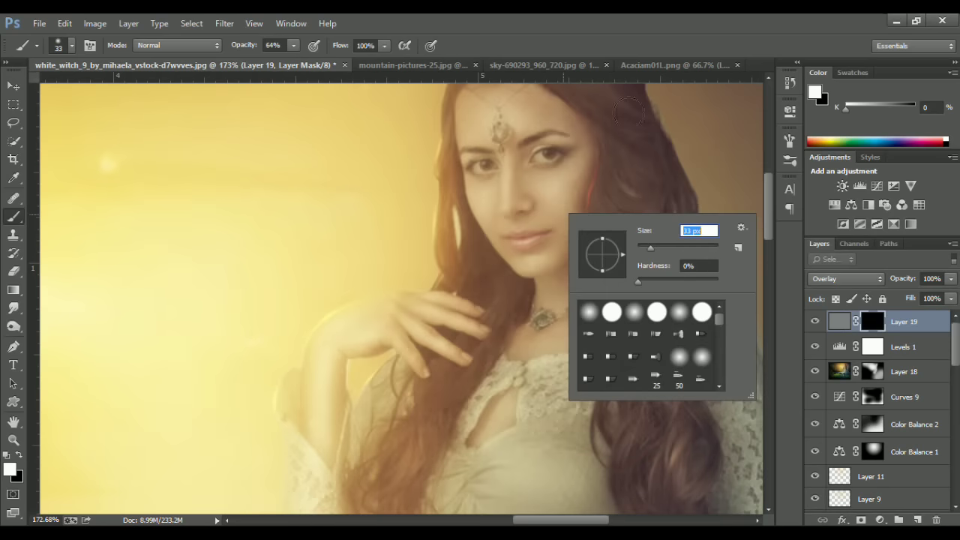
pyautogui.press('Return')
pyautogui.keyDown('alt'); pyautogui.rightClick(528, 186); pyautogui.keyUp('alt')
pyautogui.moveTo(549, 155); pyautogui.dragTo(495, 172)
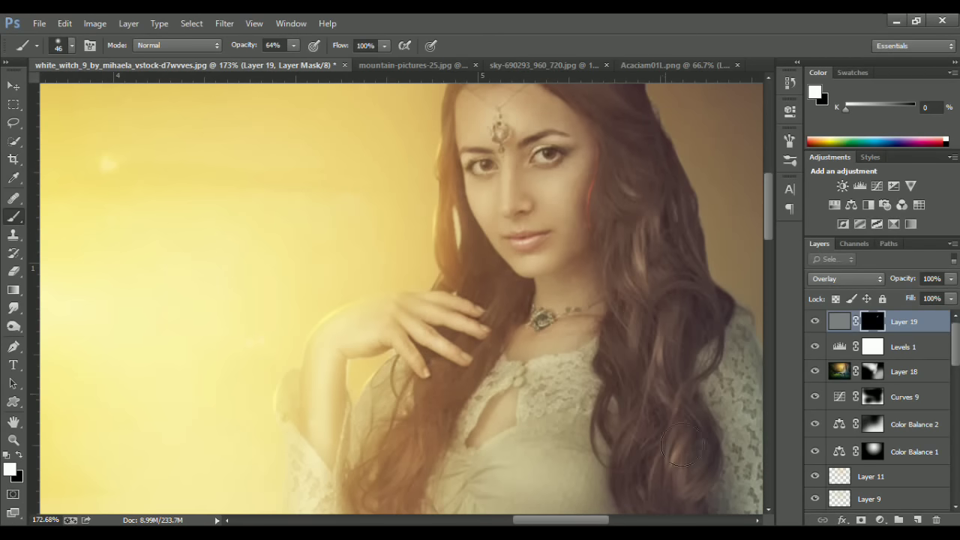
pyautogui.moveTo(581, 413); pyautogui.dragTo(635, 214)
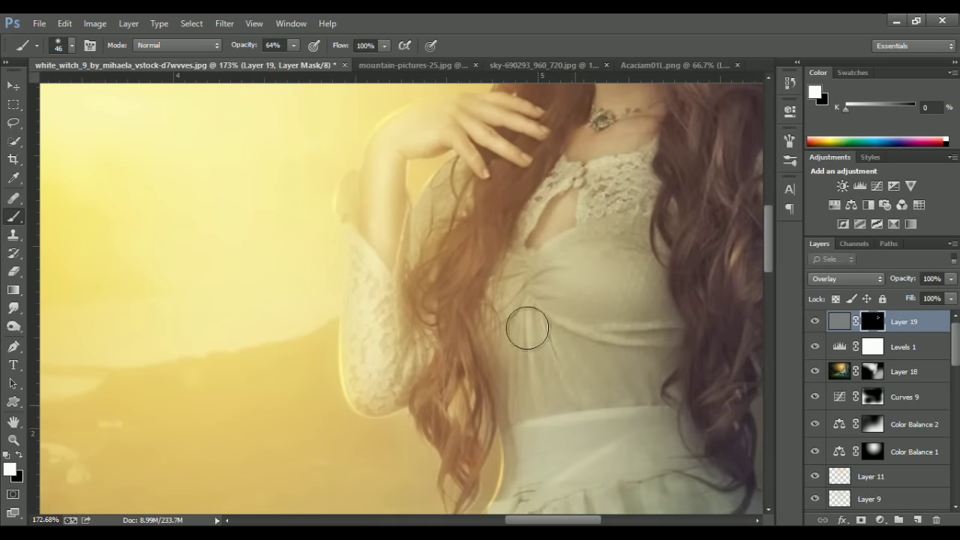
pyautogui.moveTo(525, 482); pyautogui.dragTo(450, 204)
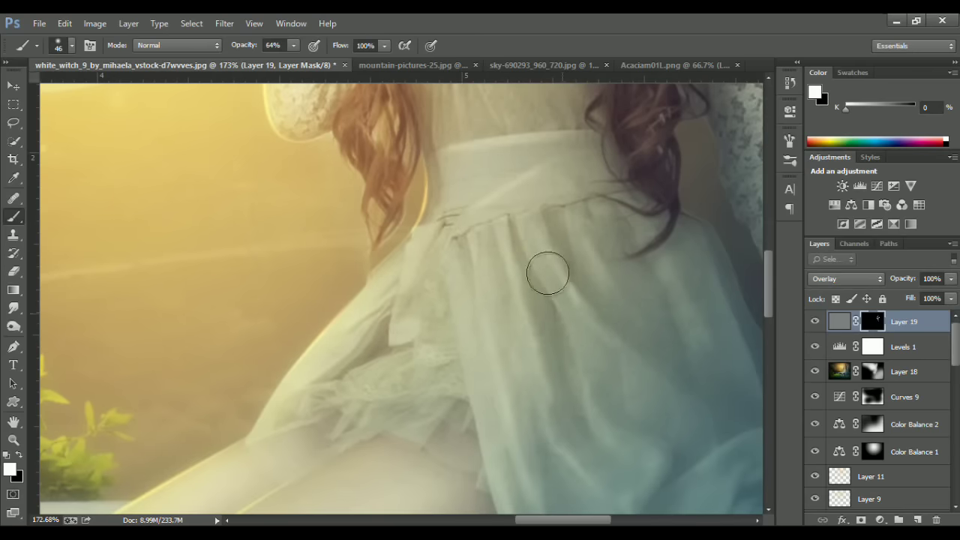
# Raise the Levels 1 adjustment layer's opacity to 84%.
pyautogui.scroll(-3, 555, 300)
pyautogui.scroll(-2, 574, 349)
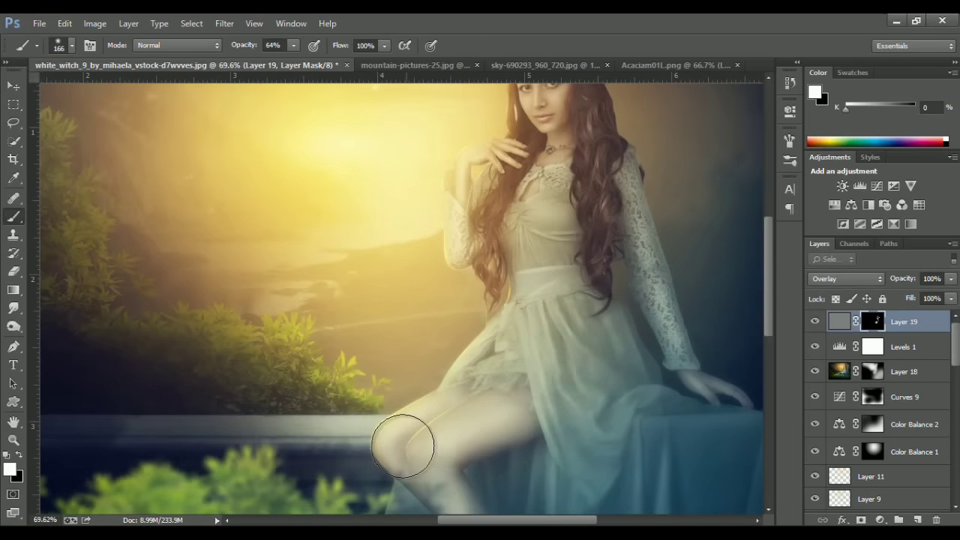
pyautogui.scroll(-4, 480, 292)
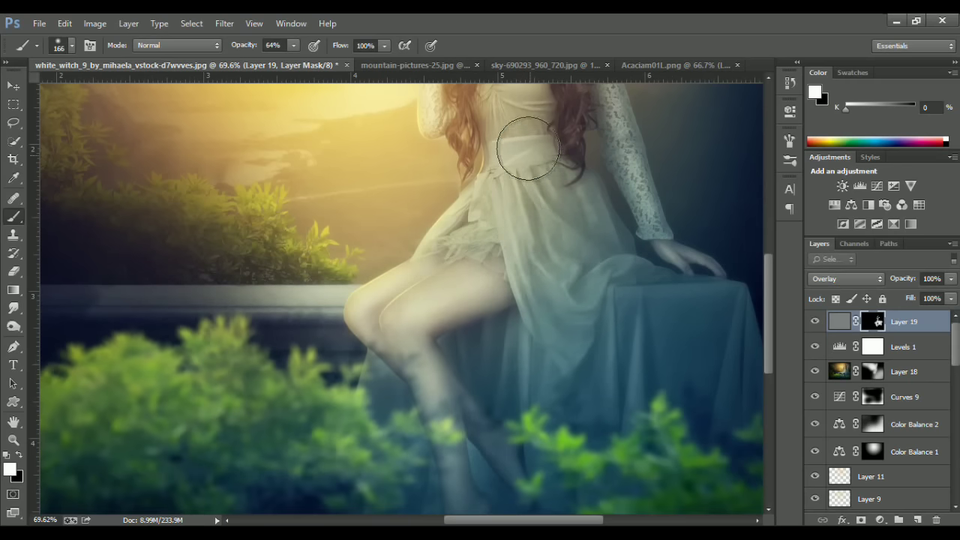
pyautogui.scroll(5, 508, 325)
pyautogui.scroll(-1, 544, 291)
pyautogui.scroll(-2, 544, 291)
pyautogui.scroll(-1, 544, 291)
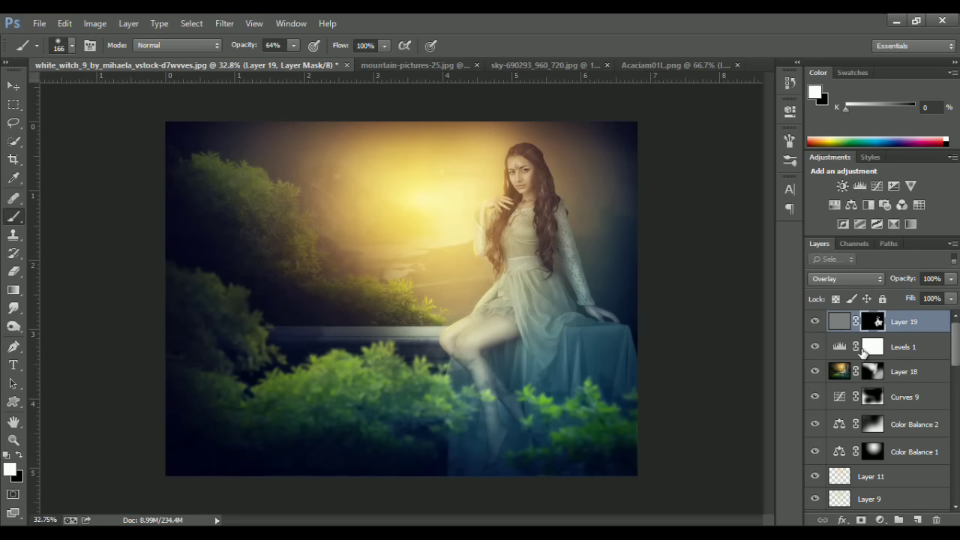
pyautogui.click(907, 353)
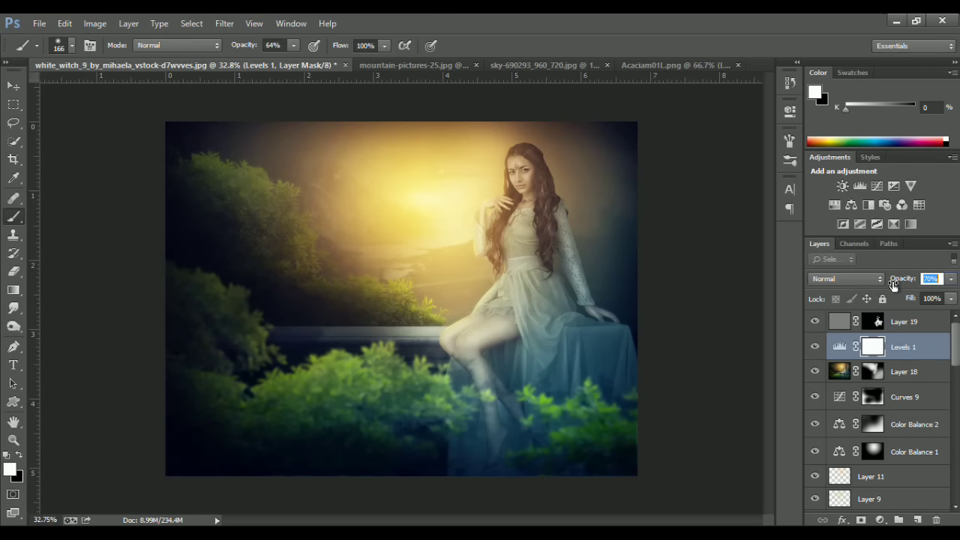
pyautogui.moveTo(892, 281); pyautogui.dragTo(904, 289)
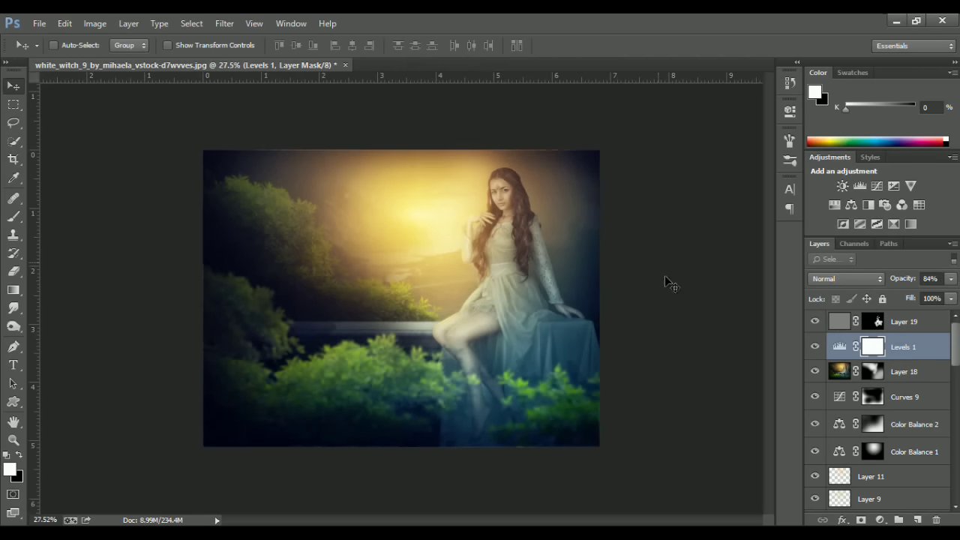
# Add a new empty layer above Layer 19 and choose the feather-shaped brush preset.
pyautogui.click(918, 520)
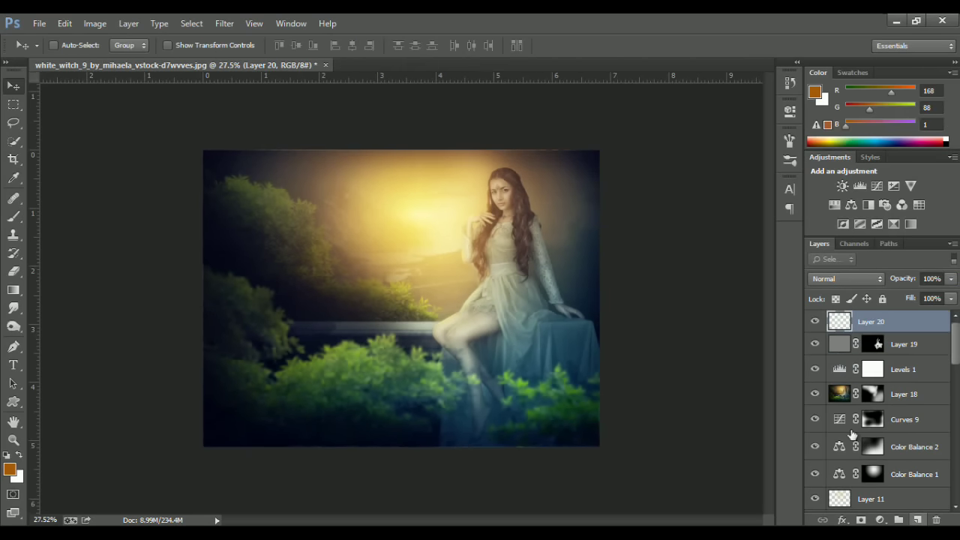
pyautogui.press('b')
pyautogui.rightClick(480, 293)
pyautogui.scroll(-3, 536, 397)
pyautogui.scroll(-3, 540, 398)
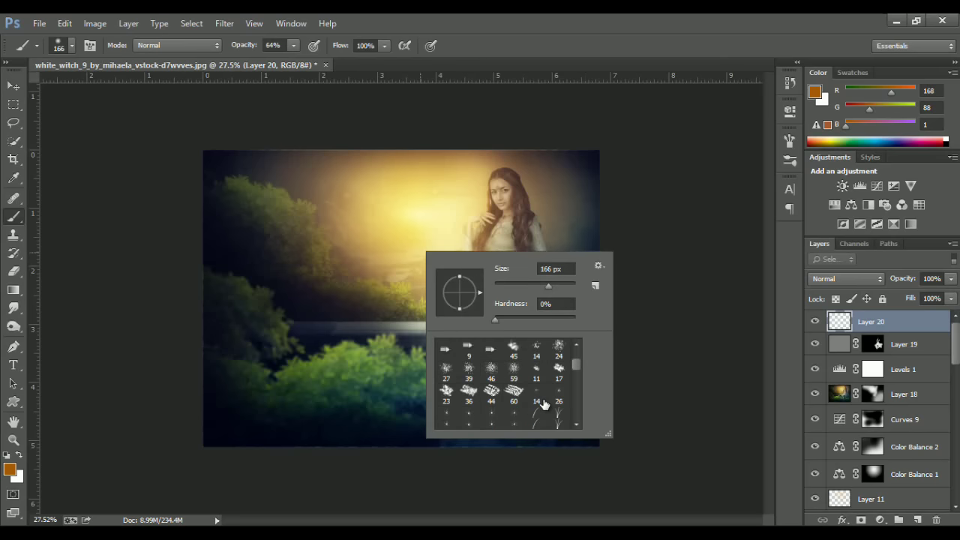
pyautogui.scroll(-3, 545, 406)
pyautogui.scroll(-3, 545, 407)
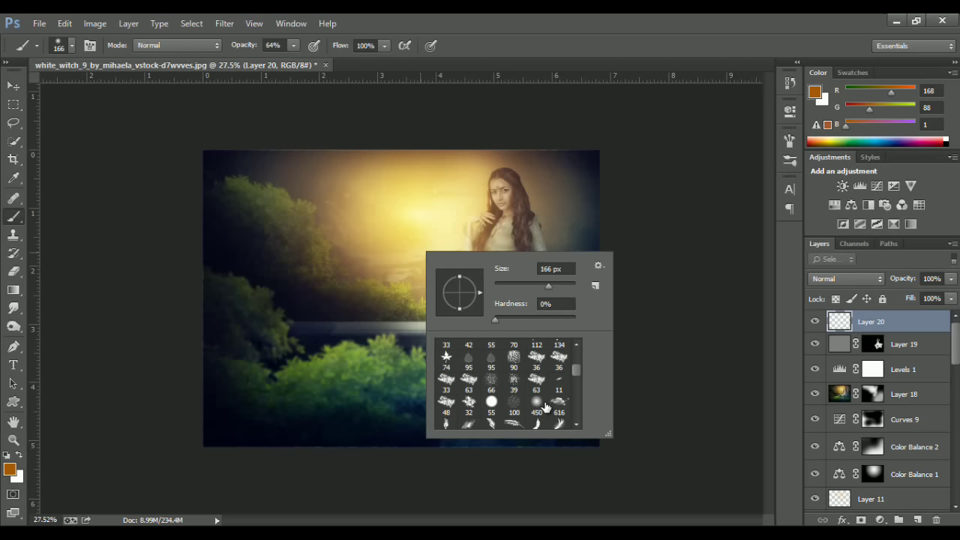
pyautogui.scroll(-1, 545, 408)
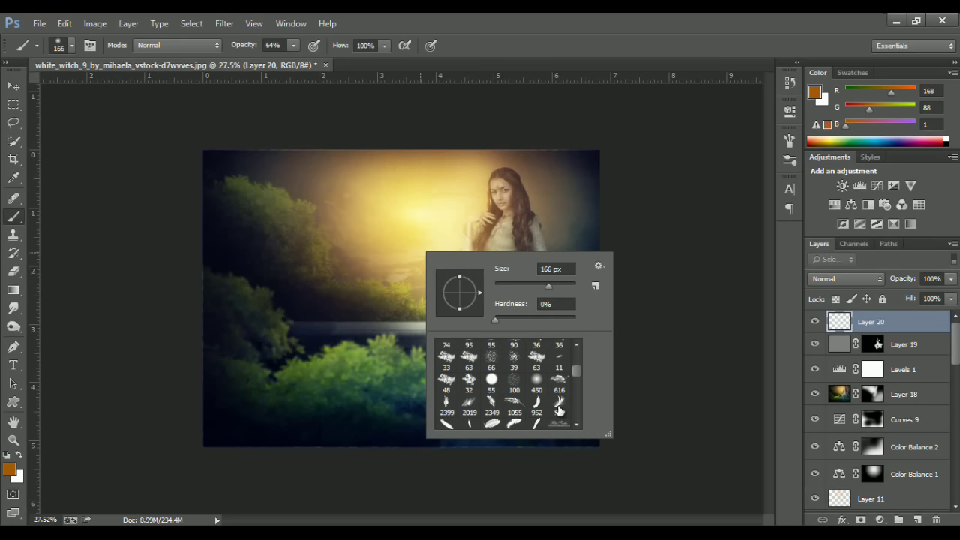
pyautogui.click(559, 407)
pyautogui.click(570, 21)
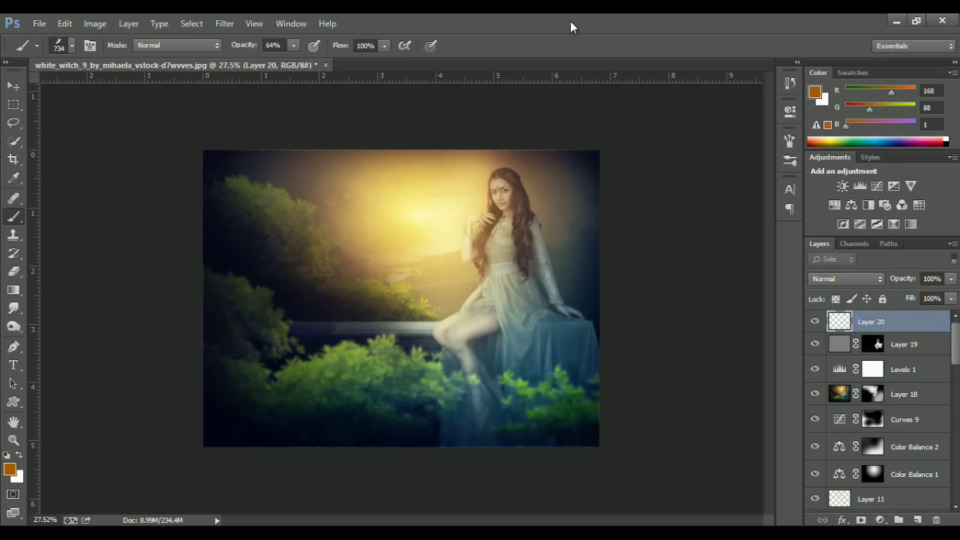
# Stamp a white feather upper-left of centre with the brush shrunk to 334 px.
pyautogui.press('d')
pyautogui.press('x')
pyautogui.click(278, 255)
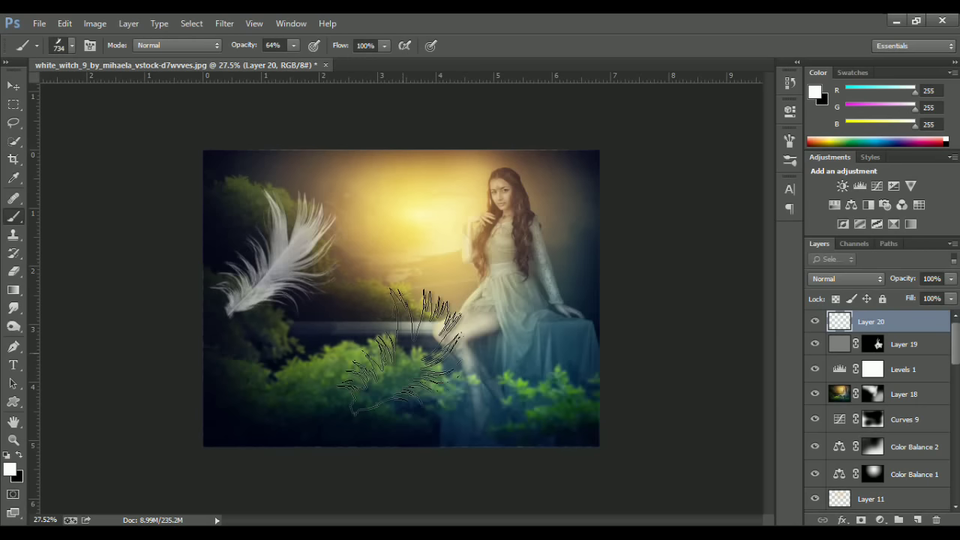
pyautogui.hotkey('ctrl', 'z')
pyautogui.moveTo(355, 284); pyautogui.dragTo(326, 285)
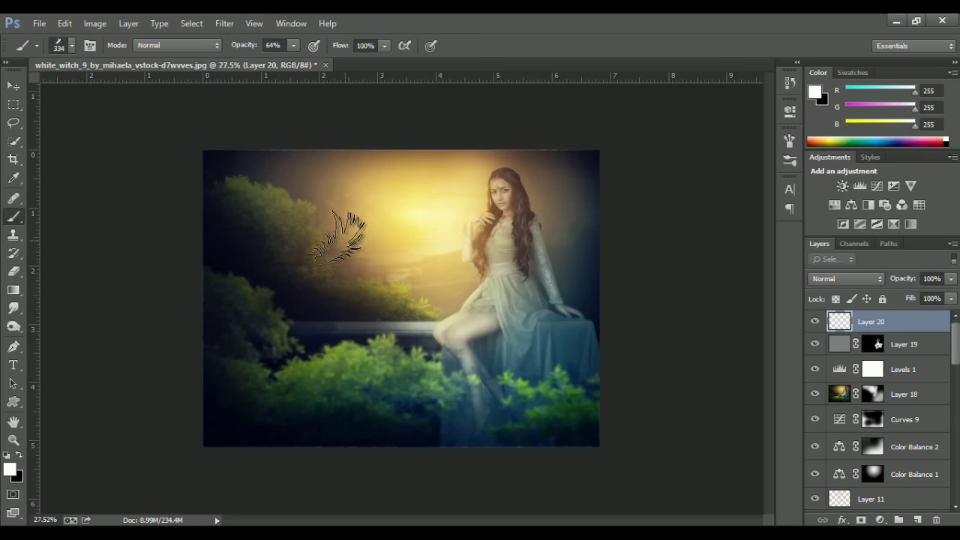
pyautogui.click(303, 216)
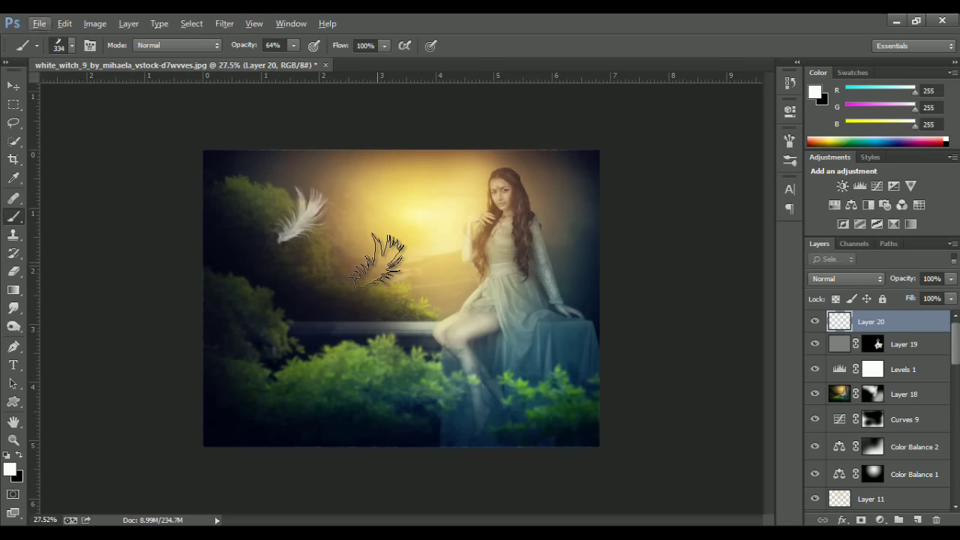
pyautogui.press('[')
pyautogui.press('[')
pyautogui.press('[')
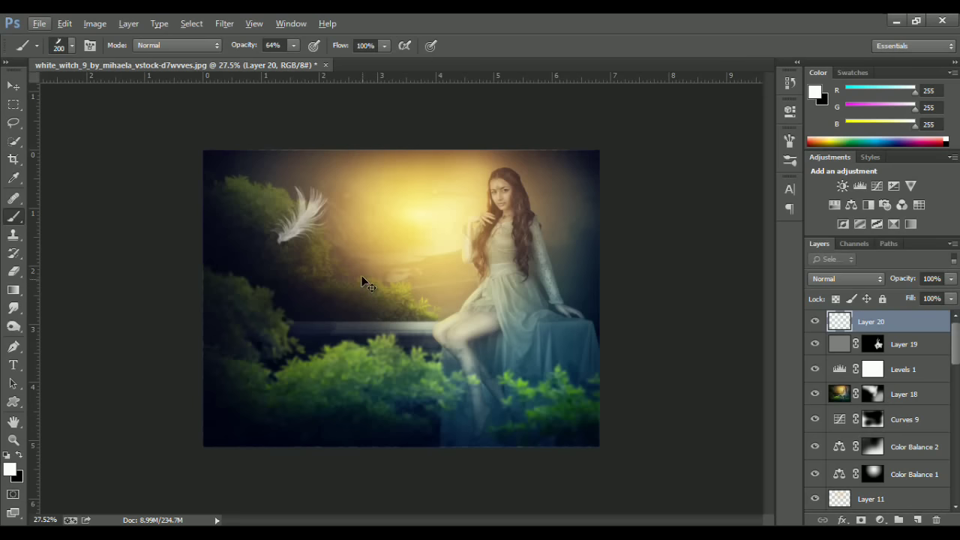
# Enlarge the feather to about 111%, blend it in Overlay, and move it toward the sun.
pyautogui.hotkey('ctrl', 't')
pyautogui.moveTo(337, 247)
pyautogui.mouseDown()
pyautogui.moveTo(320, 250)
pyautogui.moveTo(343, 216)
pyautogui.mouseUp()
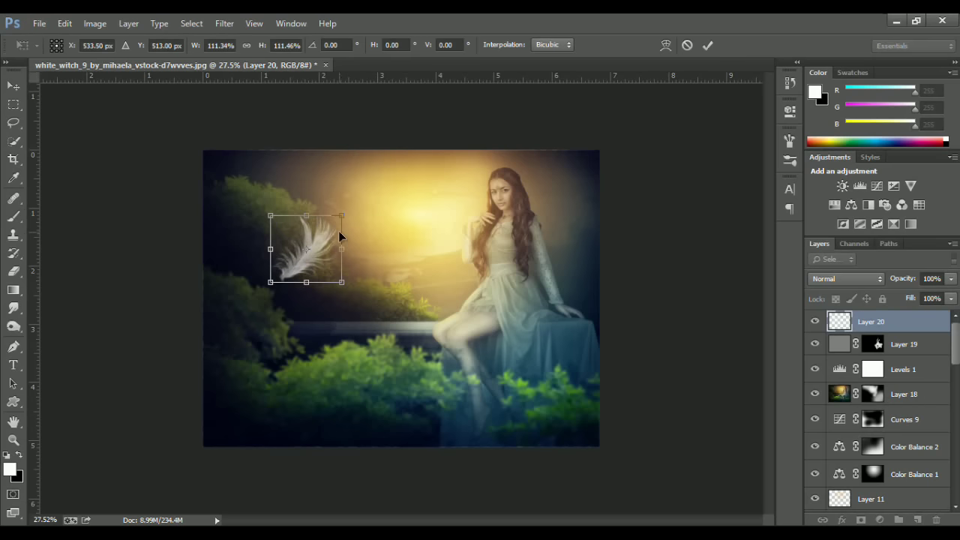
pyautogui.press('Return')
pyautogui.click(846, 278)
pyautogui.click(828, 208)
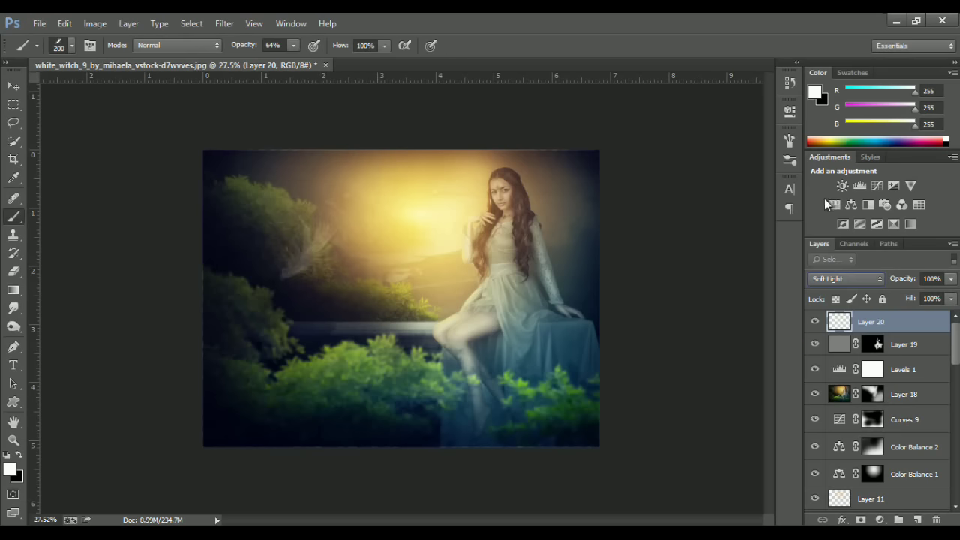
pyautogui.press('Up')
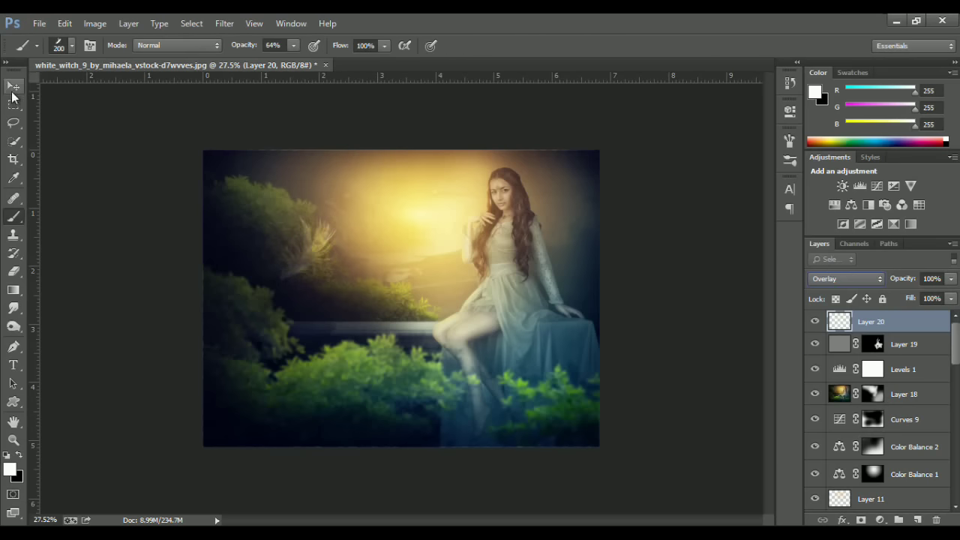
pyautogui.click(13, 87)
pyautogui.moveTo(330, 219); pyautogui.dragTo(371, 207)
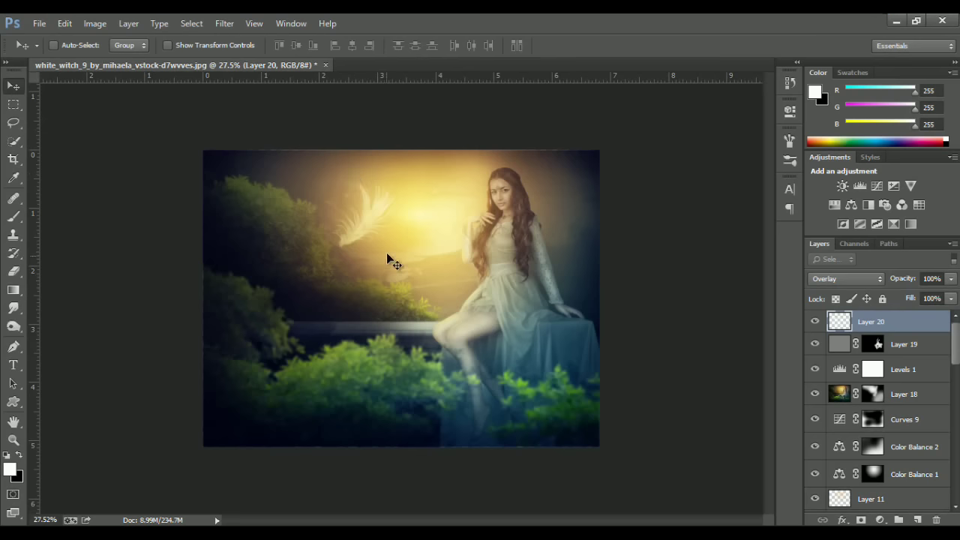
# Duplicate the feather, shrink, rotate and move the copy, and set it to Hard Light.
pyautogui.keyDown('alt'); pyautogui.moveTo(387, 251); pyautogui.dragTo(424, 279); pyautogui.keyUp('alt')
pyautogui.hotkey('ctrl', 't')
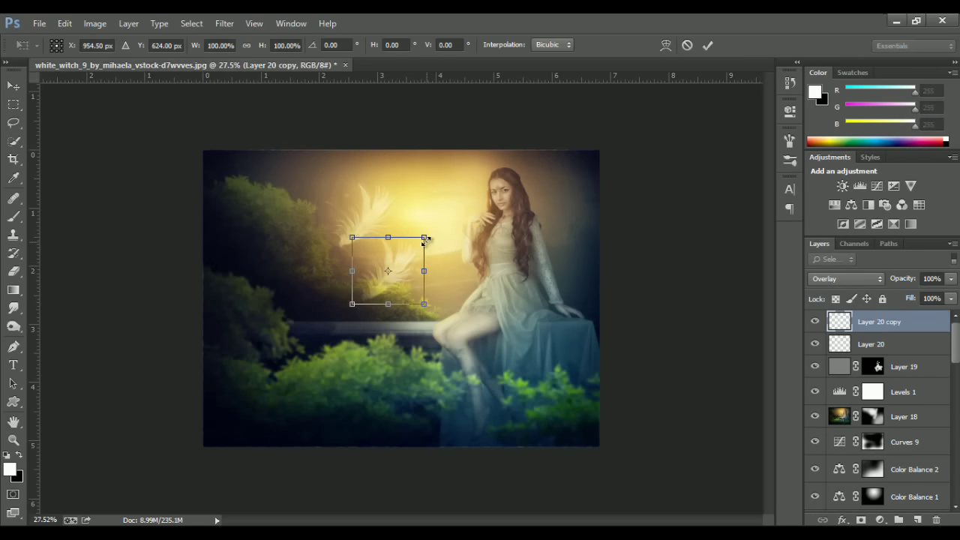
pyautogui.moveTo(424, 238)
pyautogui.mouseDown()
pyautogui.moveTo(404, 252)
pyautogui.moveTo(401, 278)
pyautogui.mouseUp()
pyautogui.moveTo(381, 287)
pyautogui.mouseDown()
pyautogui.moveTo(278, 322)
pyautogui.moveTo(322, 278)
pyautogui.mouseUp()
pyautogui.press('Return')
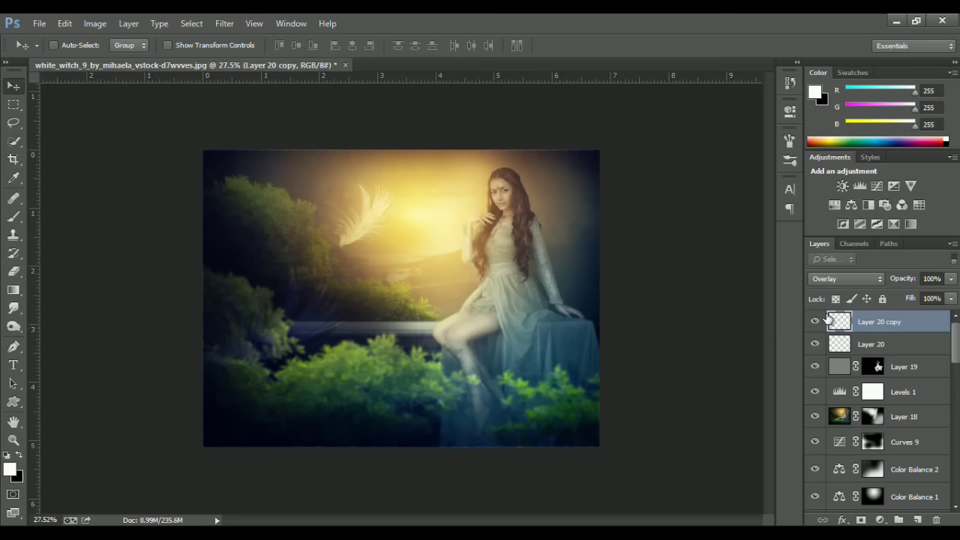
pyautogui.click(835, 279)
pyautogui.click(834, 208)
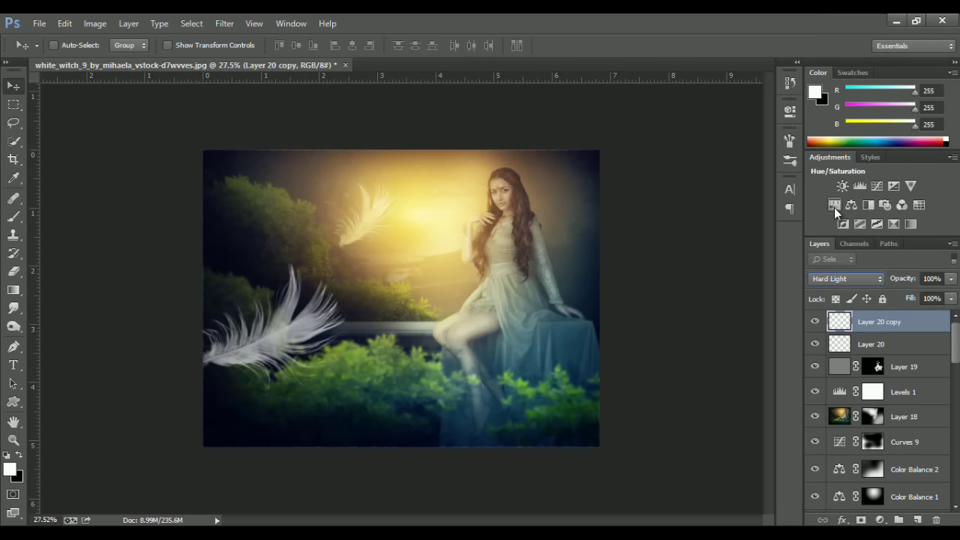
# Reposition and rotate the feather copies, moving the large one into the lower-left corner.
pyautogui.moveTo(345, 339); pyautogui.dragTo(334, 384)
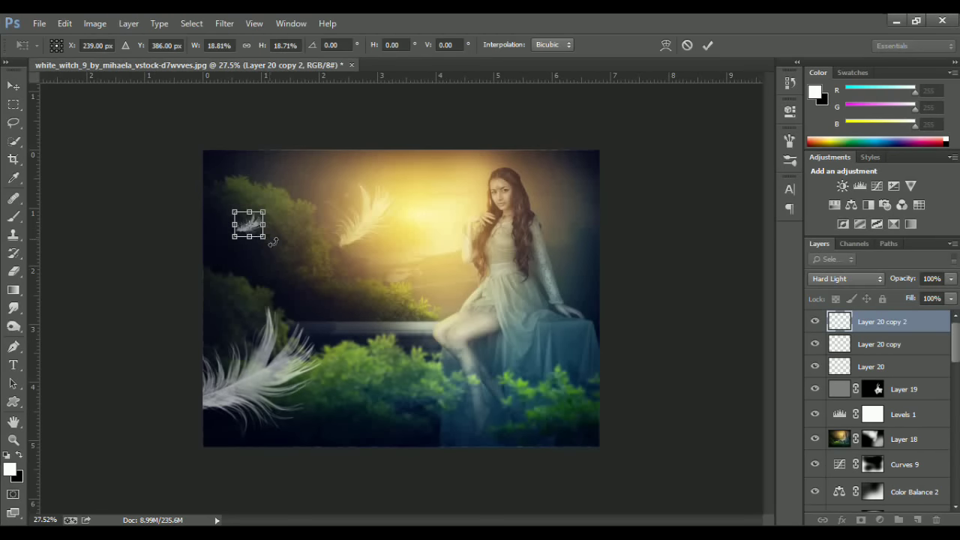
pyautogui.press('Return')
pyautogui.hotkey('ctrl', 't')
pyautogui.moveTo(273, 241)
pyautogui.mouseDown()
pyautogui.moveTo(450, 379)
pyautogui.moveTo(540, 372)
pyautogui.moveTo(282, 286)
pyautogui.mouseUp()
pyautogui.press('Return')
pyautogui.keyDown('ctrl'); pyautogui.click(248, 224); pyautogui.keyUp('ctrl')
pyautogui.hotkey('ctrl', 't')
pyautogui.moveTo(247, 225); pyautogui.dragTo(266, 196)
pyautogui.press('Return')
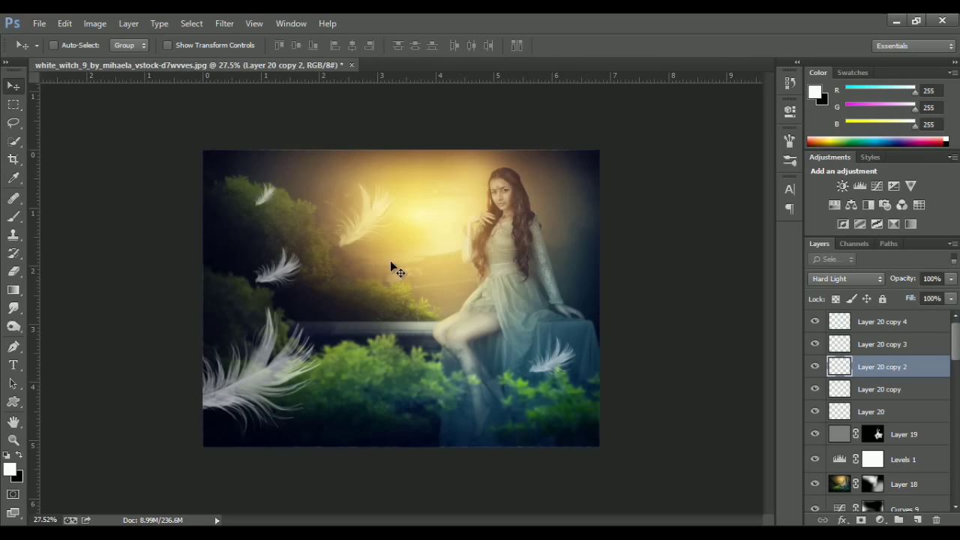
# Discard the extra small feather copies and drag in the_return_of_the_monks texture.
pyautogui.moveTo(355, 332)
pyautogui.mouseDown()
pyautogui.moveTo(392, 275)
pyautogui.moveTo(330, 301)
pyautogui.mouseUp()
pyautogui.moveTo(330, 302); pyautogui.dragTo(390, 374)
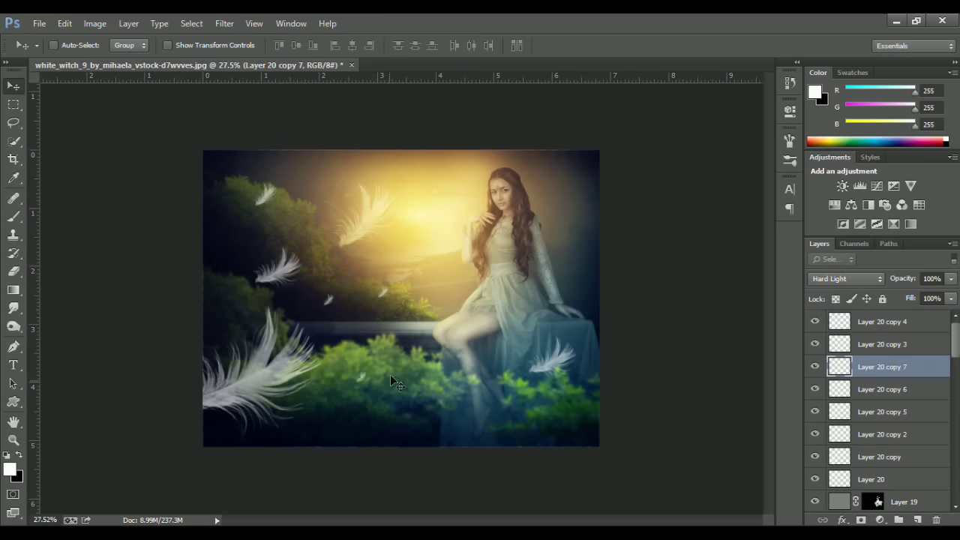
pyautogui.hotkey('ctrl', 'alt', 'z')
pyautogui.hotkey('ctrl', 'alt', 'z')
pyautogui.hotkey('ctrl', 'alt', 'z')
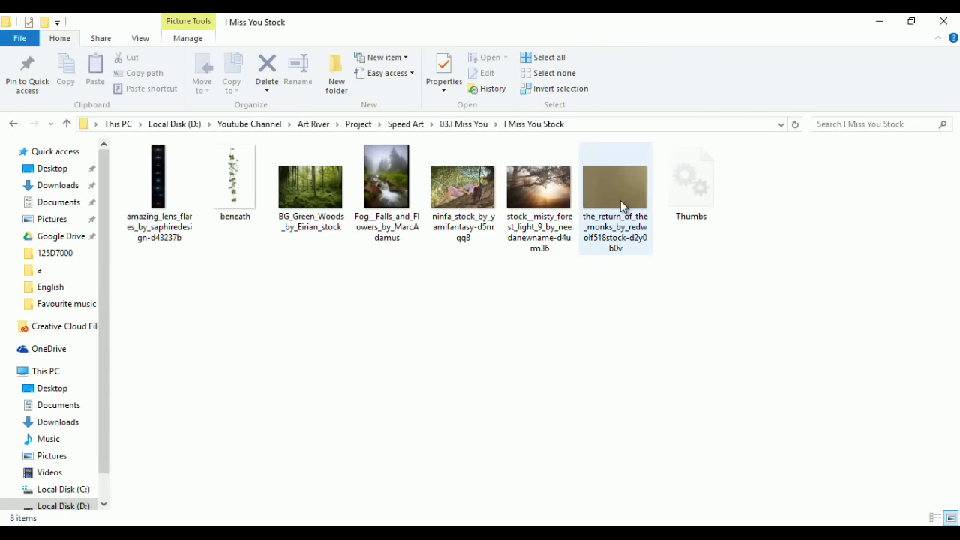
pyautogui.moveTo(620, 200)
pyautogui.mouseDown()
pyautogui.moveTo(545, 450)
pyautogui.moveTo(495, 499)
pyautogui.moveTo(385, 267)
pyautogui.mouseUp()
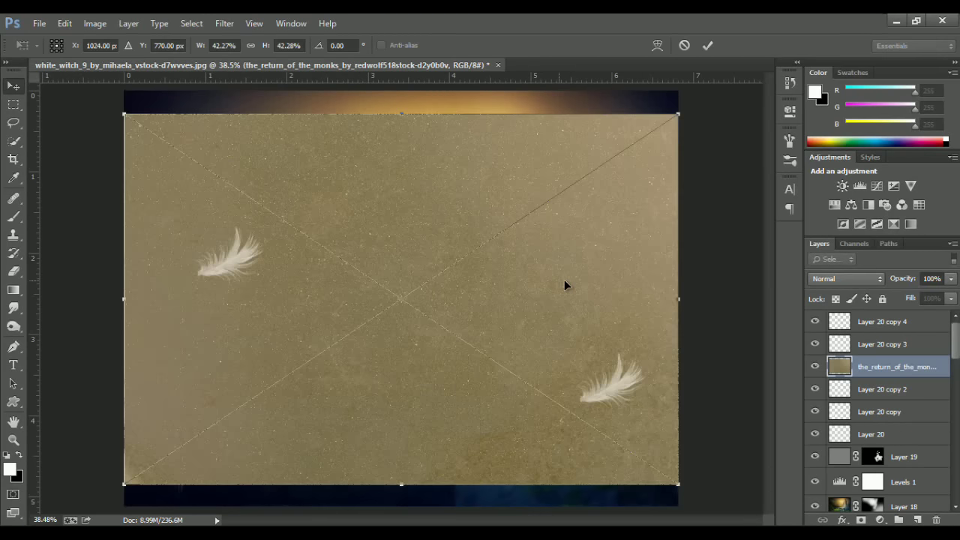
# Place the texture at the top of the stack in Overlay, scaled to cover the canvas.
pyautogui.press('Return')
pyautogui.moveTo(897, 367); pyautogui.dragTo(893, 319)
pyautogui.click(847, 278)
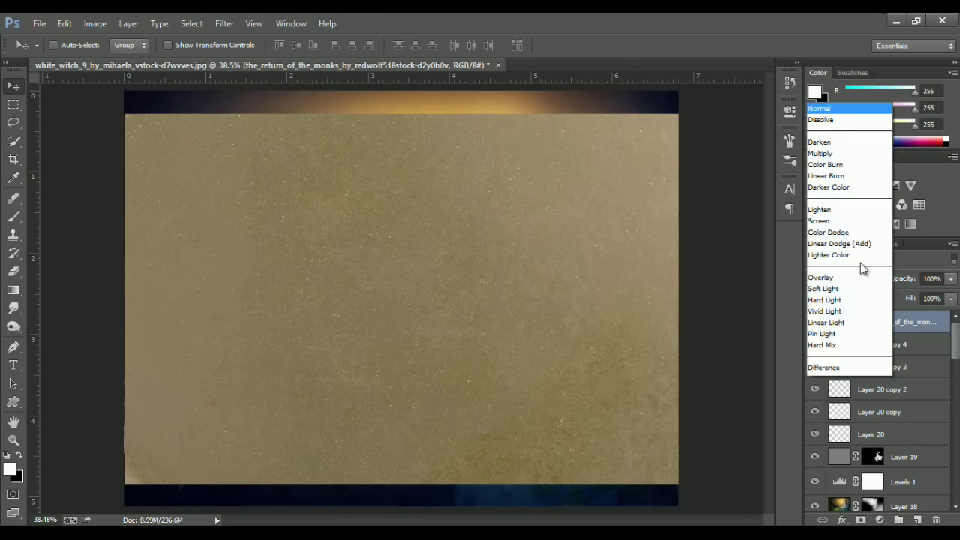
pyautogui.click(855, 277)
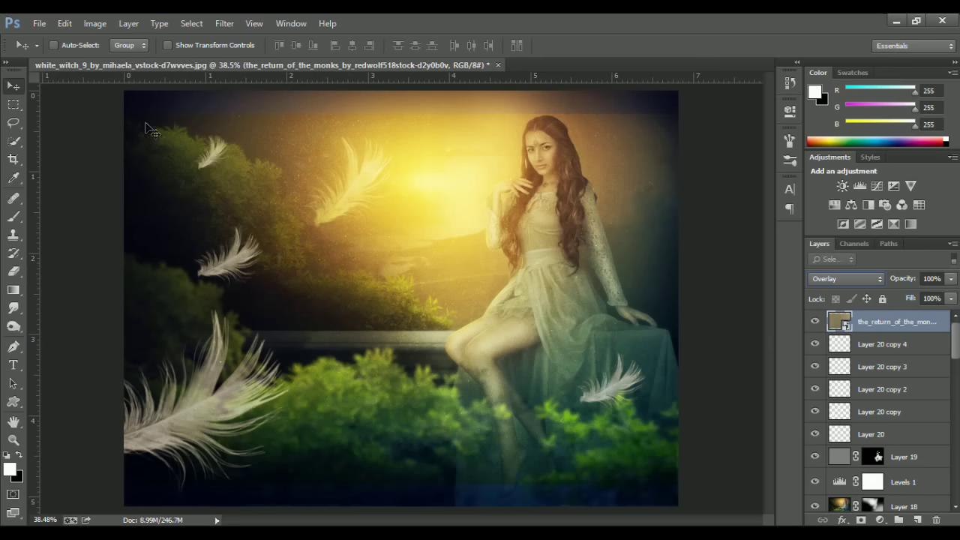
pyautogui.hotkey('ctrl', 't')
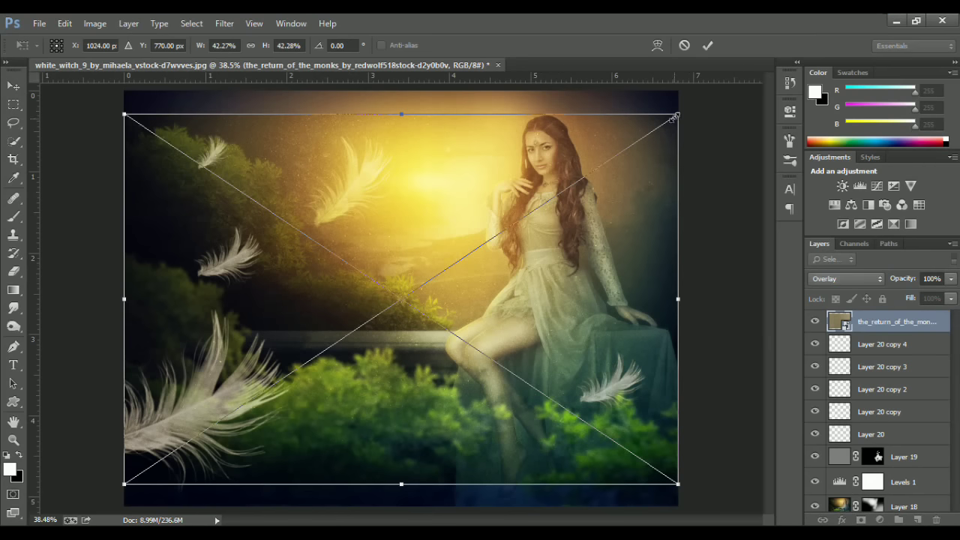
pyautogui.moveTo(678, 91); pyautogui.dragTo(724, 84)
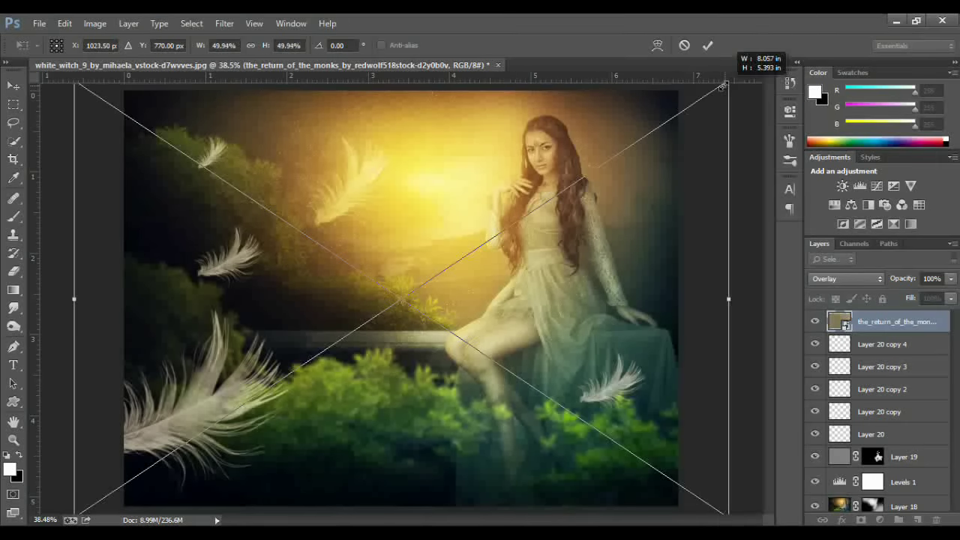
pyautogui.press('Return')
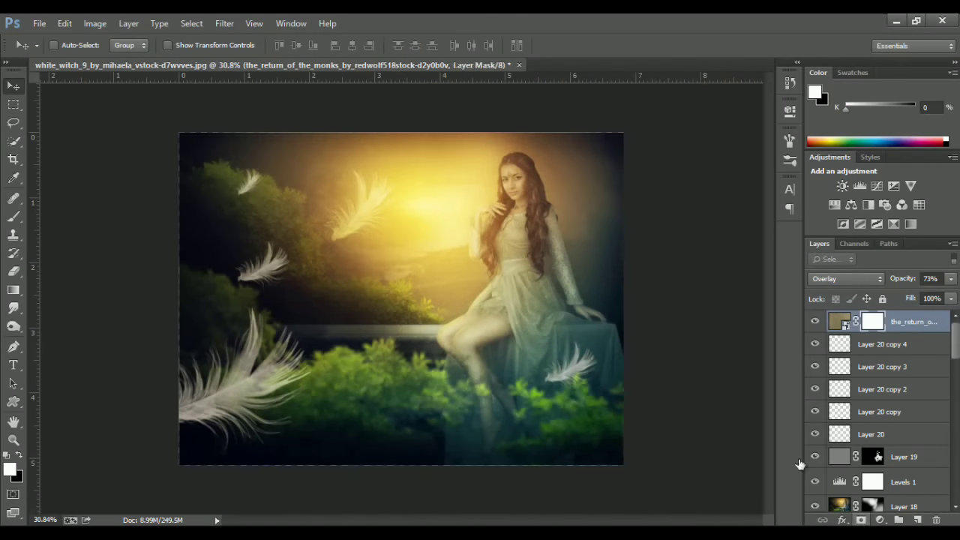
# Paint black with a large soft round brush to hide the texture over the woman.
pyautogui.press('b')
pyautogui.rightClick(501, 276)
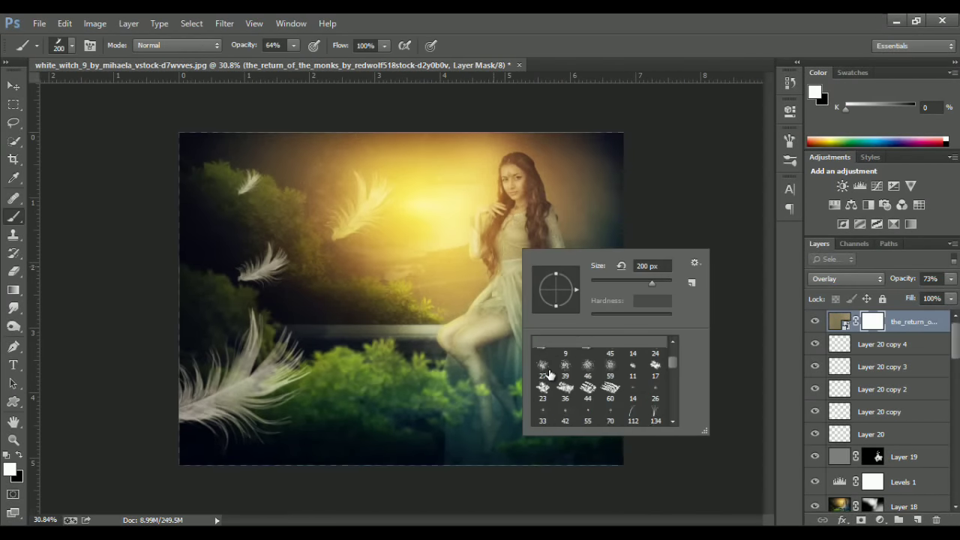
pyautogui.click(545, 349)
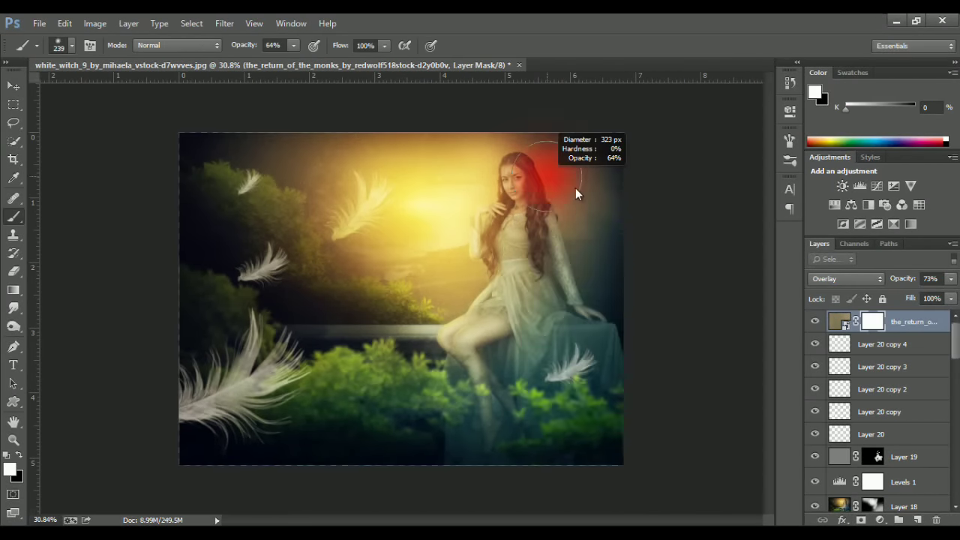
pyautogui.press('x')
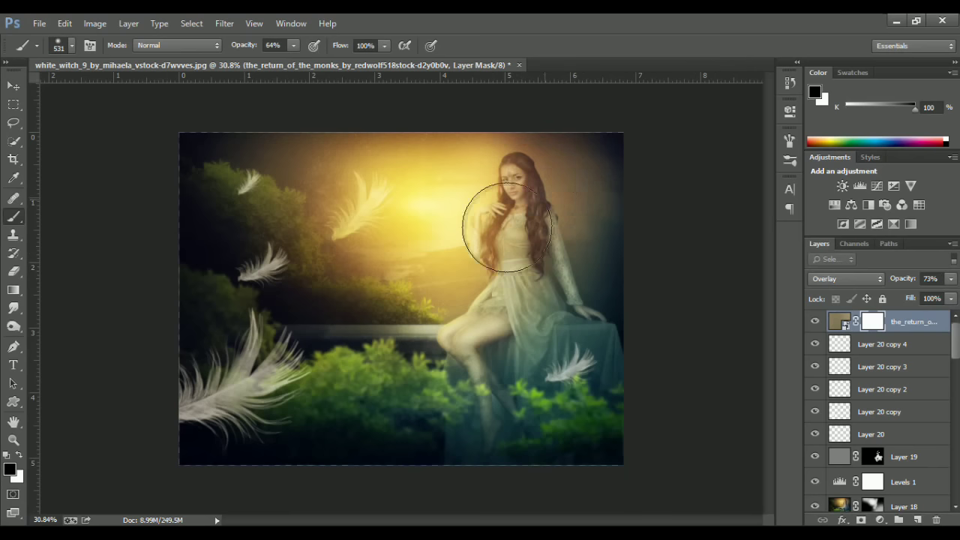
pyautogui.click(585, 330)
pyautogui.moveTo(443, 444); pyautogui.dragTo(549, 399)
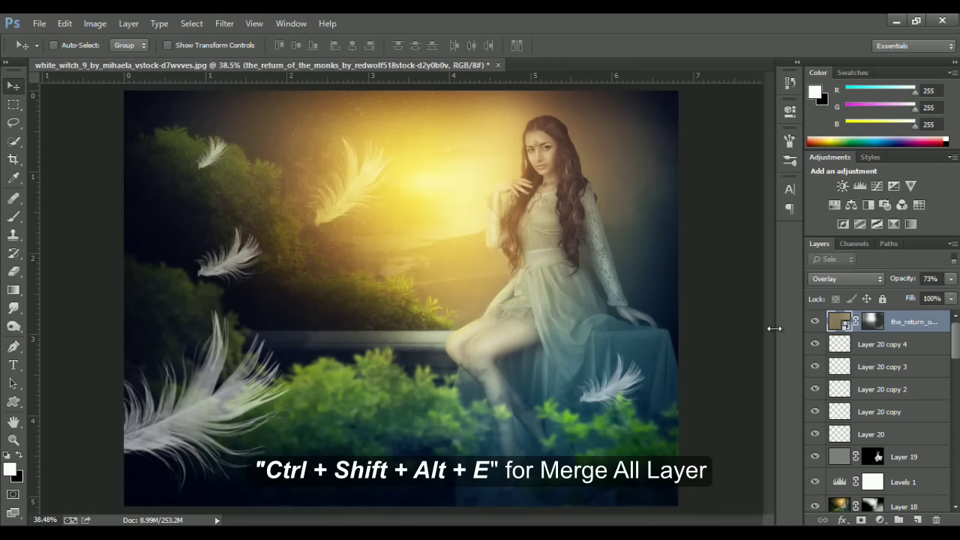
# Merge all visible layers into a new layer and preview Accented Edges and Angled Strokes in the Filter Gallery.
pyautogui.hotkey('ctrl', 'shift', 'alt', 'e')
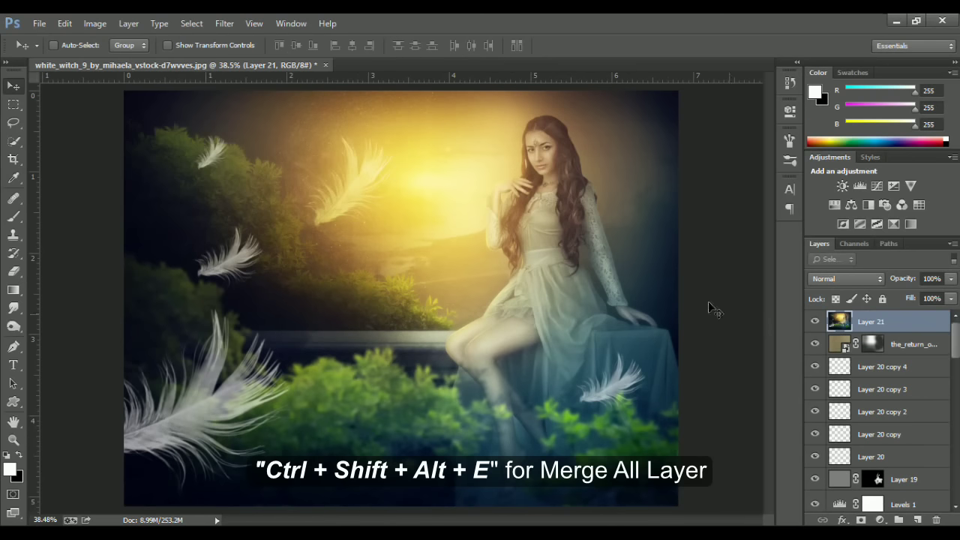
pyautogui.click(223, 23)
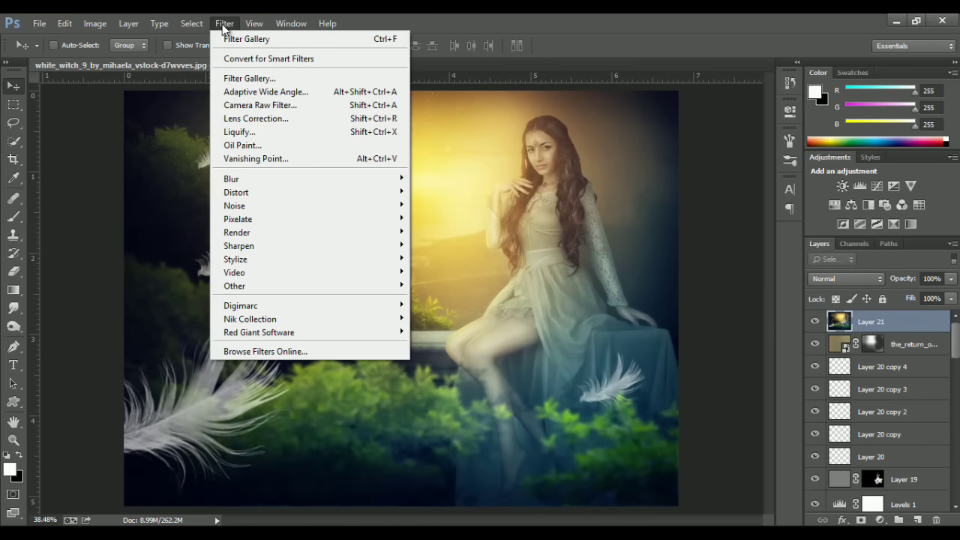
pyautogui.click(245, 76)
pyautogui.click(602, 94)
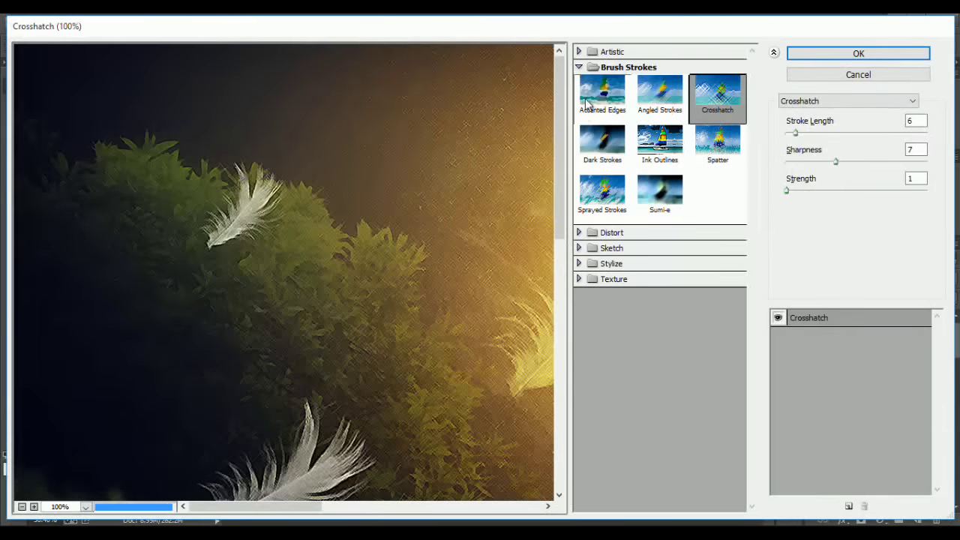
pyautogui.moveTo(426, 267); pyautogui.dragTo(400, 225)
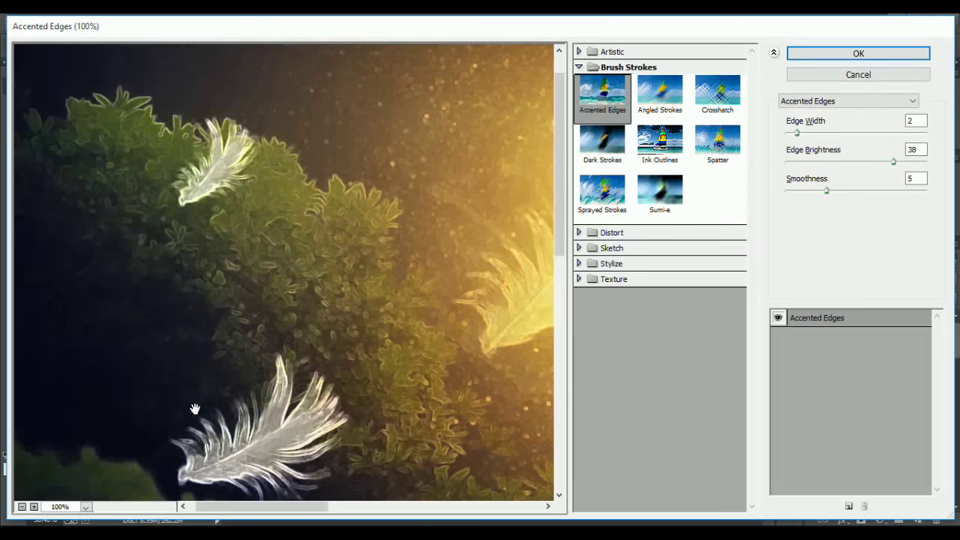
pyautogui.click(21, 507)
pyautogui.click(21, 507)
pyautogui.click(22, 507)
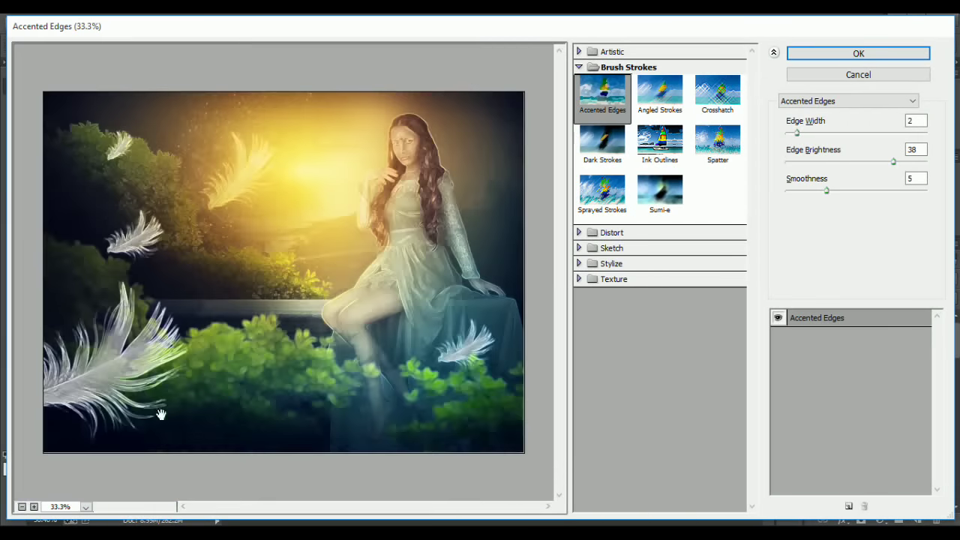
pyautogui.click(676, 107)
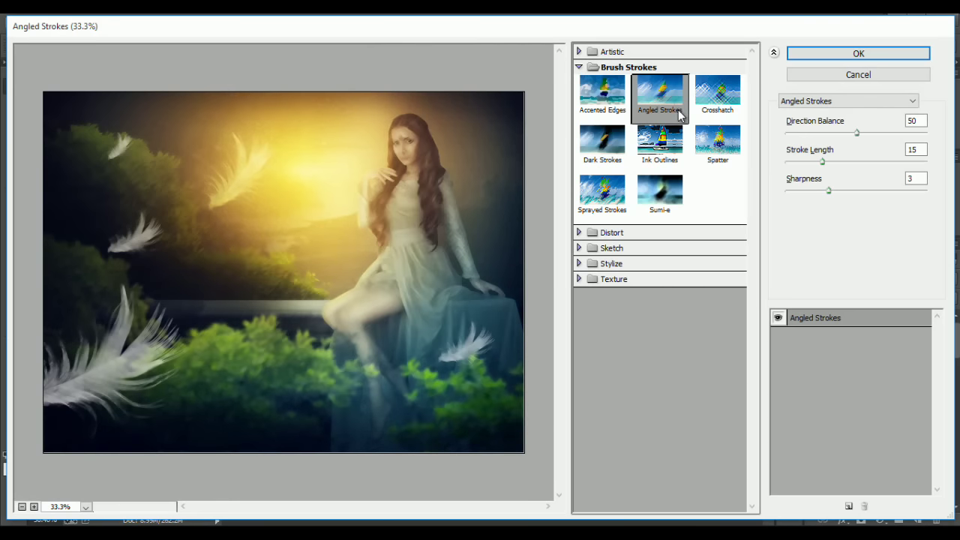
# Apply Crosshatch with a shorter stroke length, Sharpness 5 and Strength 1.
pyautogui.click(699, 96)
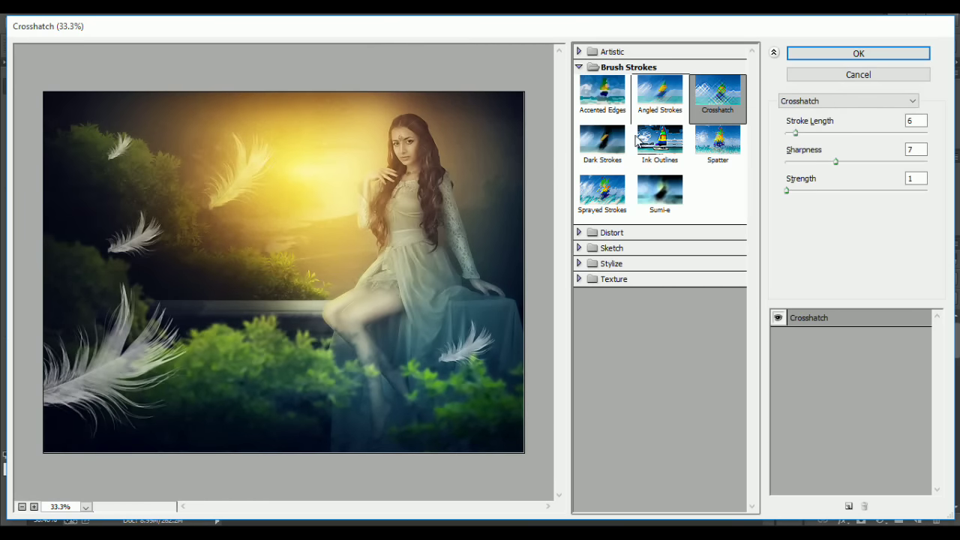
pyautogui.keyDown('ctrl'); pyautogui.click(409, 198); pyautogui.keyUp('ctrl')
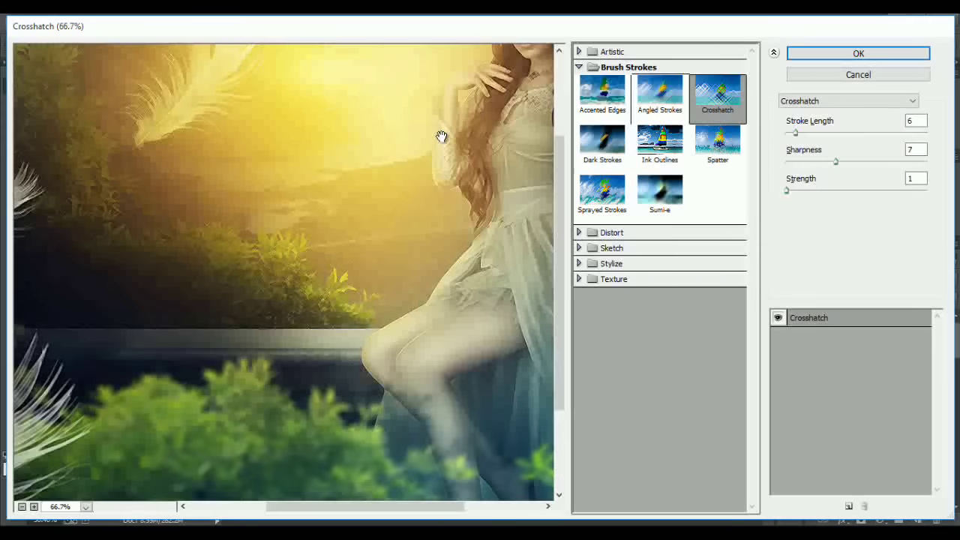
pyautogui.moveTo(440, 137); pyautogui.dragTo(382, 314)
pyautogui.moveTo(804, 133); pyautogui.dragTo(795, 133)
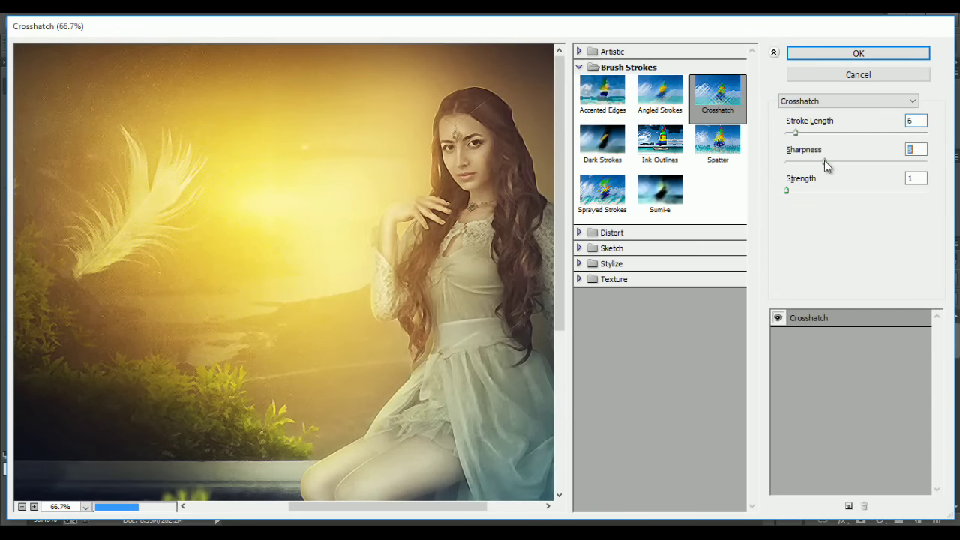
pyautogui.moveTo(825, 161)
pyautogui.mouseDown()
pyautogui.moveTo(856, 162)
pyautogui.moveTo(826, 165)
pyautogui.mouseUp()
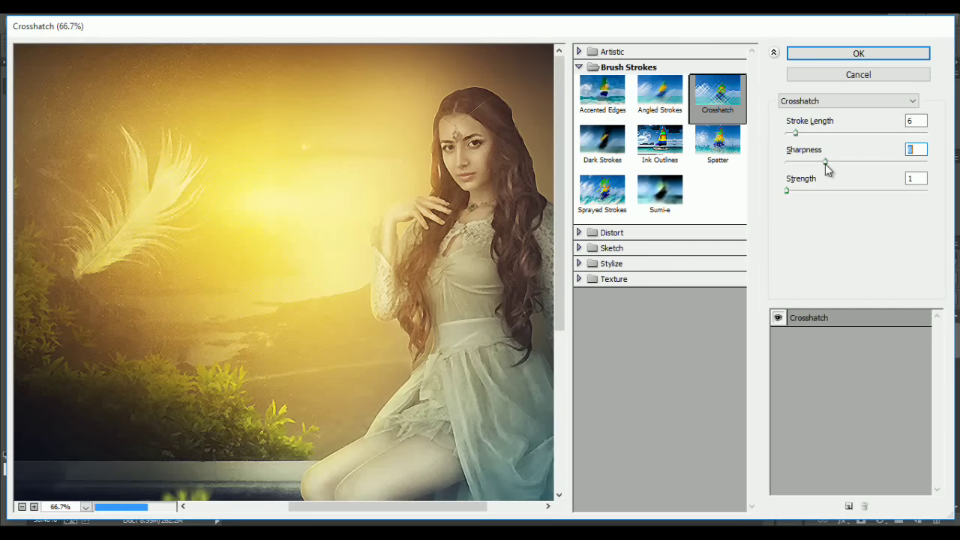
pyautogui.click(797, 191)
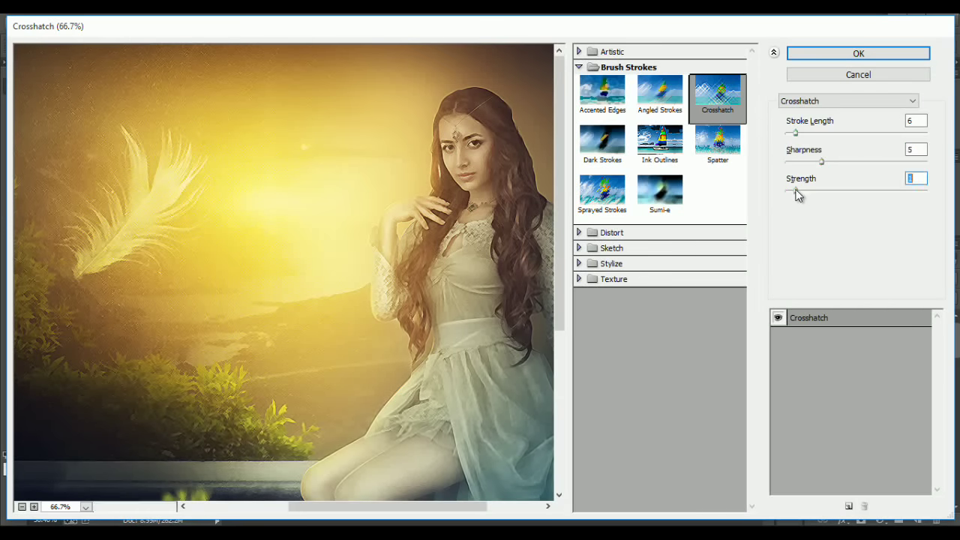
pyautogui.moveTo(791, 137); pyautogui.dragTo(789, 136)
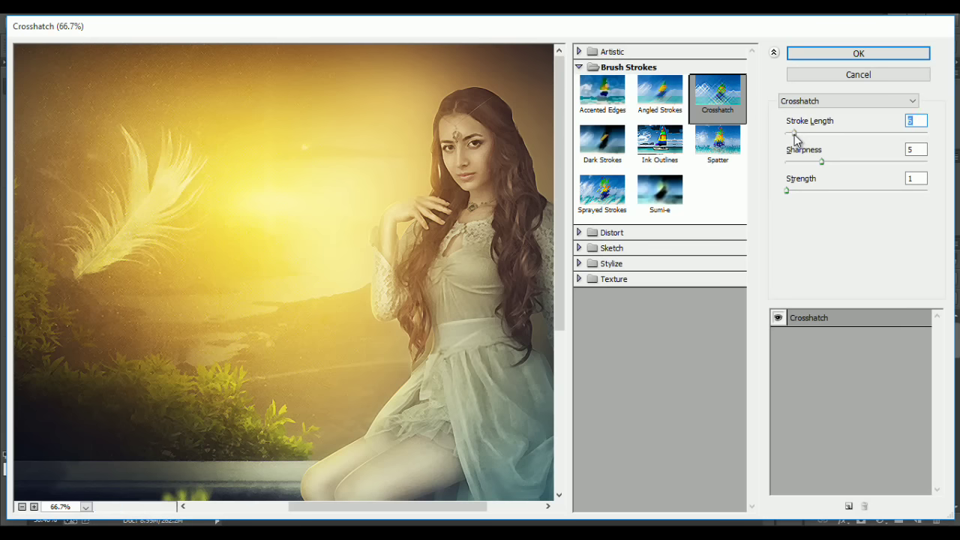
pyautogui.click(862, 57)
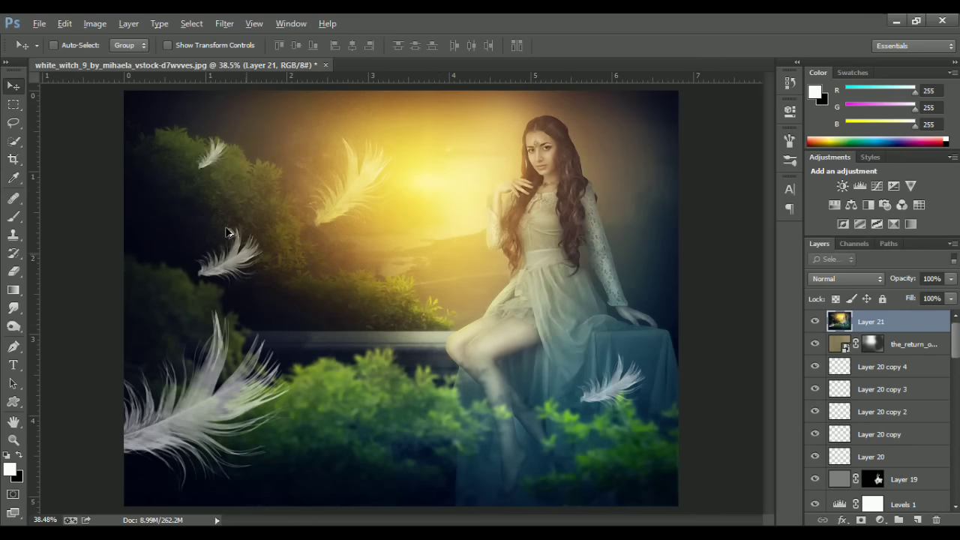
pyautogui.scroll(3, 293, 180)
pyautogui.scroll(2, 324, 183)
pyautogui.moveTo(699, 319)
pyautogui.mouseDown()
pyautogui.moveTo(413, 298)
pyautogui.moveTo(280, 358)
pyautogui.moveTo(332, 302)
pyautogui.moveTo(360, 239)
pyautogui.moveTo(354, 298)
pyautogui.mouseUp()
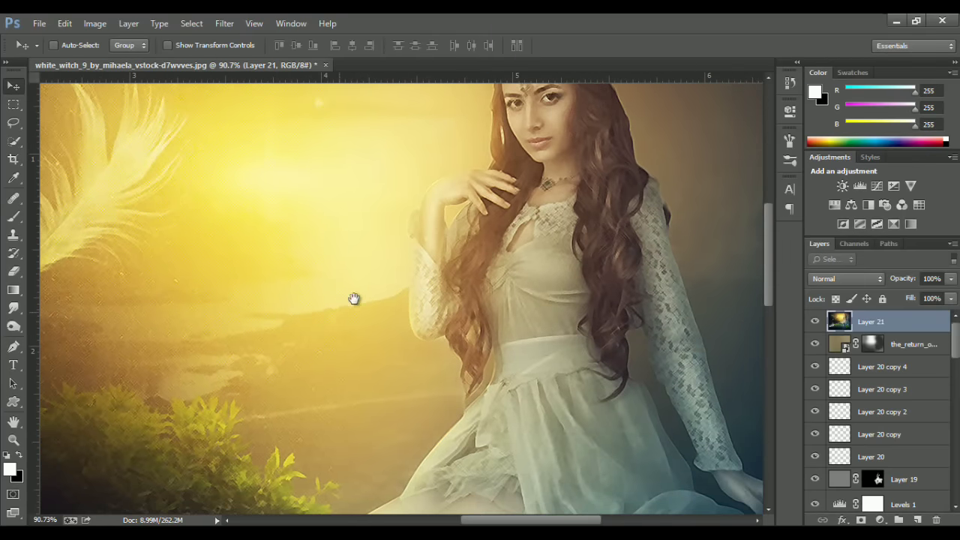
pyautogui.moveTo(373, 225); pyautogui.dragTo(431, 315)
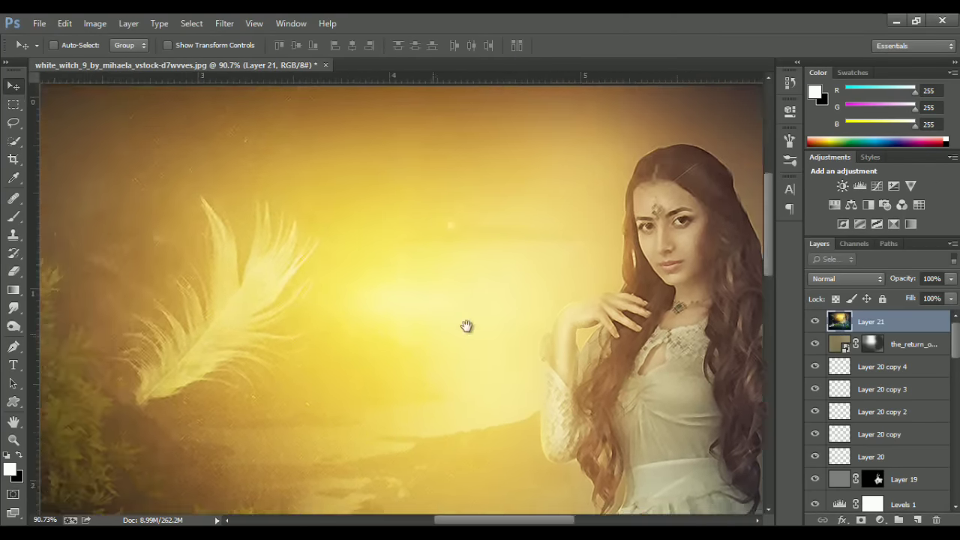
pyautogui.scroll(-3, 429, 309)
pyautogui.scroll(2, 650, 266)
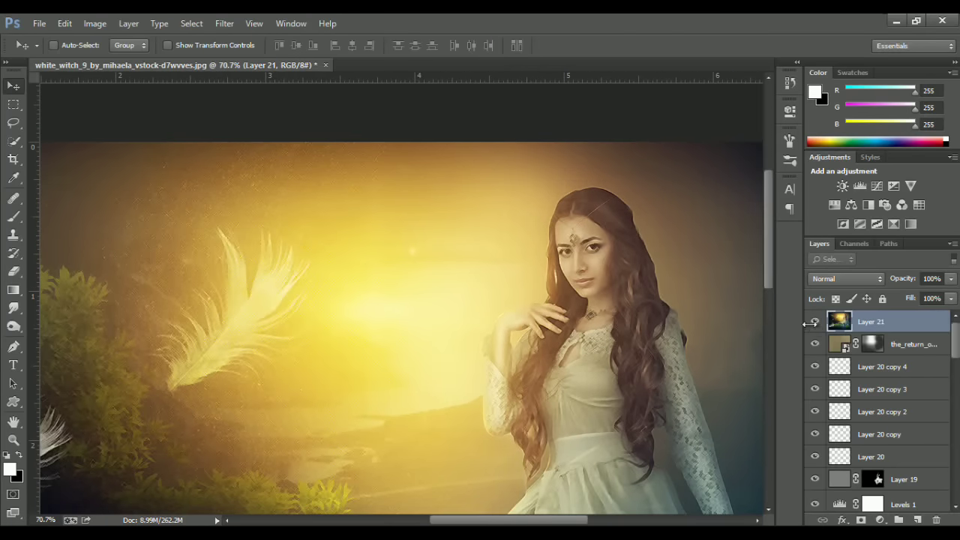
pyautogui.hotkey('ctrl', '0')
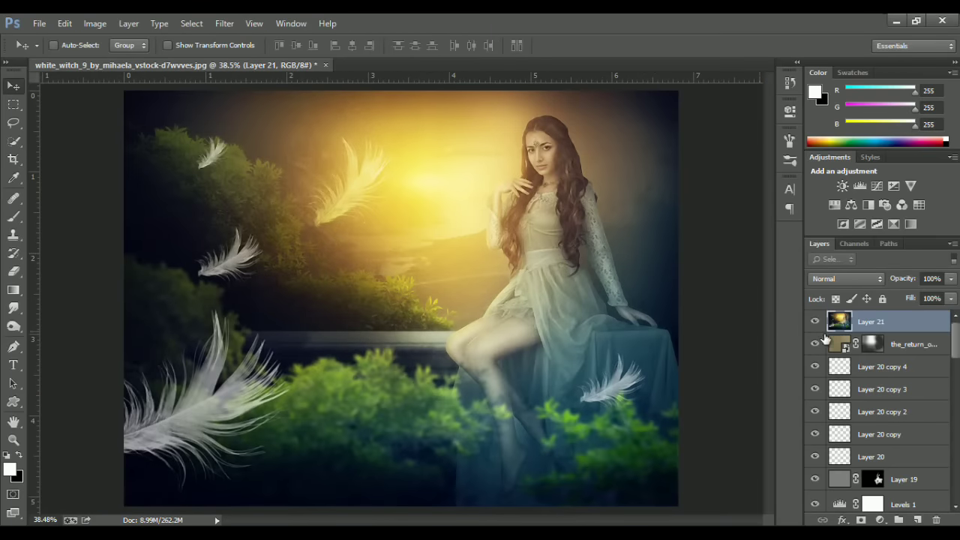